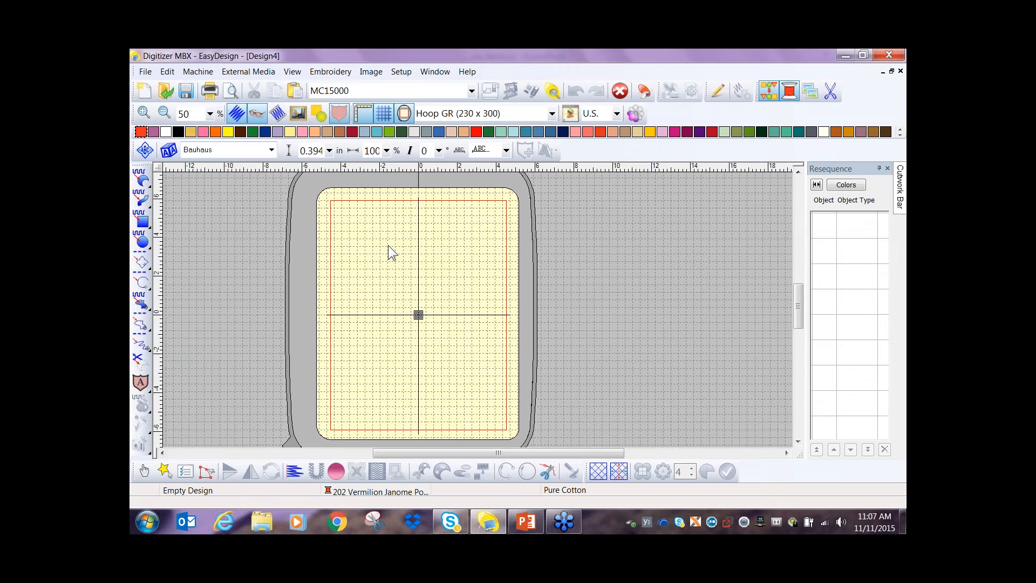
# - Set the work environment's display grid spacing to 0.5 in
pyautogui.click(405, 73)
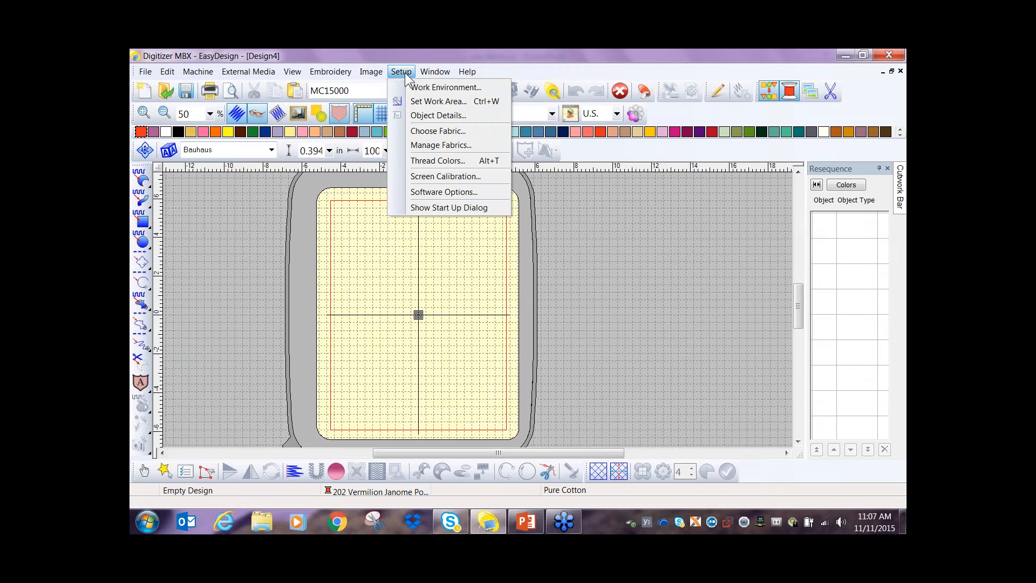
pyautogui.click(420, 88)
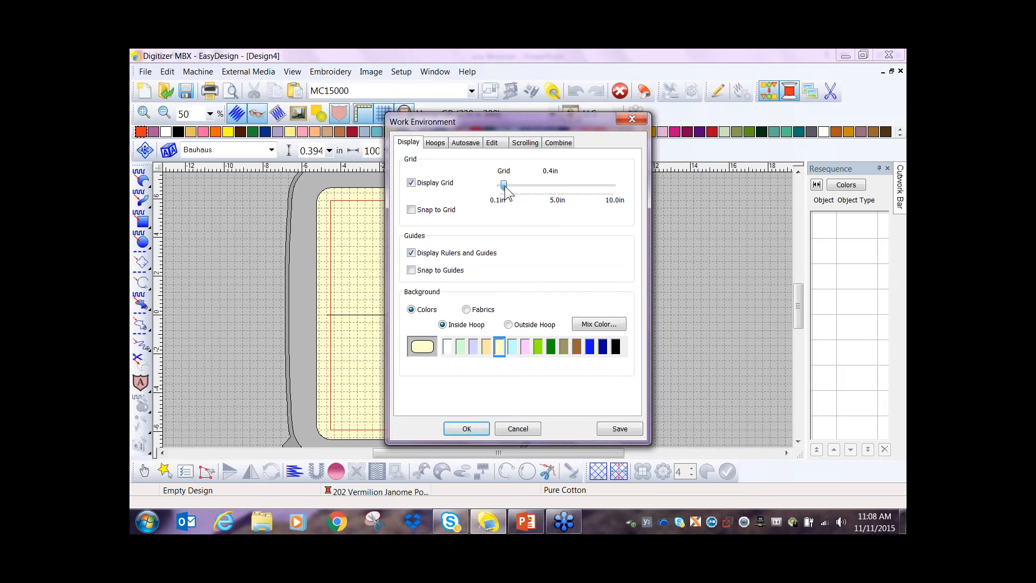
pyautogui.moveTo(507, 189); pyautogui.dragTo(509, 190)
pyautogui.click(465, 428)
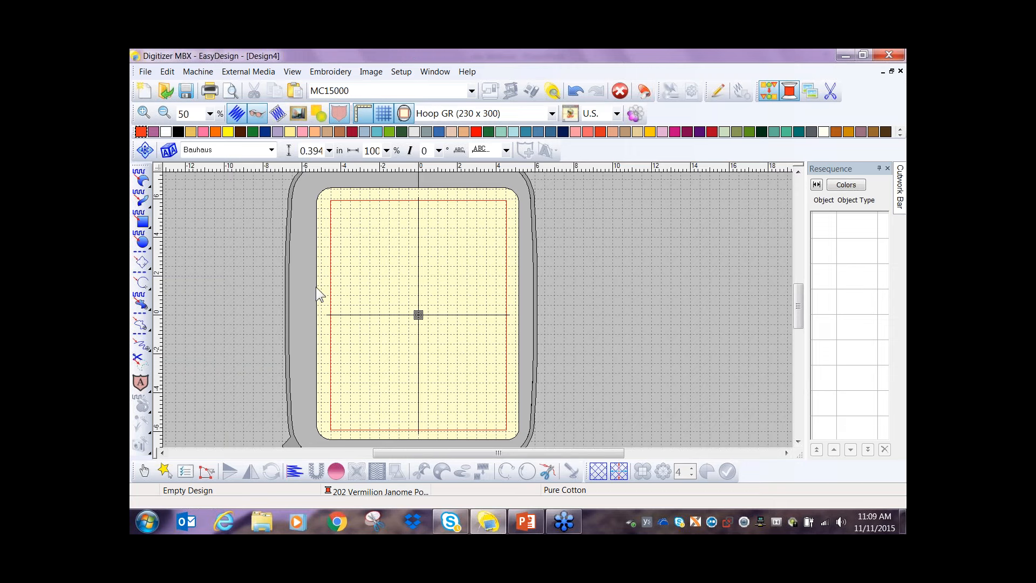
# - Draw a weave-fill rectangle about 8.72 by 11.38 in just inside the hoop's red boundary
pyautogui.click(142, 220)
pyautogui.click(335, 205)
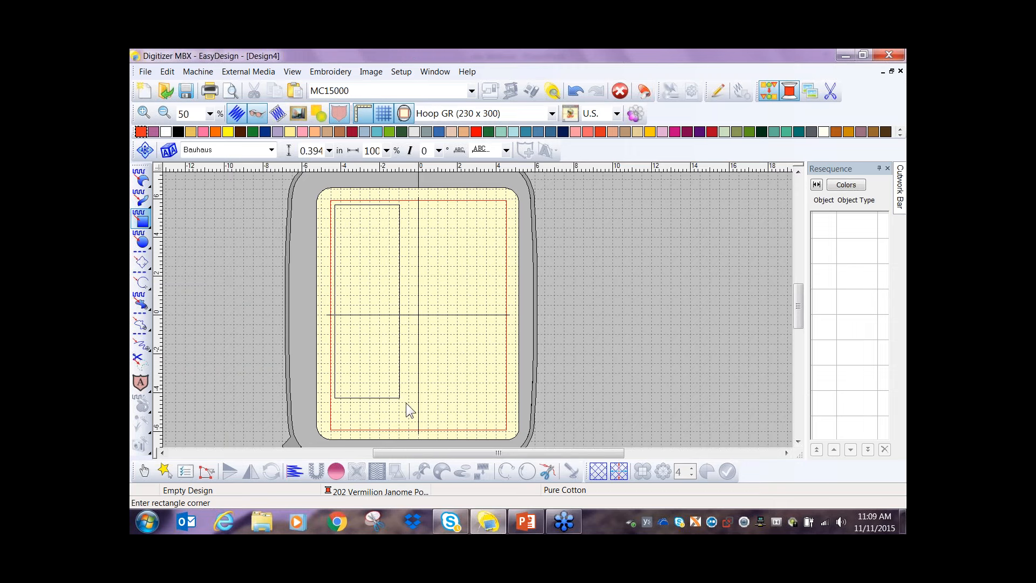
pyautogui.click(505, 426)
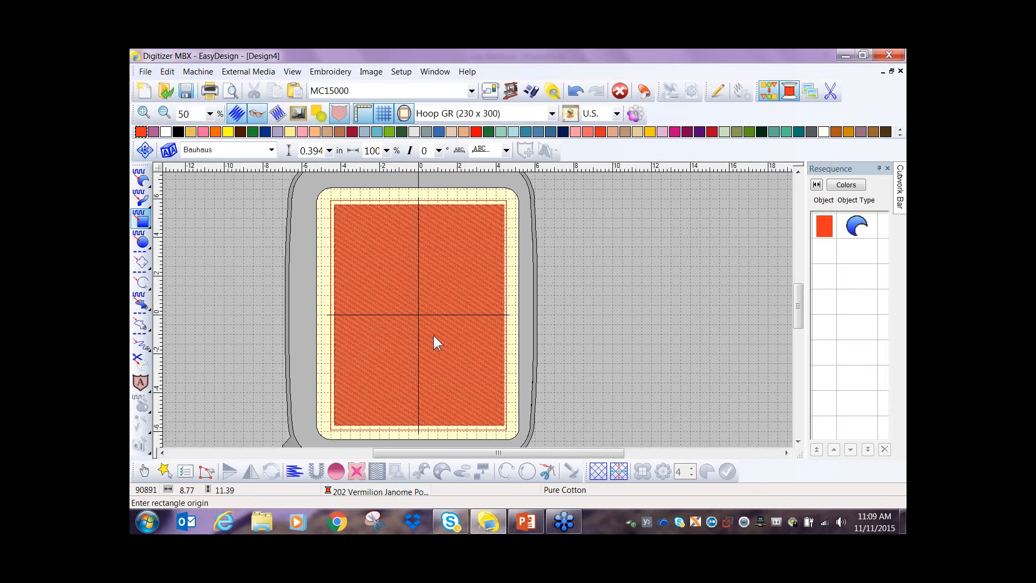
pyautogui.click(473, 323)
pyautogui.press('Escape')
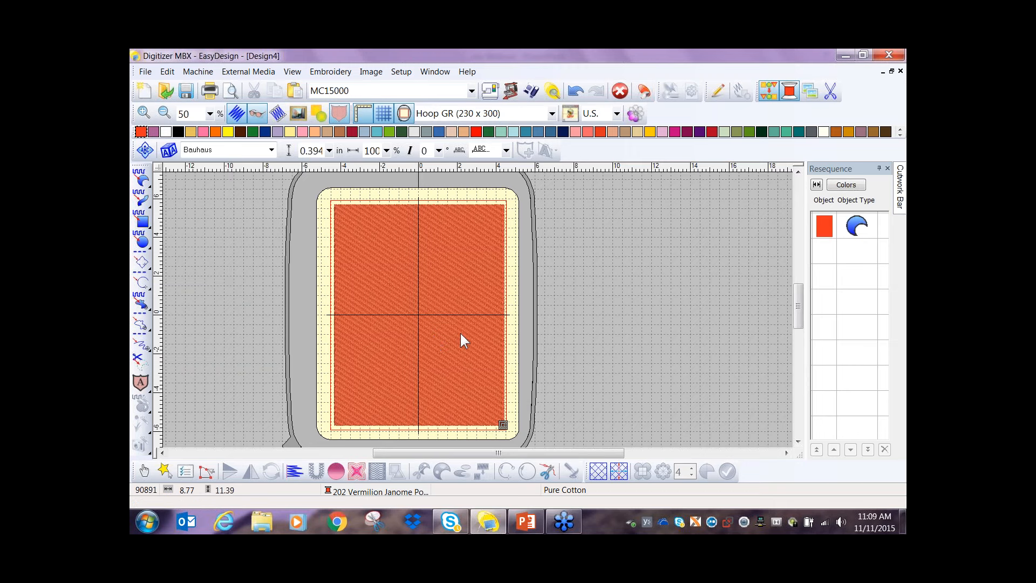
# - Resize the weave-fill rectangle to 8.75 in wide and 11 in high through its object details
pyautogui.click(445, 332)
pyautogui.rightClick(445, 332)
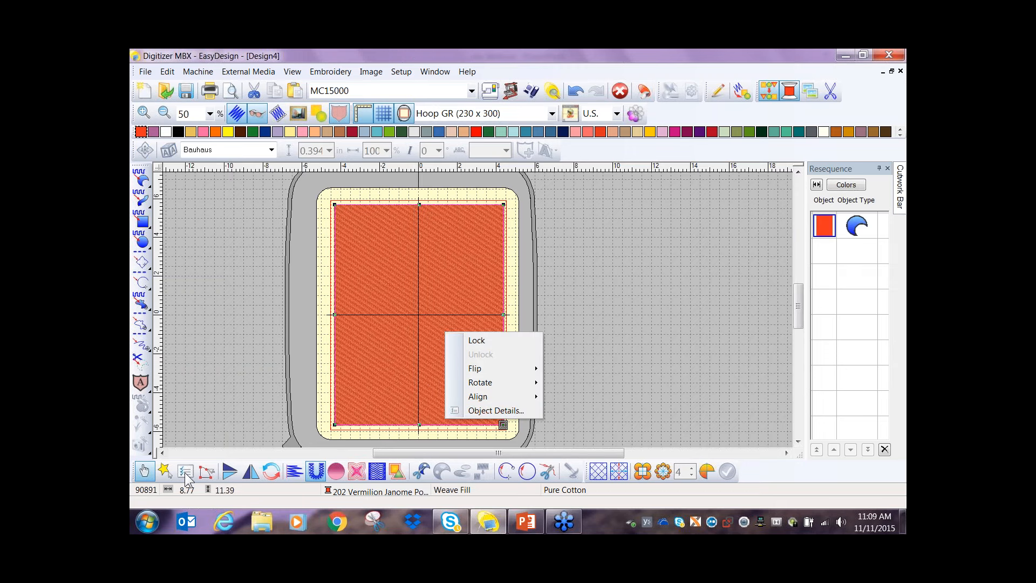
pyautogui.click(400, 327)
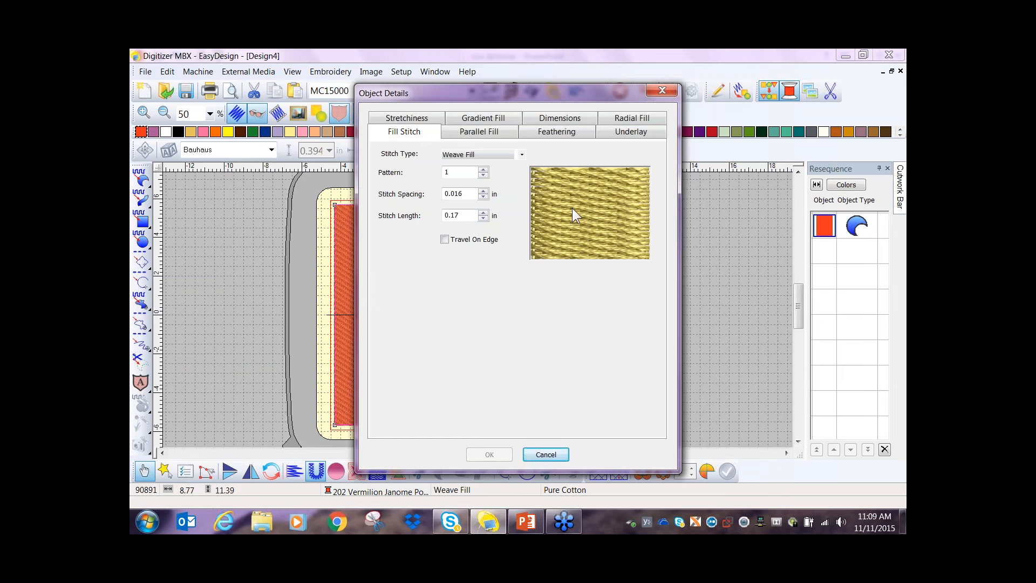
pyautogui.click(562, 119)
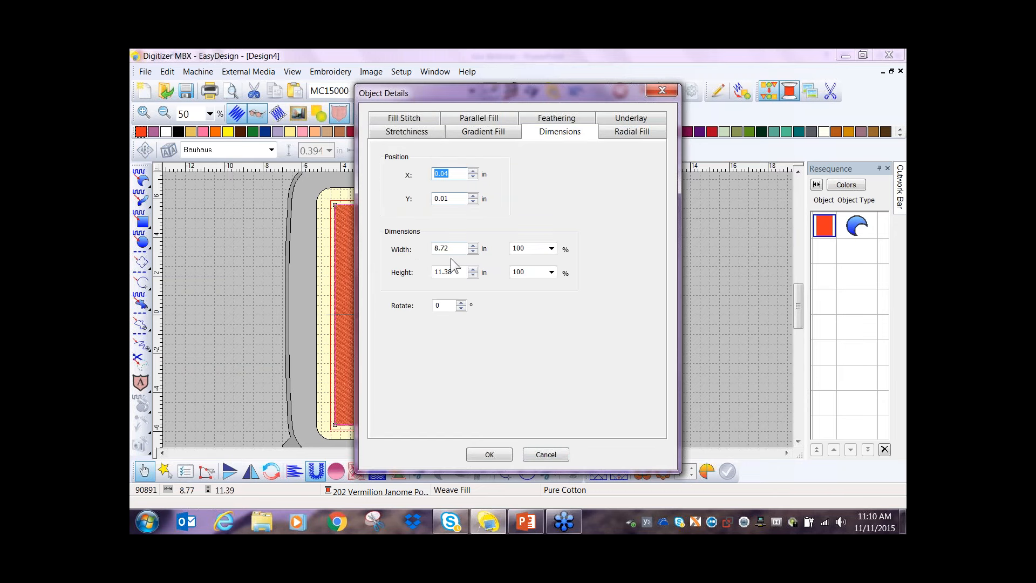
pyautogui.click(460, 247)
pyautogui.press('BackSpace')
pyautogui.write('5')
pyautogui.moveTo(457, 272)
pyautogui.mouseDown()
pyautogui.moveTo(437, 280)
pyautogui.moveTo(447, 279)
pyautogui.mouseUp()
pyautogui.press('BackSpace')
pyautogui.click(490, 454)
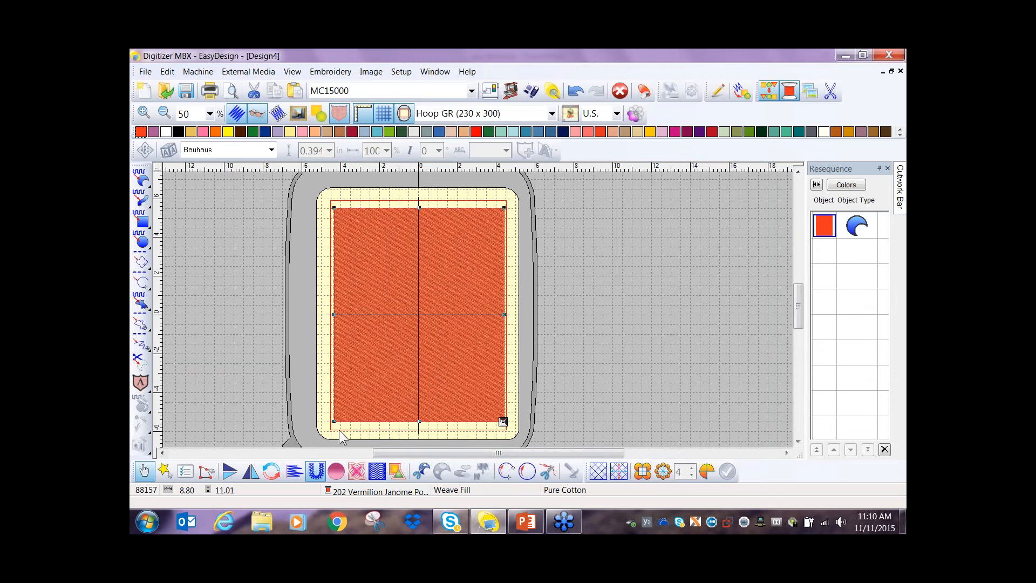
# - Generate an object outline around the rectangle as a Single Run Line in 002 Janome Polyester black
pyautogui.click(397, 471)
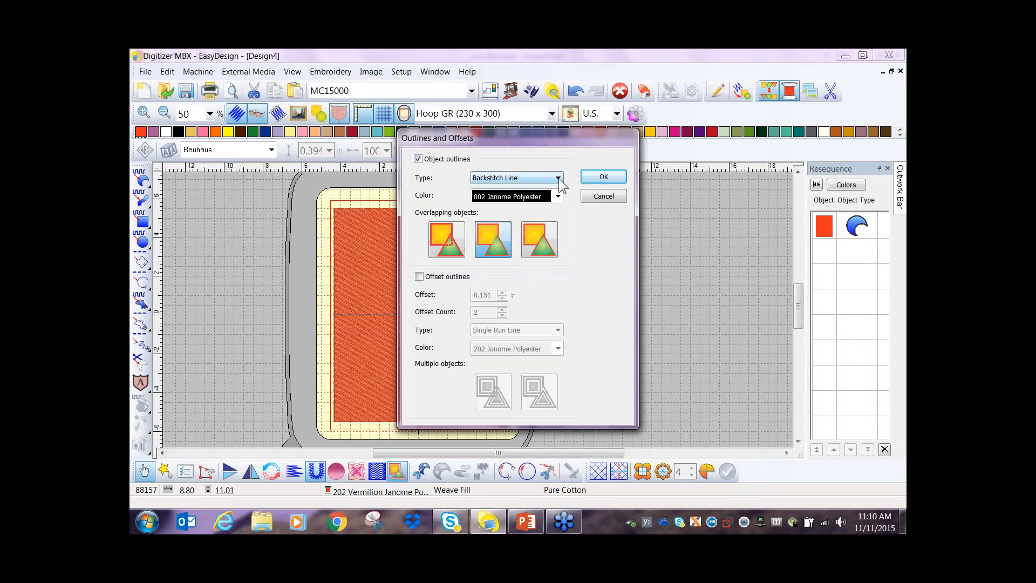
pyautogui.click(559, 179)
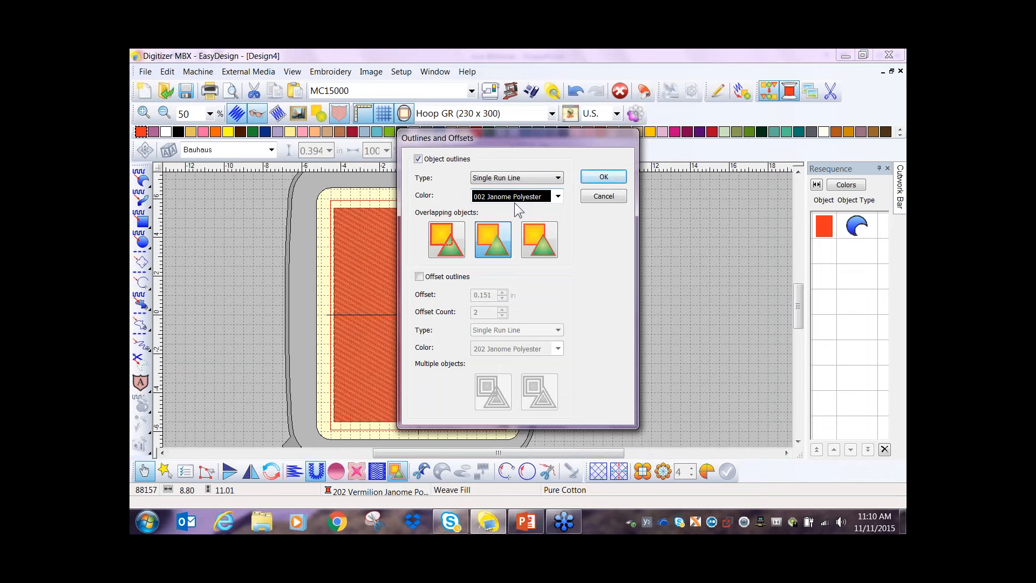
pyautogui.click(612, 178)
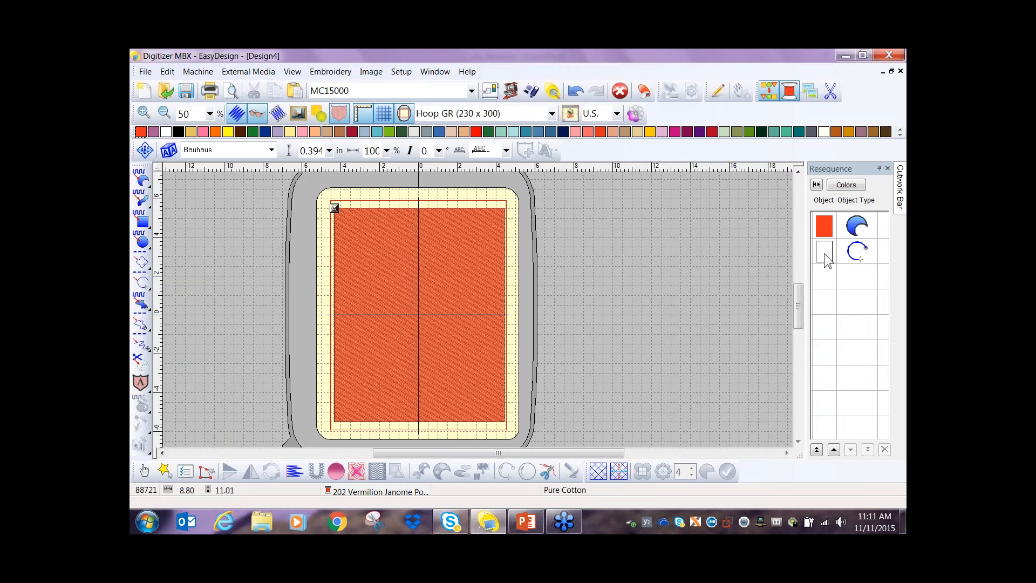
# - Change the black outline's stitch type to Triple Run Line
pyautogui.click(831, 255)
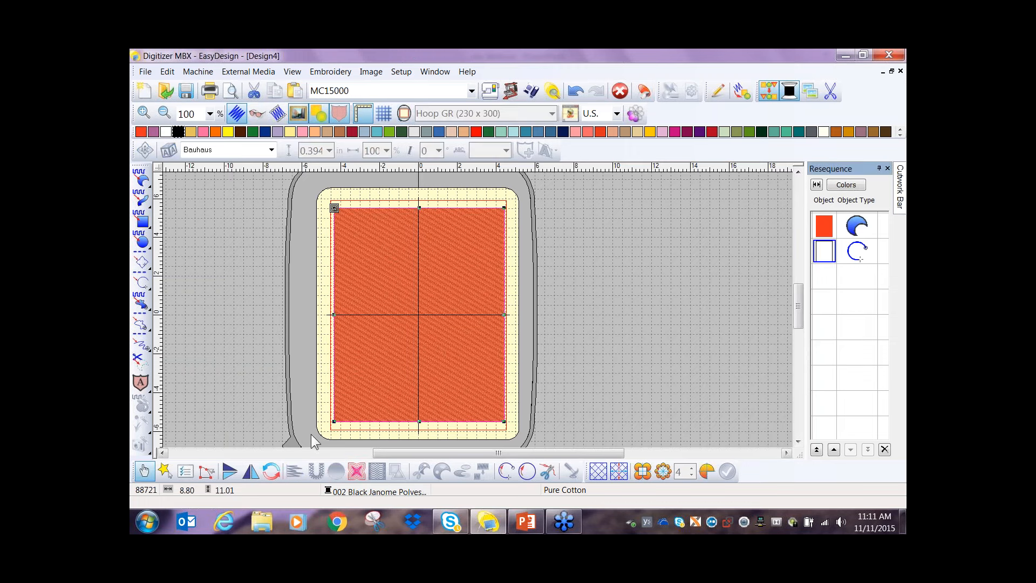
pyautogui.click(186, 471)
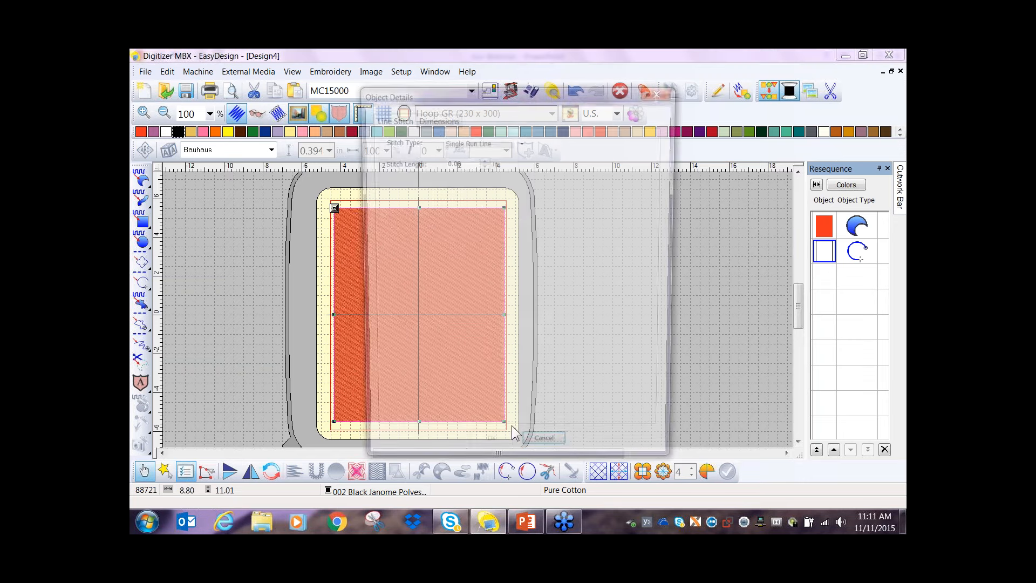
pyautogui.click(521, 141)
pyautogui.click(504, 156)
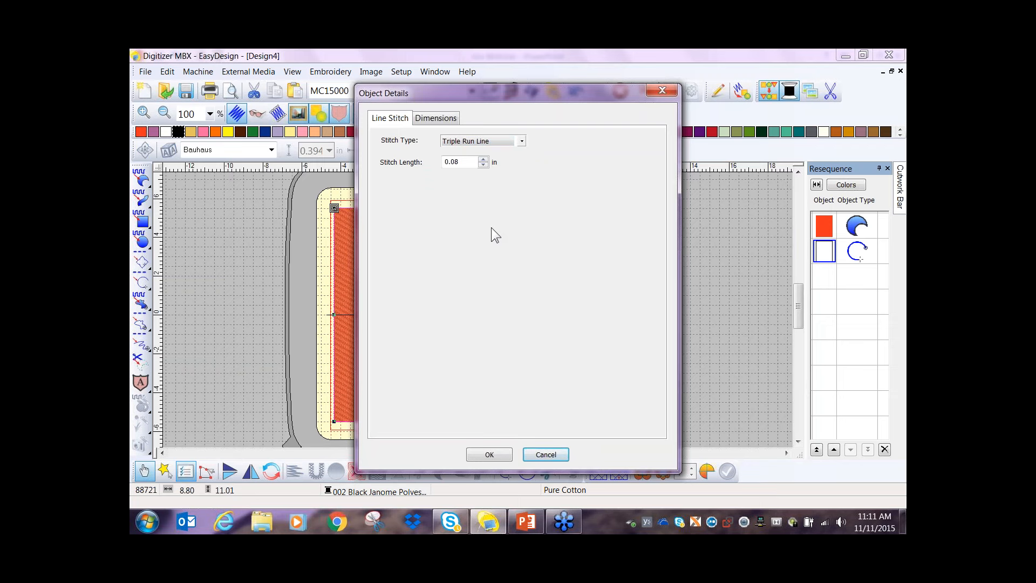
pyautogui.click(492, 454)
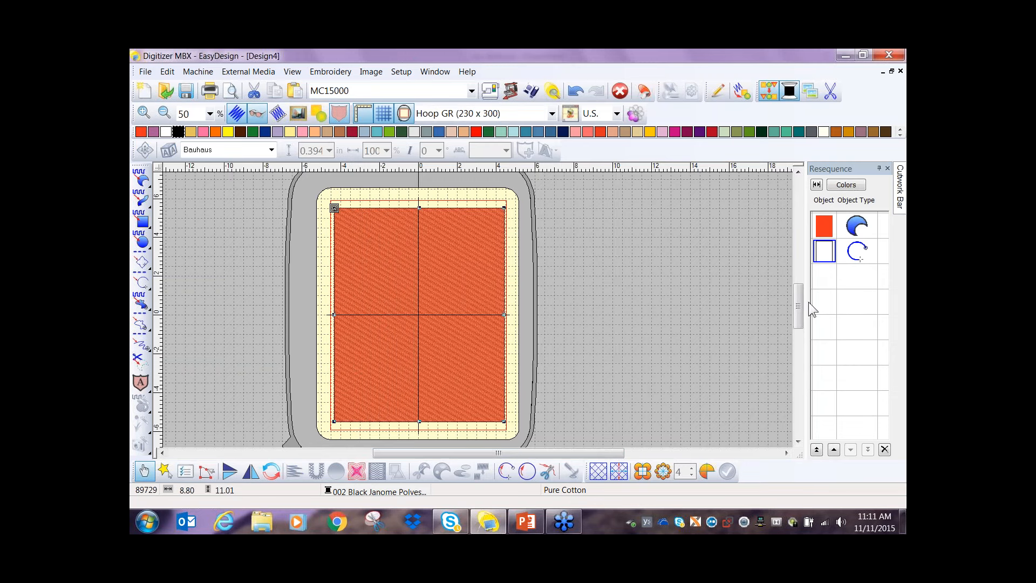
# - Delete the orange weave-fill rectangle and centre the remaining black outline in the hoop
pyautogui.click(822, 221)
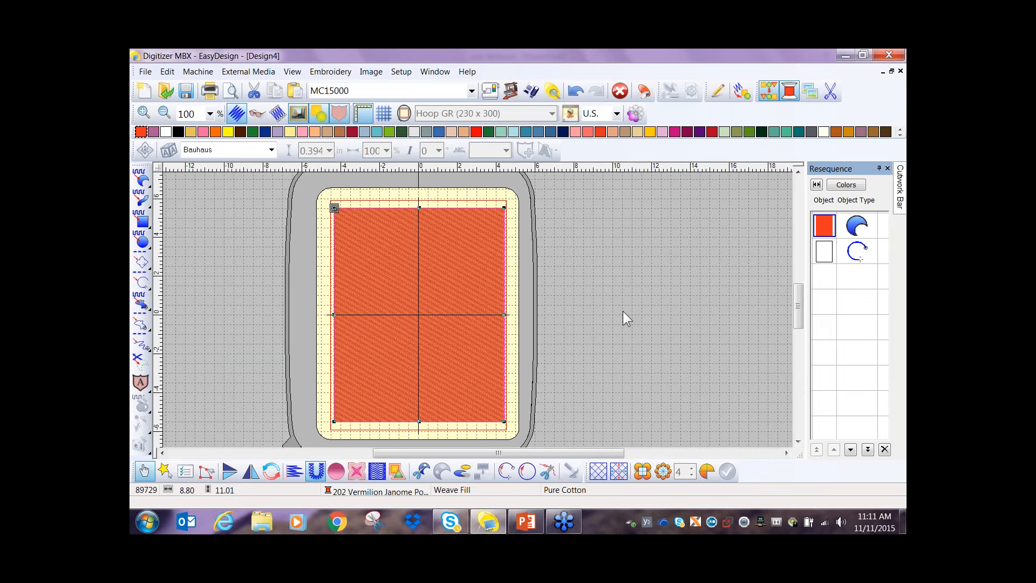
pyautogui.press('Delete')
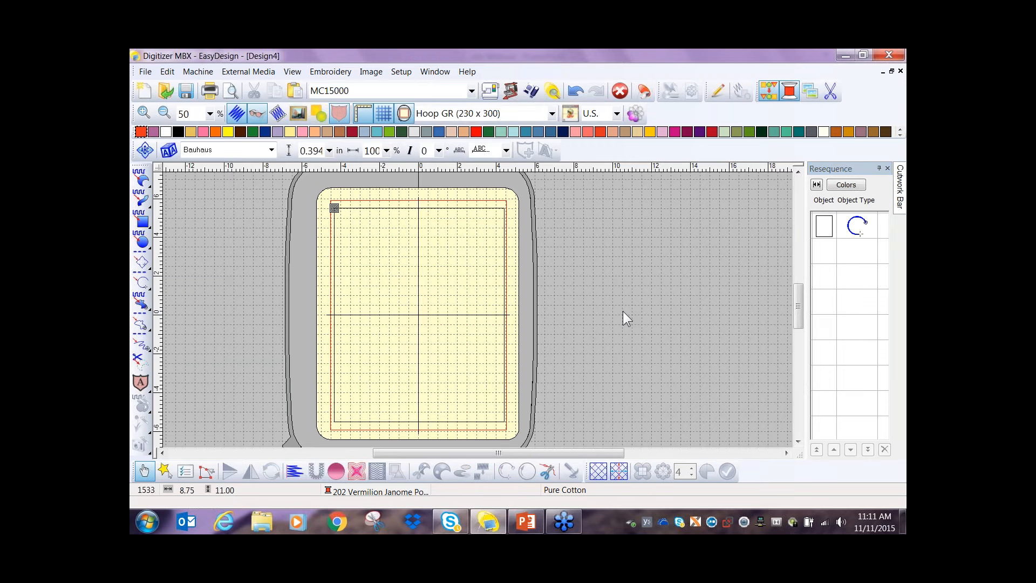
pyautogui.click(830, 226)
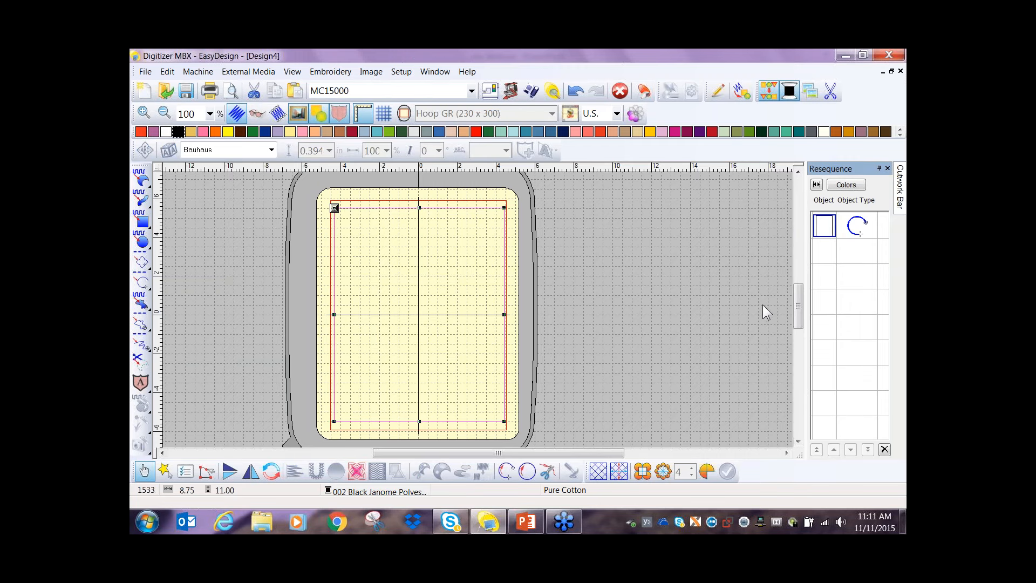
pyautogui.click(706, 472)
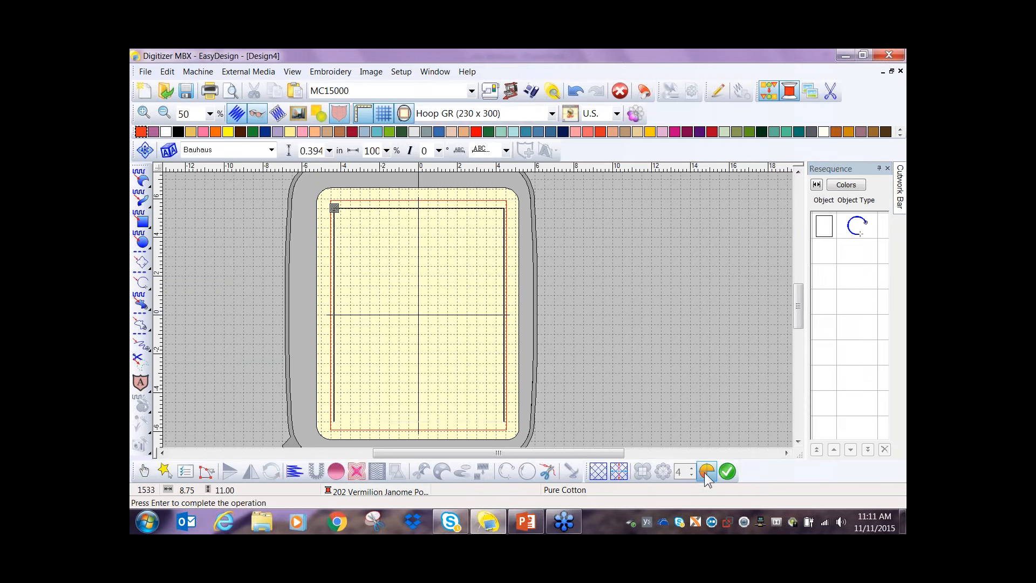
pyautogui.click(732, 476)
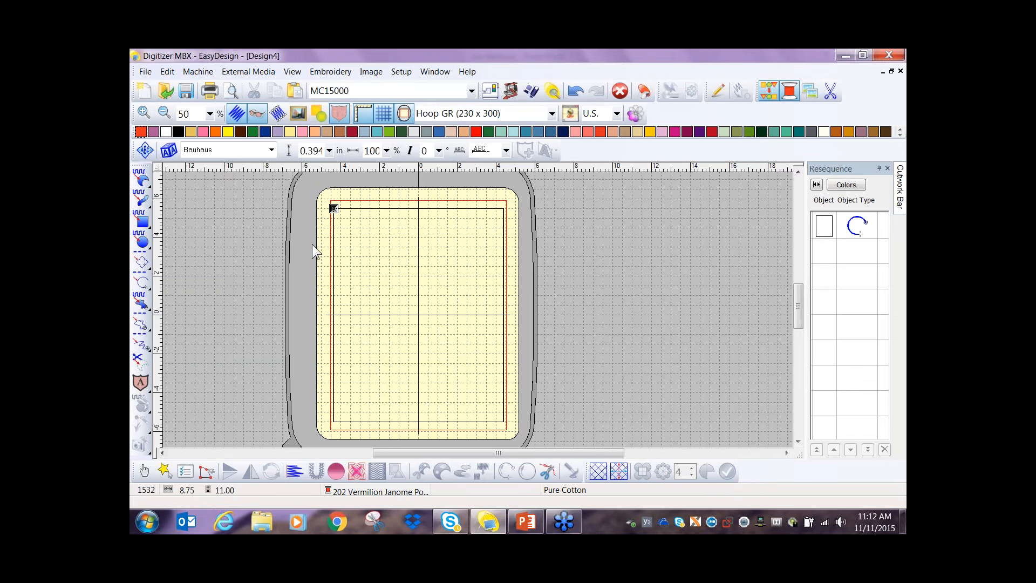
# - Place a horizontal guide on the grid line 3.5 in above the hoop centre
pyautogui.scroll(1, 330, 257)
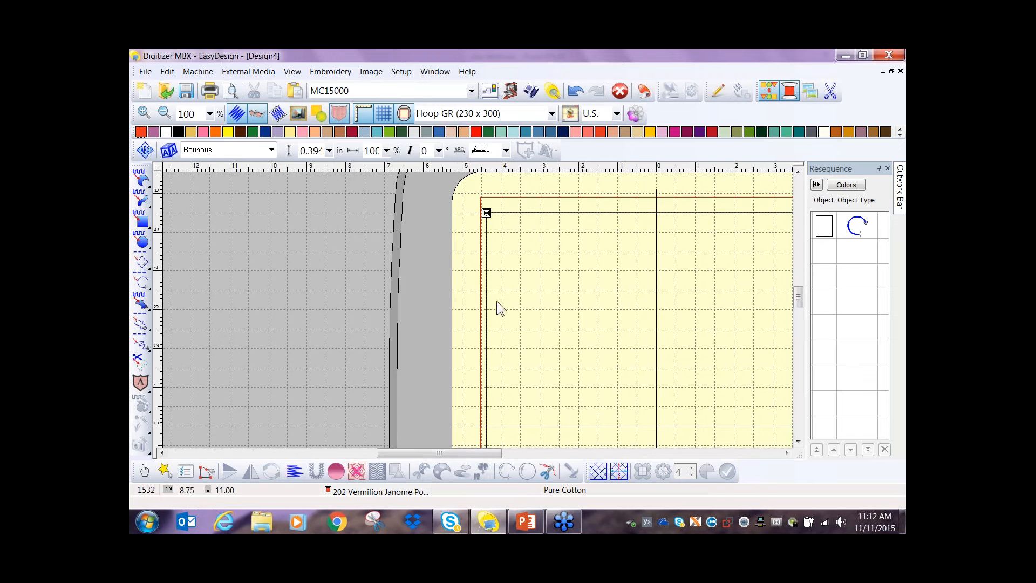
pyautogui.scroll(1, 546, 301)
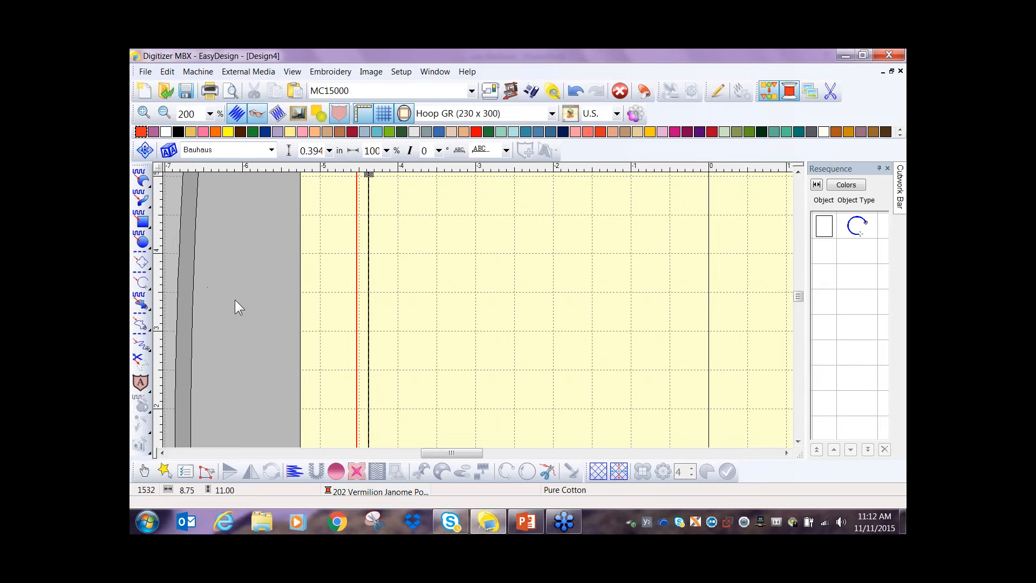
pyautogui.press('z')
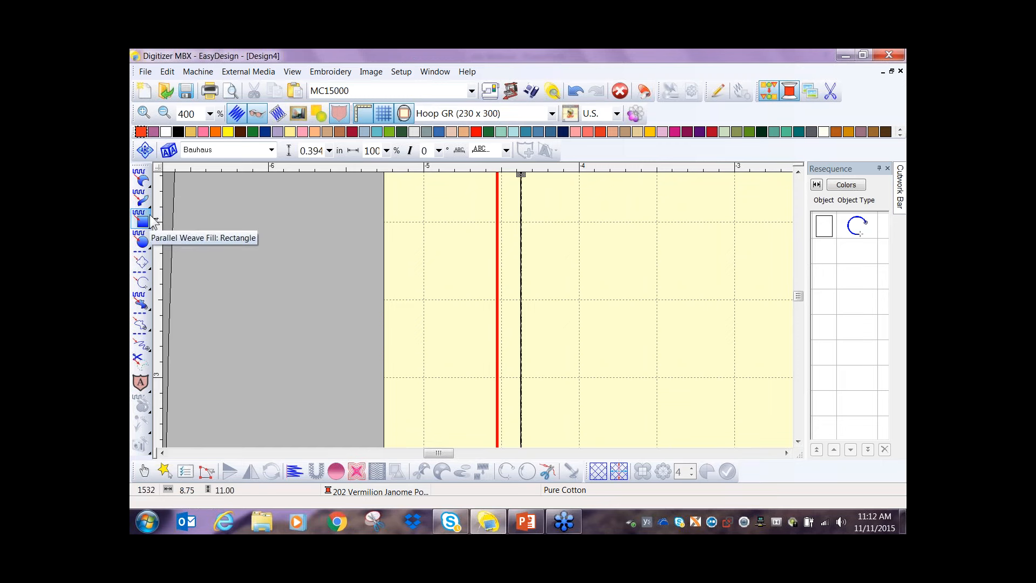
pyautogui.click(161, 299)
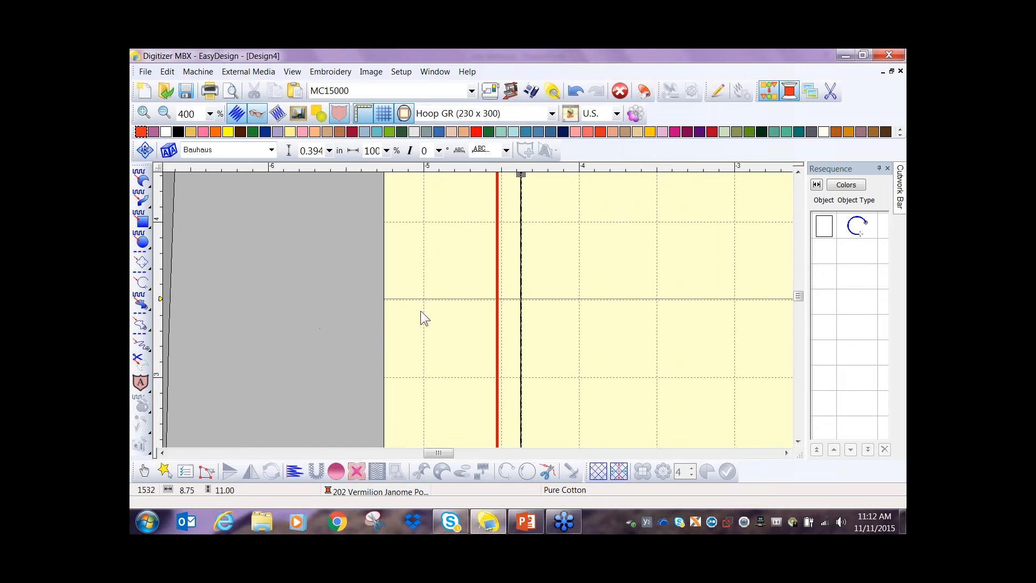
pyautogui.click(161, 299)
pyautogui.moveTo(160, 298); pyautogui.dragTo(160, 300)
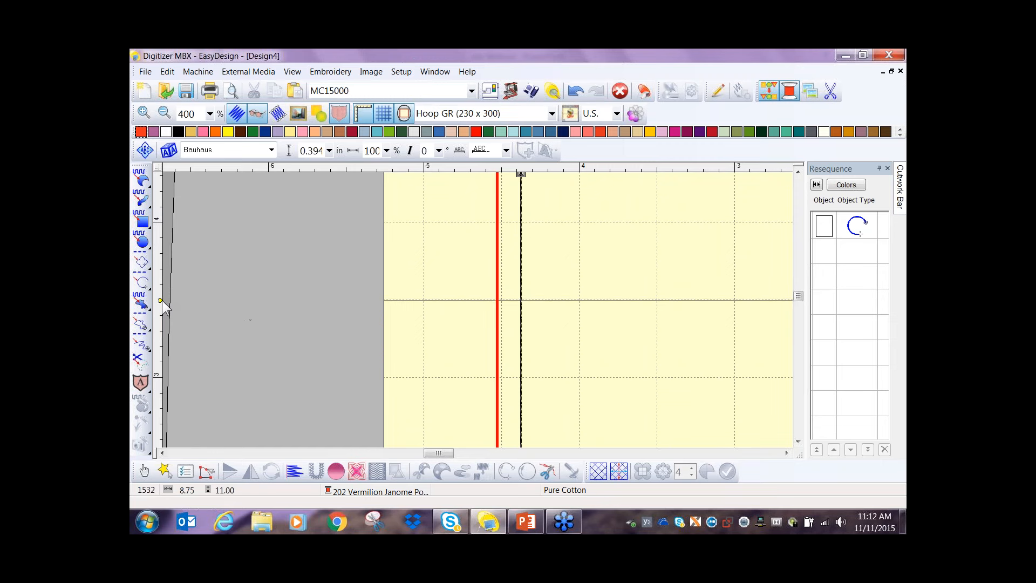
pyautogui.click(160, 300)
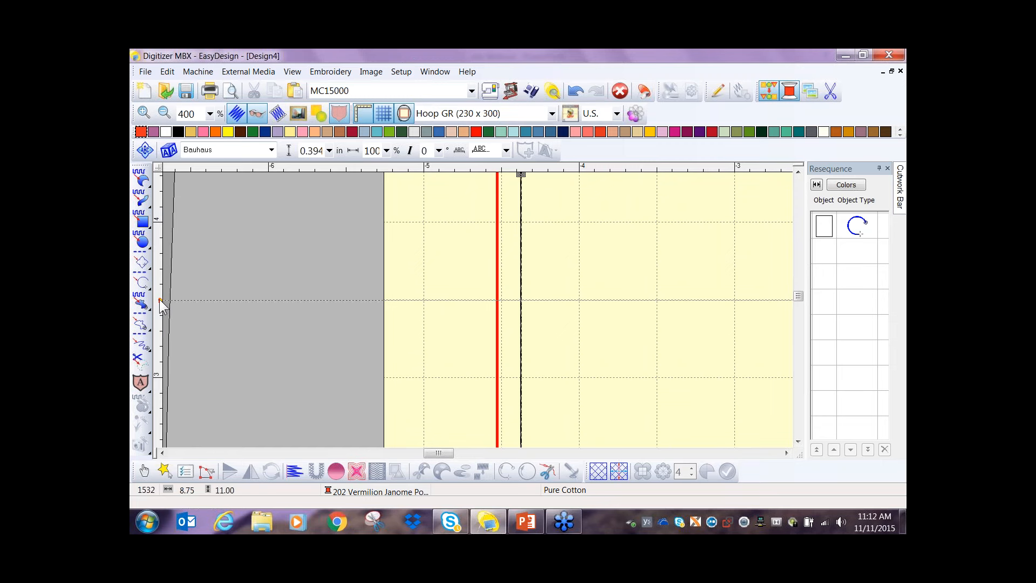
pyautogui.moveTo(160, 300); pyautogui.dragTo(160, 299)
# - Draw a horizontal Single Run Line about 4 in above the hoop centre, reaching slightly past both sides of the rectangle
pyautogui.scroll(-2, 726, 299)
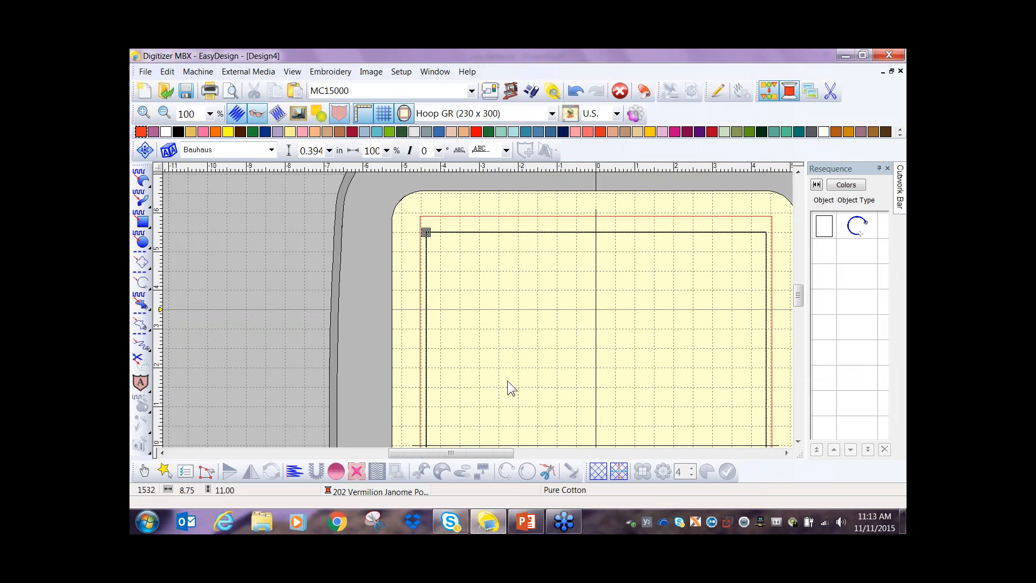
pyautogui.moveTo(502, 455); pyautogui.dragTo(516, 458)
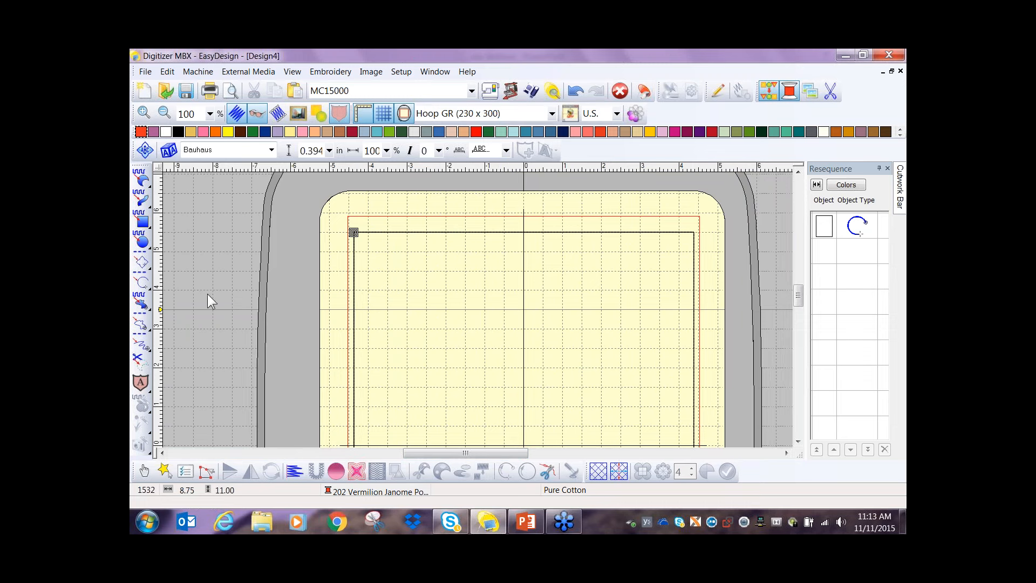
pyautogui.click(138, 278)
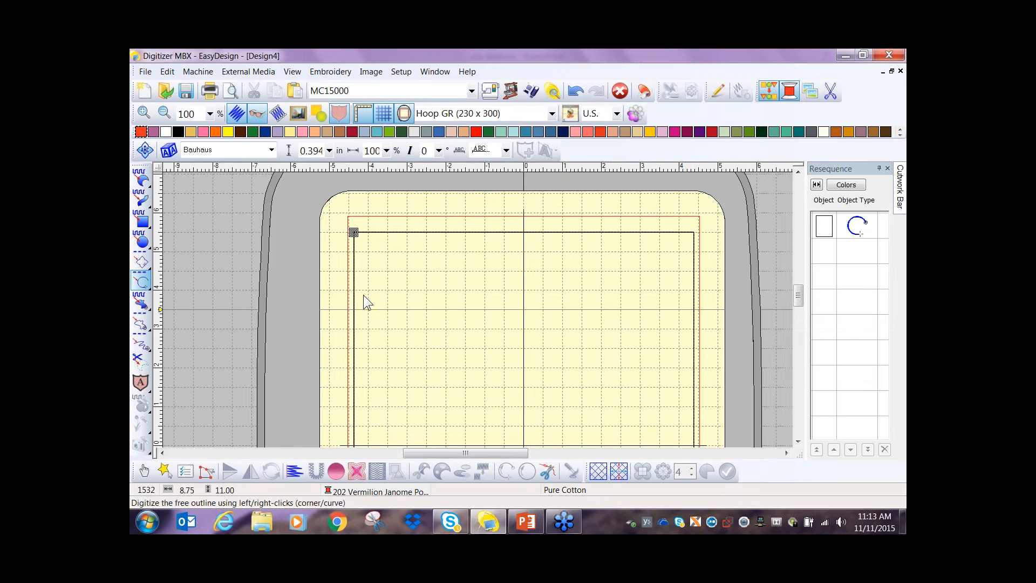
pyautogui.scroll(1, 356, 295)
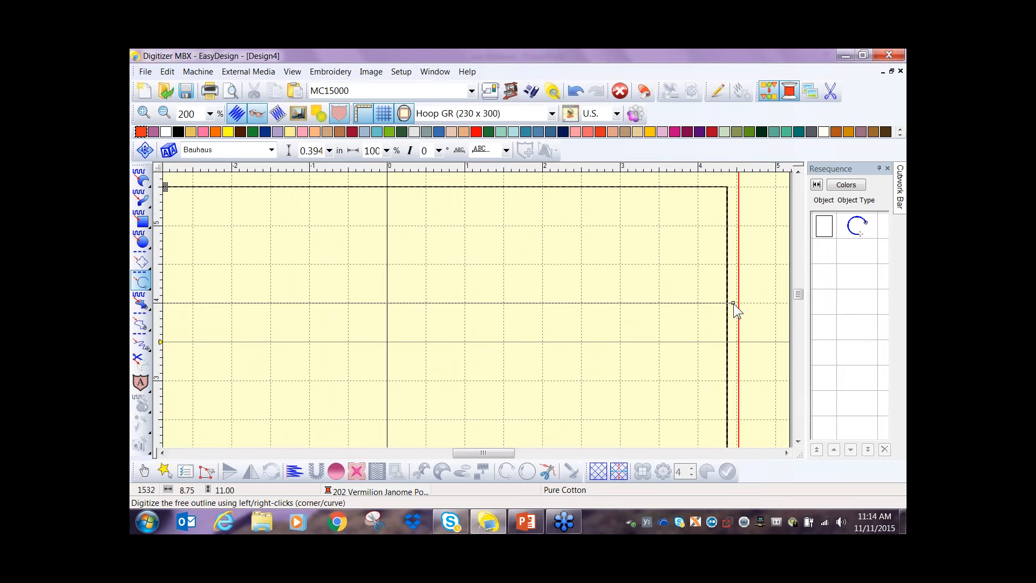
pyautogui.click(733, 303)
pyautogui.press('Return')
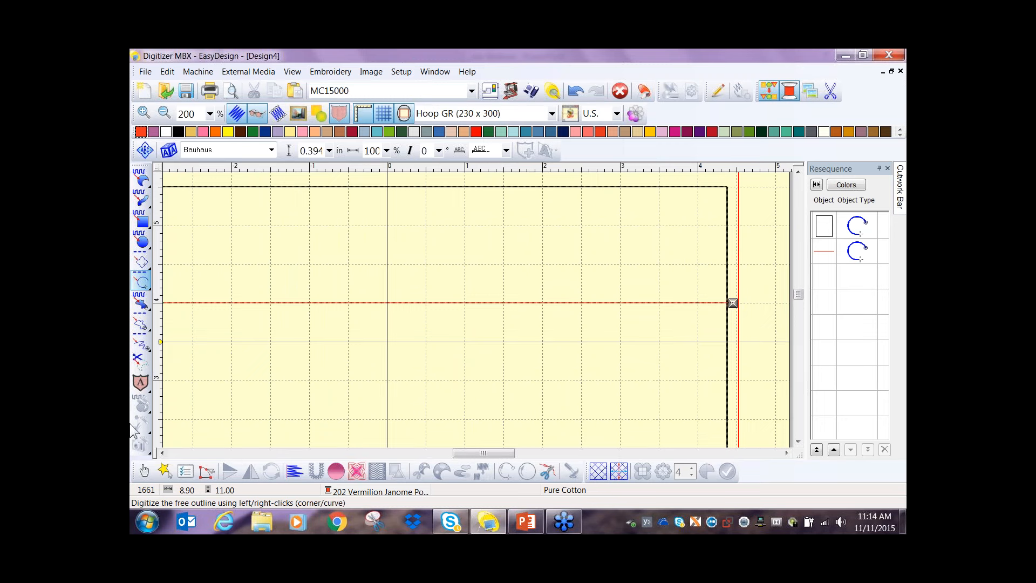
# - Duplicate the red horizontal line in place
pyautogui.click(143, 474)
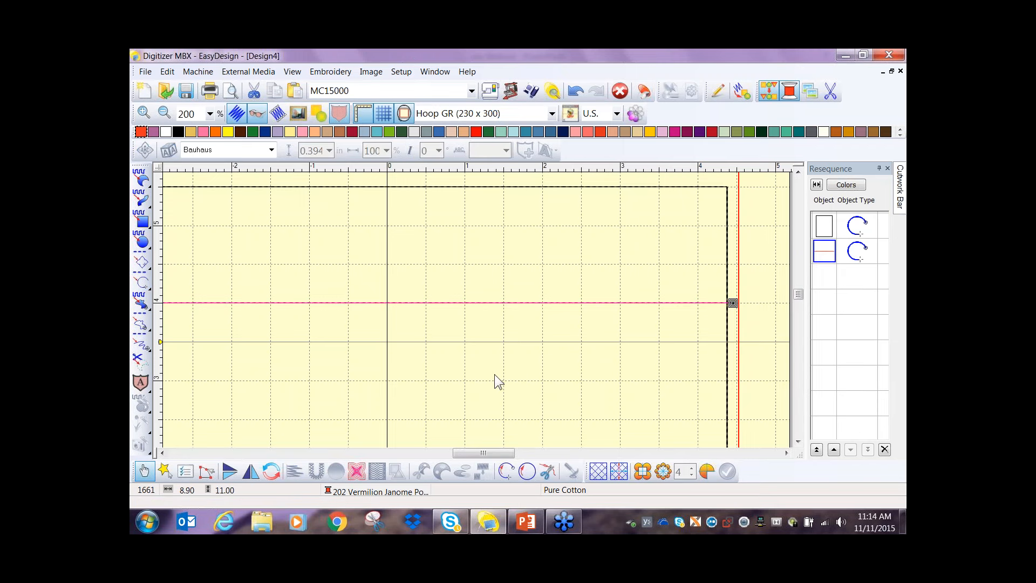
pyautogui.hotkey('ctrl', 'd')
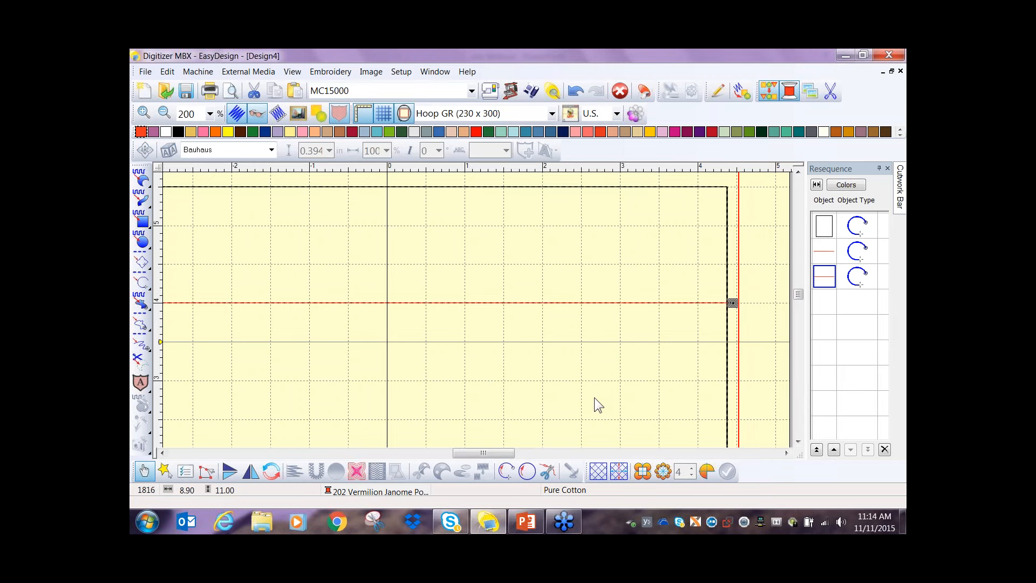
# - Move the duplicated red line down to the grid line 3 in above the hoop centre and mirror it horizontally
pyautogui.press('Down')
pyautogui.press('Down')
pyautogui.press('Down')
pyautogui.press('Down')
pyautogui.press('Down')
pyautogui.press('Down')
pyautogui.press('Down')
pyautogui.press('Down')
pyautogui.press('Down')
pyautogui.press('Down')
pyautogui.press('Down')
pyautogui.press('Down')
pyautogui.press('Down')
pyautogui.press('Down')
pyautogui.press('Down')
pyautogui.press('Down')
pyautogui.press('Down')
pyautogui.press('Down')
pyautogui.press('Down')
pyautogui.press('Down')
pyautogui.press('Down')
pyautogui.press('Down')
pyautogui.press('Down')
pyautogui.press('Down')
pyautogui.press('Down')
pyautogui.press('Down')
pyautogui.press('Down')
pyautogui.press('Down')
pyautogui.press('Down')
pyautogui.press('Down')
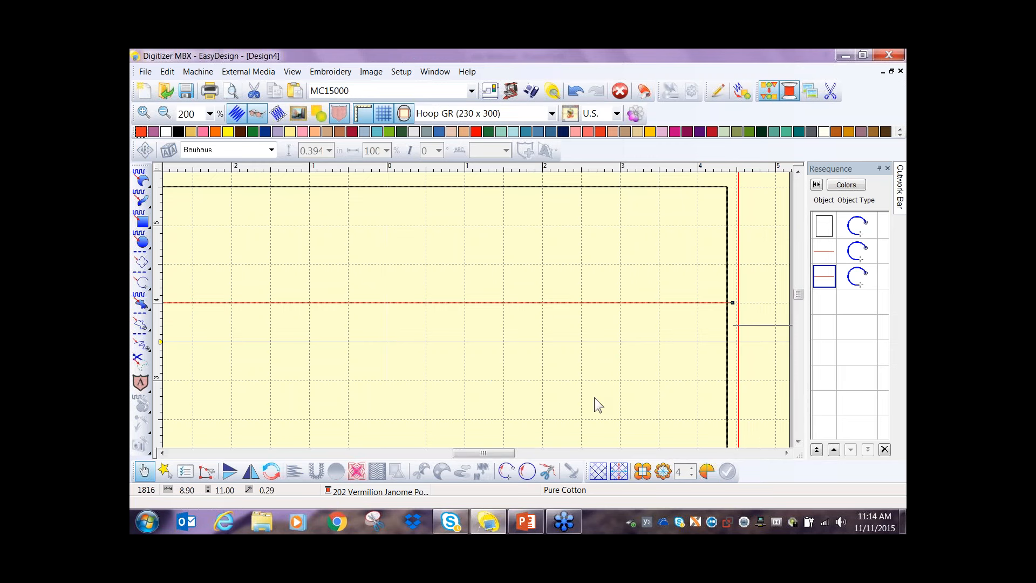
pyautogui.press('Down')
pyautogui.press('Down')
pyautogui.press('Down')
pyautogui.press('Down')
pyautogui.press('Down')
pyautogui.press('Down')
pyautogui.press('Down')
pyautogui.press('Down')
pyautogui.press('Return')
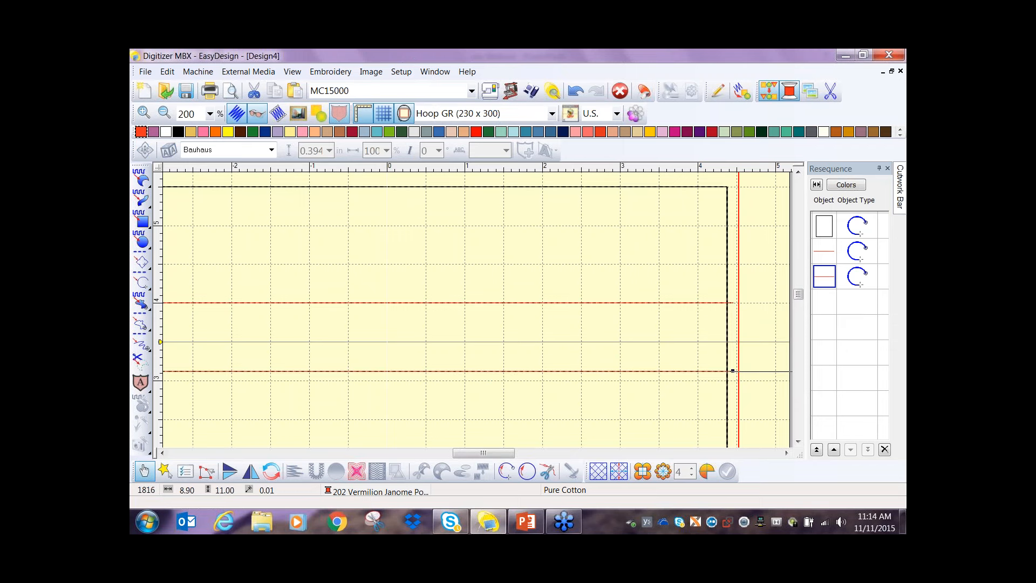
pyautogui.press('Down')
pyautogui.press('Down')
pyautogui.press('Down')
pyautogui.press('Down')
pyautogui.press('Down')
pyautogui.press('Down')
pyautogui.press('Down')
pyautogui.press('Down')
pyautogui.press('Down')
pyautogui.press('Down')
pyautogui.press('Down')
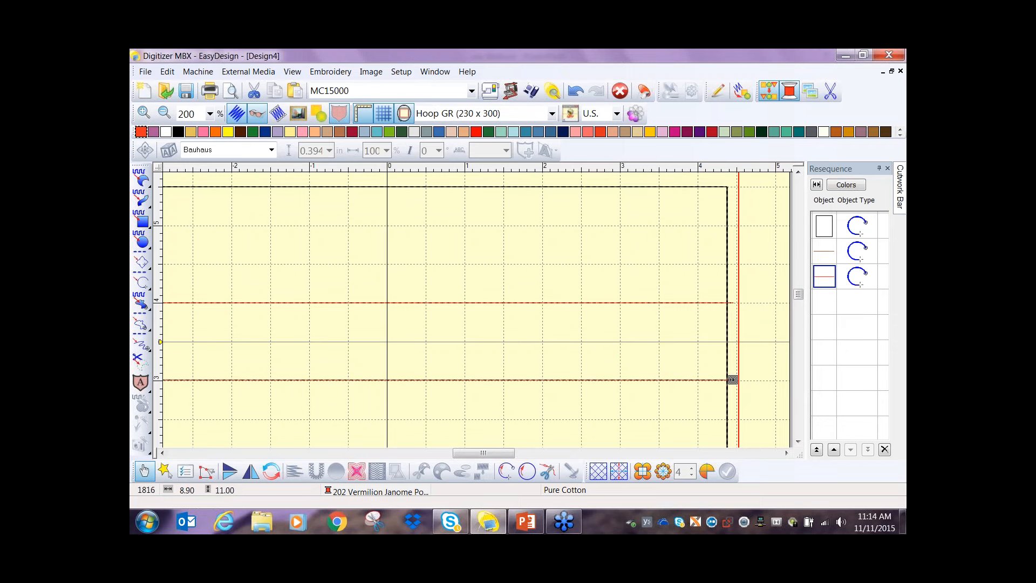
pyautogui.press('Down')
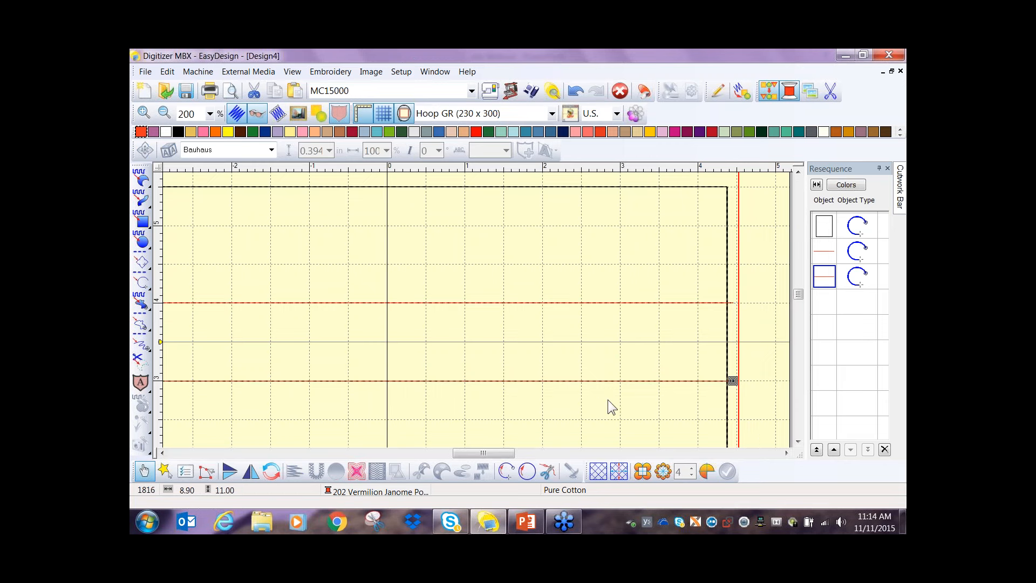
pyautogui.scroll(-1, 490, 395)
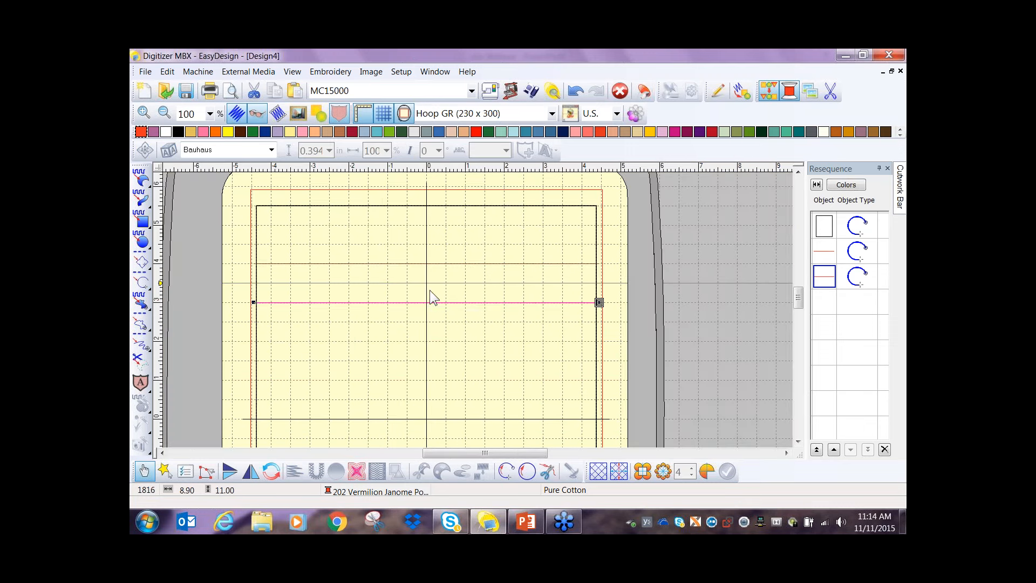
pyautogui.click(250, 472)
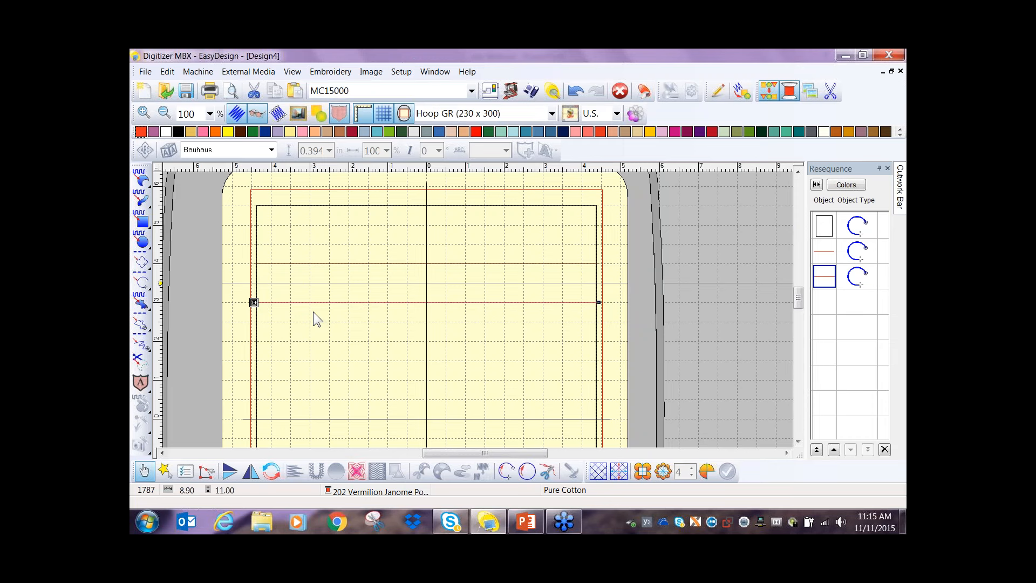
# - Duplicate the upper red line in place and recolour the copy 232 Navy Blue
pyautogui.click(336, 264)
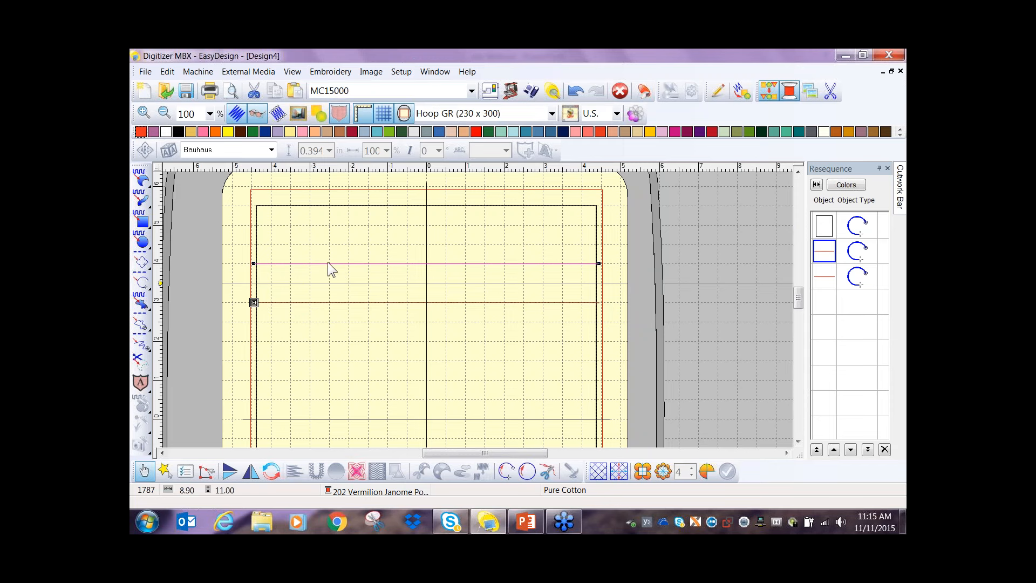
pyautogui.hotkey('ctrl', 'd')
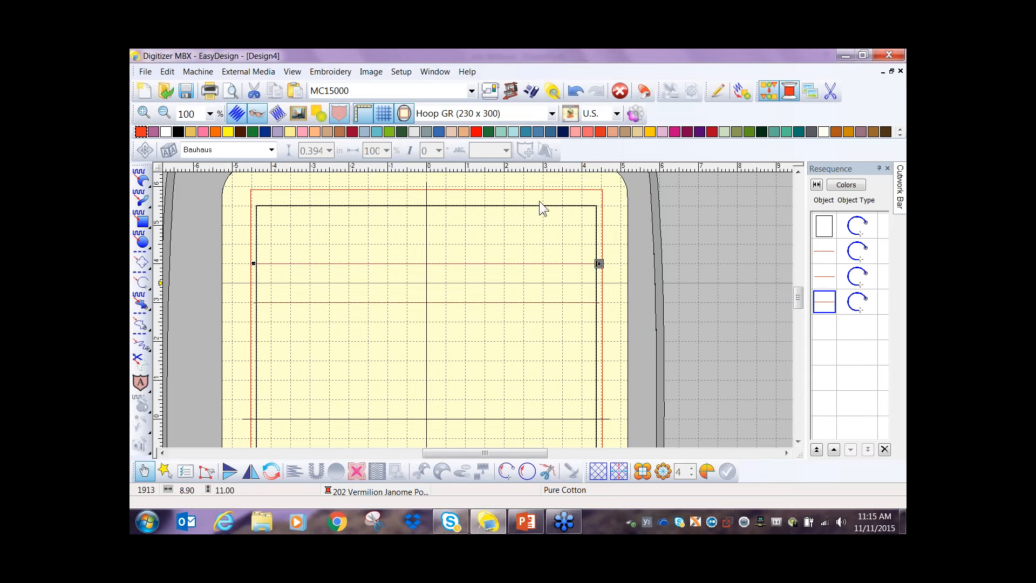
pyautogui.click(561, 132)
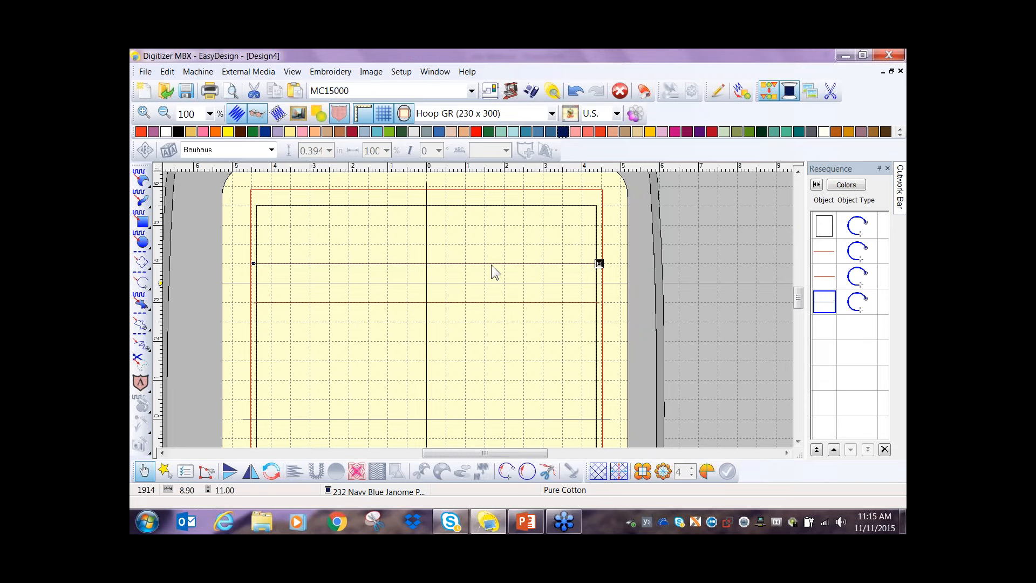
# - Nudge the navy copy down until it sits about 0.1 in below the upper red line
pyautogui.moveTo(495, 264); pyautogui.dragTo(496, 266)
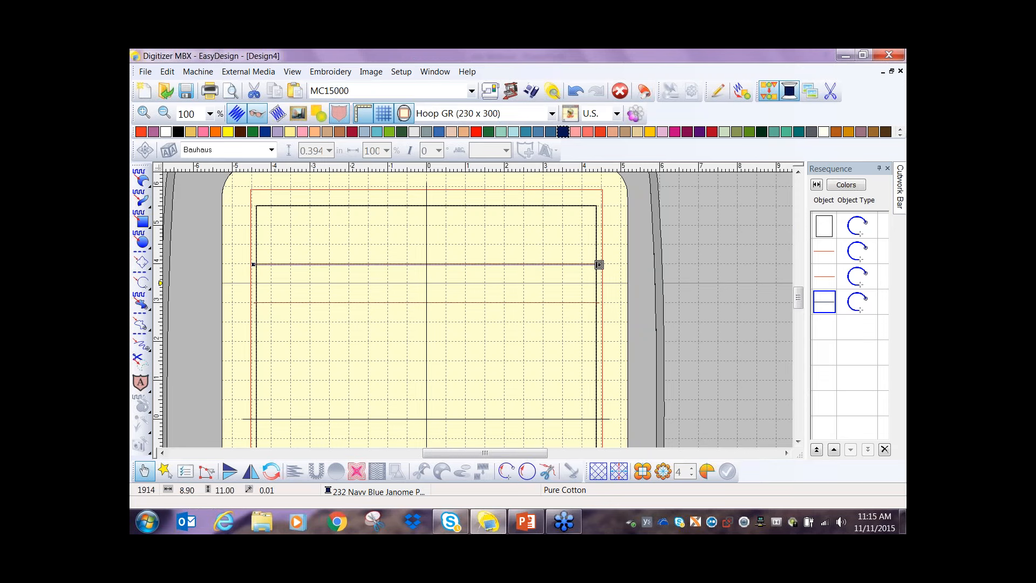
pyautogui.press('Down')
pyautogui.press('Down')
pyautogui.press('Down')
pyautogui.press('Down')
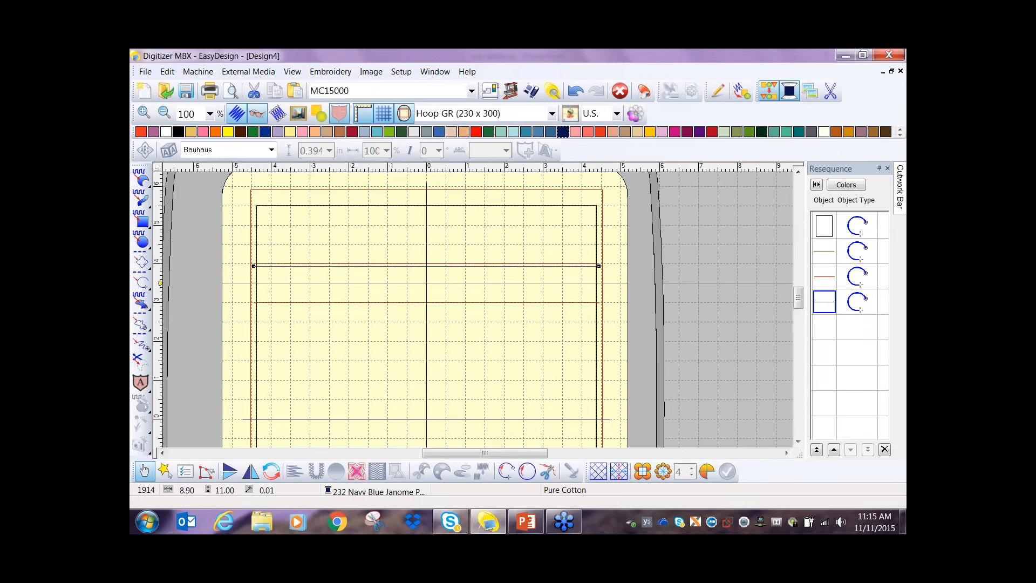
pyautogui.press('Down')
pyautogui.press('Down')
pyautogui.press('Down')
pyautogui.press('Down')
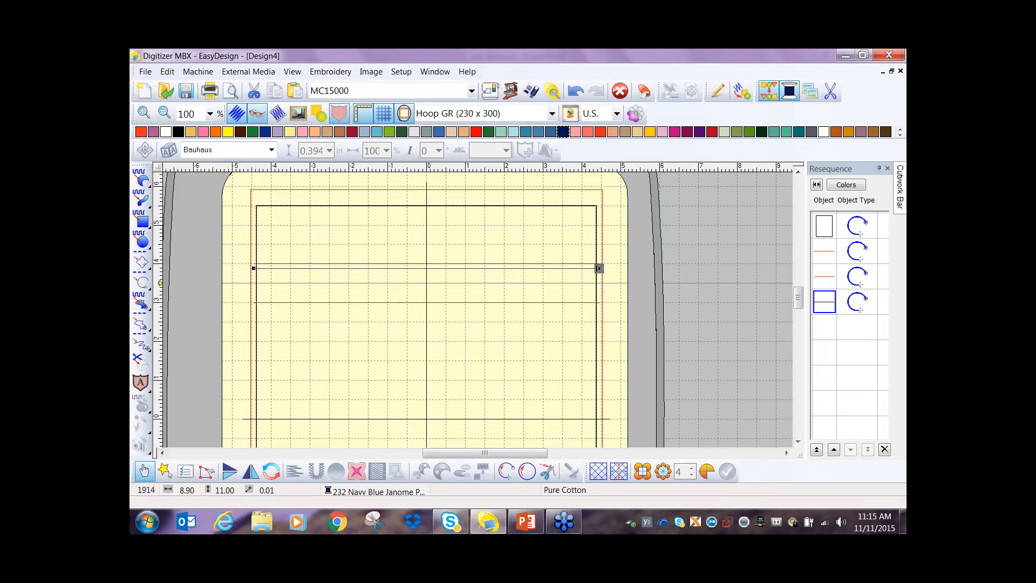
pyautogui.press('Down')
pyautogui.press('Down')
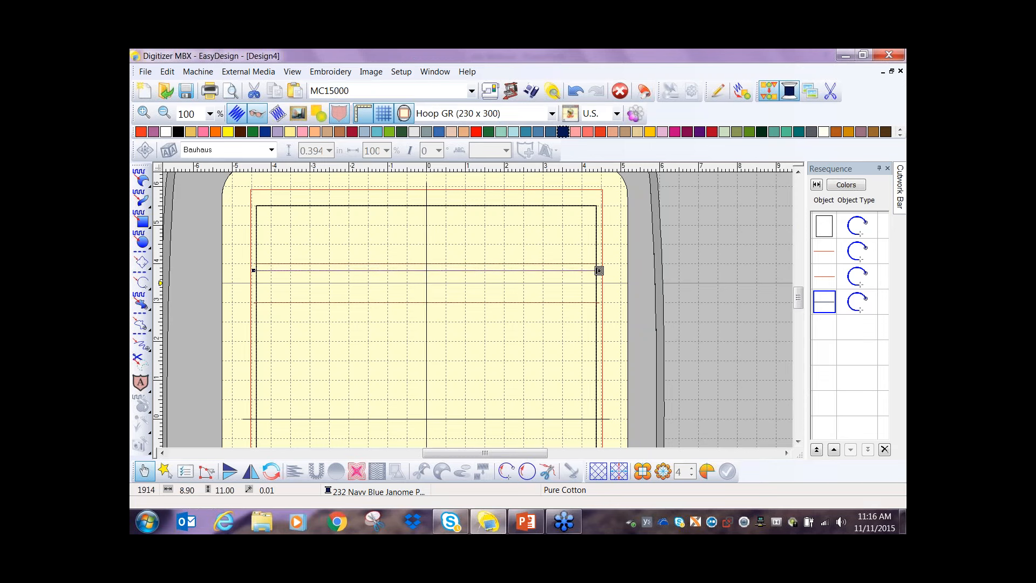
pyautogui.press('Up')
pyautogui.press('Up')
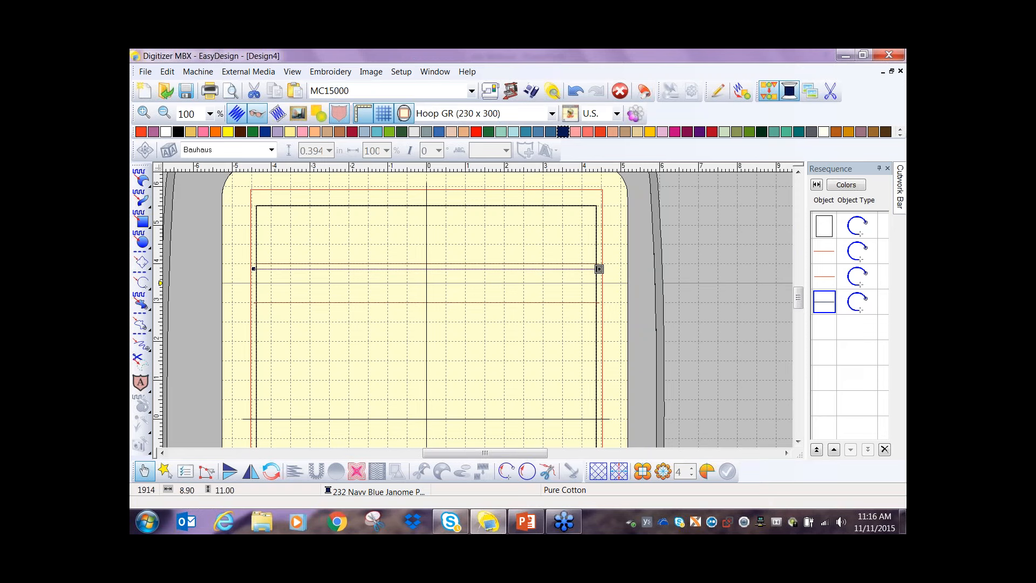
pyautogui.press('Up')
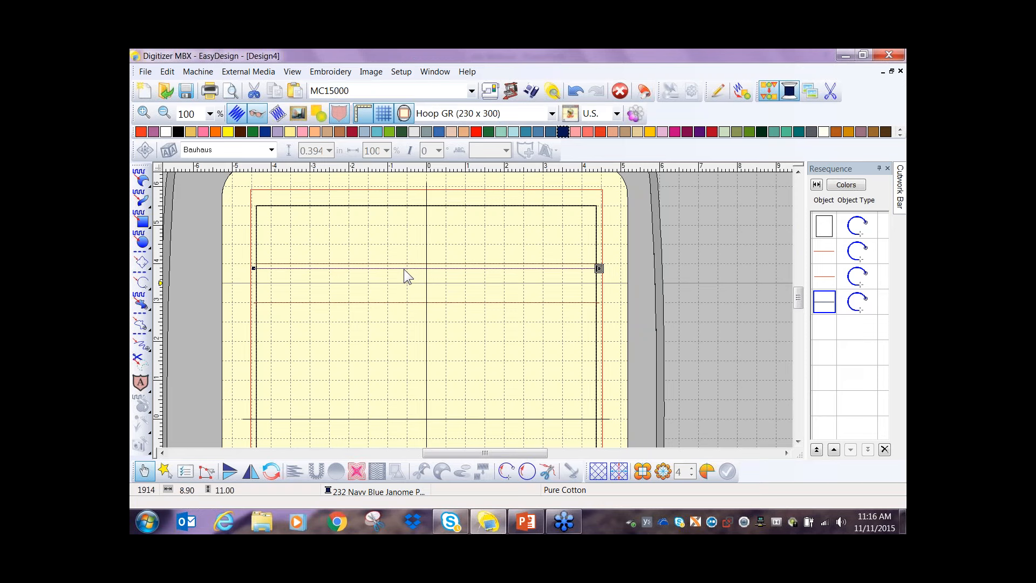
# - Duplicate the lower red line in place and recolour the copy 232 Navy Blue
pyautogui.click(393, 303)
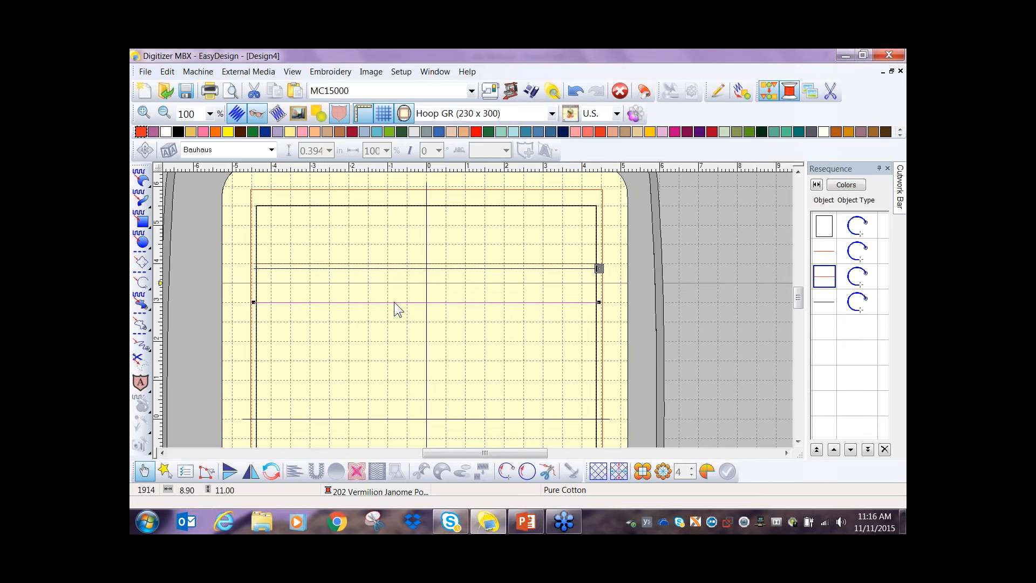
pyautogui.hotkey('ctrl', 'd')
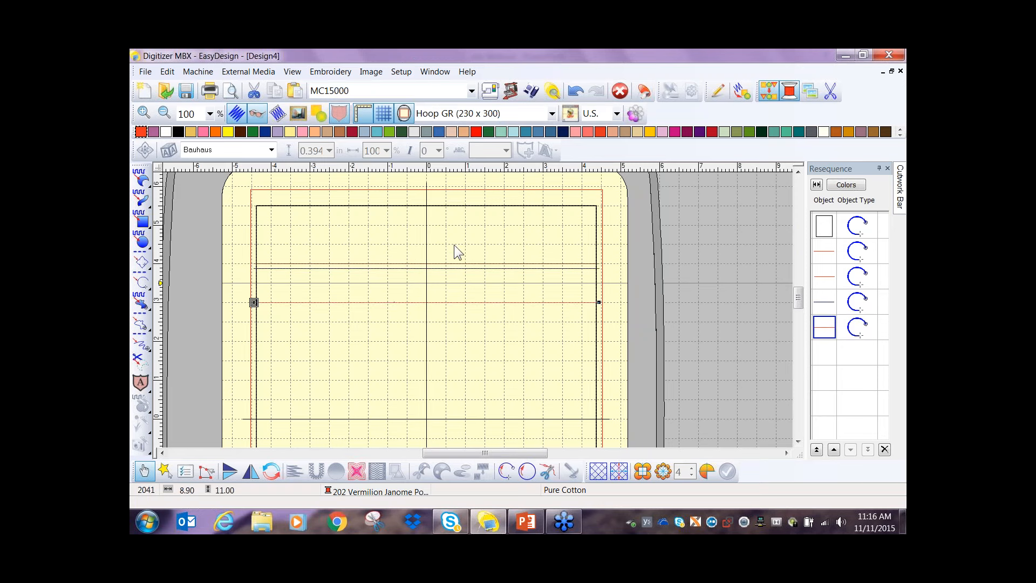
pyautogui.click(563, 131)
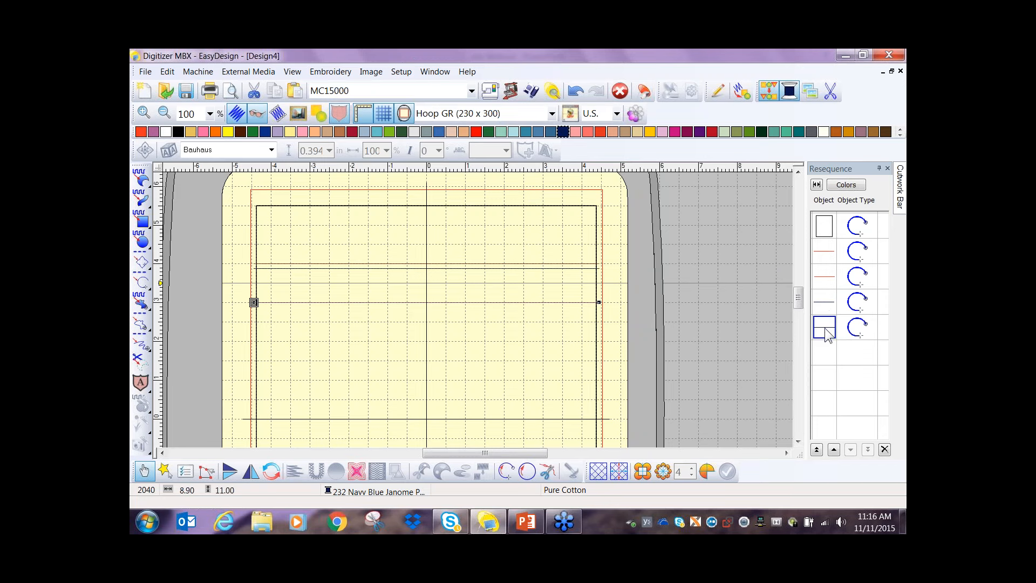
# - Nudge the lower navy copy up until it sits about 0.1 in above the lower red line
pyautogui.press('Up')
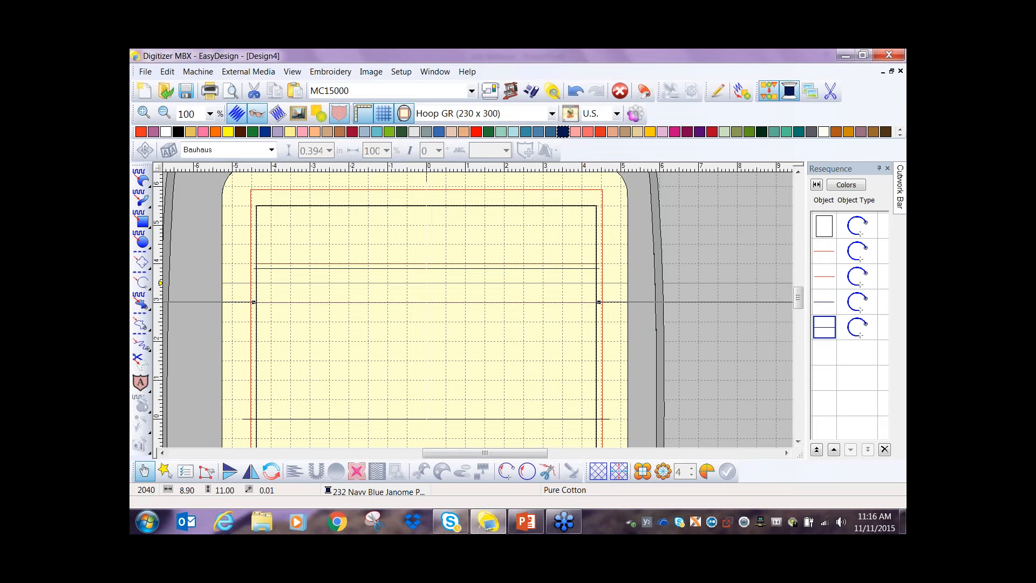
pyautogui.press('Up')
pyautogui.press('Up')
pyautogui.press('Up')
pyautogui.press('Up')
pyautogui.press('Up')
pyautogui.press('Up')
pyautogui.press('Up')
pyautogui.press('Up')
pyautogui.press('Up')
pyautogui.press('Up')
pyautogui.press('Up')
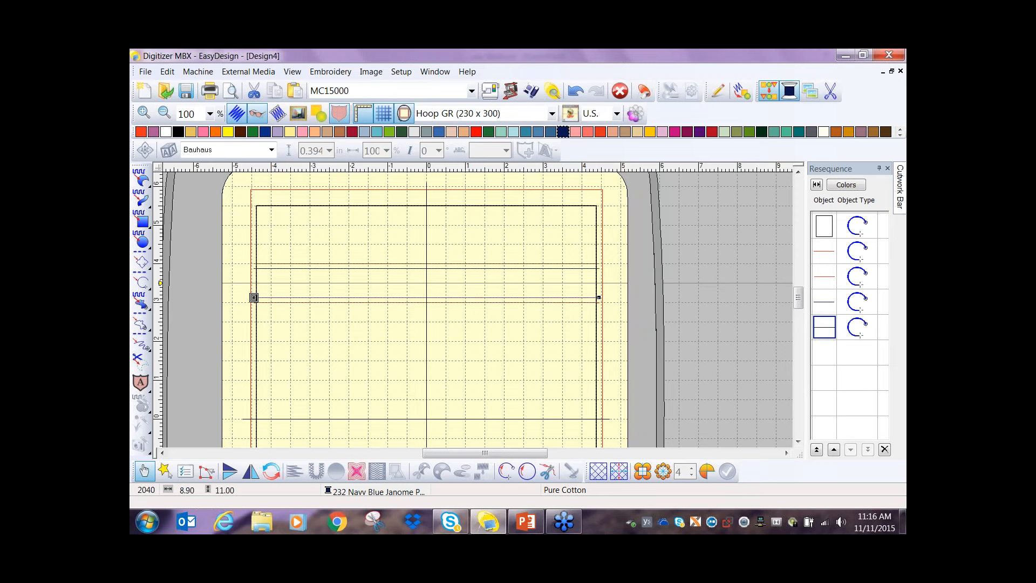
pyautogui.press('Down')
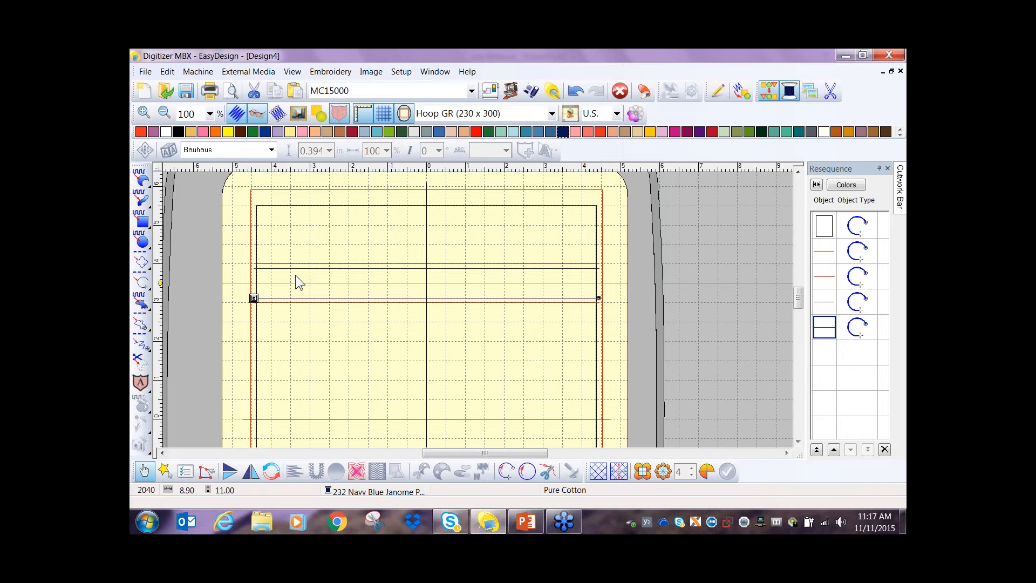
# - Add a 204 Yellow copy of the upper navy line, placed slightly below it
pyautogui.click(326, 269)
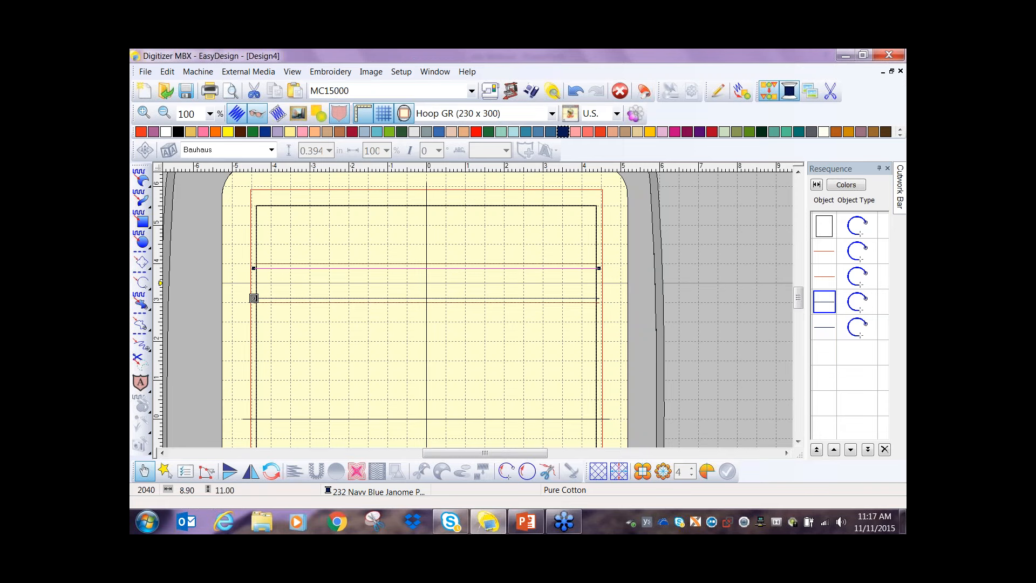
pyautogui.hotkey('ctrl', 'v')
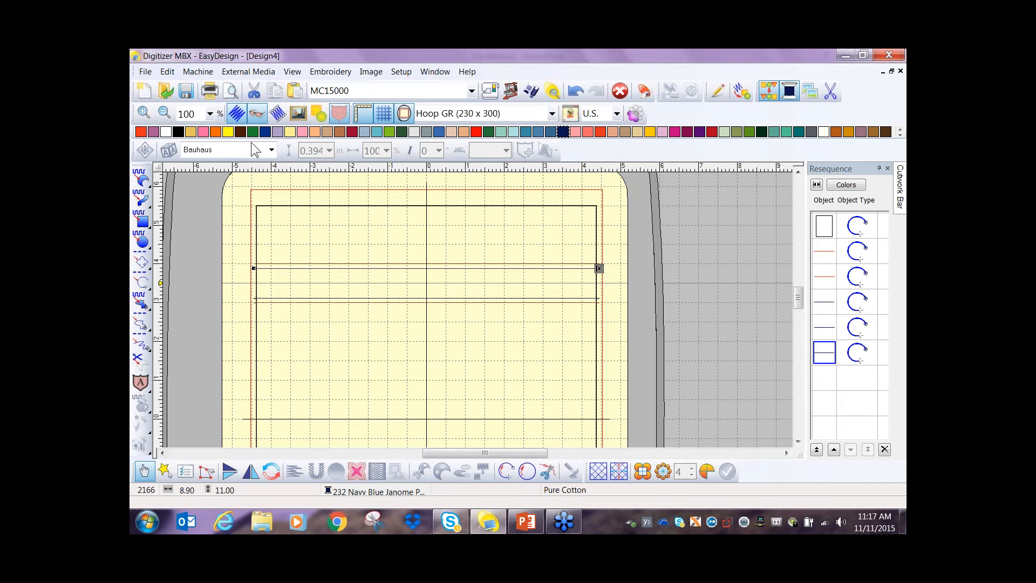
pyautogui.click(228, 132)
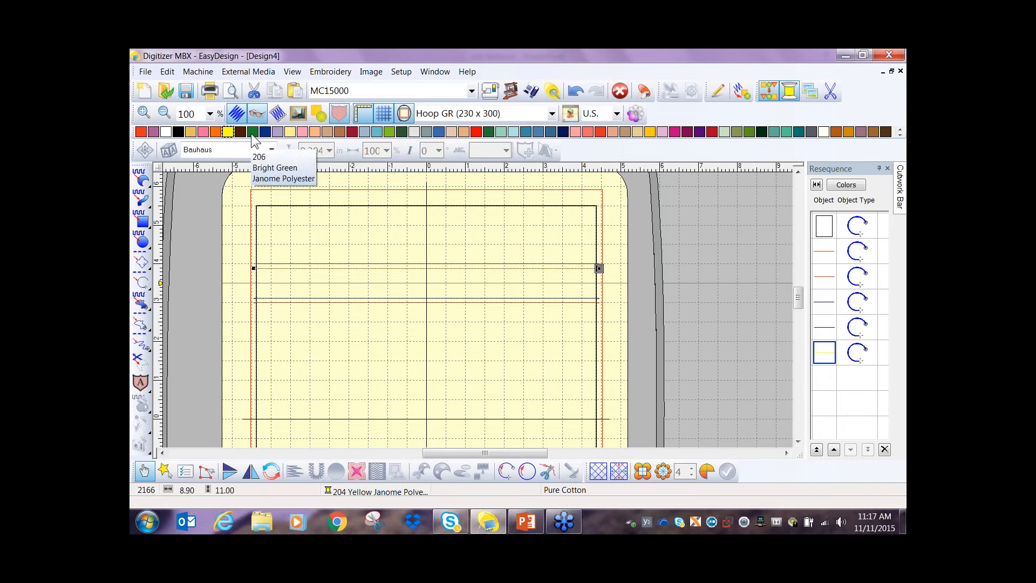
pyautogui.press('Down')
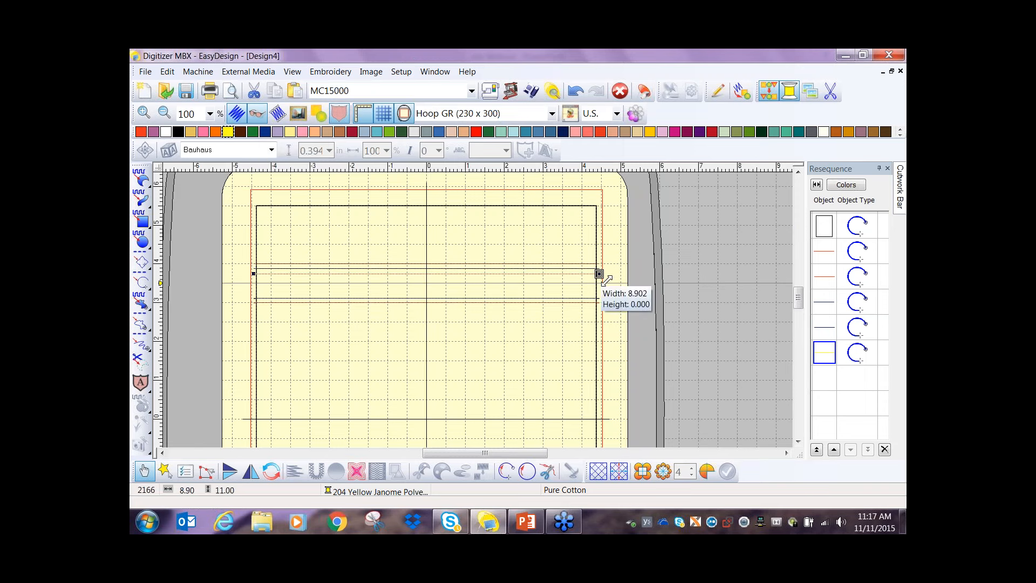
# - Add a 204 Yellow copy of the lower navy line, placed slightly above it
pyautogui.click(388, 298)
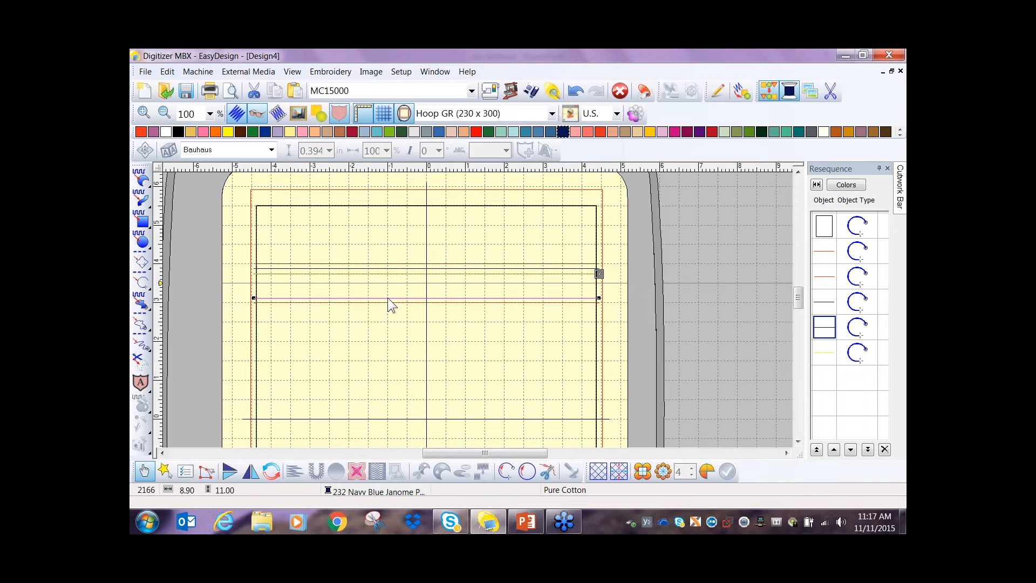
pyautogui.hotkey('ctrl', 'd')
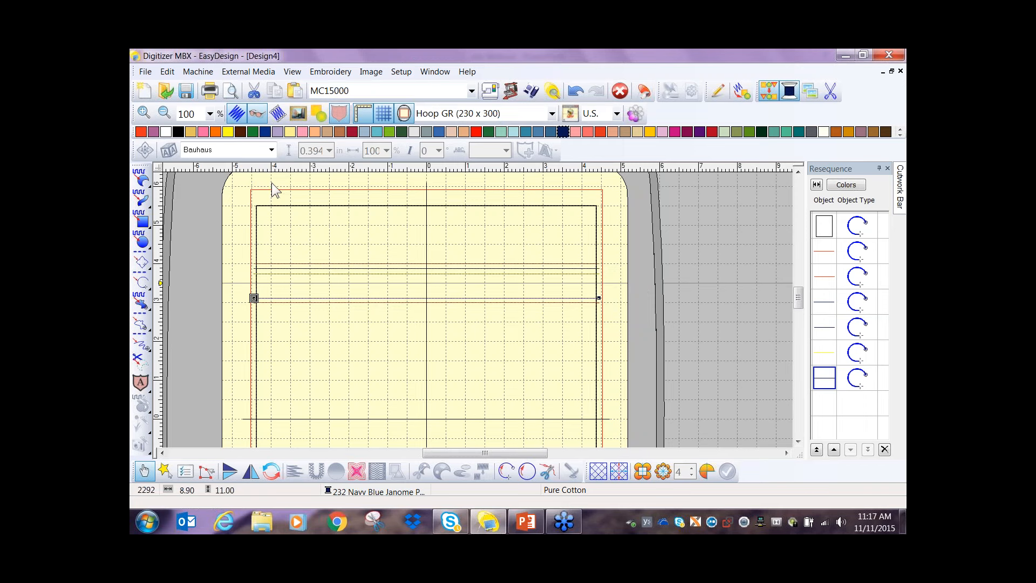
pyautogui.click(227, 132)
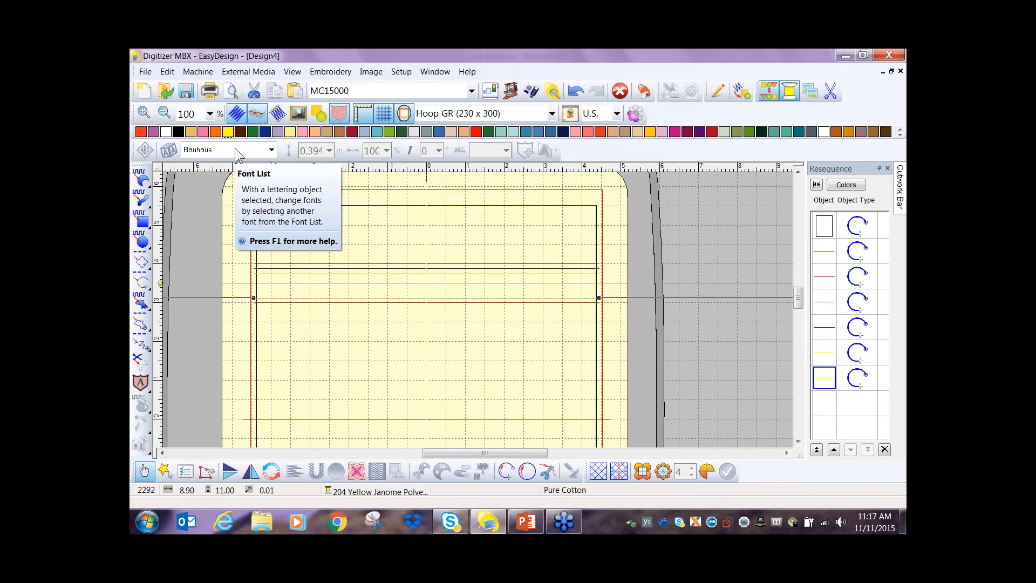
pyautogui.press('Up')
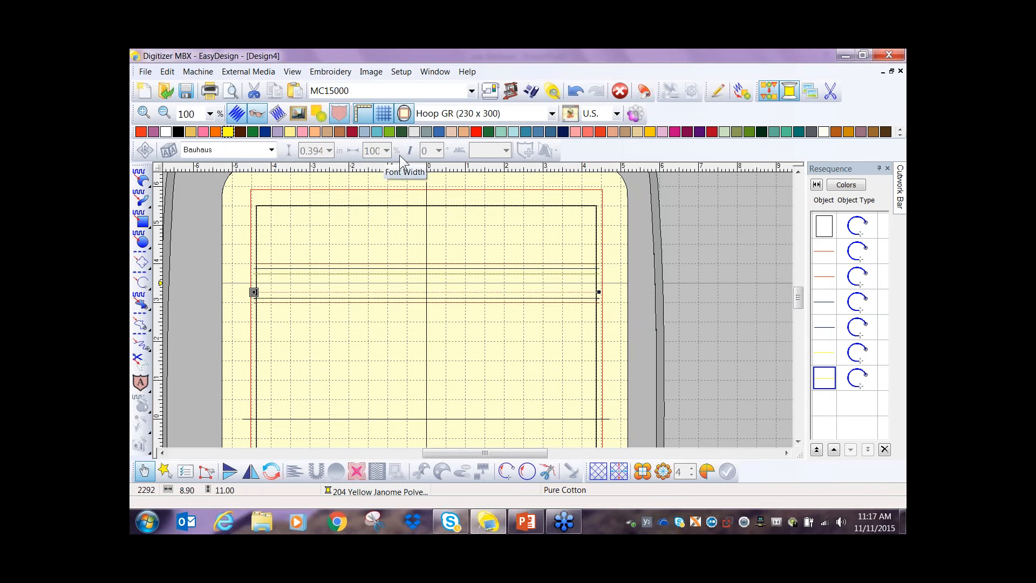
pyautogui.press('Down')
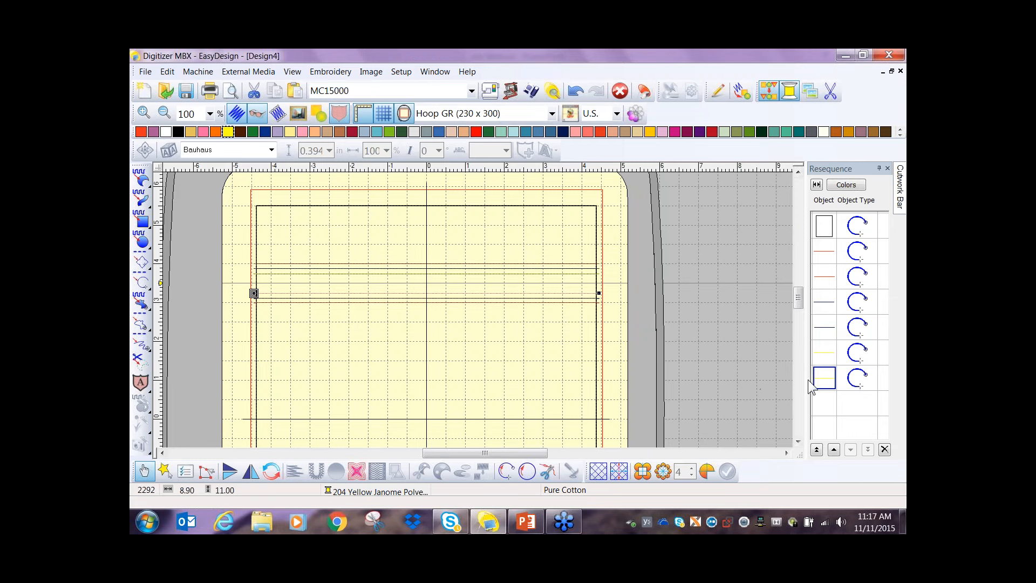
# - Change the stitch type of the upper yellow line to Triple Run Line
pyautogui.click(817, 351)
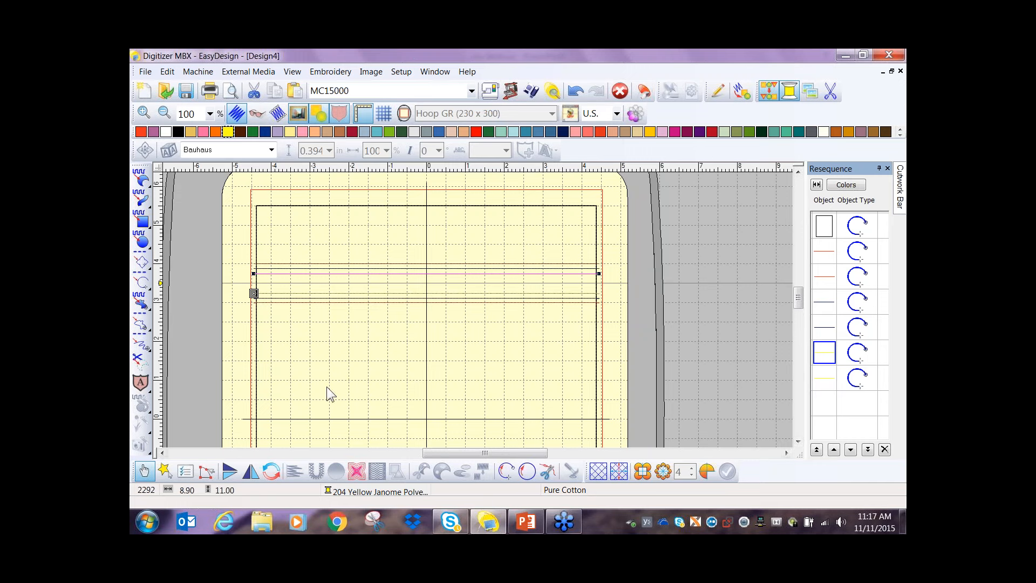
pyautogui.click(184, 472)
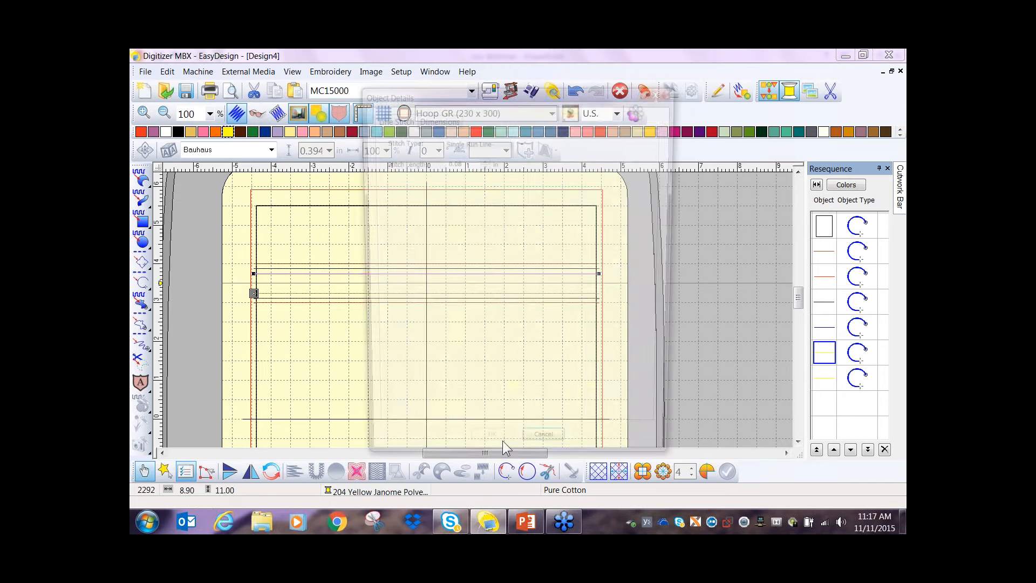
pyautogui.click(521, 141)
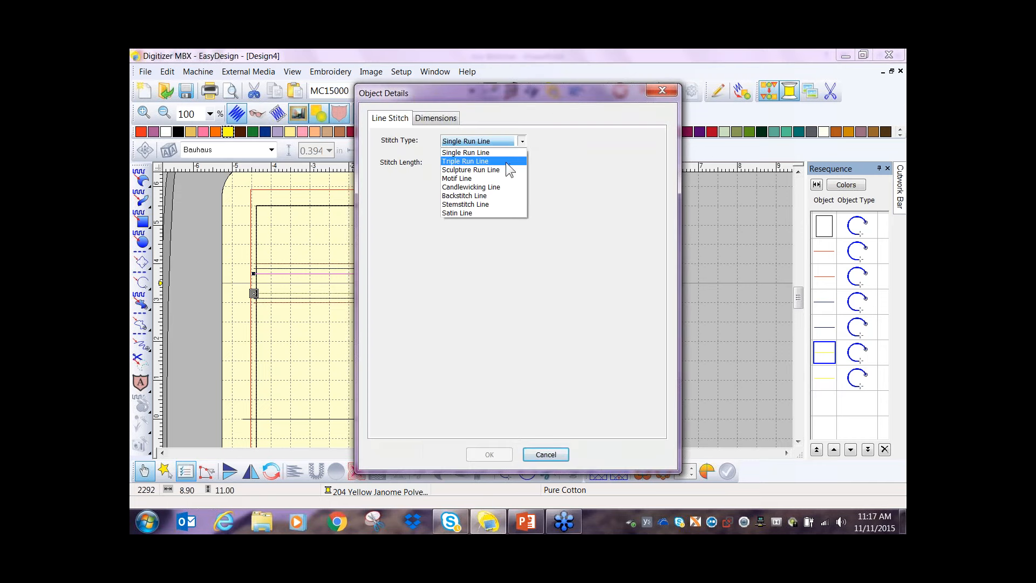
pyautogui.click(504, 162)
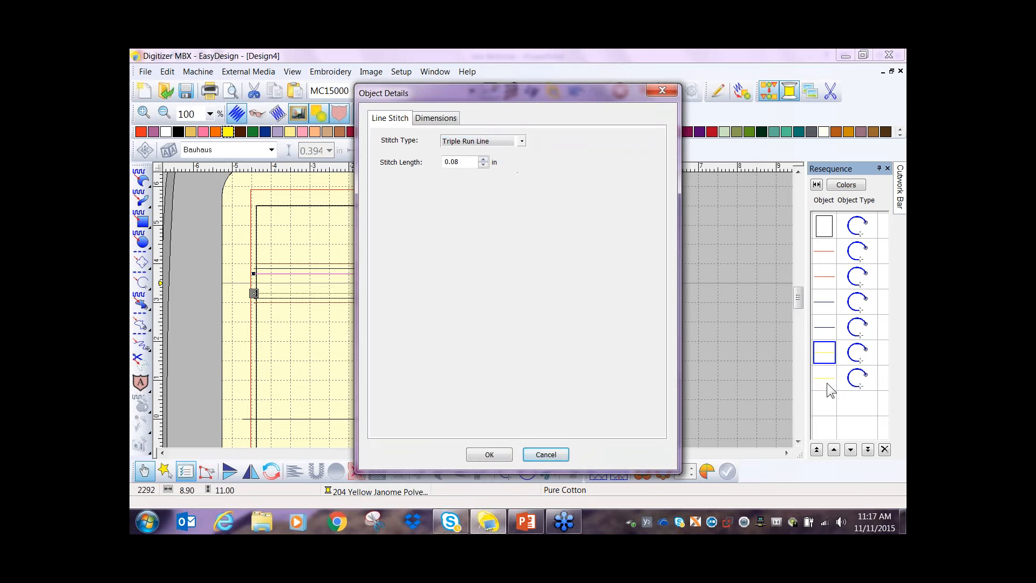
pyautogui.click(497, 453)
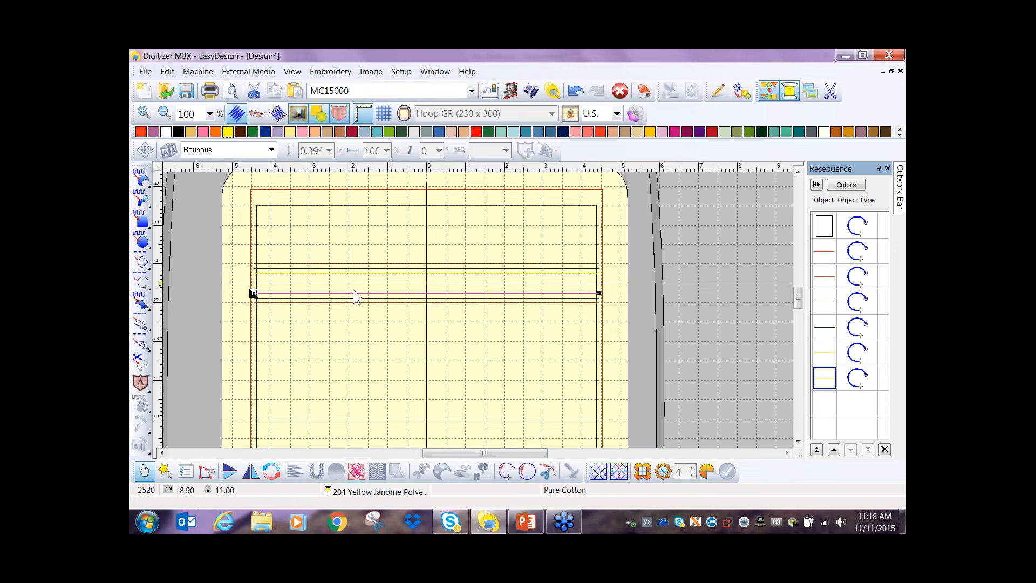
# - Change the stitch type of the lower yellow line to Triple Run Line
pyautogui.click(186, 472)
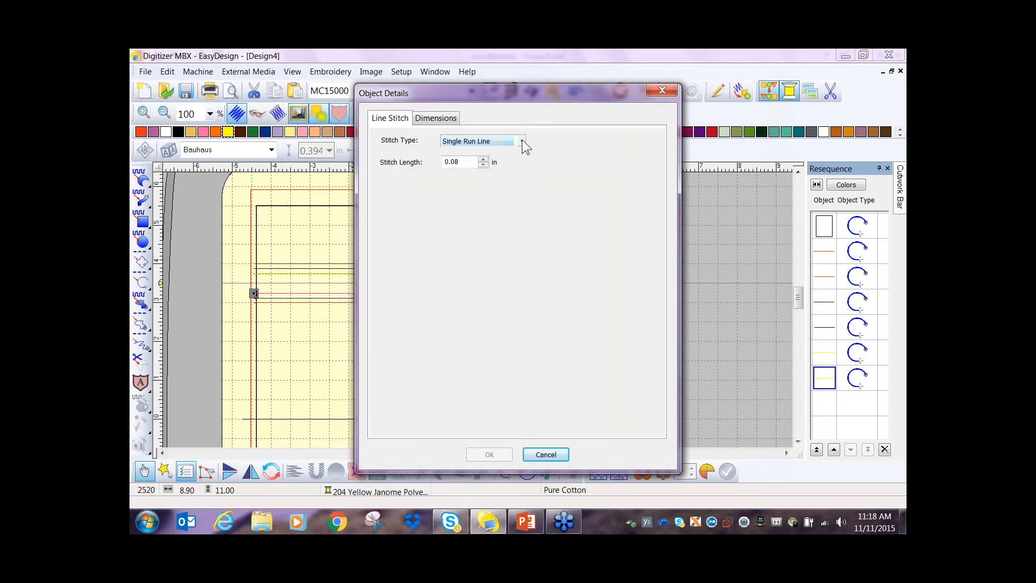
pyautogui.click(523, 141)
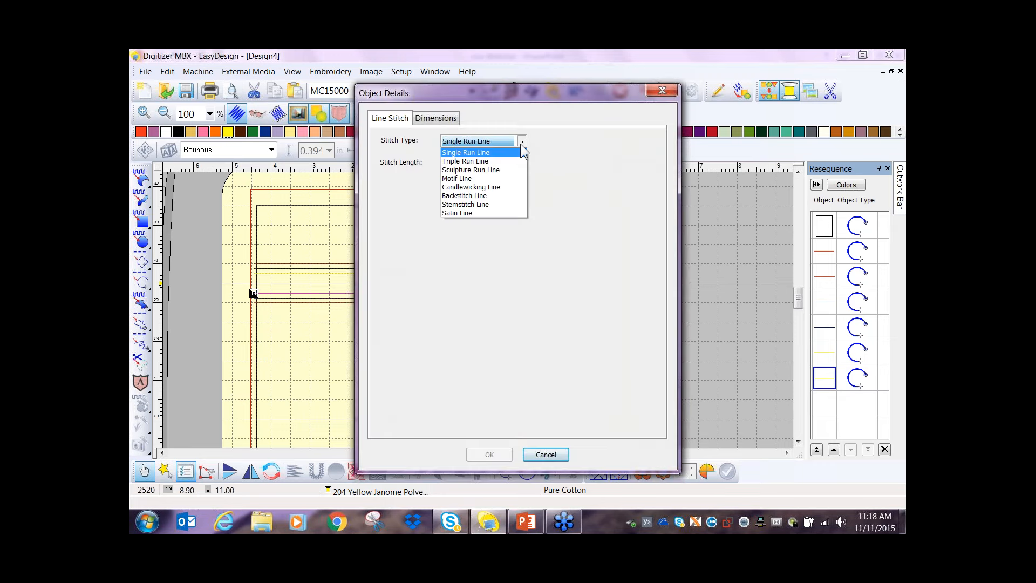
pyautogui.click(496, 161)
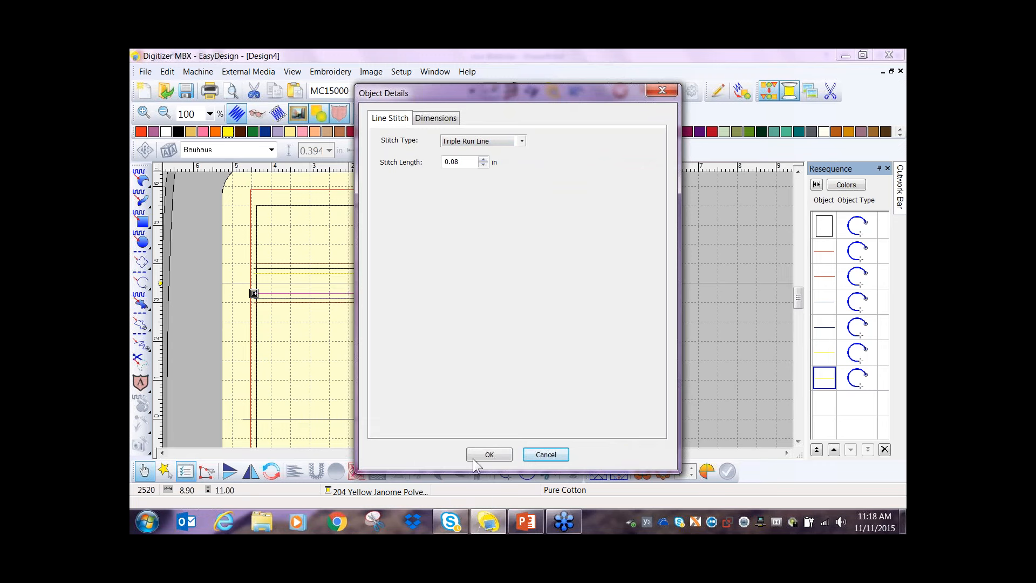
pyautogui.click(489, 454)
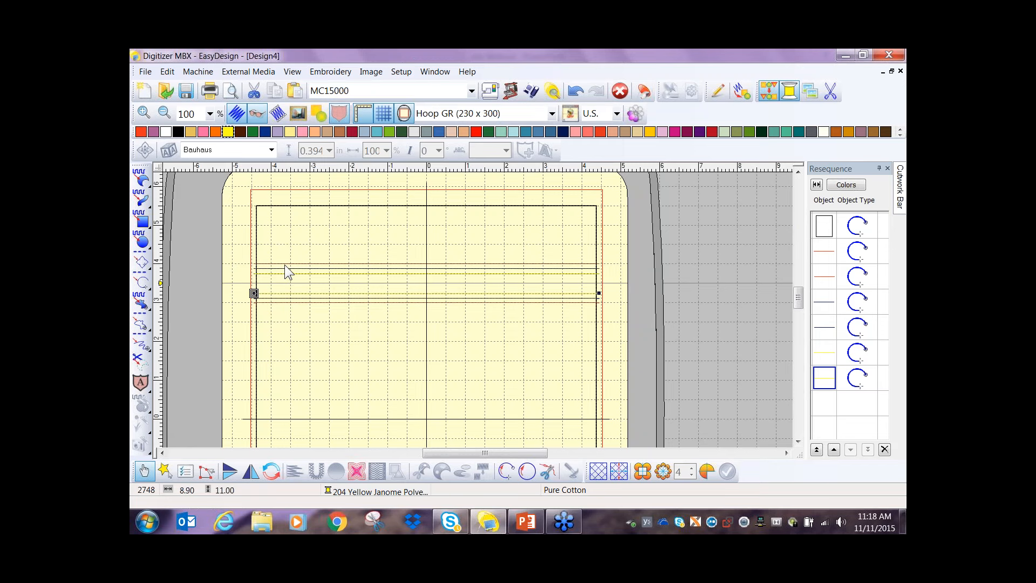
# - Nudge the lower yellow line slightly upward, away from the lower navy line, and deselect it
pyautogui.click(291, 293)
pyautogui.press('Up')
pyautogui.press('Up')
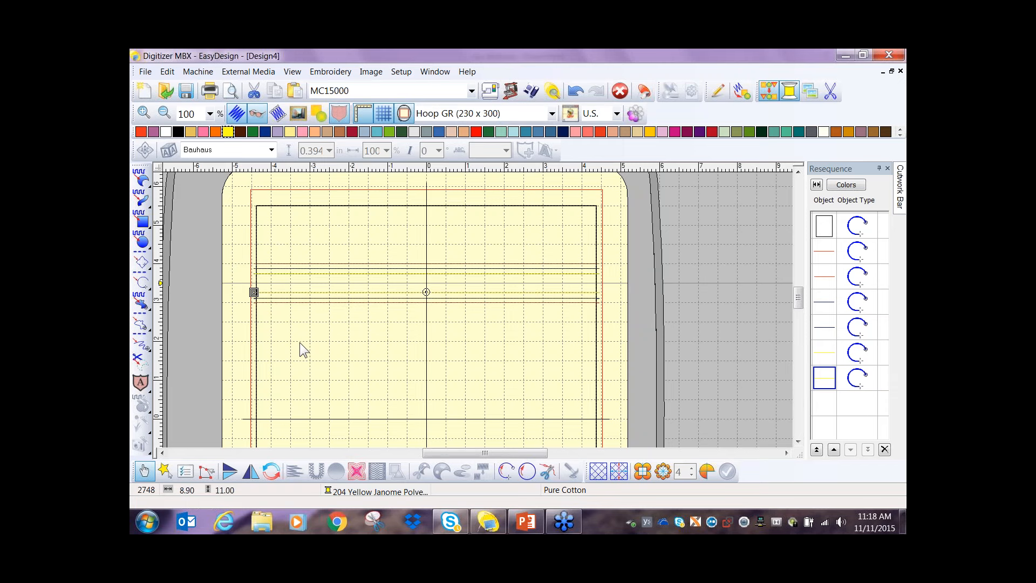
pyautogui.click(424, 345)
# - Create a monogram with the single initial H in the Fable alphabet
pyautogui.scroll(-1, 442, 346)
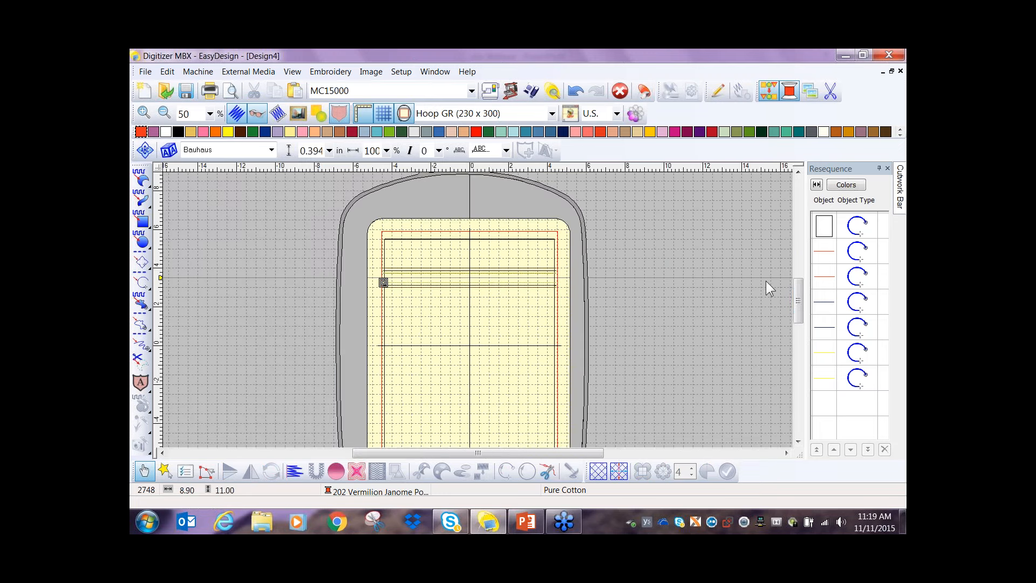
pyautogui.moveTo(797, 299); pyautogui.dragTo(797, 303)
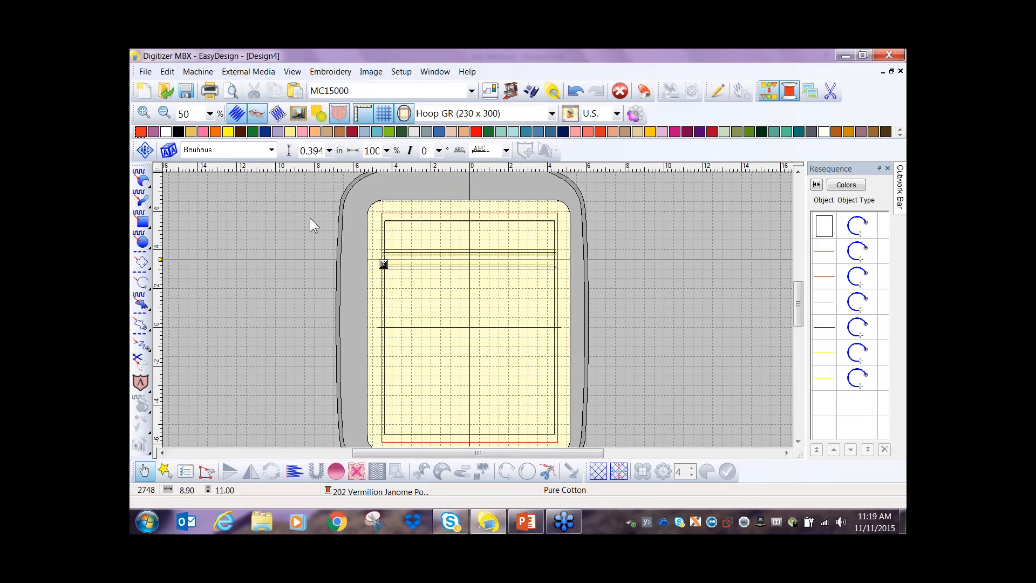
pyautogui.click(144, 151)
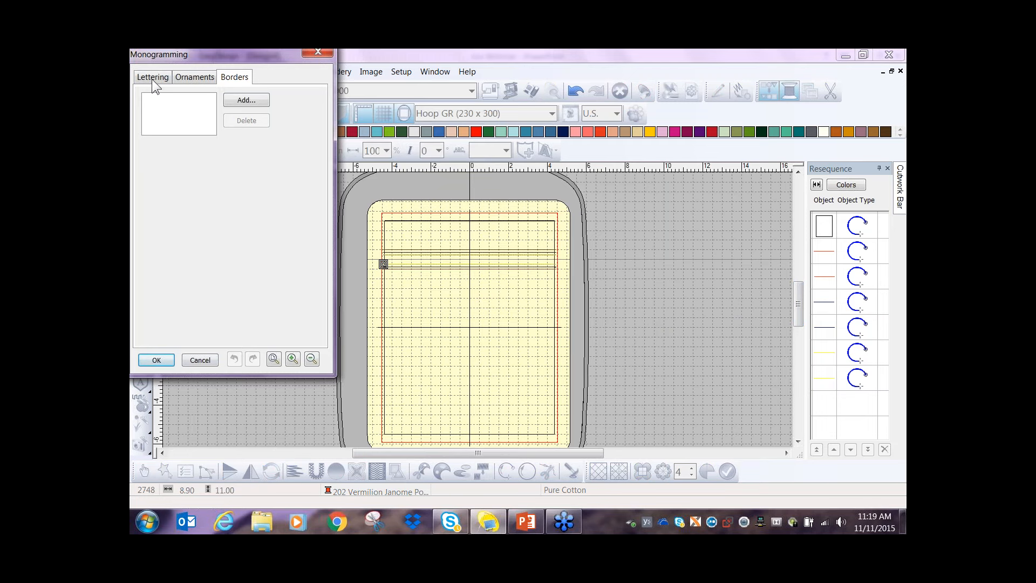
pyautogui.click(153, 79)
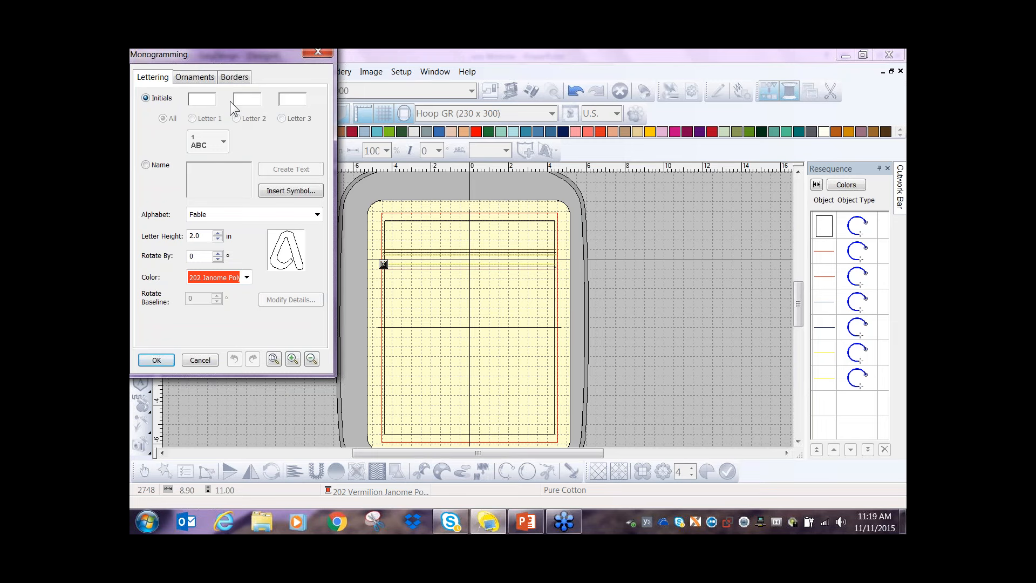
pyautogui.write('H')
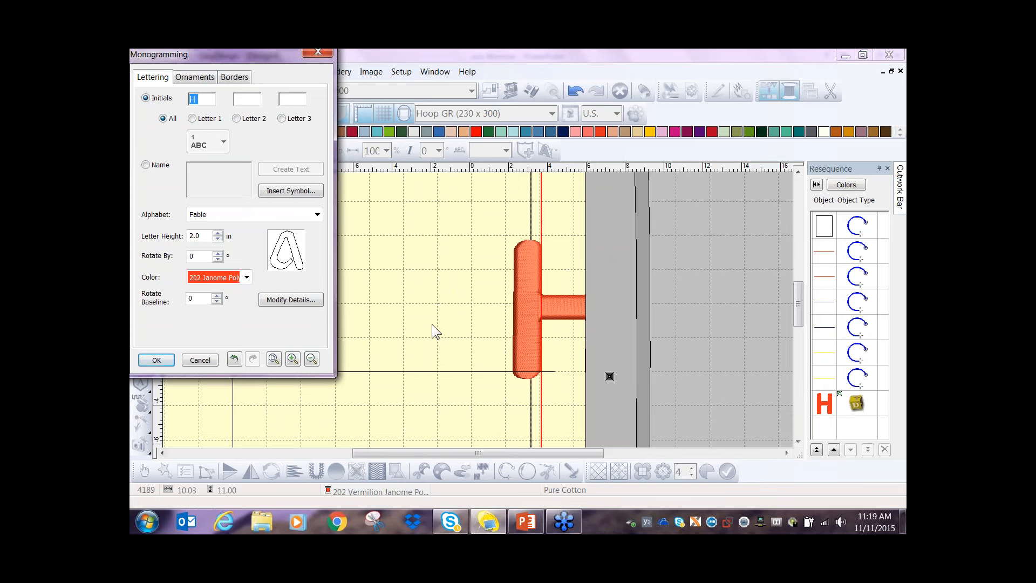
pyautogui.click(318, 215)
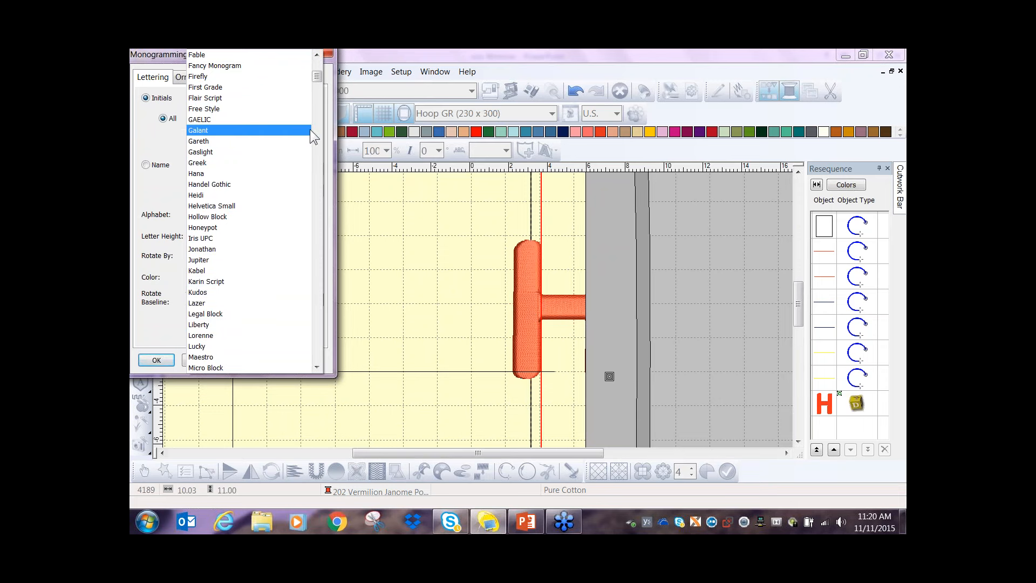
pyautogui.click(317, 55)
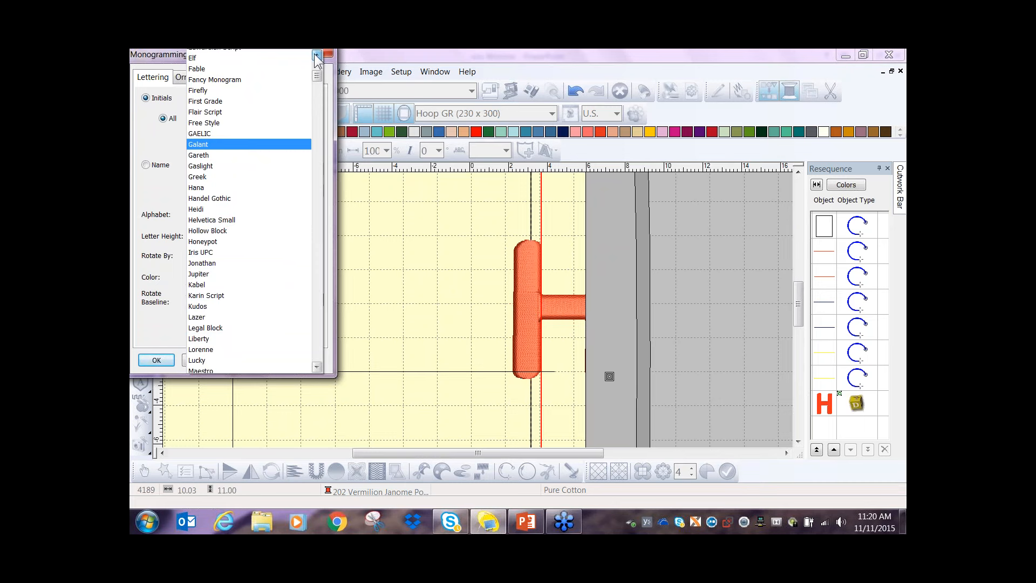
pyautogui.click(317, 55)
pyautogui.click(206, 77)
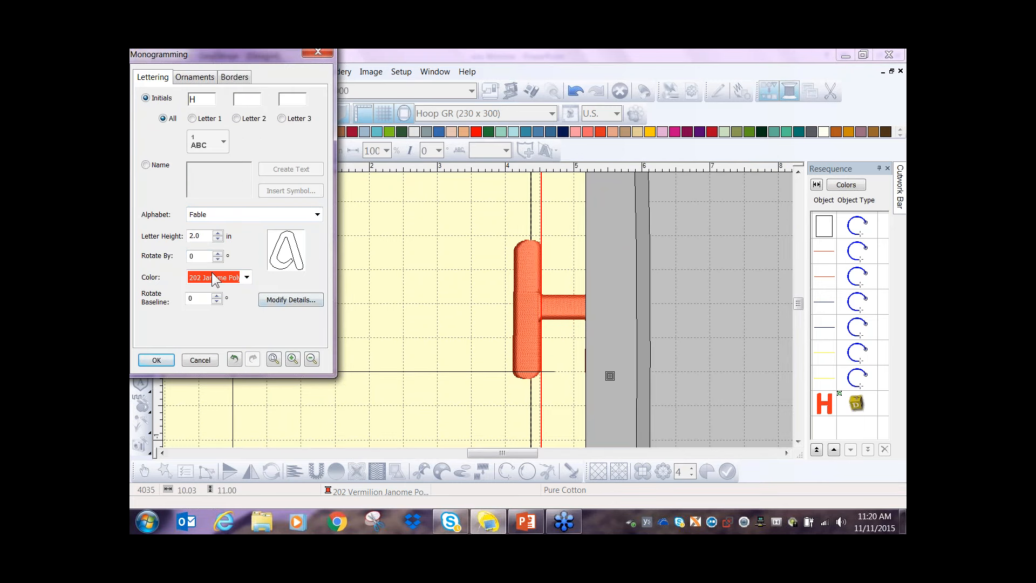
# - Turn on Auto Split for the satin fill of the initial H
pyautogui.click(201, 236)
pyautogui.click(290, 300)
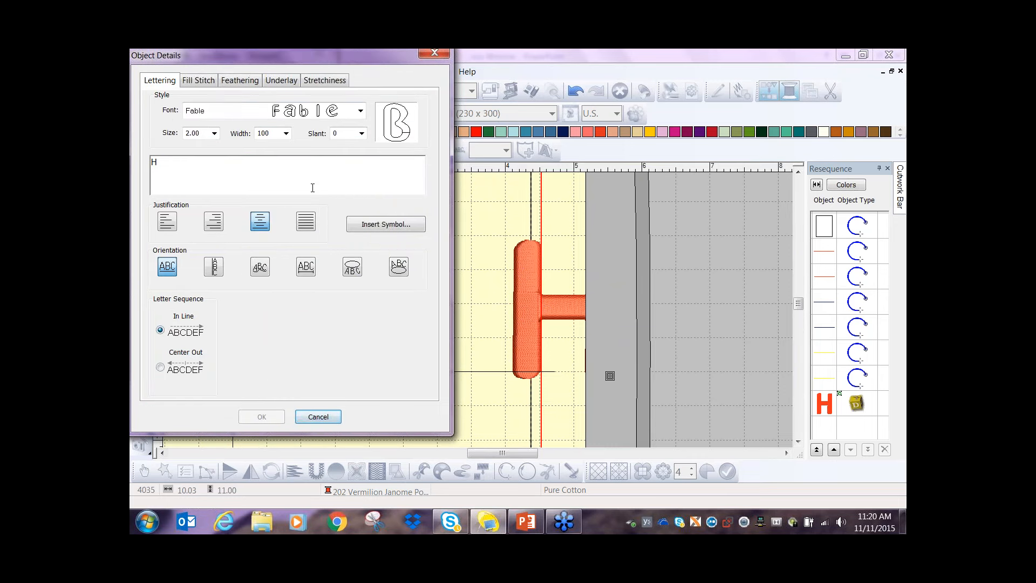
pyautogui.click(199, 81)
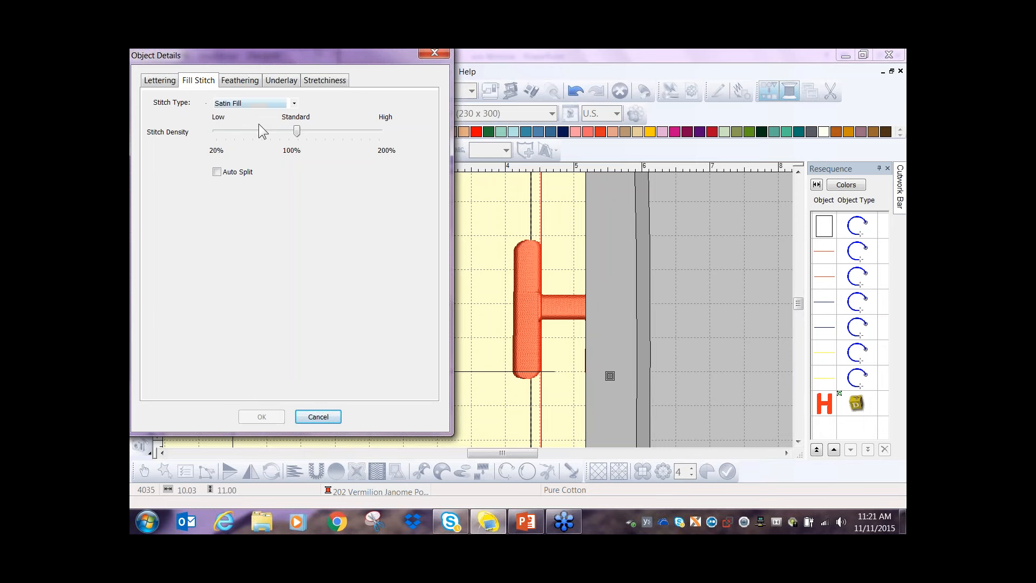
pyautogui.click(217, 172)
pyautogui.click(261, 417)
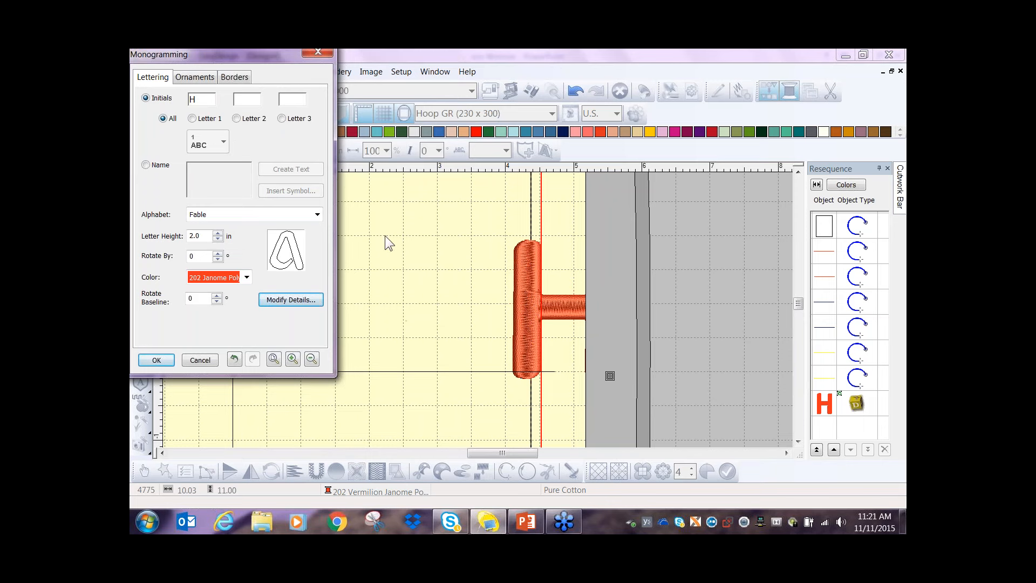
# - Add octagonal border P from the Borders set around the initial and set its offset to 0.1 in
pyautogui.click(238, 82)
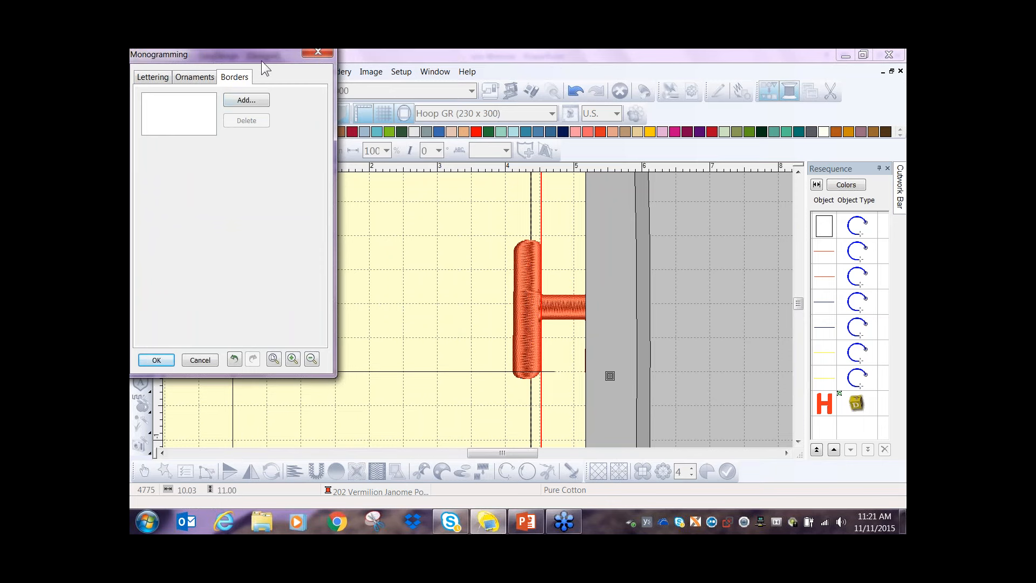
pyautogui.click(242, 102)
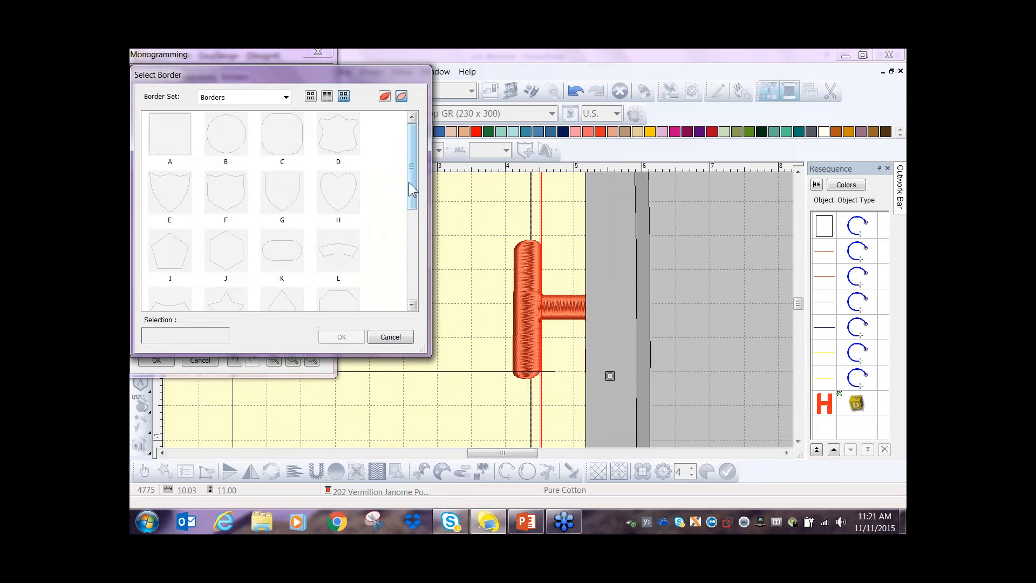
pyautogui.moveTo(412, 183)
pyautogui.mouseDown()
pyautogui.moveTo(412, 274)
pyautogui.moveTo(413, 193)
pyautogui.mouseUp()
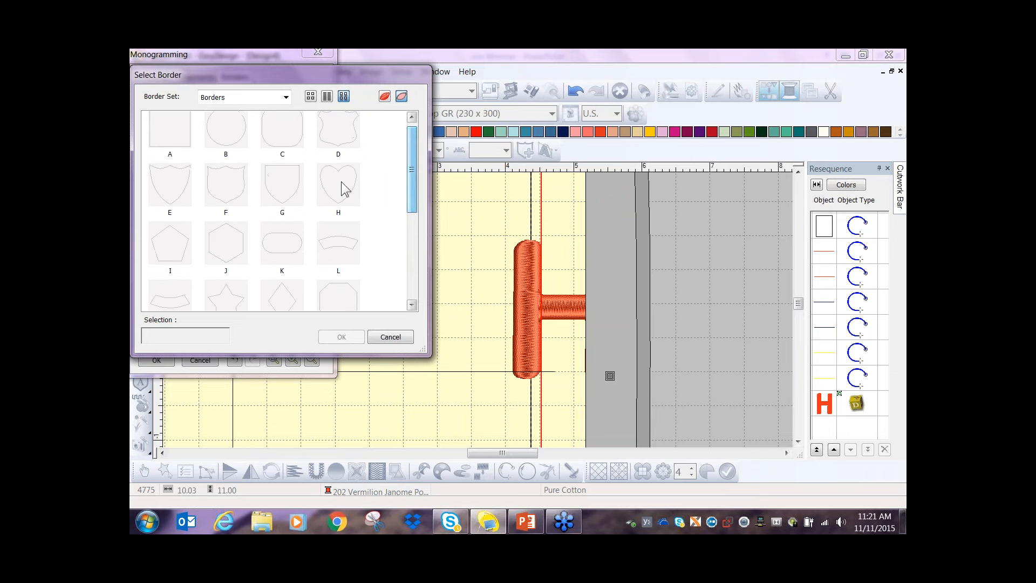
pyautogui.click(384, 98)
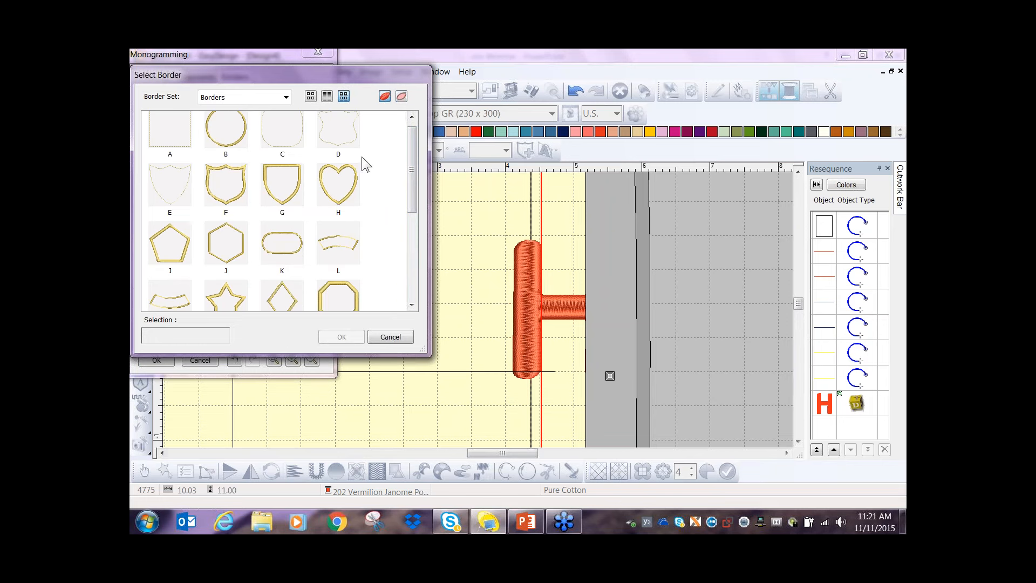
pyautogui.moveTo(410, 199); pyautogui.dragTo(414, 261)
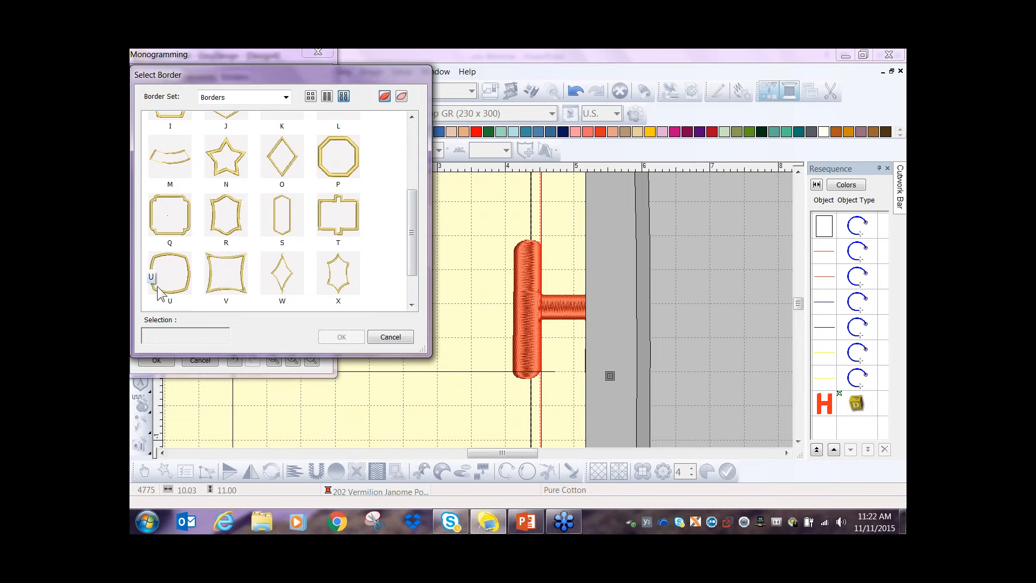
pyautogui.click(345, 163)
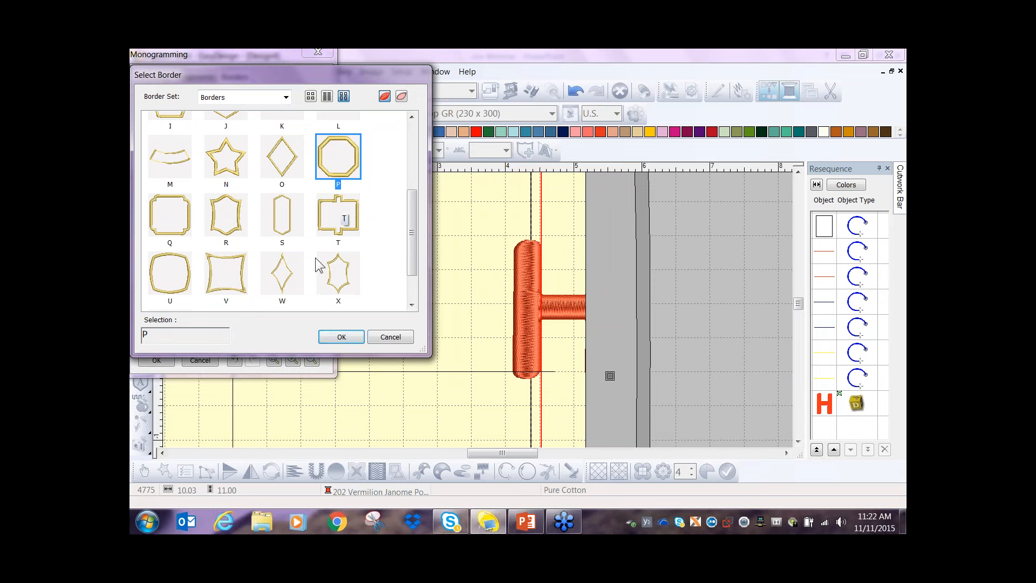
pyautogui.click(341, 337)
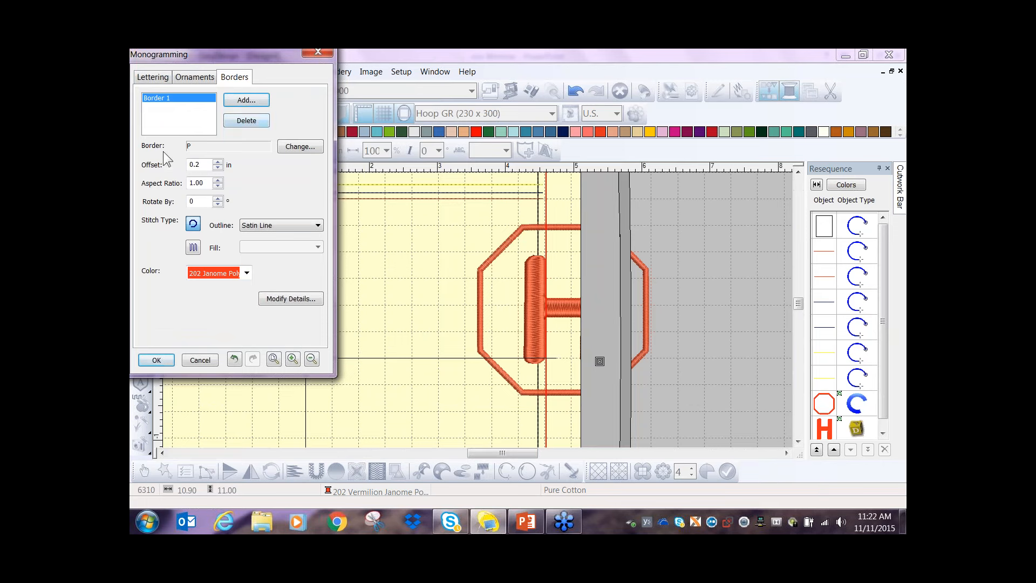
pyautogui.click(217, 167)
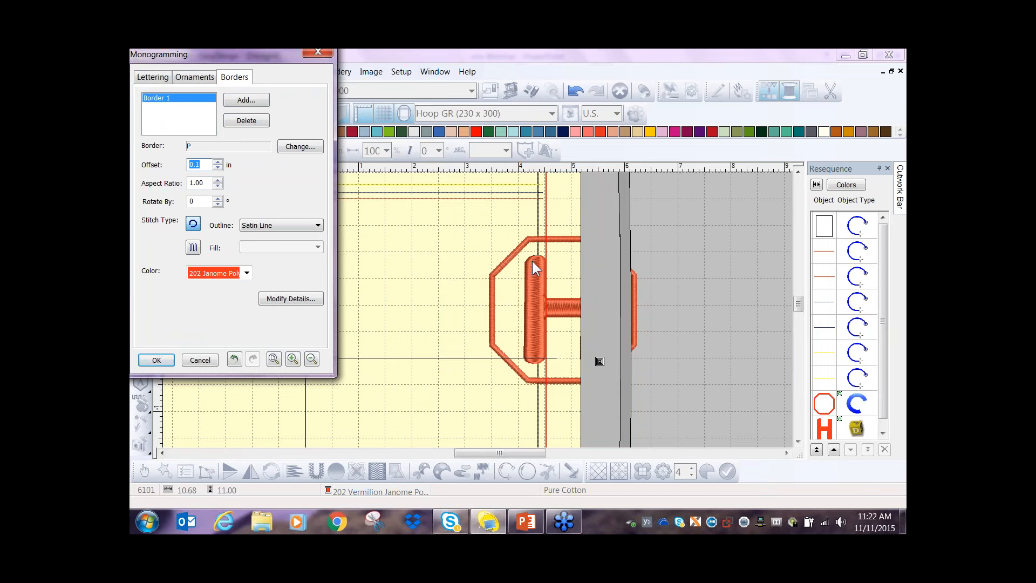
# - Try widening the octagonal border by raising its aspect ratio to 1.50
pyautogui.click(217, 180)
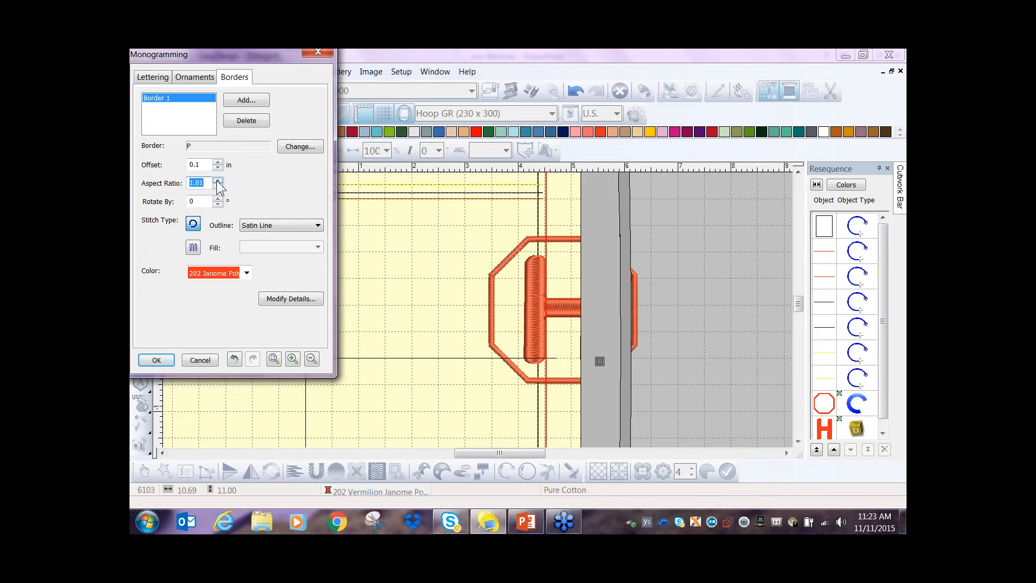
pyautogui.click(217, 180)
pyautogui.click(217, 180)
pyautogui.click(218, 180)
pyautogui.click(217, 181)
pyautogui.click(217, 180)
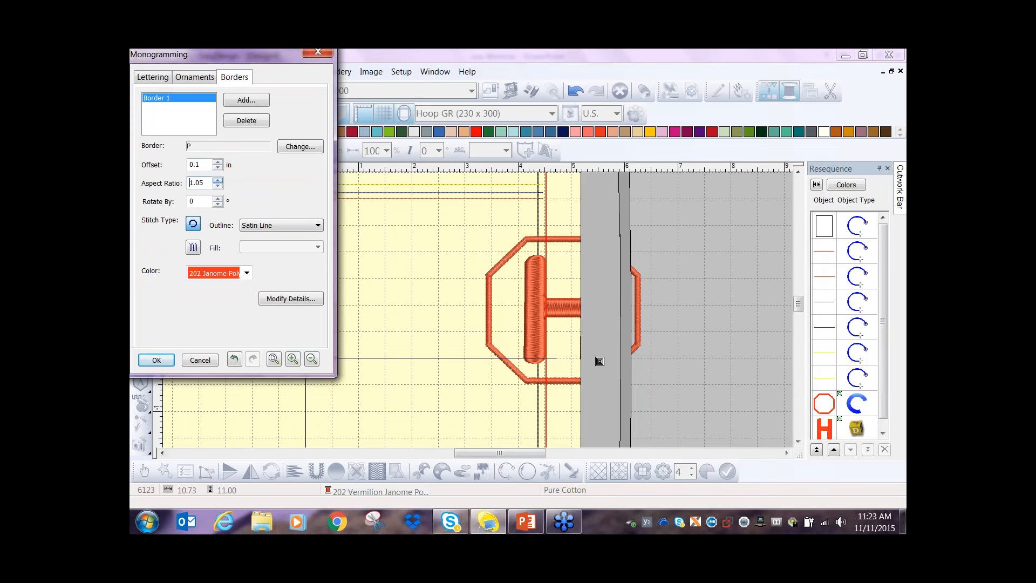
pyautogui.click(218, 180)
pyautogui.click(218, 180)
pyautogui.click(218, 180)
pyautogui.click(218, 180)
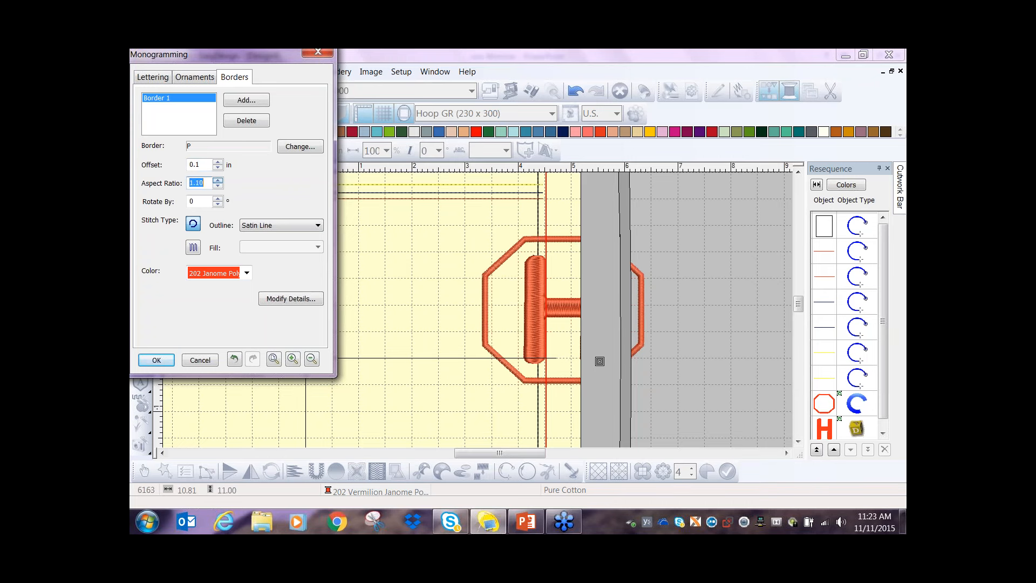
pyautogui.click(218, 180)
pyautogui.click(218, 181)
pyautogui.click(218, 180)
pyautogui.click(217, 180)
pyautogui.click(217, 180)
pyautogui.click(218, 180)
pyautogui.click(218, 180)
pyautogui.click(217, 180)
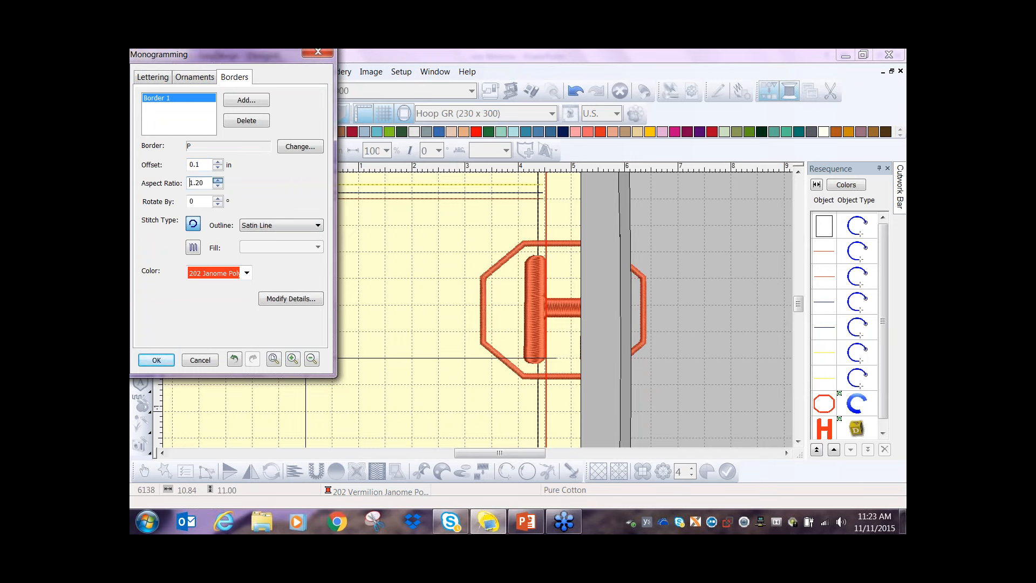
pyautogui.click(217, 181)
pyautogui.click(218, 180)
pyautogui.click(218, 180)
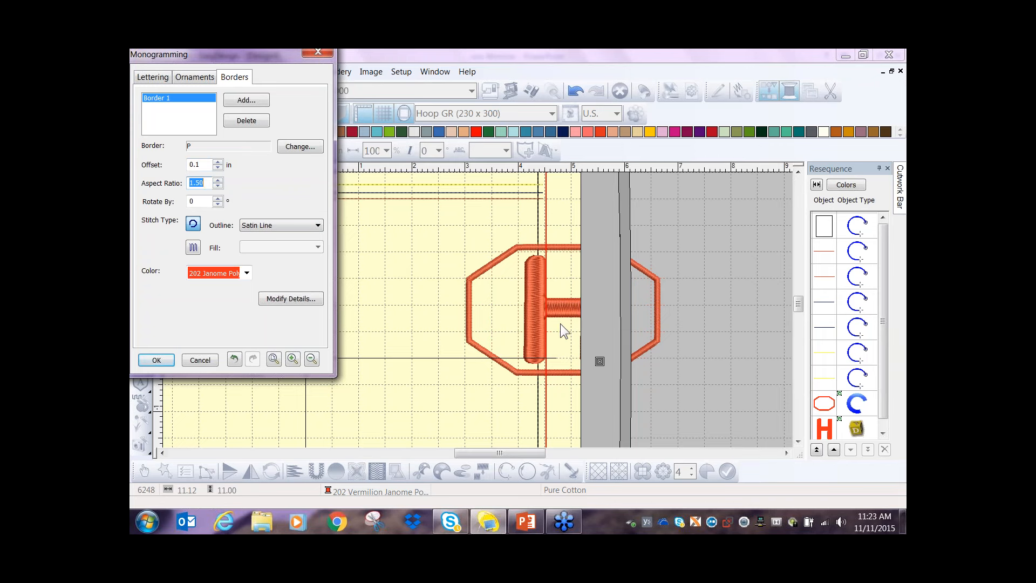
# - Try a narrow border with aspect ratio 0.49, and bring the ratio back up to 0.91
pyautogui.click(217, 185)
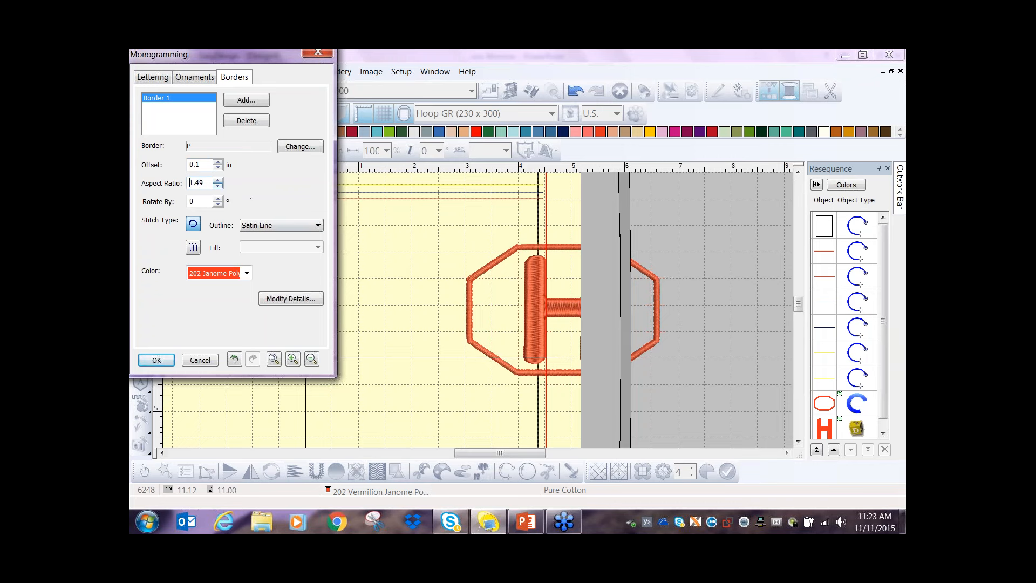
pyautogui.click(218, 186)
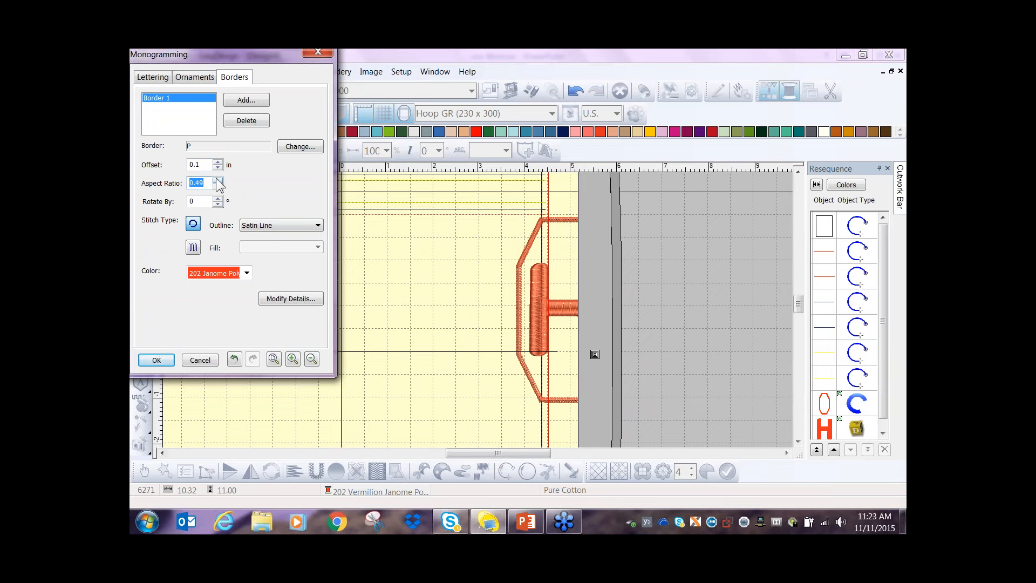
pyautogui.click(217, 180)
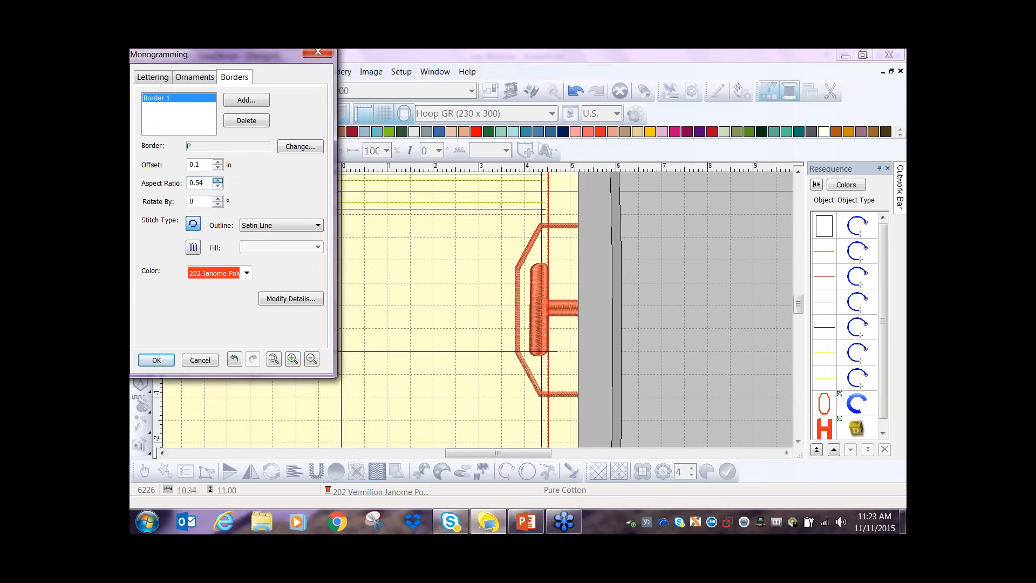
pyautogui.click(218, 179)
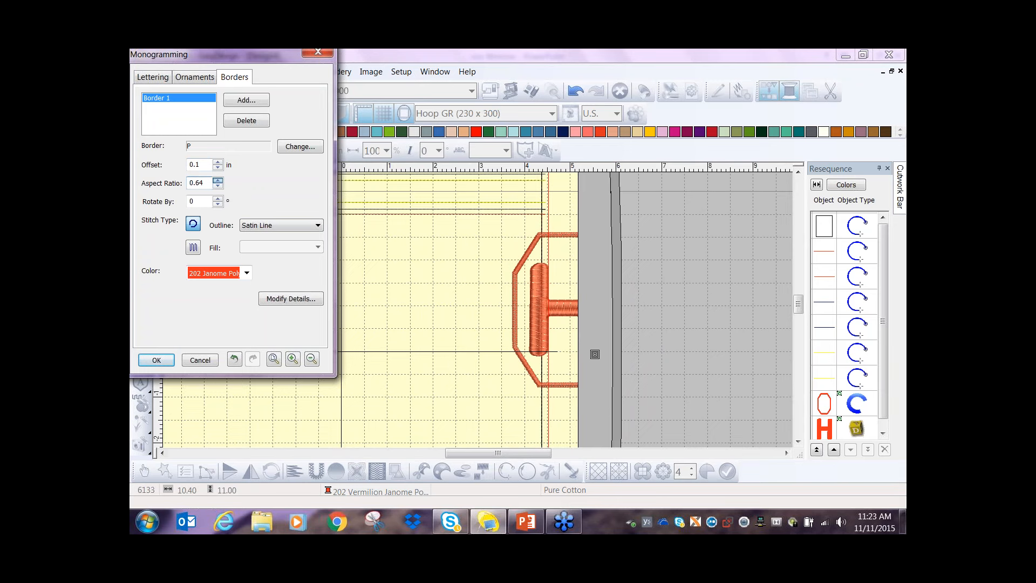
pyautogui.click(218, 181)
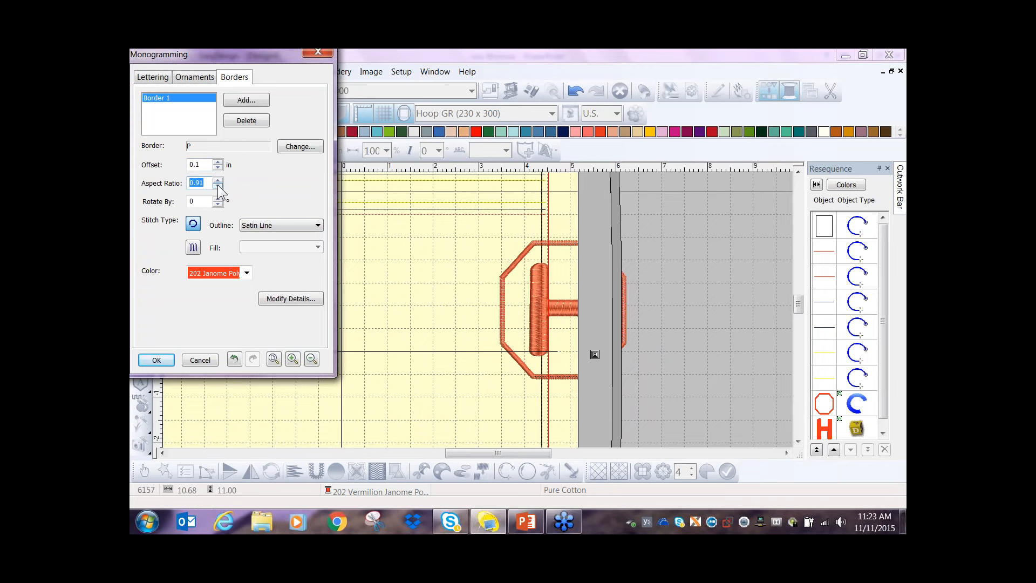
# - Fine-tune the octagonal border's aspect ratio to 1.00
pyautogui.click(219, 186)
pyautogui.click(218, 185)
pyautogui.click(219, 185)
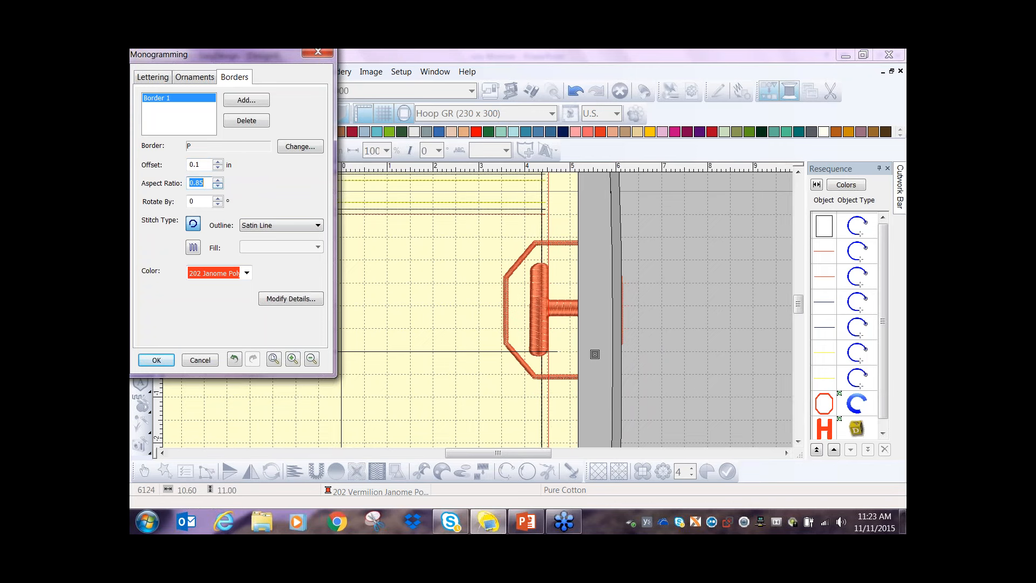
pyautogui.click(217, 180)
pyautogui.click(218, 180)
pyautogui.click(218, 180)
pyautogui.click(218, 180)
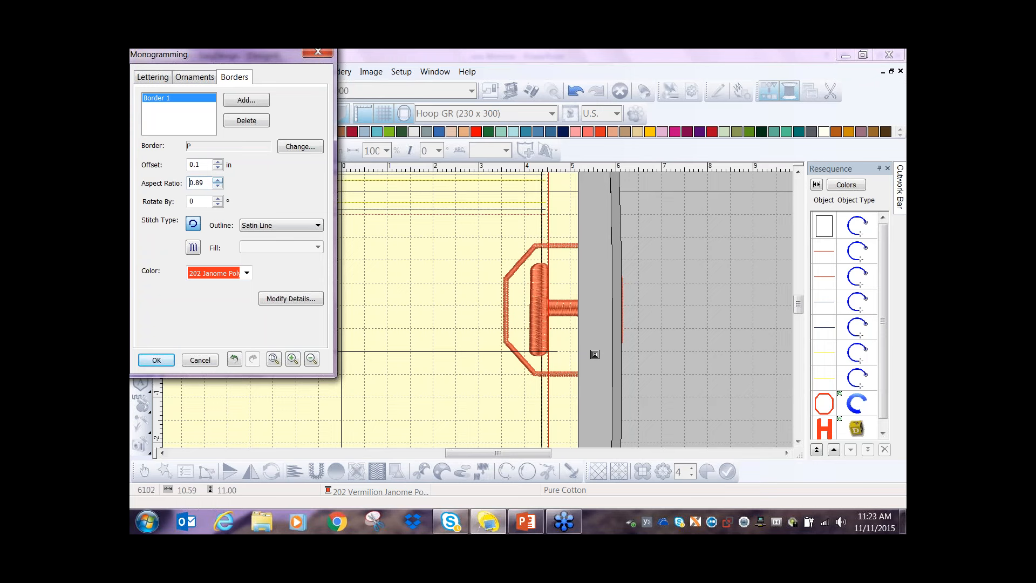
pyautogui.click(217, 181)
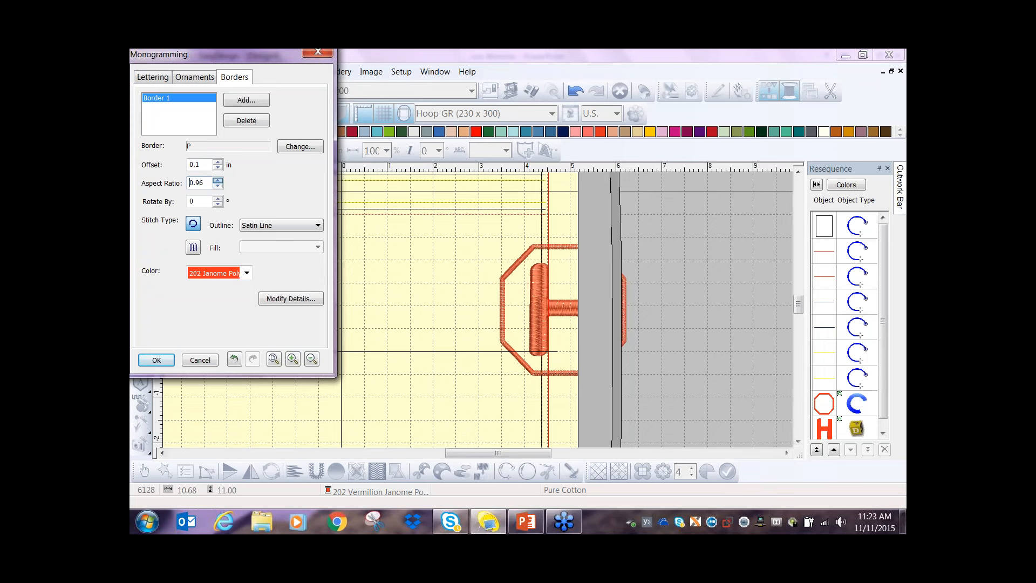
pyautogui.click(217, 180)
pyautogui.click(218, 180)
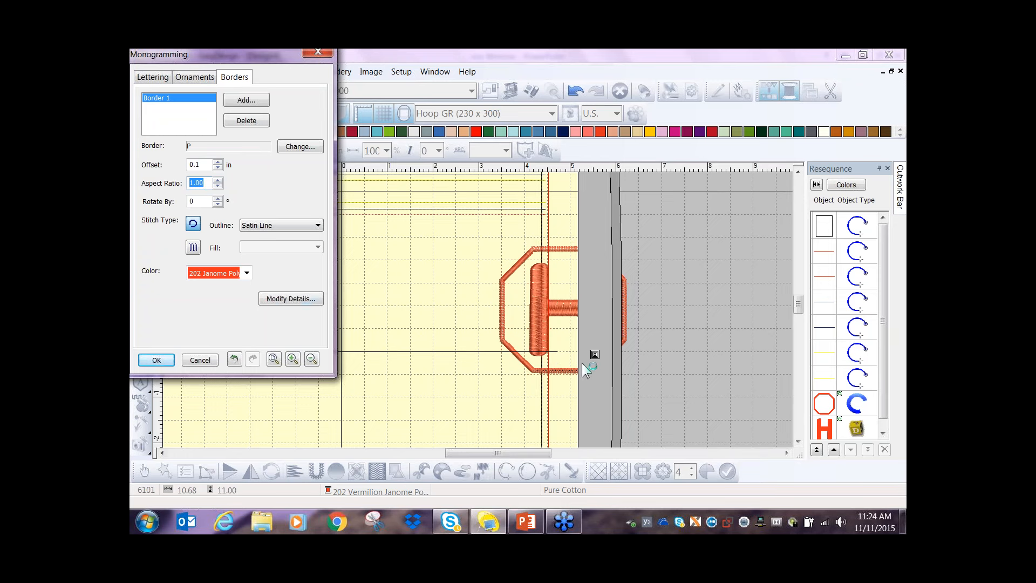
# - Increase the satin line width of the octagonal border in its object details
pyautogui.click(279, 297)
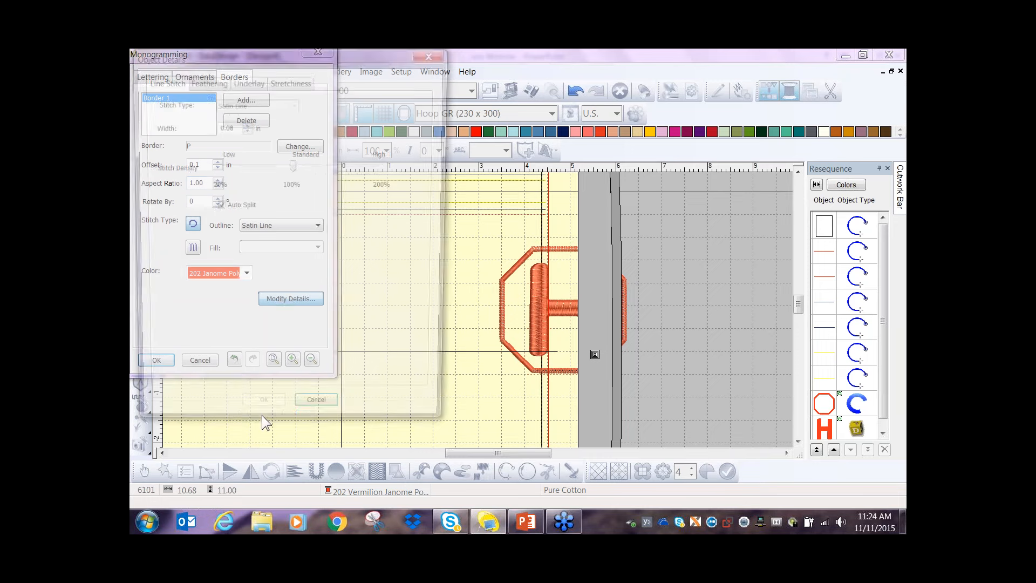
pyautogui.click(246, 124)
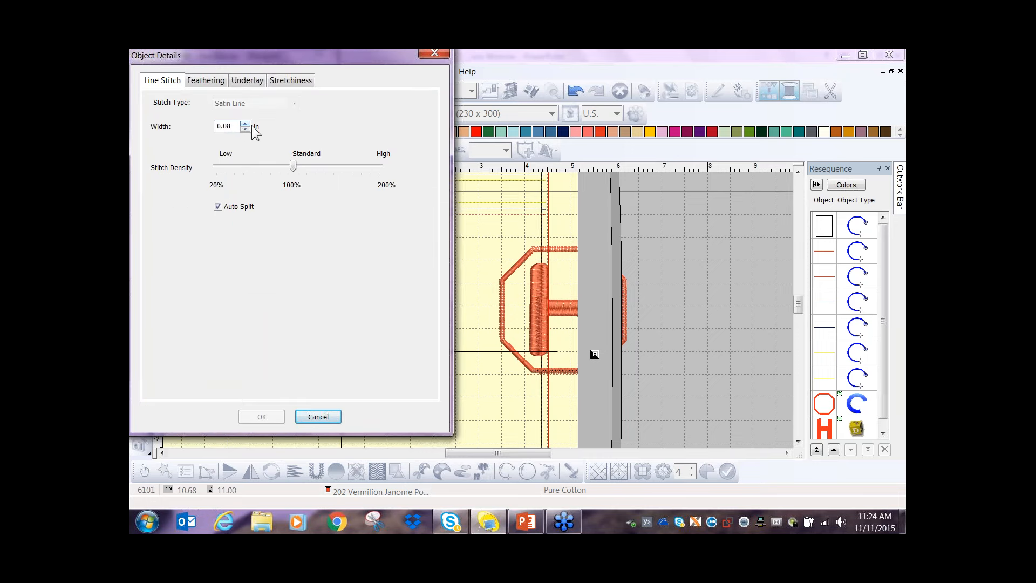
pyautogui.click(245, 124)
pyautogui.click(246, 123)
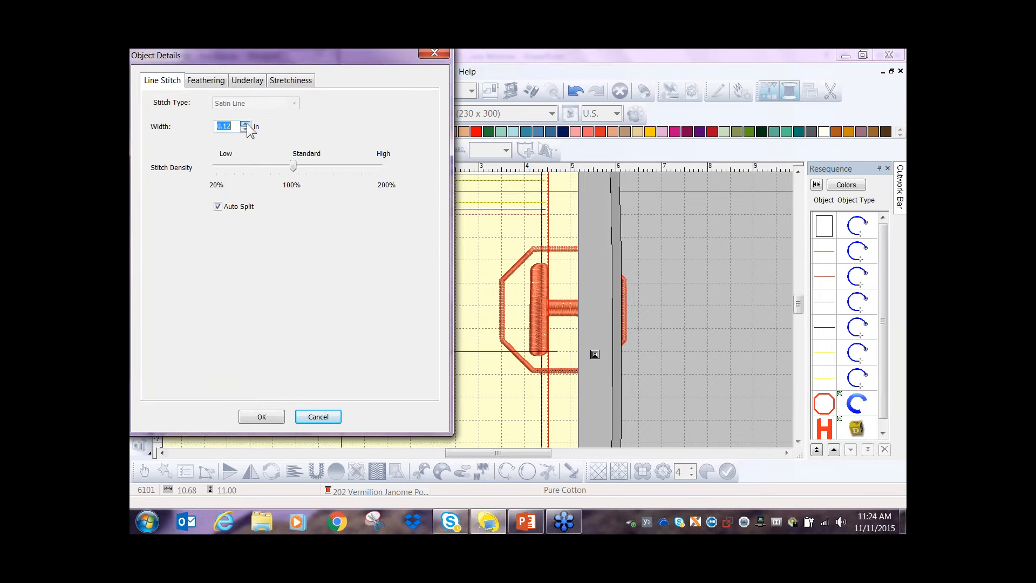
pyautogui.click(247, 123)
pyautogui.click(248, 123)
pyautogui.click(246, 124)
pyautogui.click(247, 124)
pyautogui.click(261, 418)
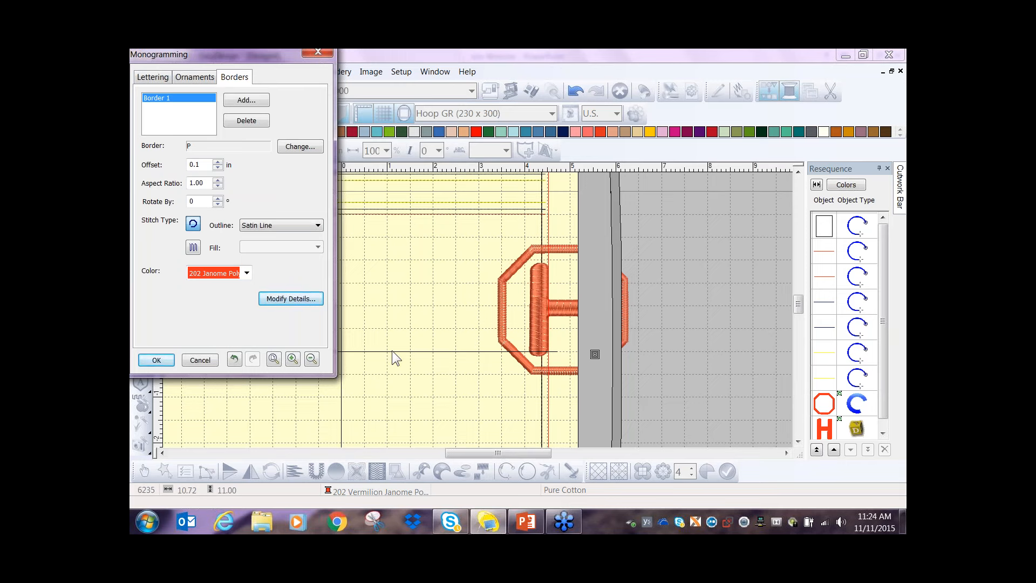
# - Try thread color 002 on the octagonal border, settle on pink 201 Janome Polyester, and apply the monogram settings
pyautogui.click(246, 274)
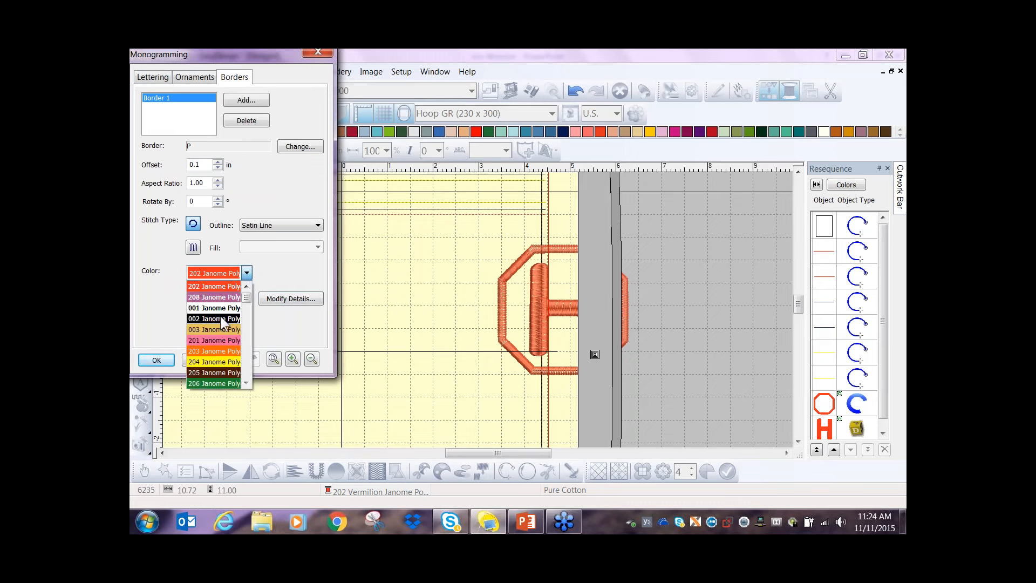
pyautogui.click(224, 319)
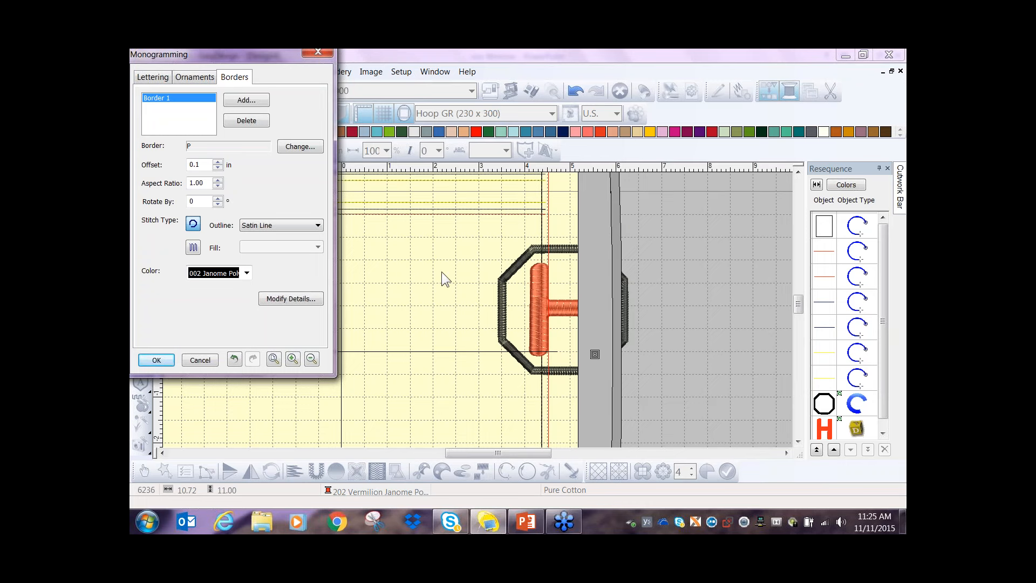
pyautogui.click(246, 273)
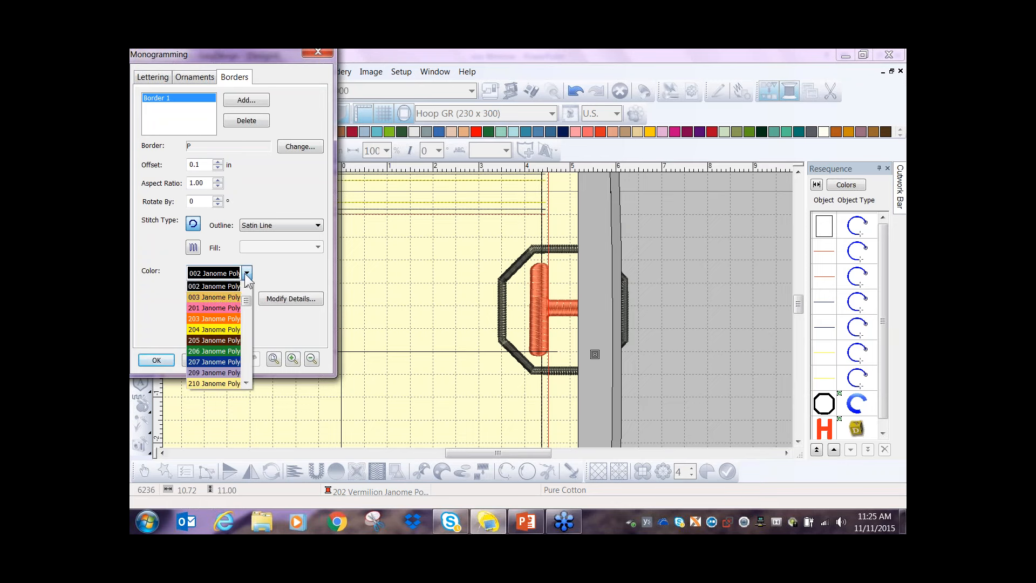
pyautogui.click(216, 307)
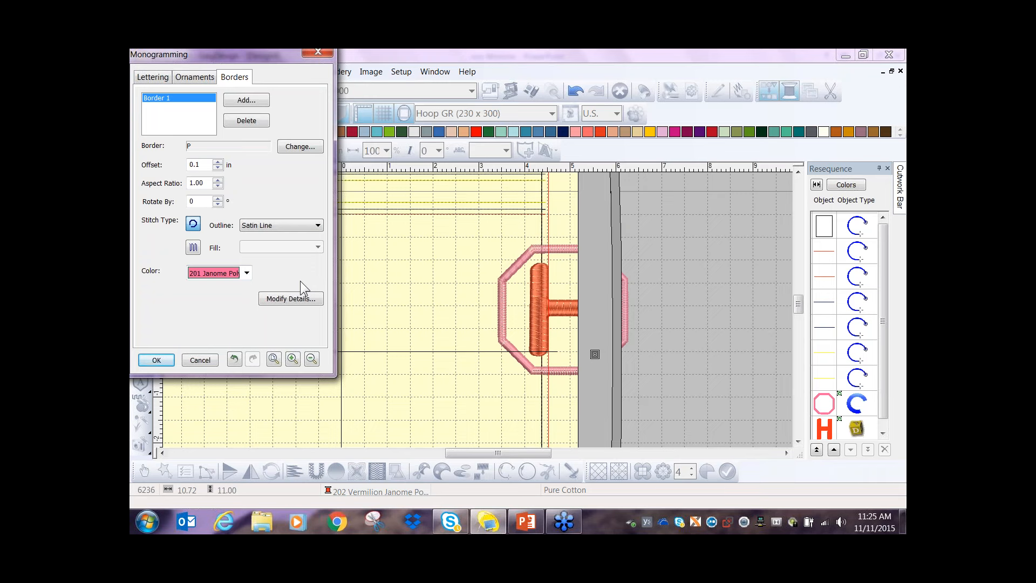
pyautogui.click(156, 360)
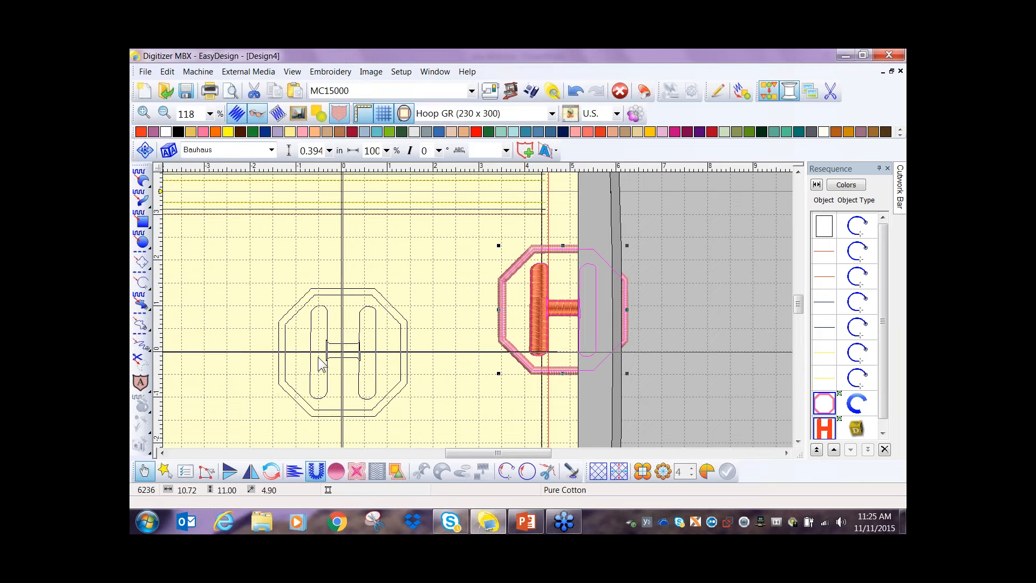
# - Place the bordered H on the vertical center line below the zipper lines, enlarge it in height and width, and nudge it back to center
pyautogui.click(318, 357)
pyautogui.hotkey('shift', 'z')
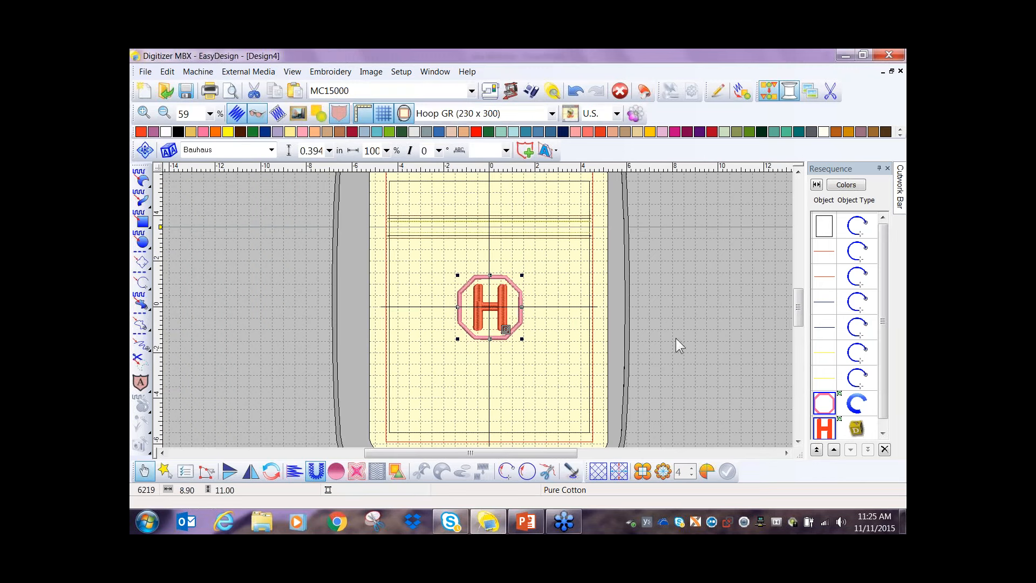
pyautogui.moveTo(490, 339); pyautogui.dragTo(489, 360)
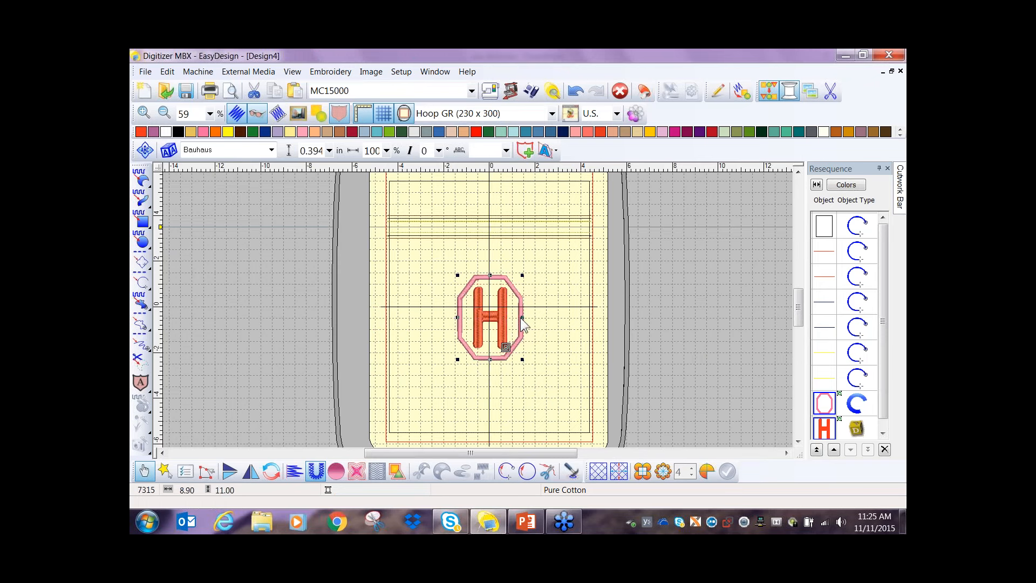
pyautogui.moveTo(521, 317)
pyautogui.mouseDown()
pyautogui.moveTo(530, 317)
pyautogui.moveTo(504, 322)
pyautogui.mouseUp()
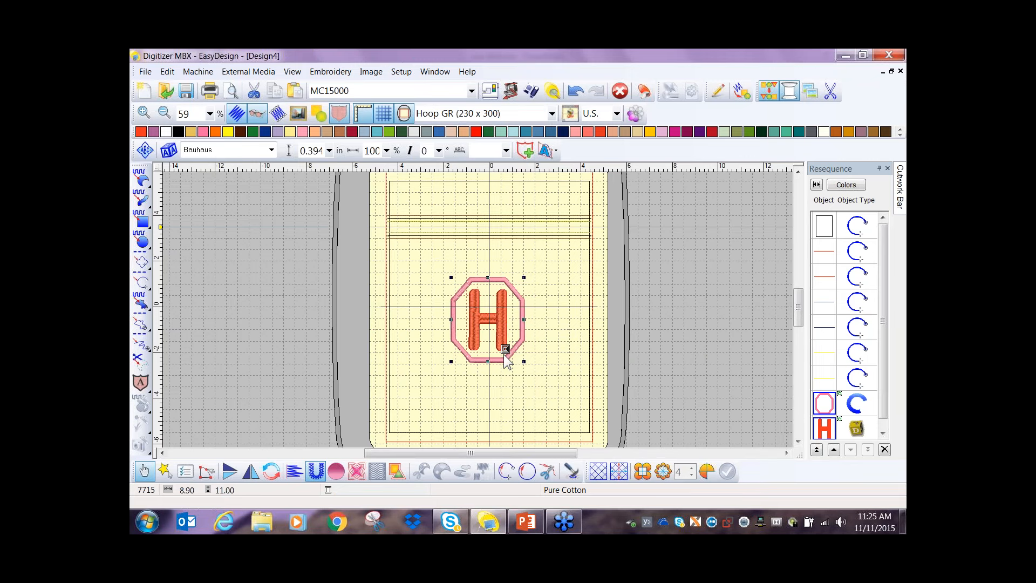
pyautogui.press('Right')
pyautogui.press('Right')
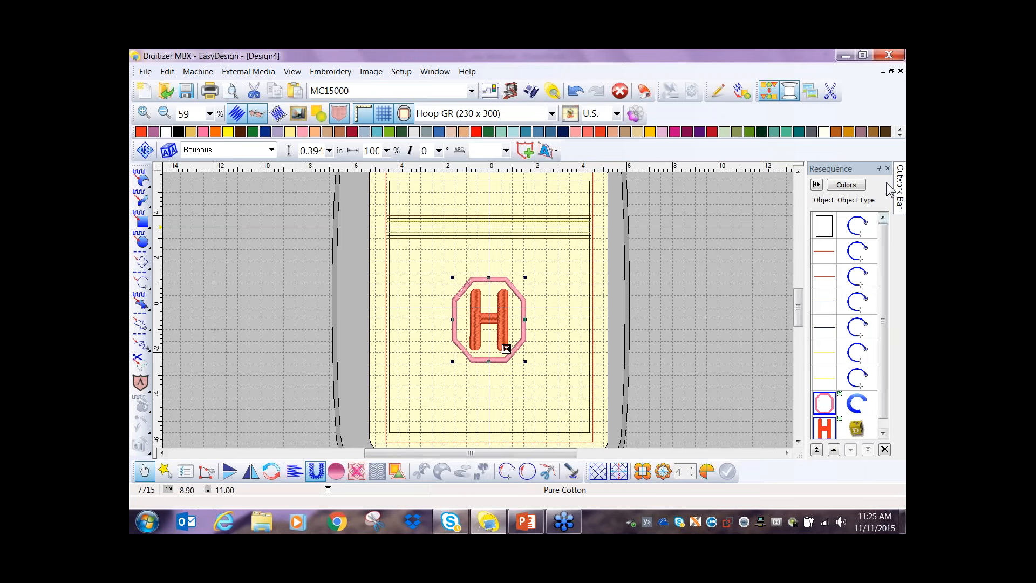
# - Move the black 8.75 by 11 in rectangle out of the hoop to the empty area beside it
pyautogui.click(897, 169)
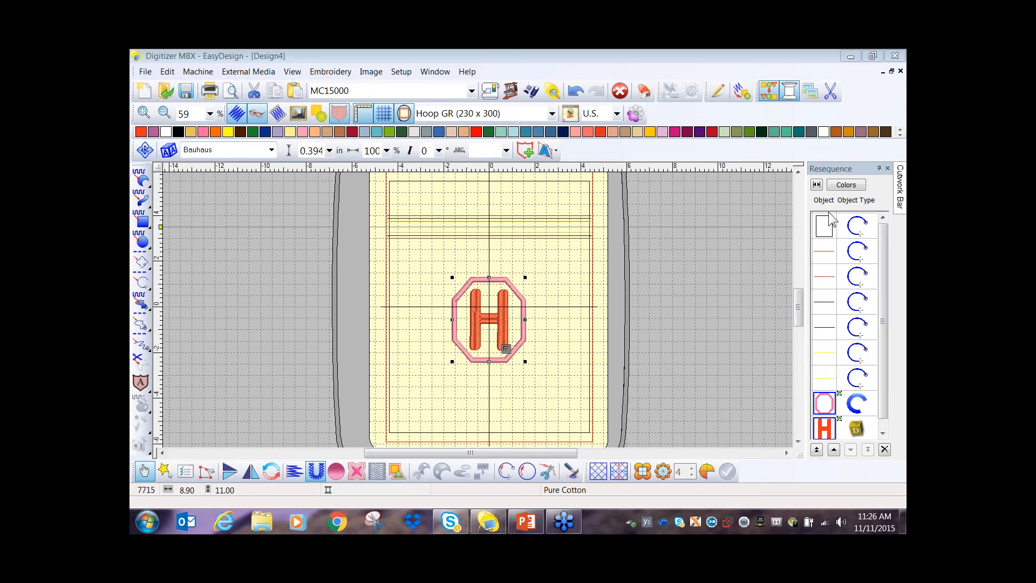
pyautogui.click(536, 432)
pyautogui.moveTo(543, 431); pyautogui.dragTo(636, 381)
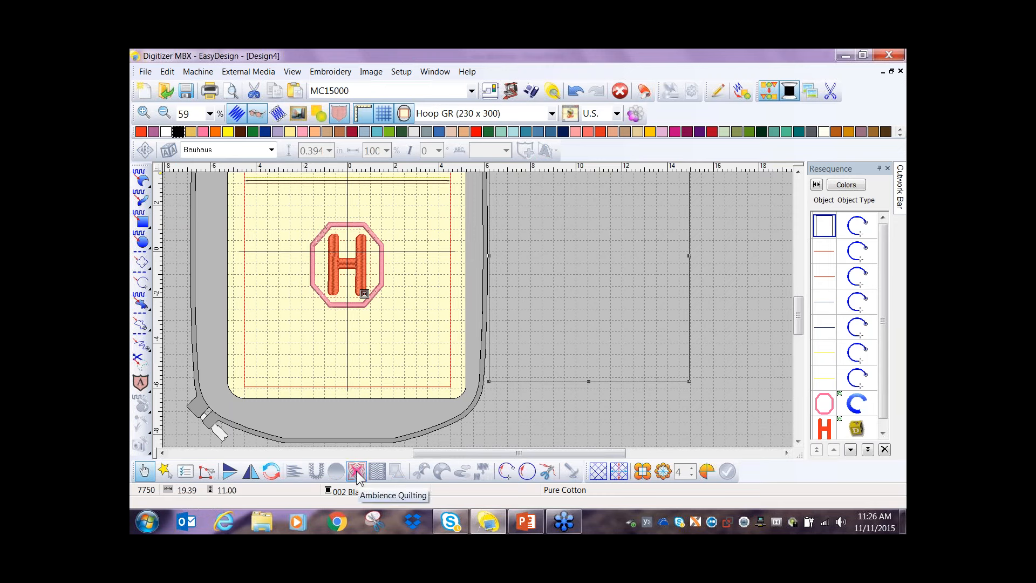
# - Add an 8.75 by 8.75 in Echo Ambience Quilting block around the monogram, centered on the vertical axis below the zipper lines
pyautogui.moveTo(542, 454); pyautogui.dragTo(515, 459)
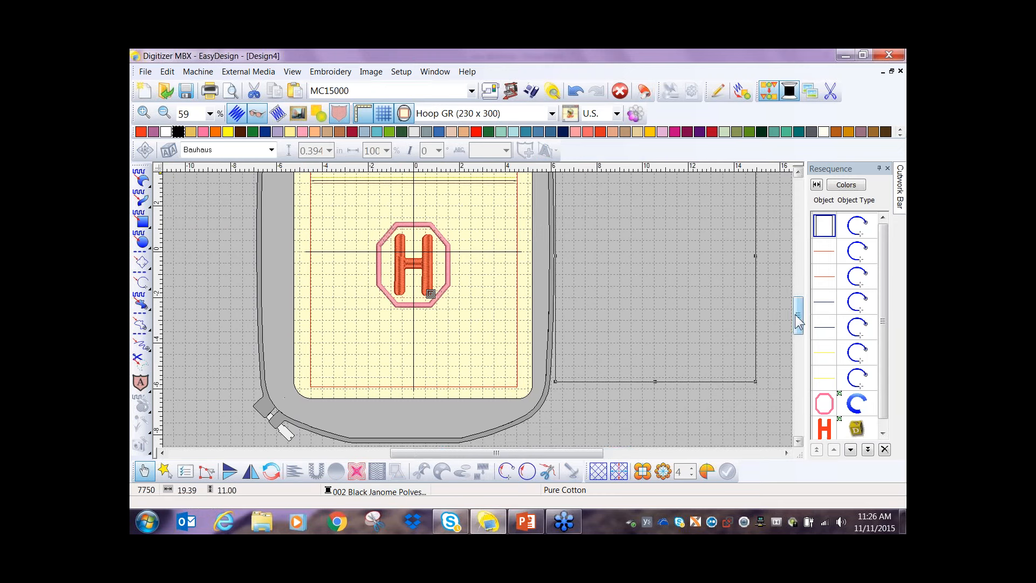
pyautogui.moveTo(800, 317); pyautogui.dragTo(800, 309)
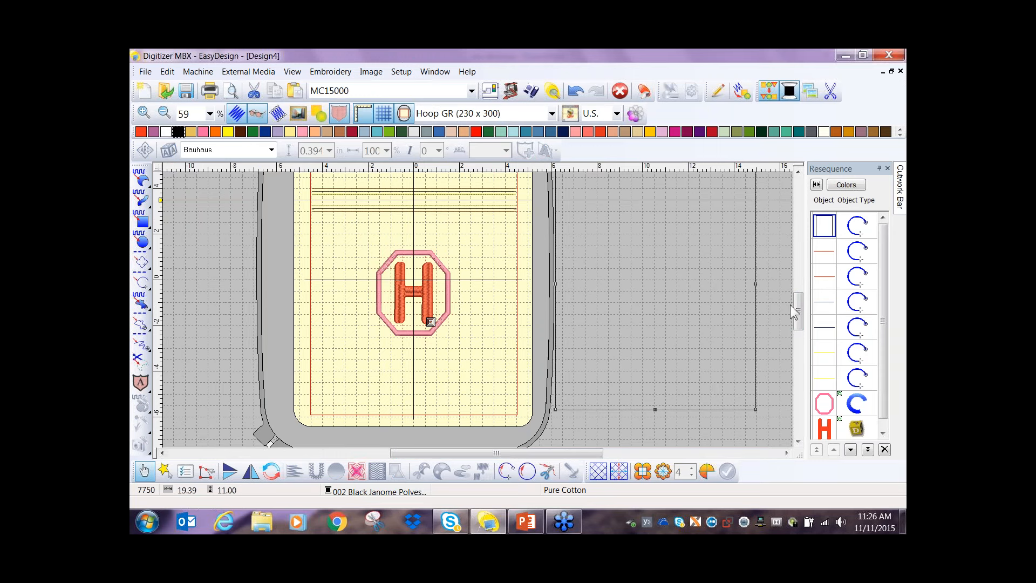
pyautogui.moveTo(797, 309); pyautogui.dragTo(799, 311)
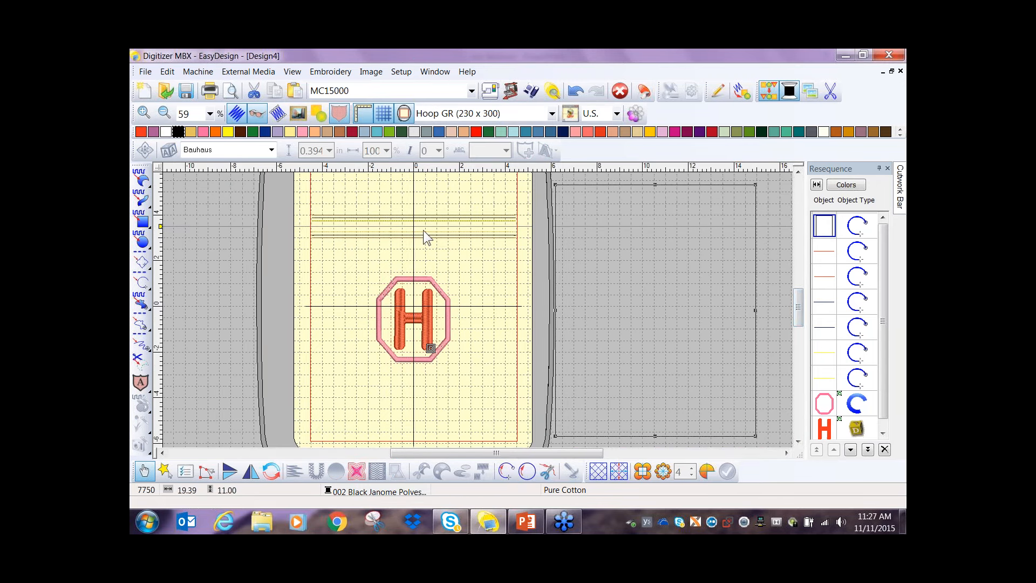
pyautogui.moveTo(798, 303); pyautogui.dragTo(798, 312)
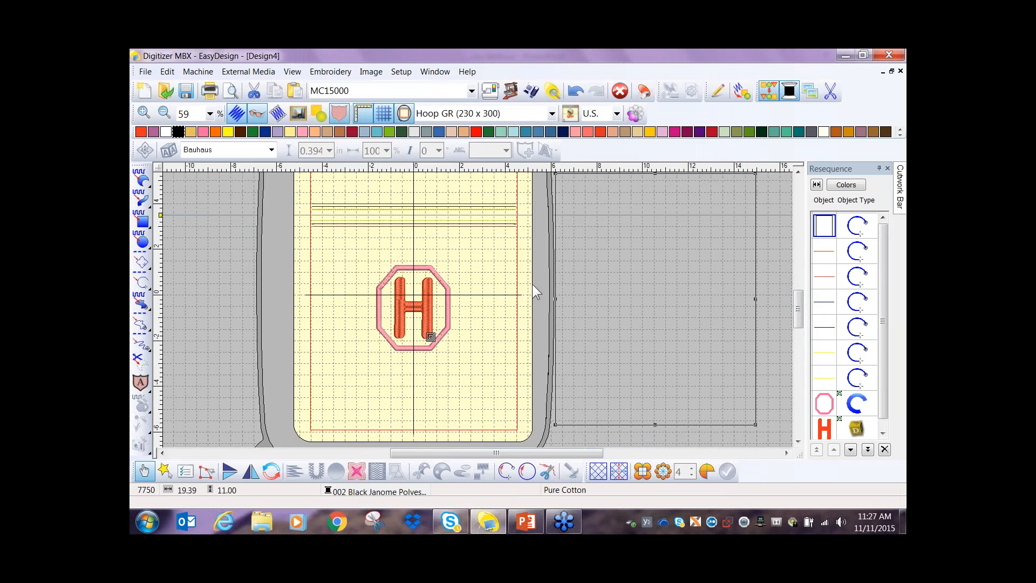
pyautogui.click(356, 472)
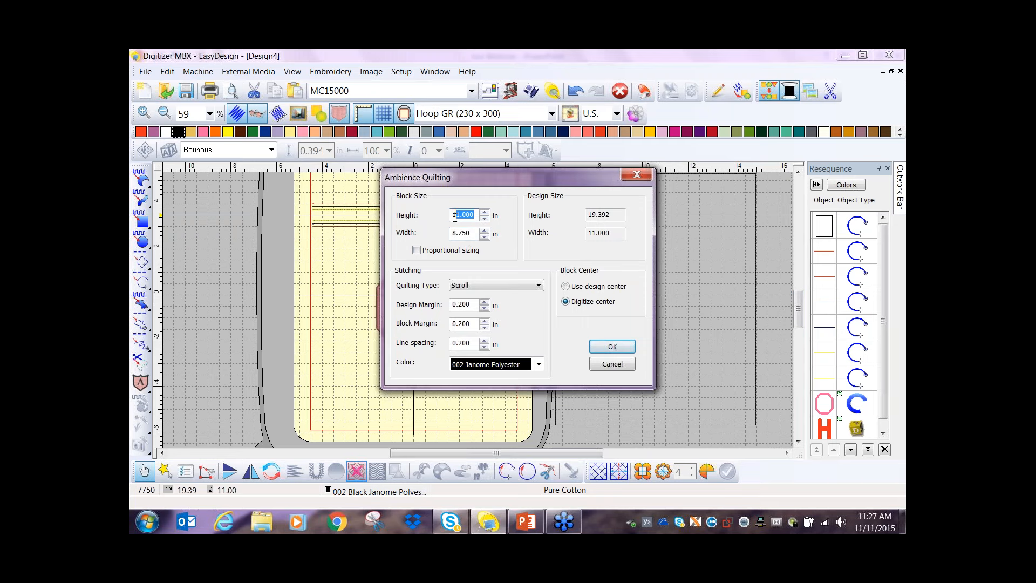
pyautogui.write('8.75')
pyautogui.click(539, 285)
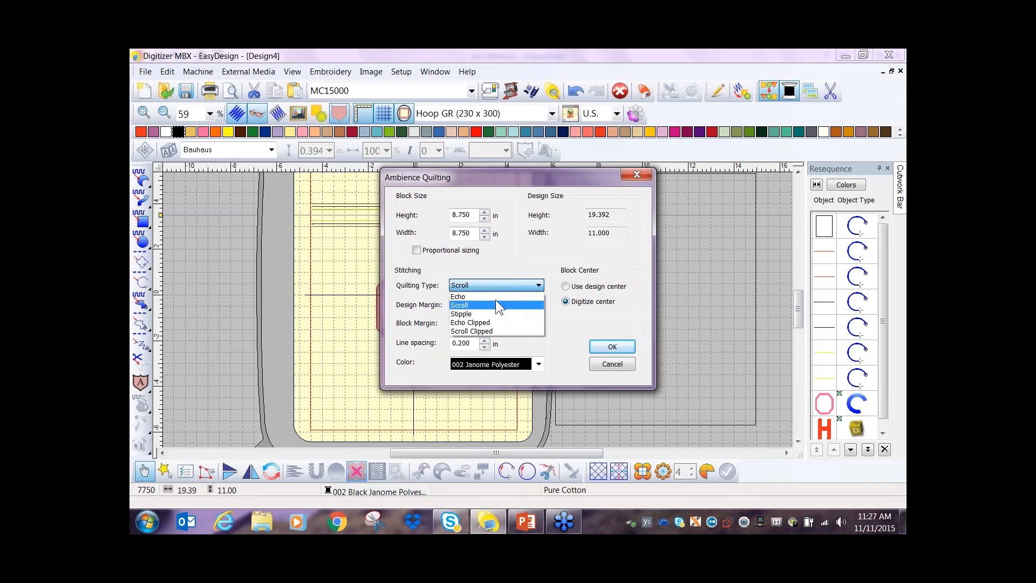
pyautogui.click(495, 298)
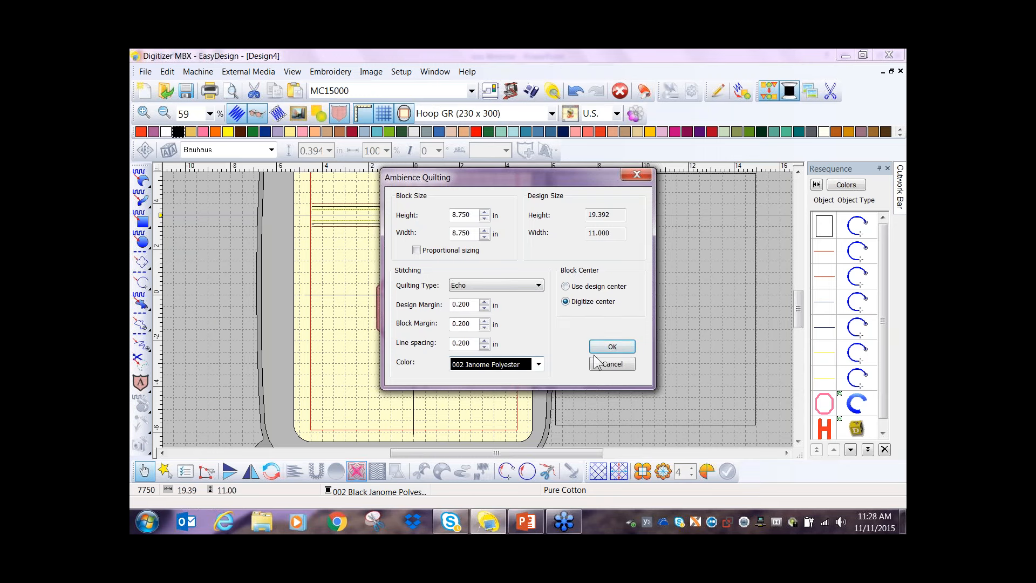
pyautogui.click(621, 348)
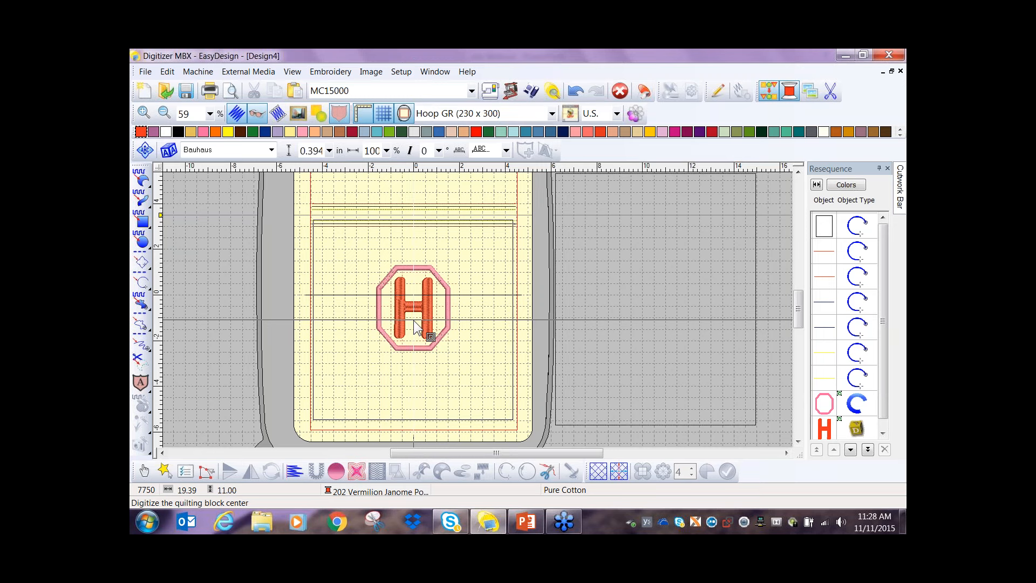
pyautogui.click(415, 322)
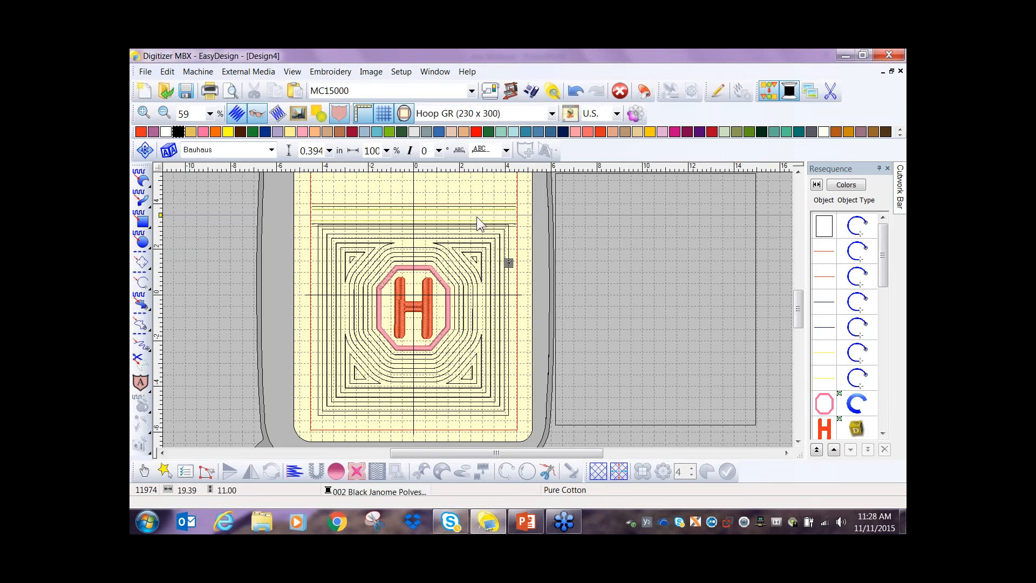
# - Add a 1.75 in high by 8.75 in wide Echo Ambience Quilting block above the zipper lines, centered on the vertical axis
pyautogui.scroll(1, 477, 216)
pyautogui.scroll(1, 478, 310)
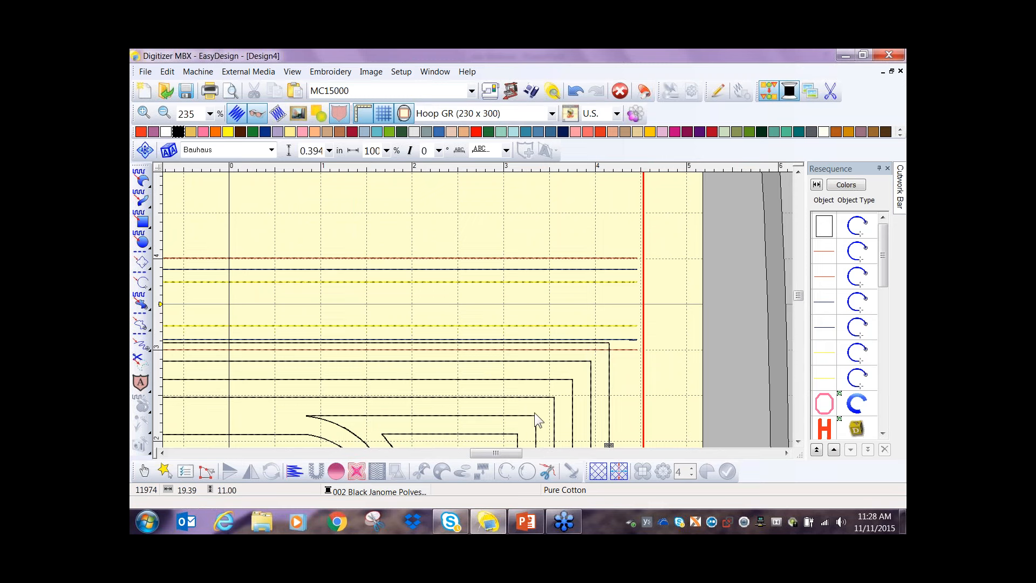
pyautogui.scroll(-2, 478, 310)
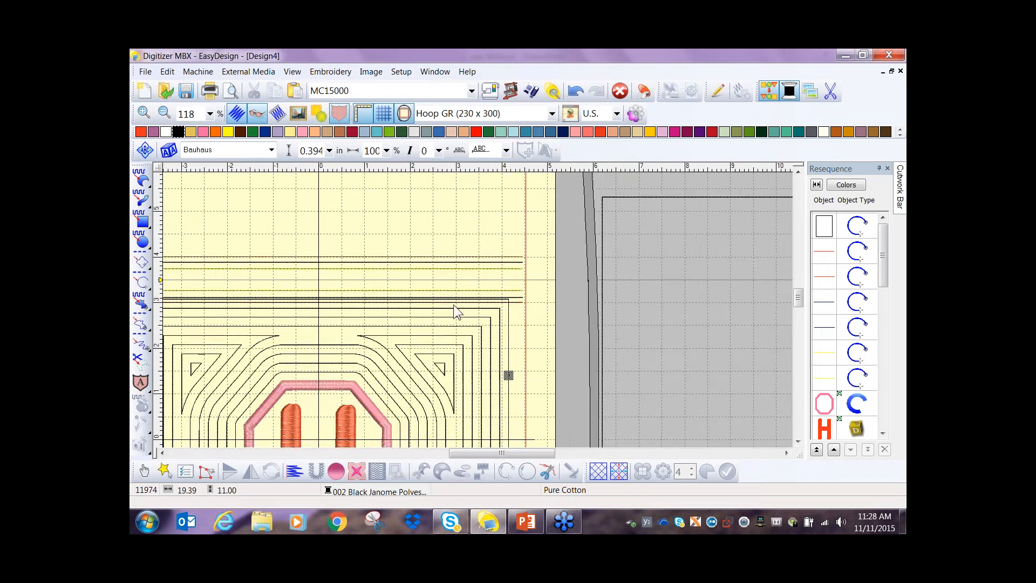
pyautogui.scroll(-1, 478, 310)
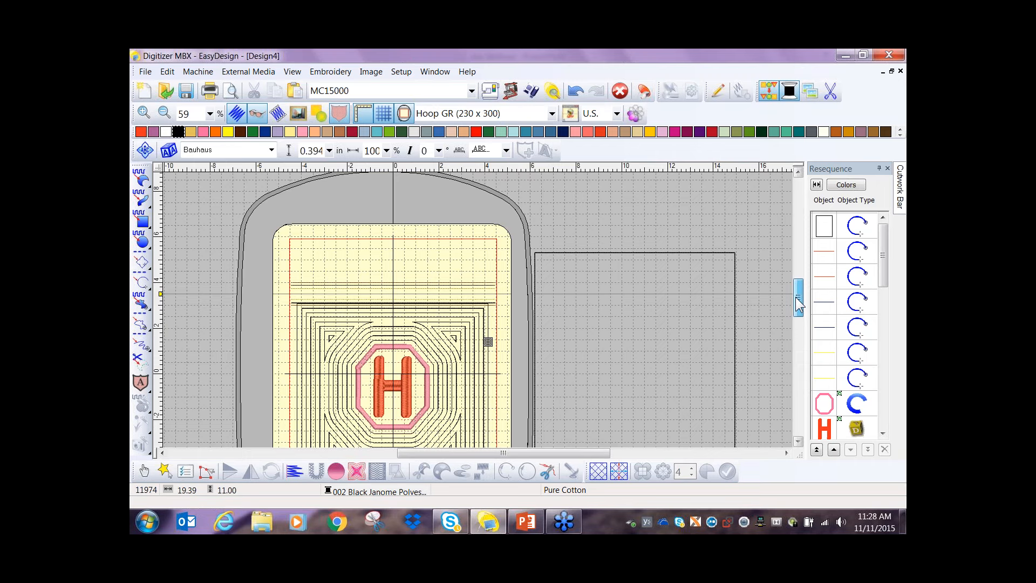
pyautogui.moveTo(796, 297); pyautogui.dragTo(797, 311)
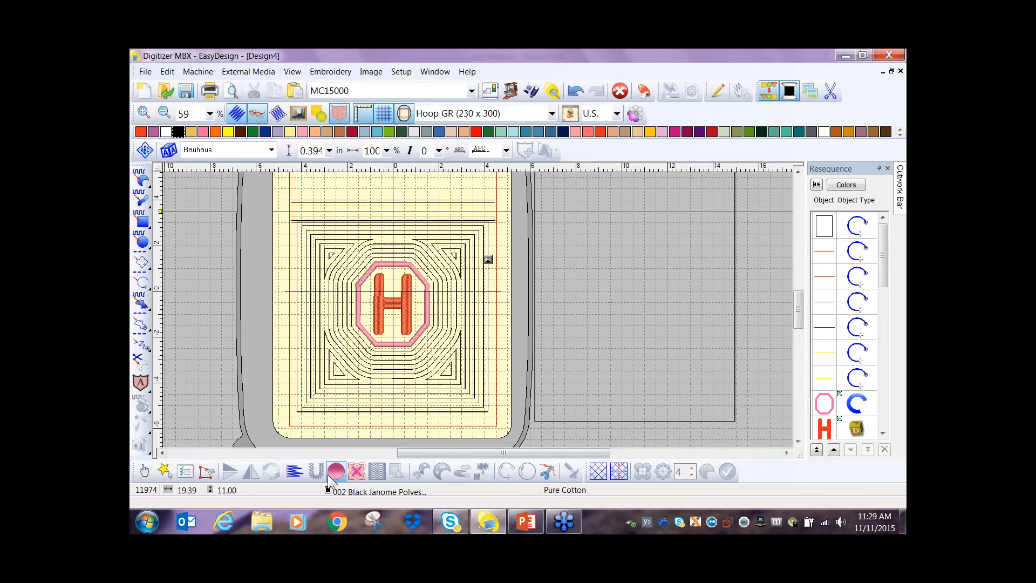
pyautogui.click(355, 474)
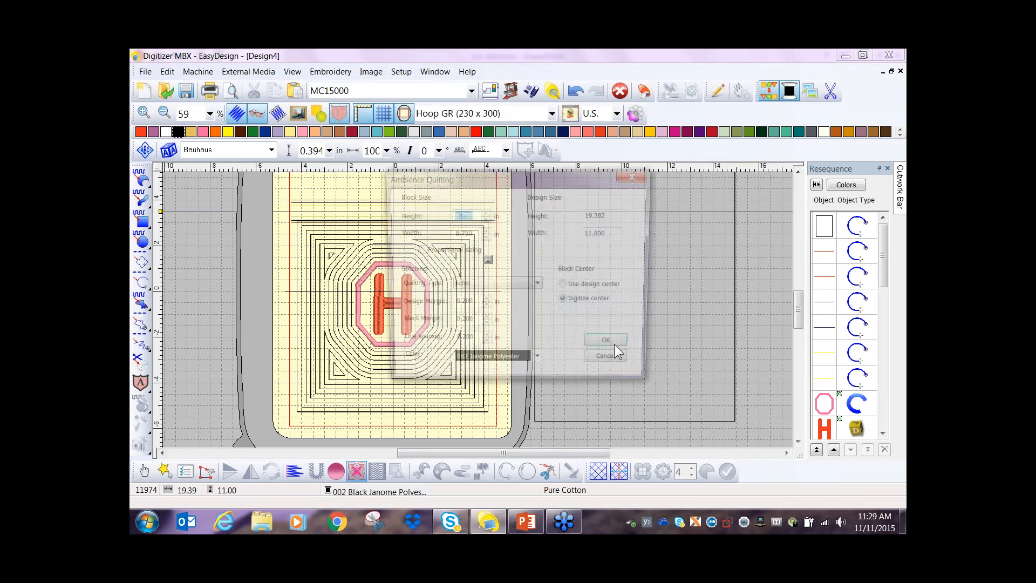
pyautogui.moveTo(473, 215); pyautogui.dragTo(417, 217)
pyautogui.write('1')
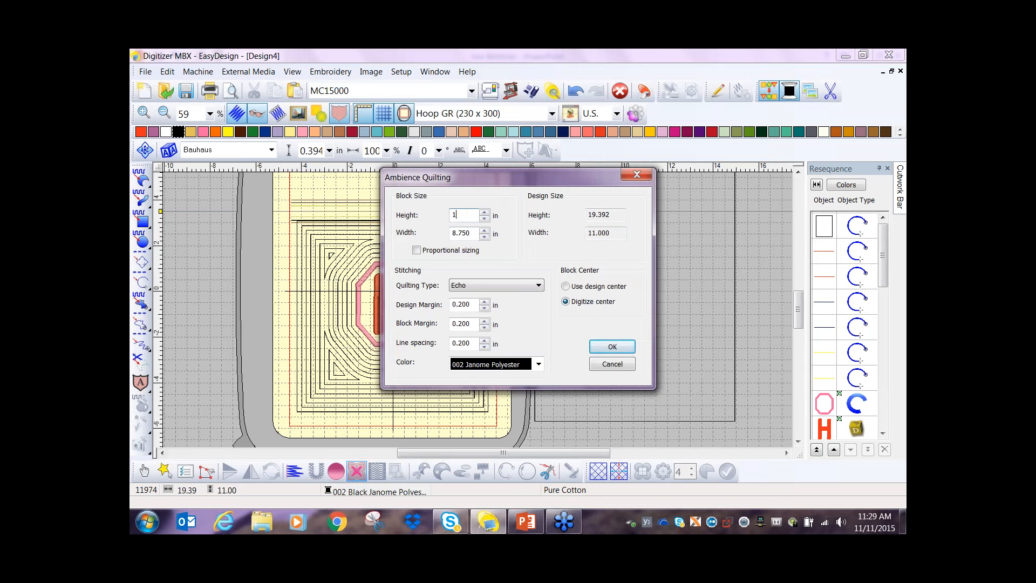
pyautogui.write('.75')
pyautogui.click(612, 348)
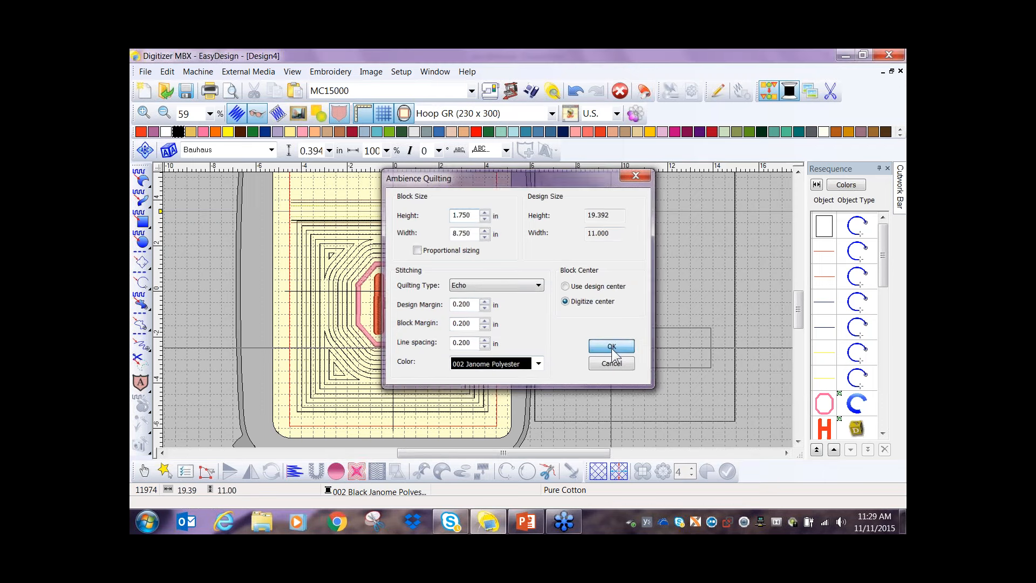
pyautogui.scroll(1, 397, 217)
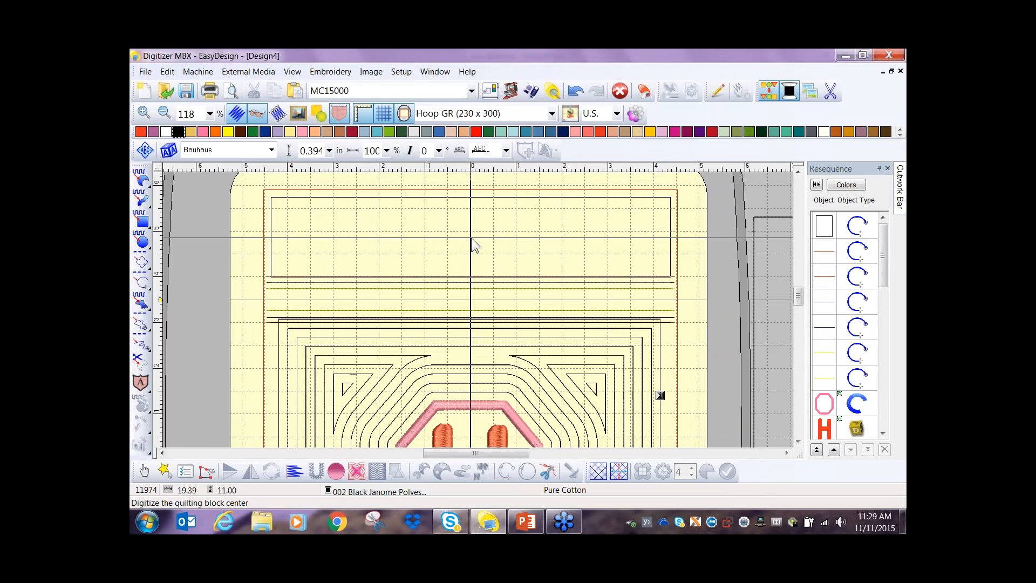
pyautogui.click(473, 244)
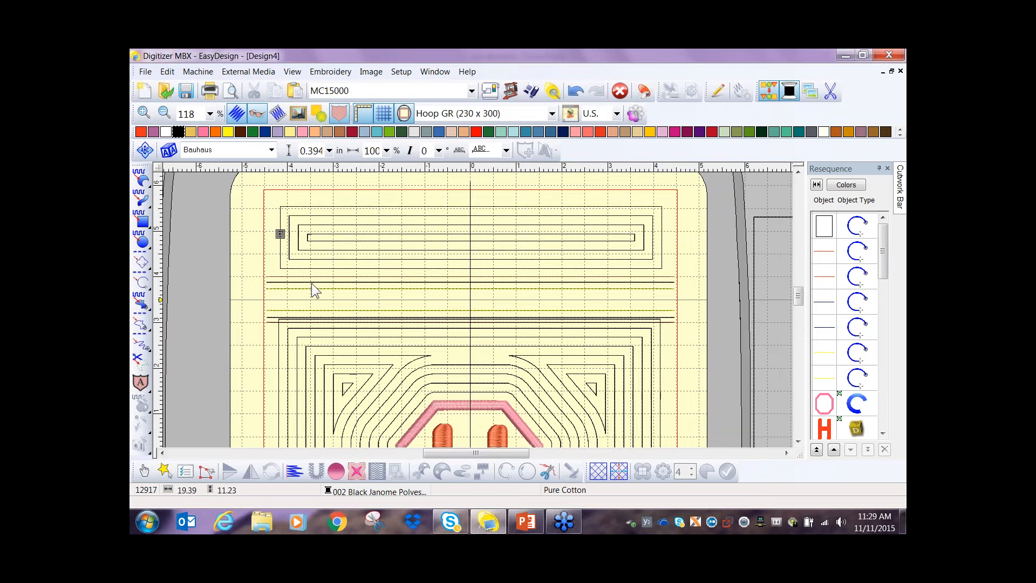
# - Nudge the upper echo quilting block straight down until its lower edge meets the top zipper line
pyautogui.press('z')
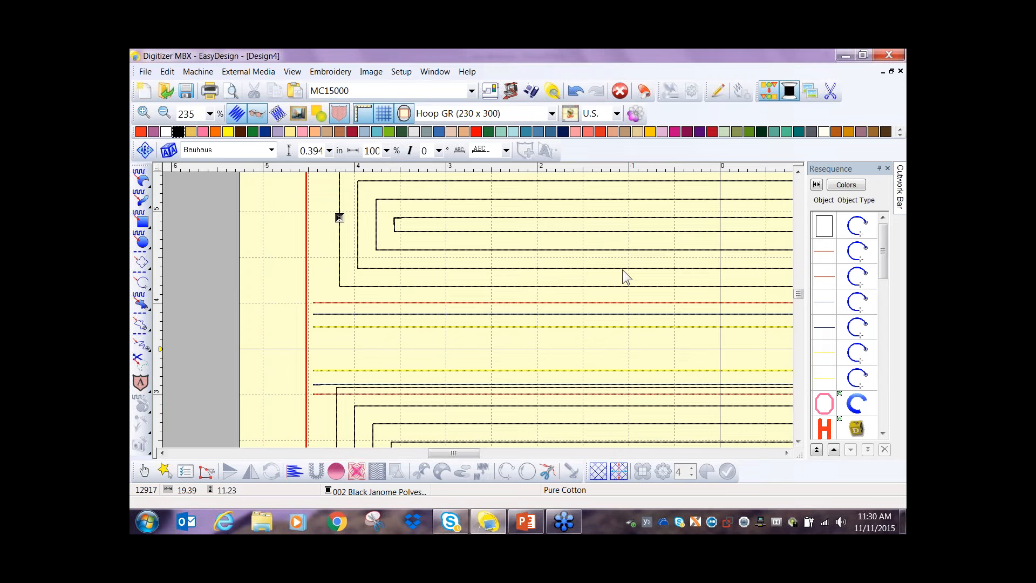
pyautogui.hotkey('shift', 'z')
pyautogui.moveTo(319, 243); pyautogui.dragTo(721, 326)
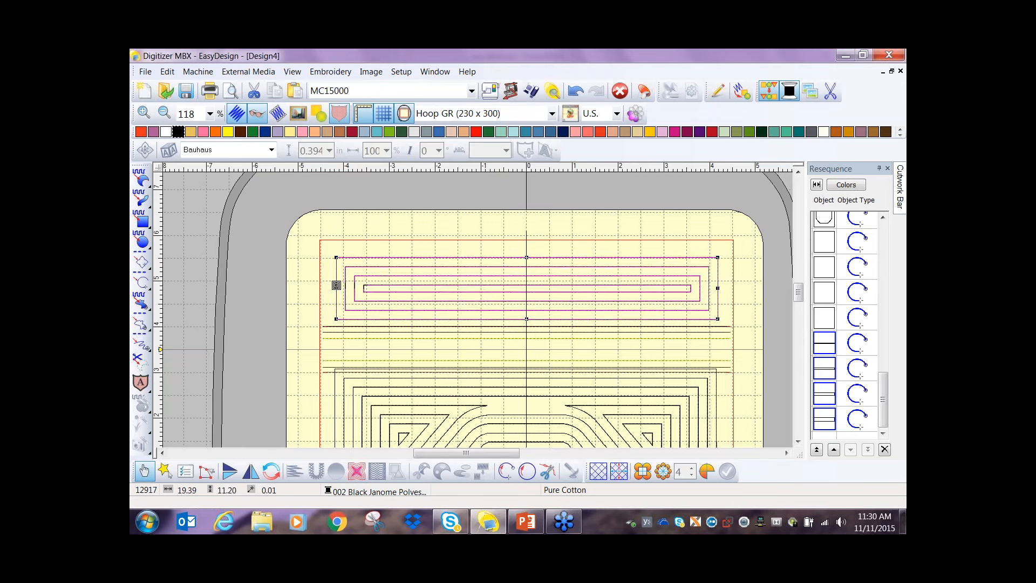
pyautogui.press('Down')
pyautogui.press('Down')
pyautogui.press('Down')
pyautogui.press('Down')
pyautogui.press('Down')
pyautogui.press('Down')
pyautogui.press('Down')
pyautogui.press('Down')
pyautogui.press('Down')
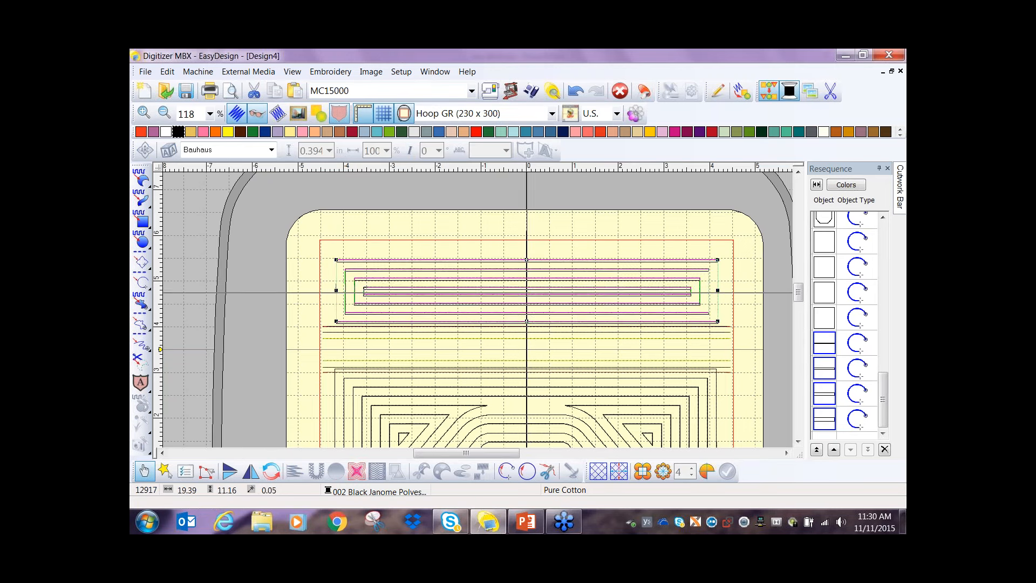
pyautogui.press('Down')
pyautogui.press('Down')
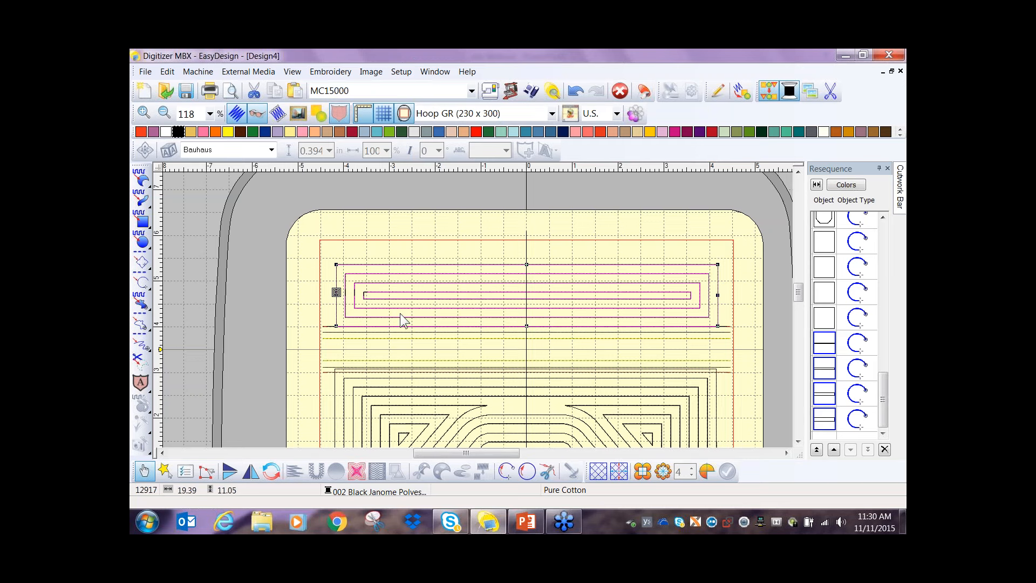
pyautogui.click(288, 301)
# - Bring the black 8.75 by 11 in rectangle beside the hoop back to the hoop's center
pyautogui.scroll(-1, 288, 300)
pyautogui.scroll(-1, 480, 322)
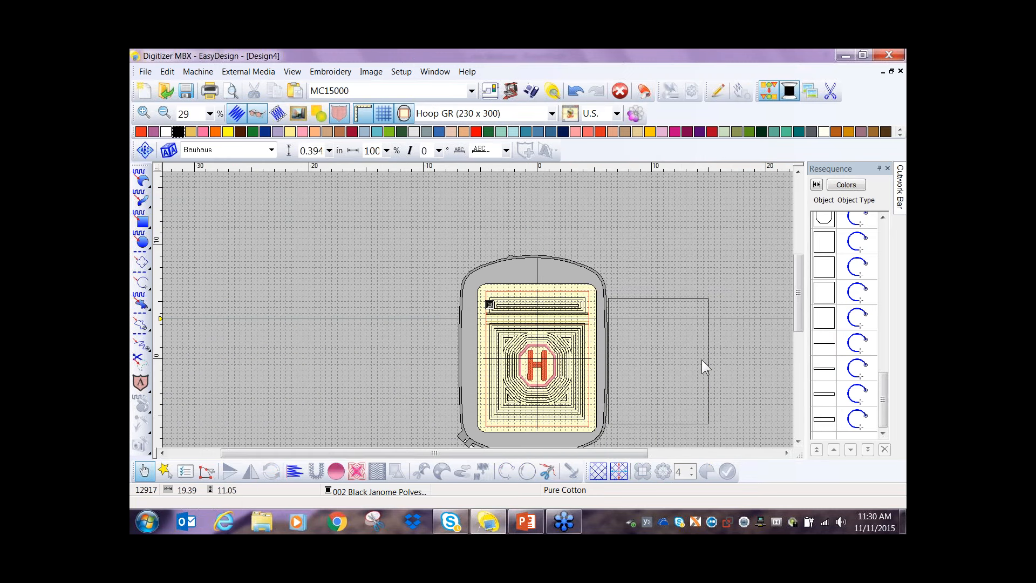
pyautogui.click(708, 349)
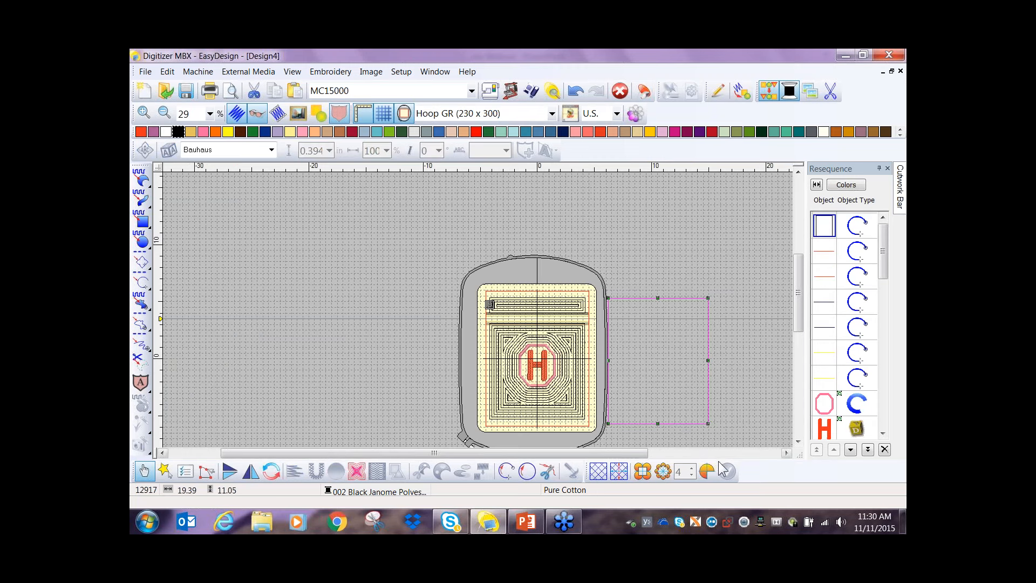
pyautogui.click(707, 473)
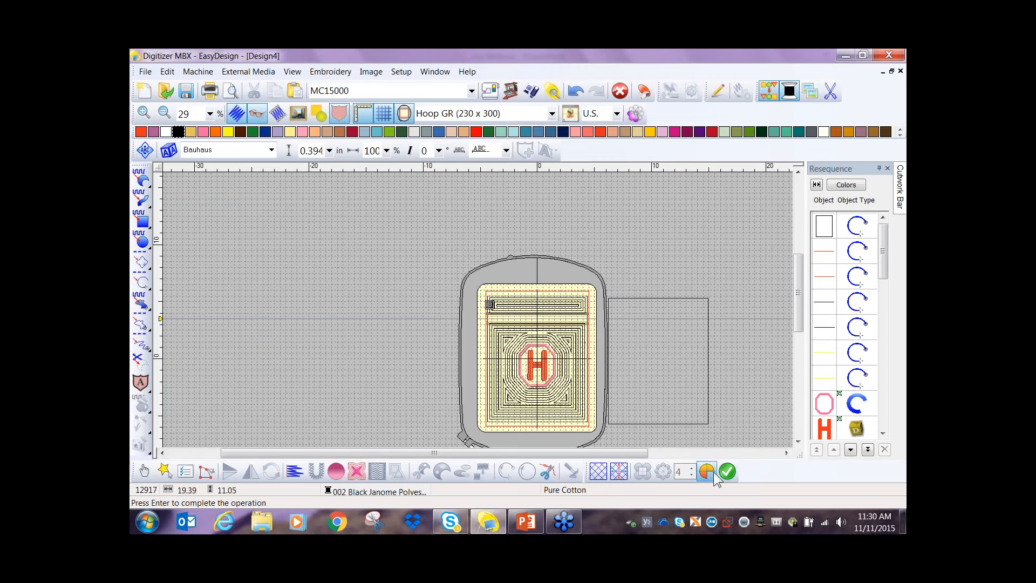
pyautogui.click(727, 472)
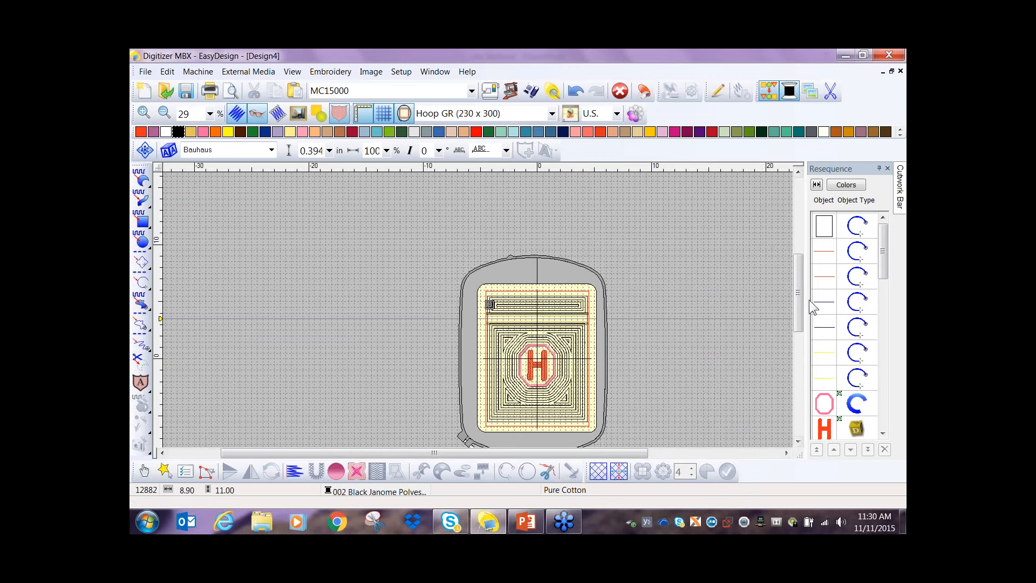
# - Resequence the black outer rectangle so that it stitches last, and check the start of the object sequence
pyautogui.click(826, 231)
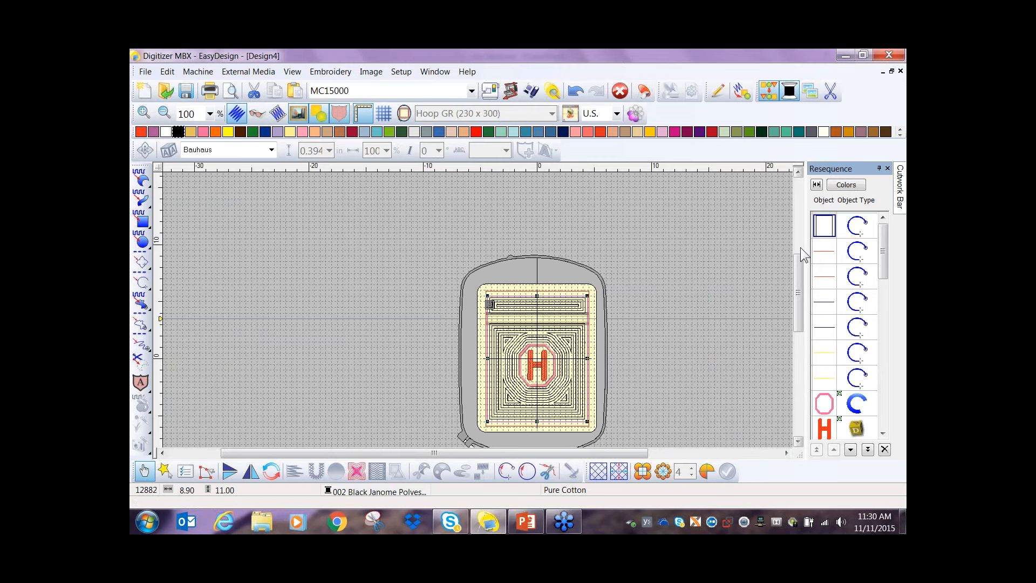
pyautogui.click(868, 449)
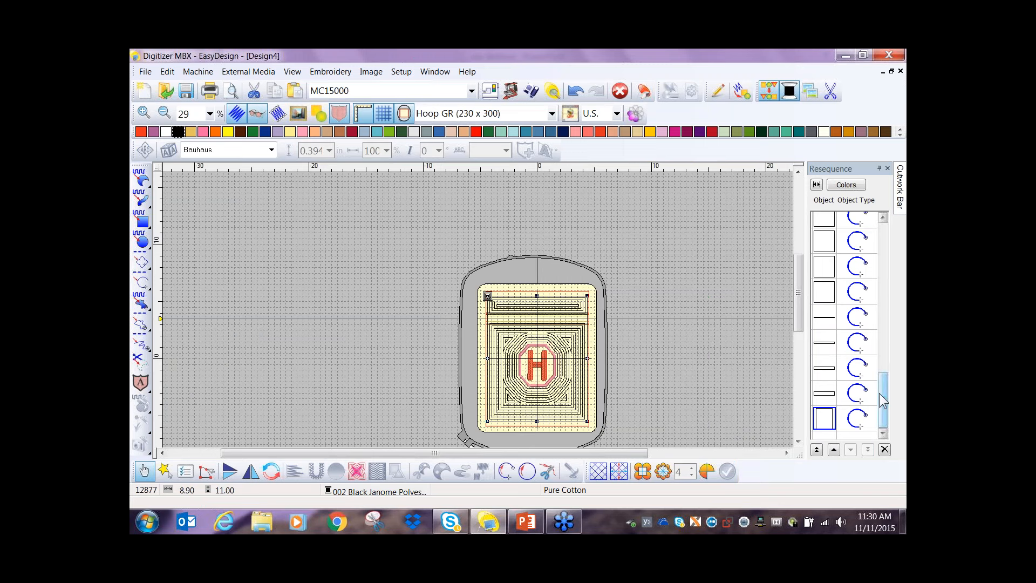
pyautogui.moveTo(888, 402); pyautogui.dragTo(890, 233)
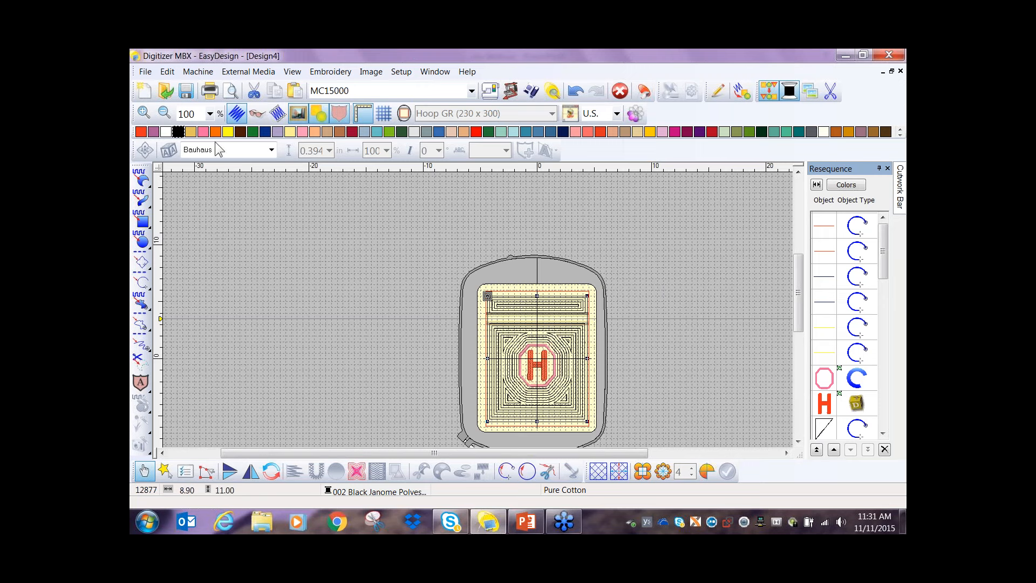
# - Start a new blank design for the MC15000 with Hoop SQ23 (230 x 230) and show the whole hoop
pyautogui.click(144, 91)
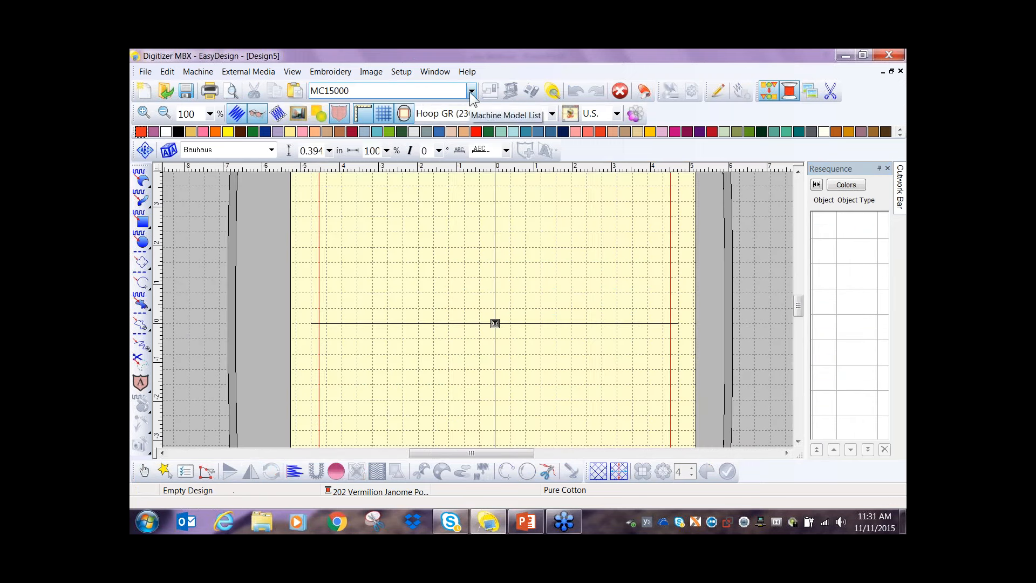
pyautogui.click(471, 92)
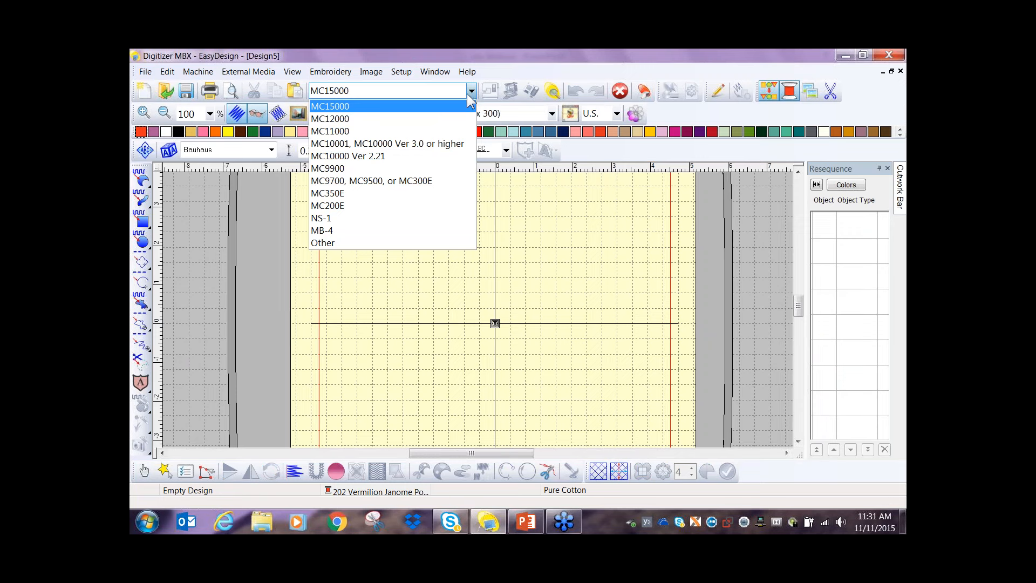
pyautogui.click(553, 114)
pyautogui.click(530, 140)
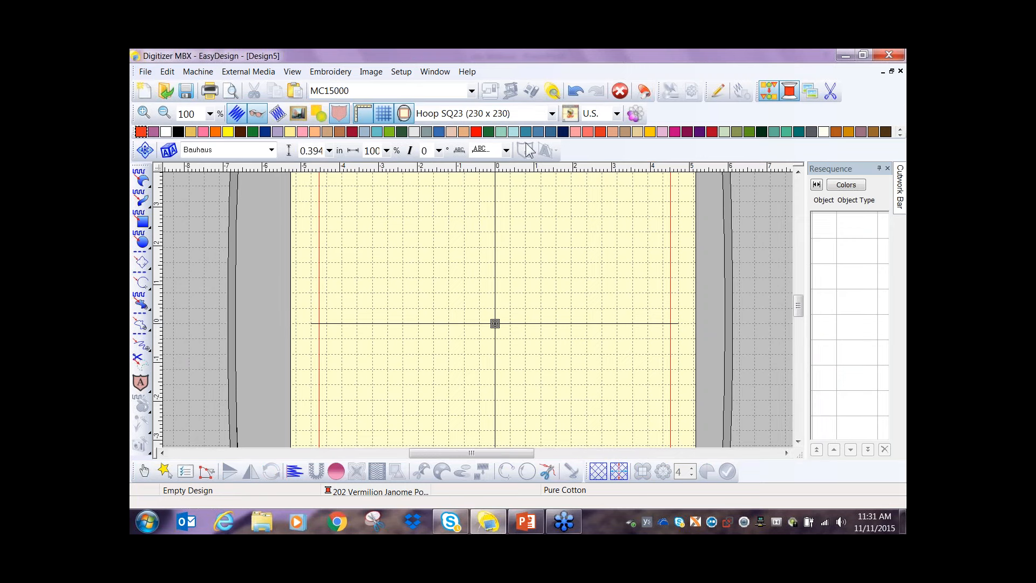
pyautogui.scroll(-2, 478, 310)
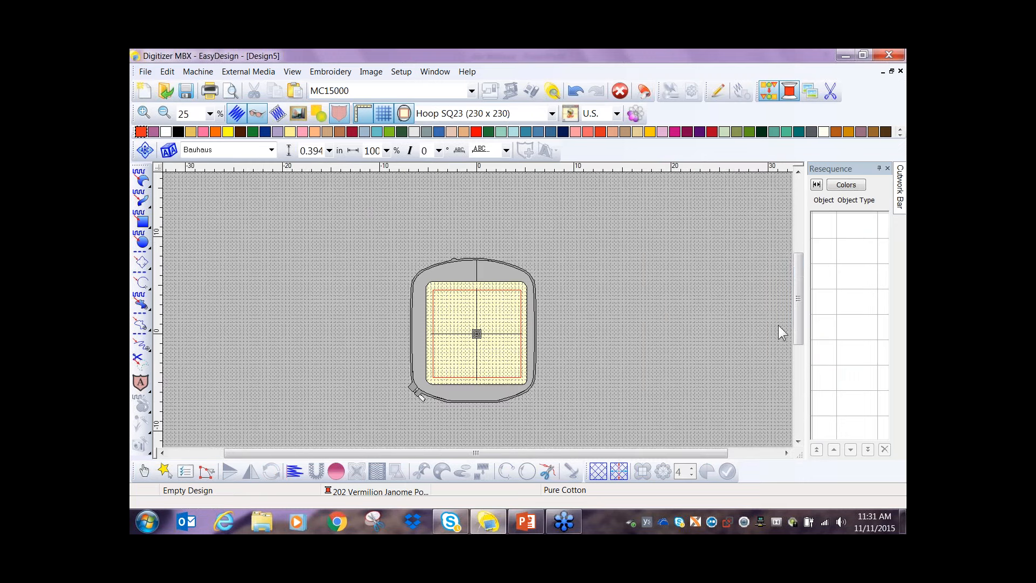
pyautogui.moveTo(795, 327); pyautogui.dragTo(796, 332)
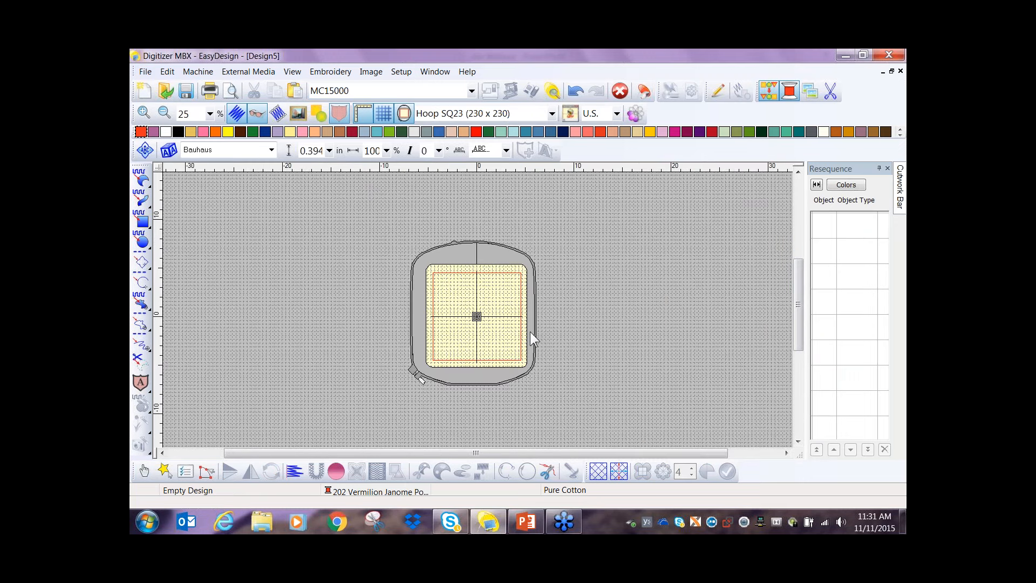
# - Set the work environment's display grid spacing to 0.5 in
pyautogui.click(401, 71)
pyautogui.click(425, 83)
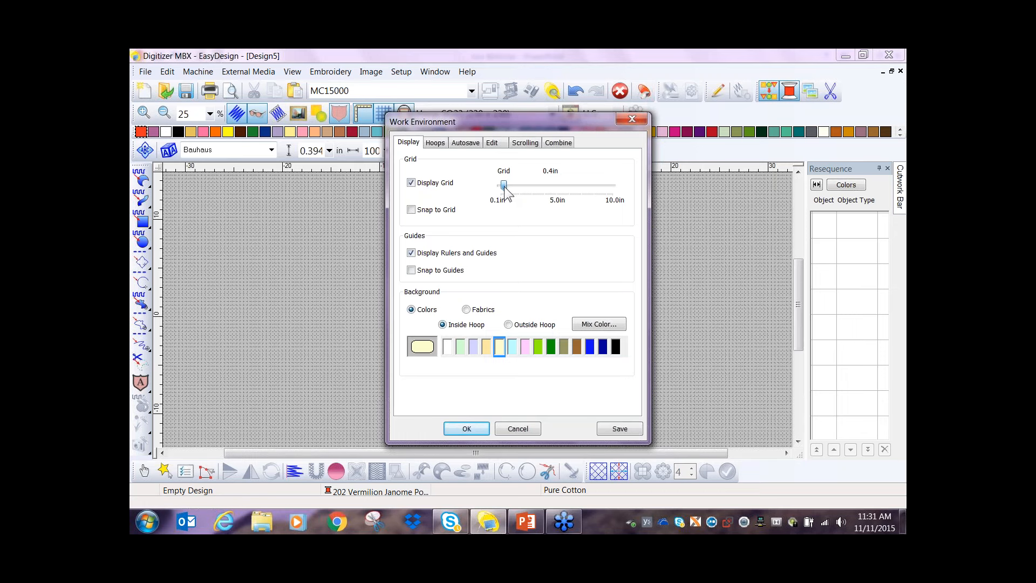
pyautogui.moveTo(505, 186); pyautogui.dragTo(507, 187)
pyautogui.click(468, 425)
# - Place a horizontal guide at the 2.50 in position above the hoop's center
pyautogui.scroll(5, 478, 316)
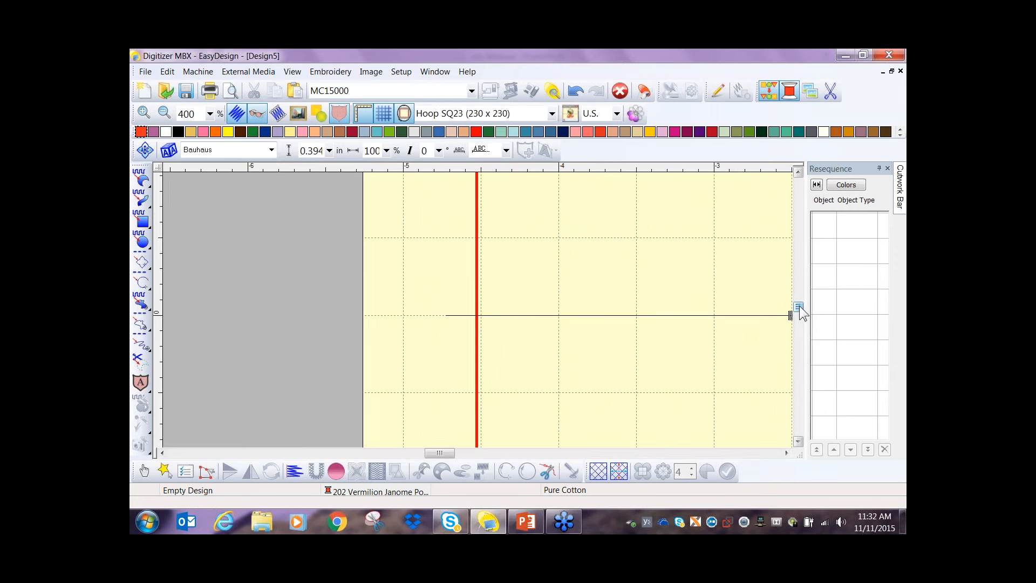
pyautogui.scroll(1, 800, 307)
pyautogui.scroll(3, 803, 312)
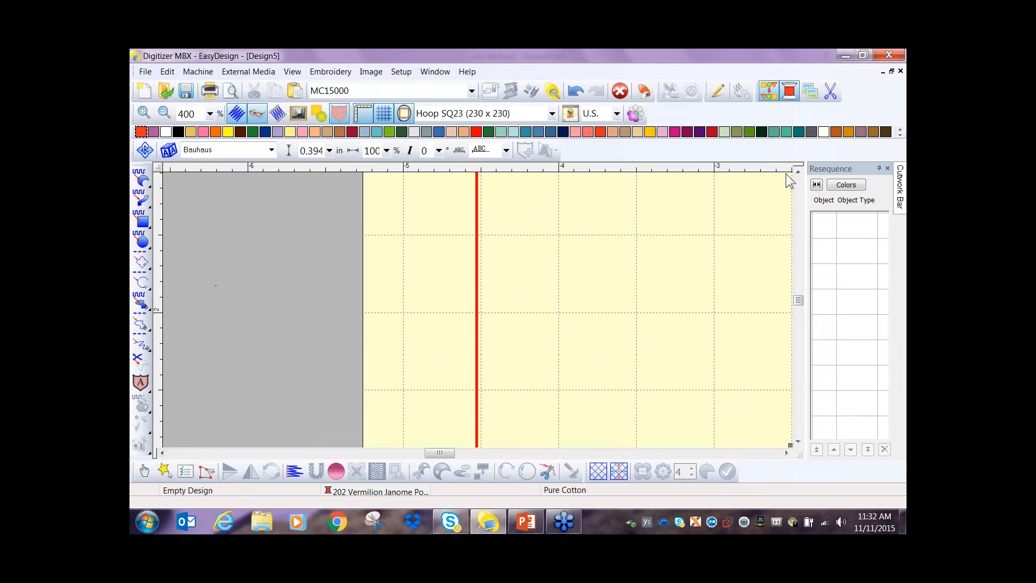
pyautogui.scroll(3, 793, 174)
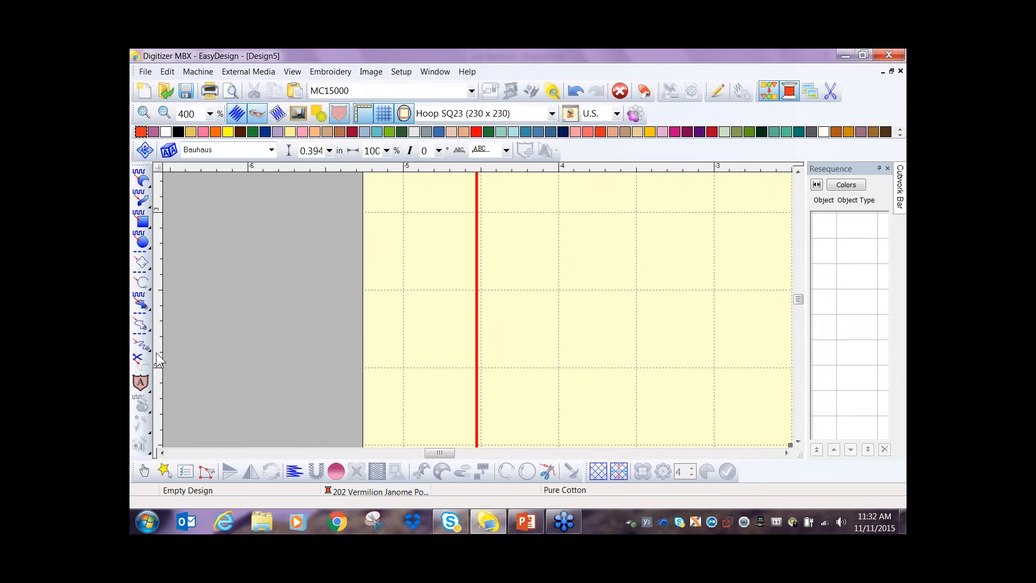
pyautogui.doubleClick(160, 290)
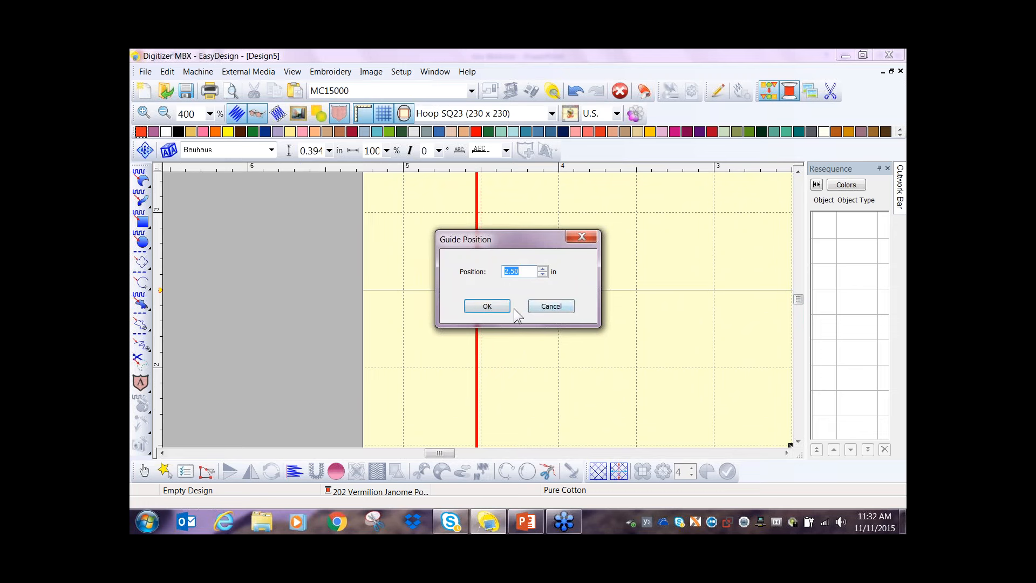
pyautogui.click(483, 308)
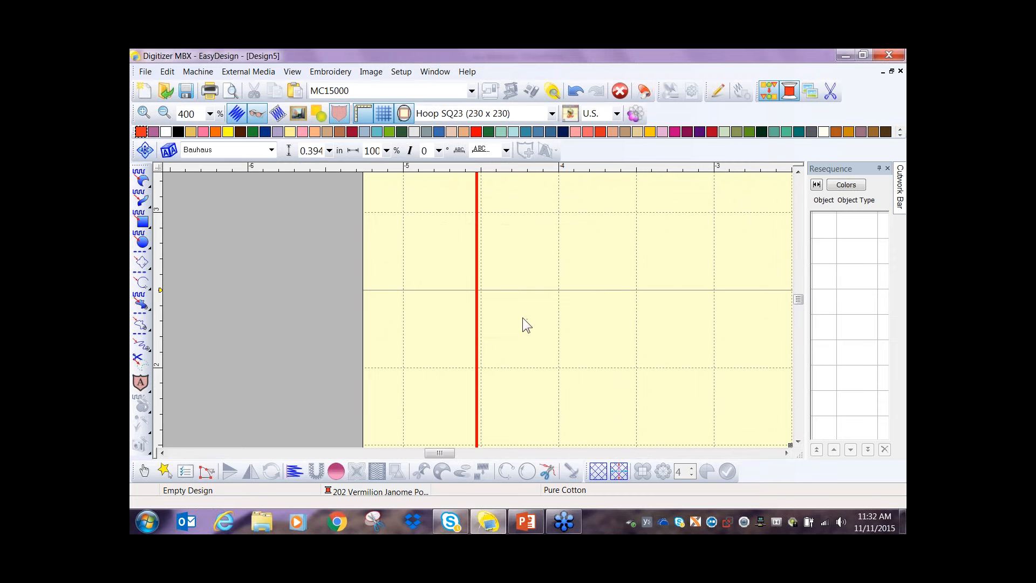
# - Tile the open design windows vertically so that Design5 and Design4 are side by side
pyautogui.scroll(-2, 522, 318)
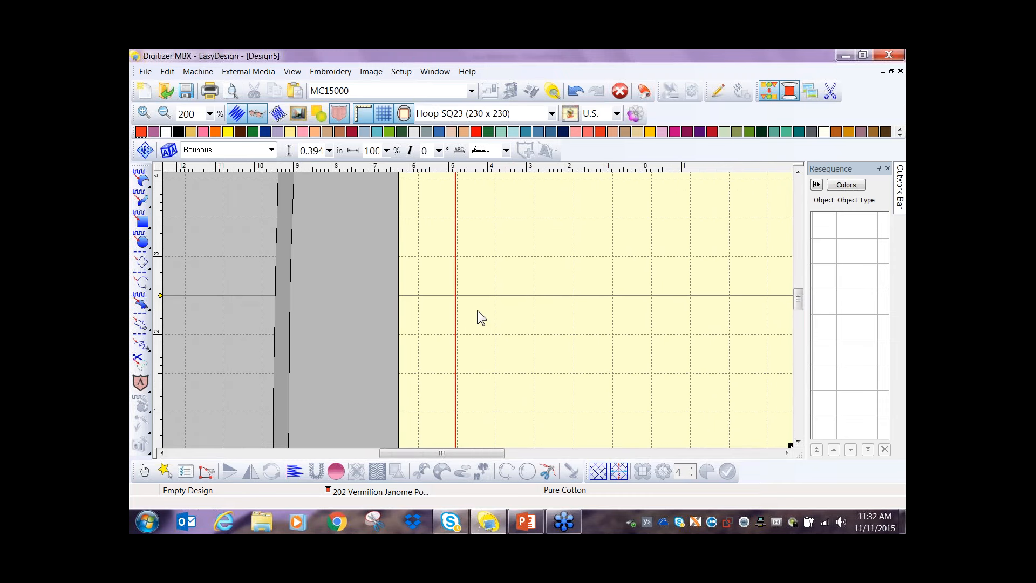
pyautogui.moveTo(475, 454); pyautogui.dragTo(501, 454)
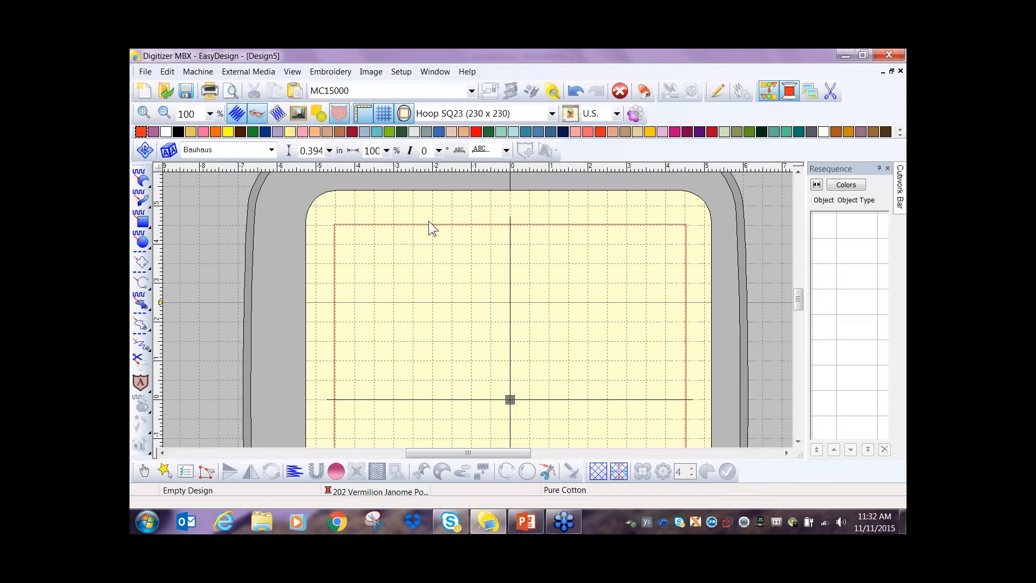
pyautogui.click(432, 75)
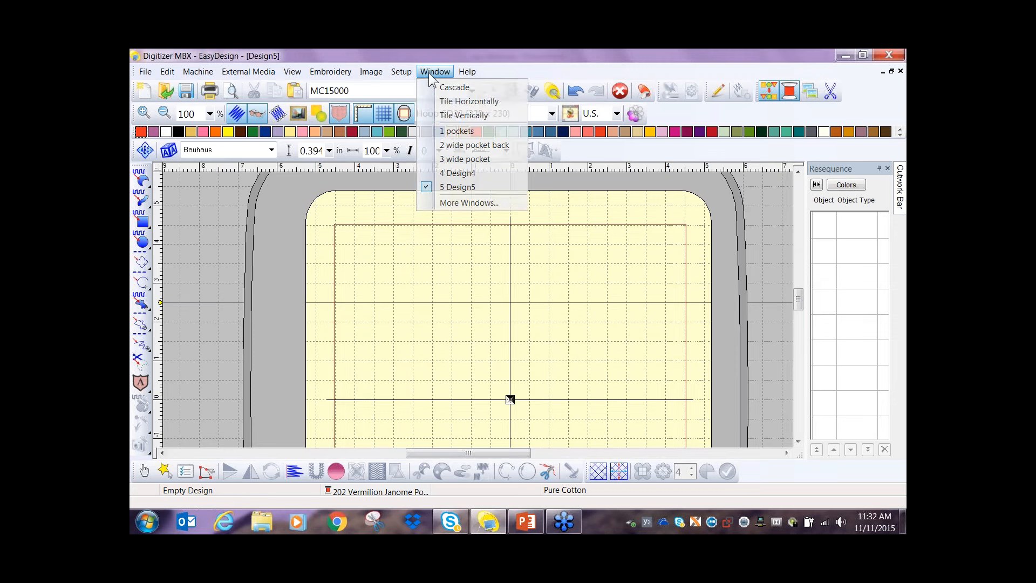
pyautogui.click(462, 116)
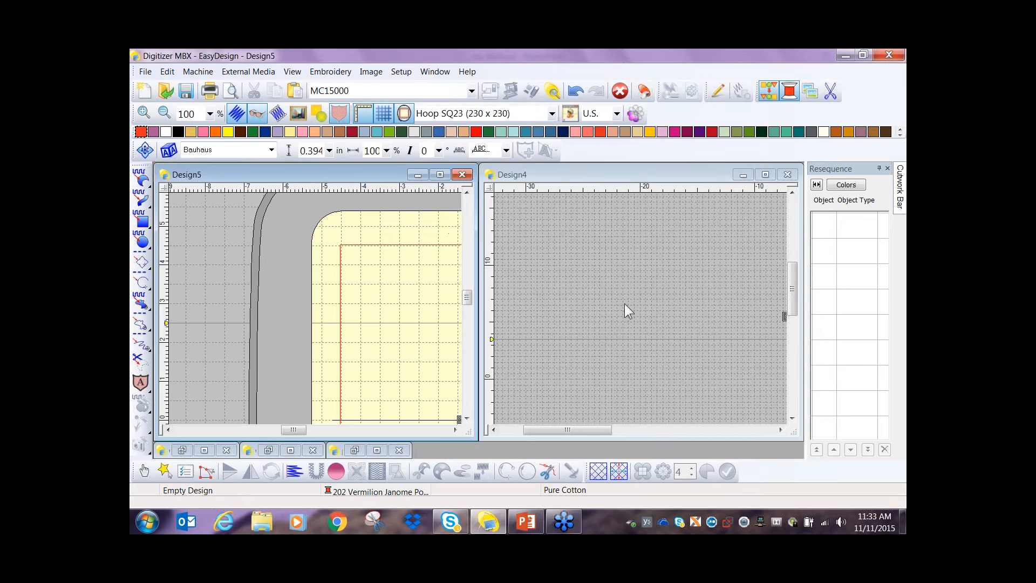
# - Copy the six horizontal zipper placement lines above the H monogram in Design4
pyautogui.moveTo(598, 429); pyautogui.dragTo(663, 427)
pyautogui.moveTo(791, 294); pyautogui.dragTo(795, 311)
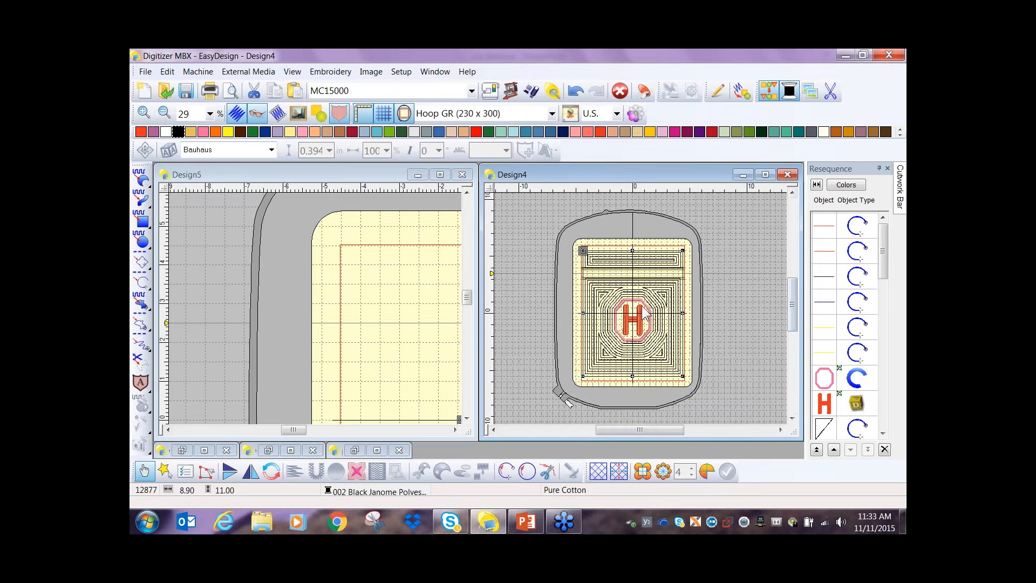
pyautogui.click(576, 270)
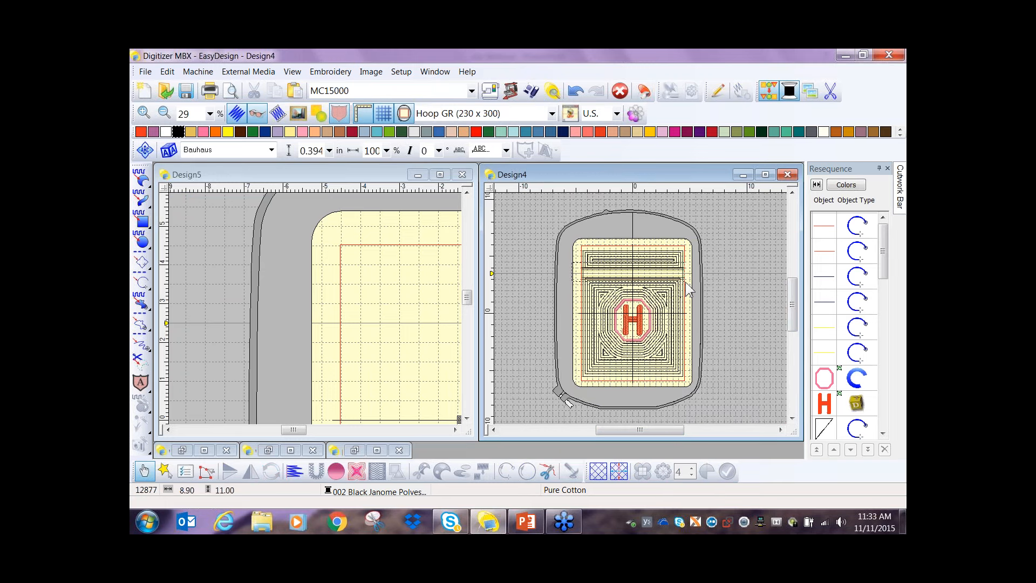
pyautogui.moveTo(692, 284); pyautogui.dragTo(694, 287)
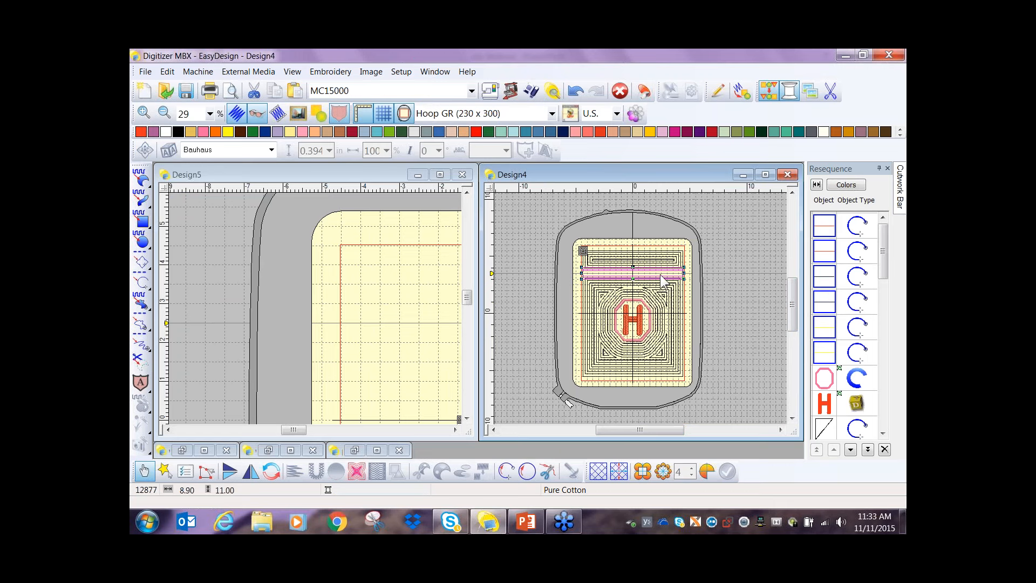
pyautogui.click(275, 94)
# - Paste the copied zipper lines into Design5
pyautogui.click(276, 300)
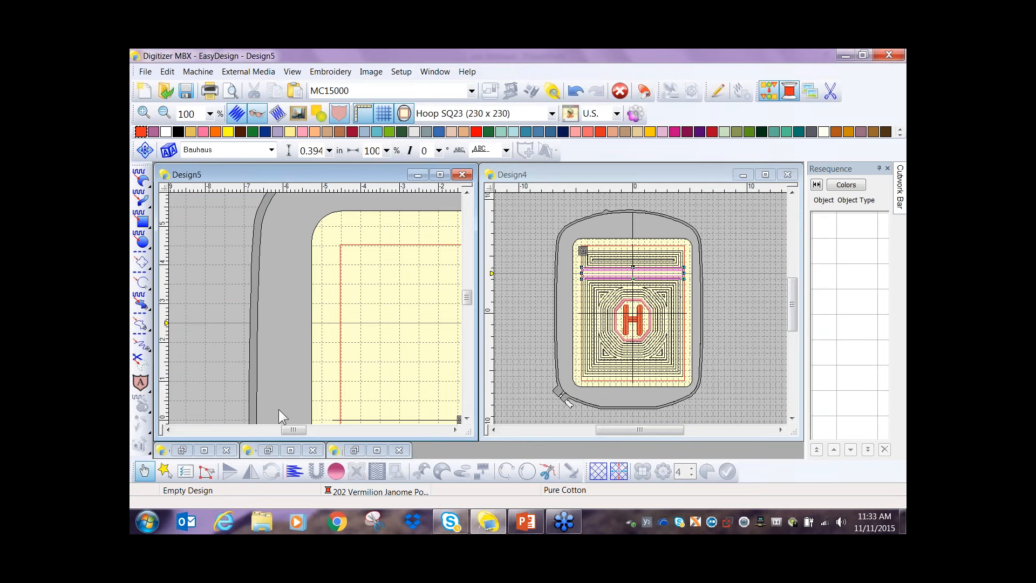
pyautogui.moveTo(287, 429); pyautogui.dragTo(299, 429)
pyautogui.moveTo(467, 297); pyautogui.dragTo(466, 306)
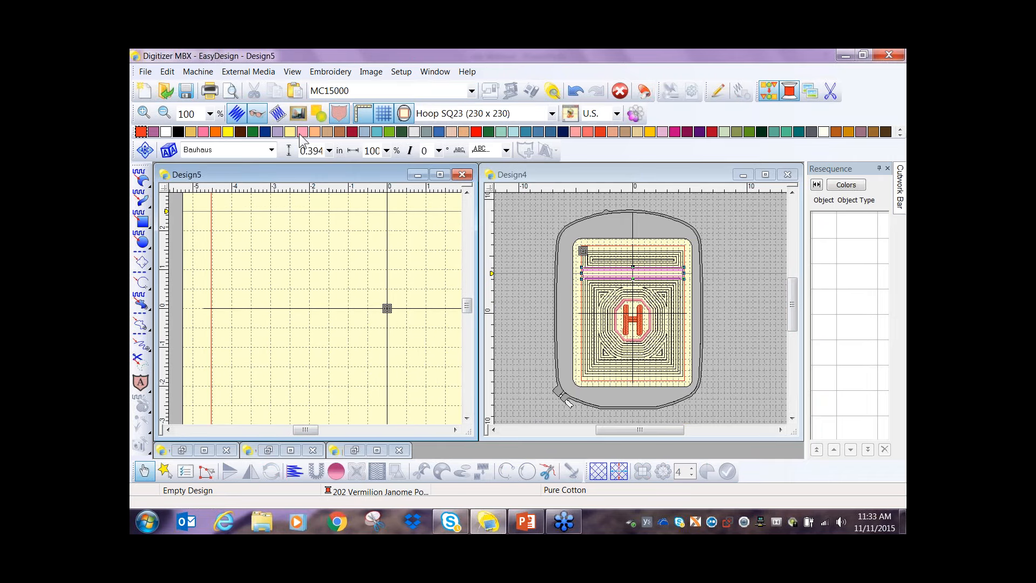
pyautogui.click(294, 90)
pyautogui.scroll(-1, 308, 281)
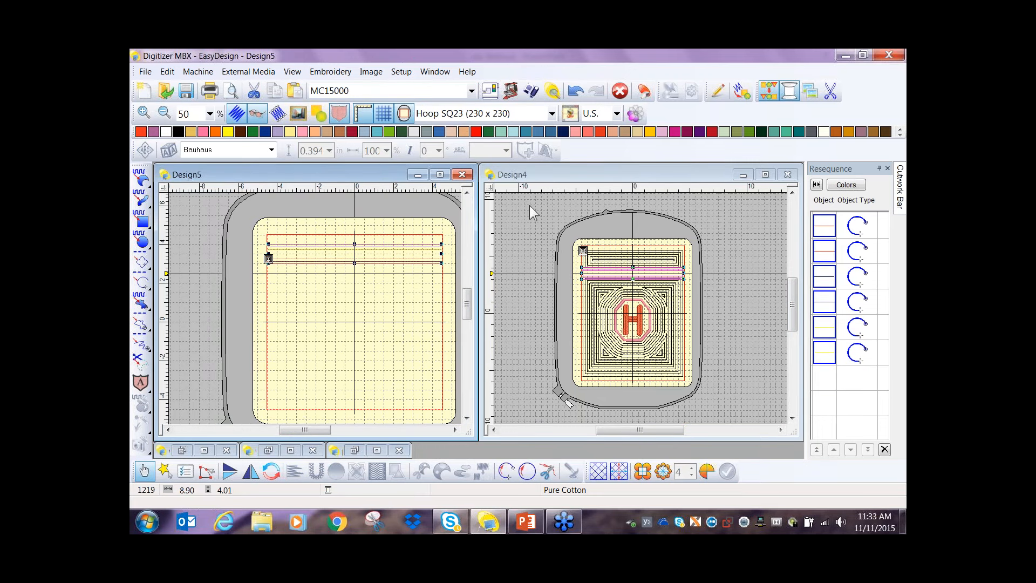
# - Save Design4 in the pocket bag folder as "web bag" in Digitizer MBX V4.0 (*.JAN) format
pyautogui.click(583, 177)
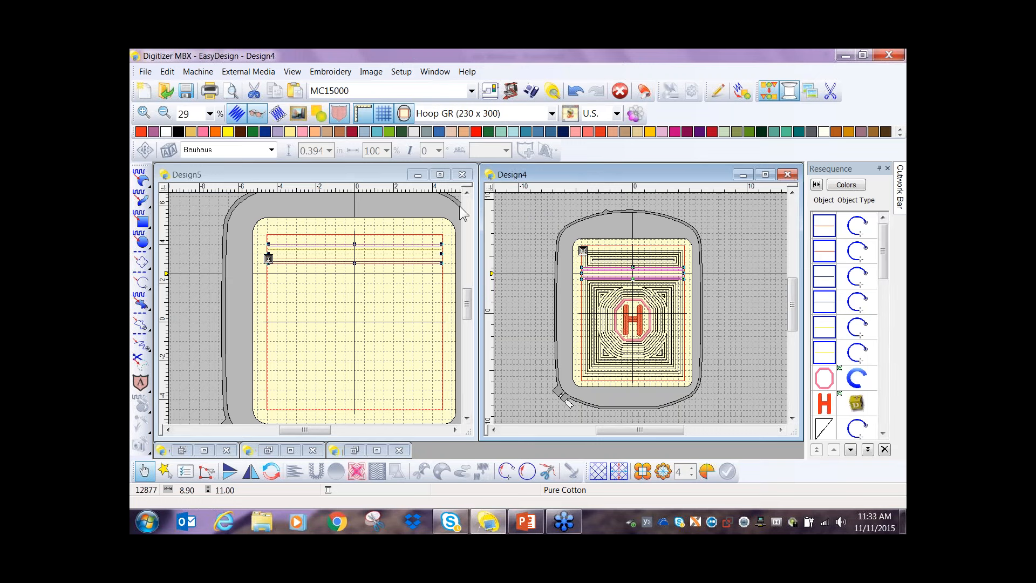
pyautogui.click(146, 73)
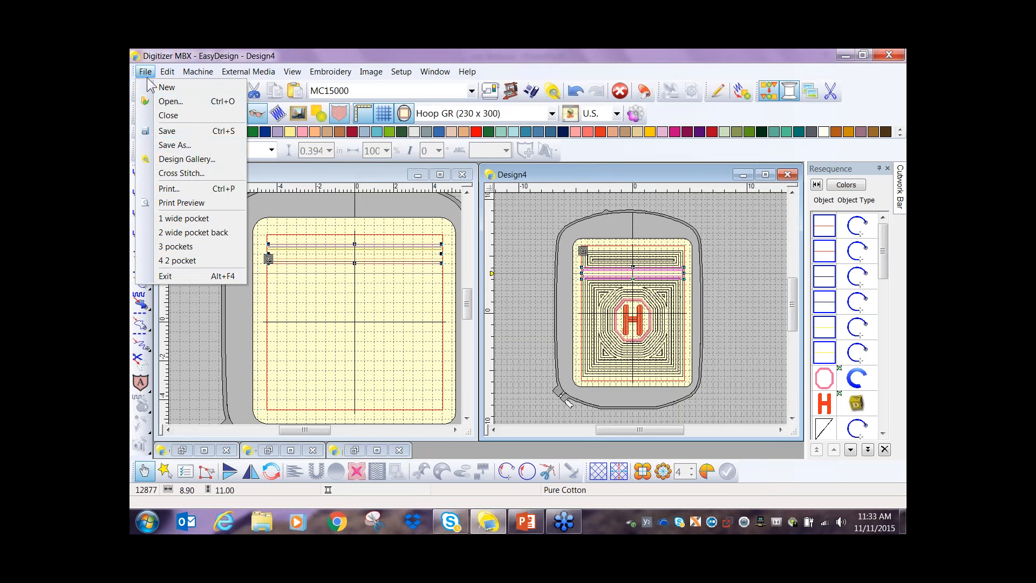
pyautogui.click(173, 146)
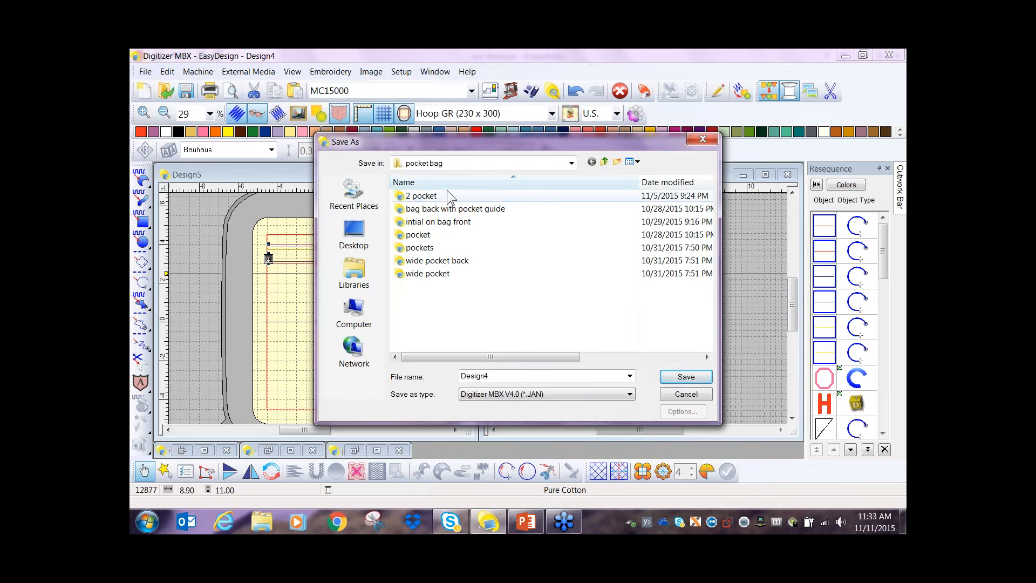
pyautogui.doubleClick(508, 376)
pyautogui.write('clu')
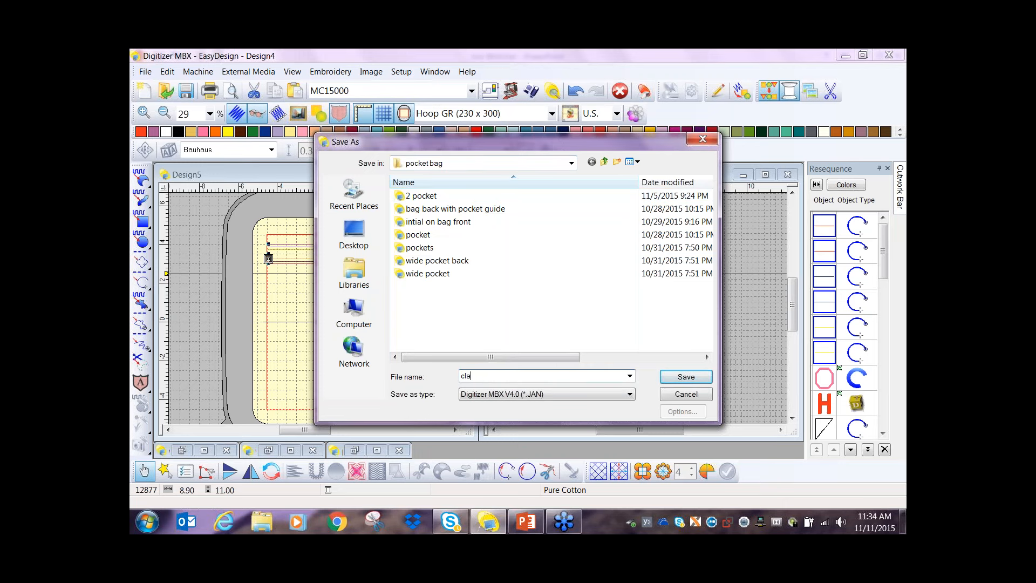
pyautogui.press('BackSpace')
pyautogui.press('BackSpace')
pyautogui.write('ul')
pyautogui.press('BackSpace')
pyautogui.press('BackSpace')
pyautogui.press('BackSpace')
pyautogui.write('web bag')
pyautogui.click(683, 381)
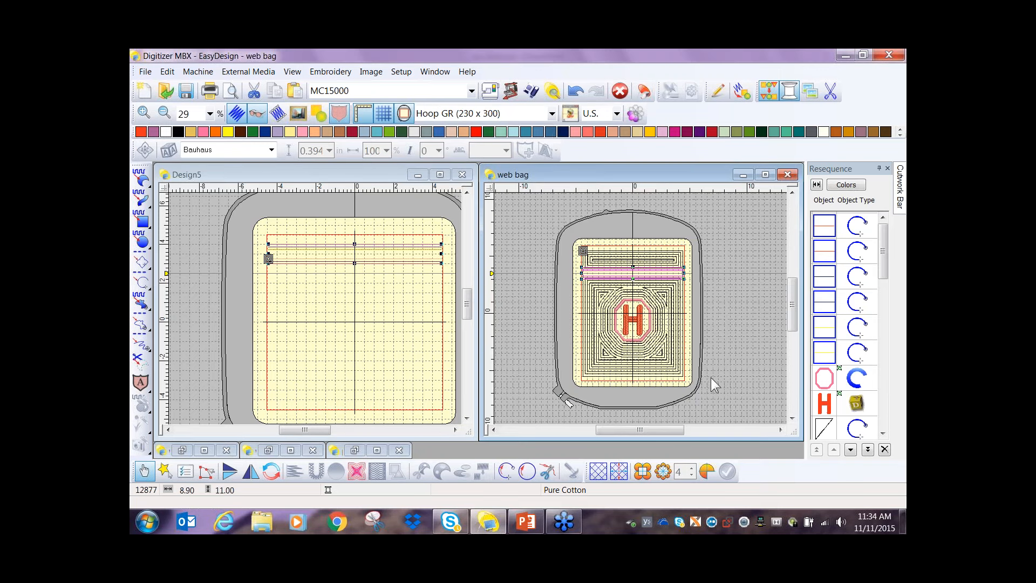
# - Write the web bag design to the USB disk (G:) as web bag.jpx
pyautogui.click(531, 95)
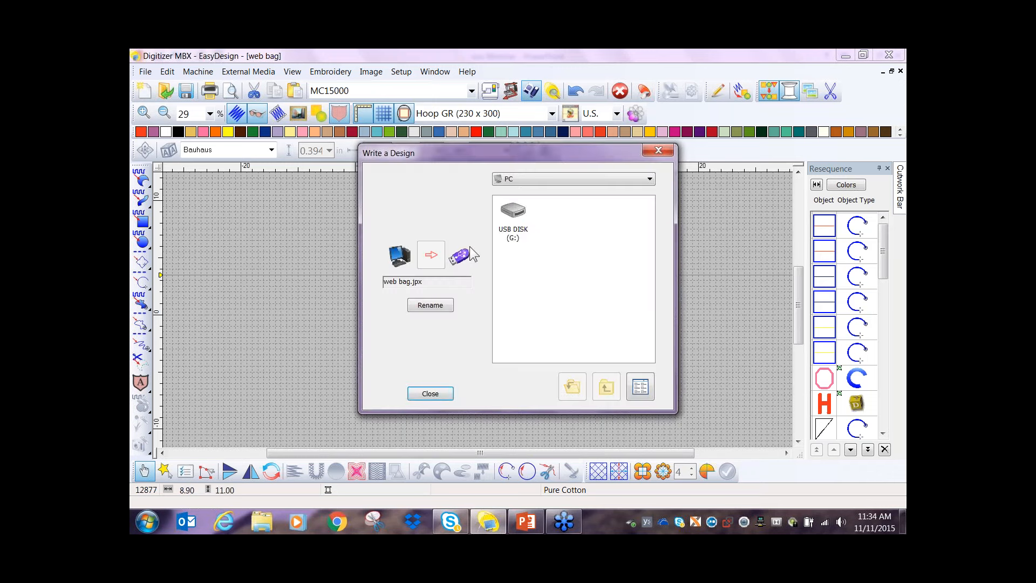
pyautogui.doubleClick(510, 213)
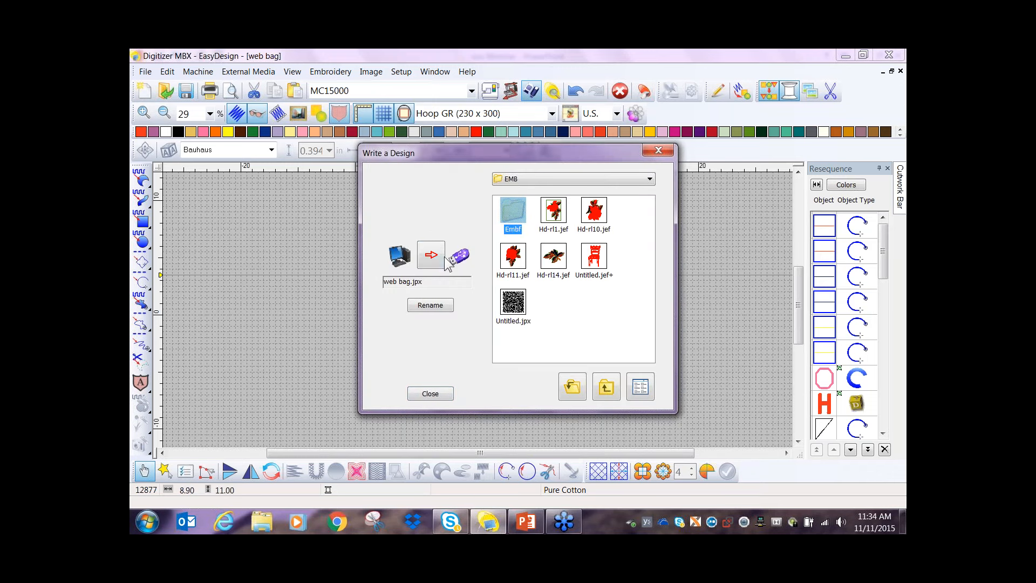
pyautogui.click(430, 258)
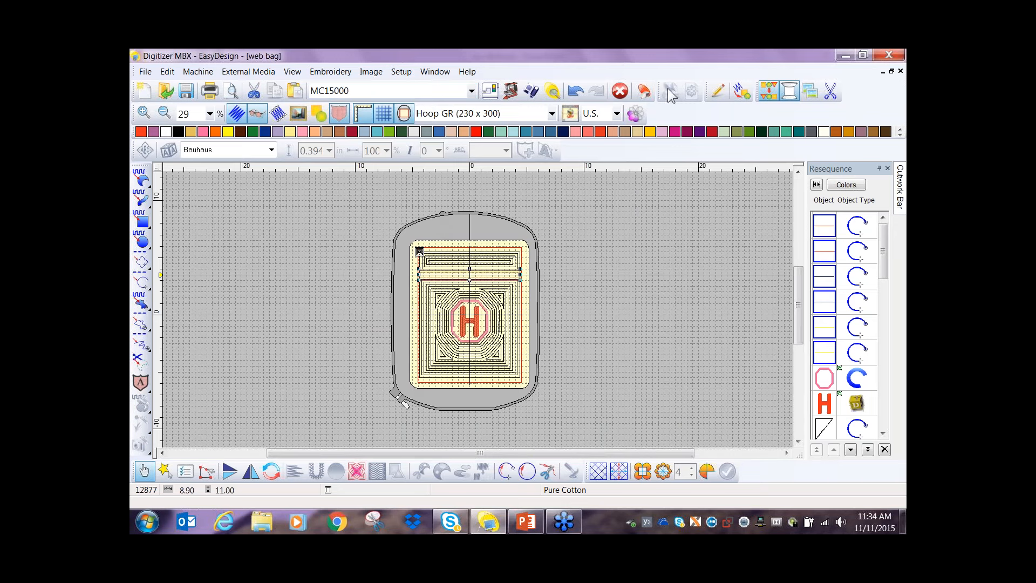
# - Tile the open design windows vertically and close web bag, saving its changes
pyautogui.click(430, 75)
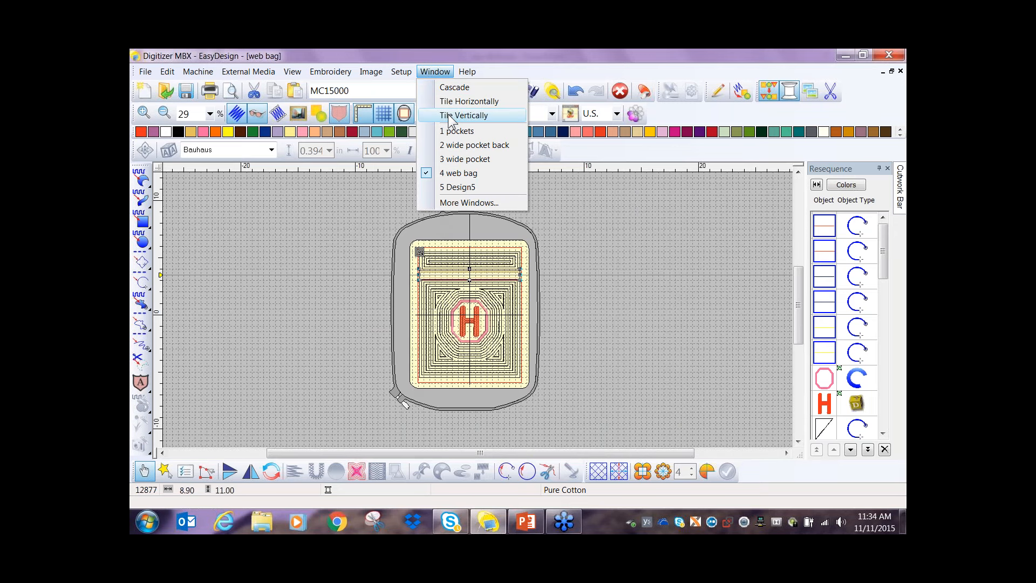
pyautogui.click(449, 119)
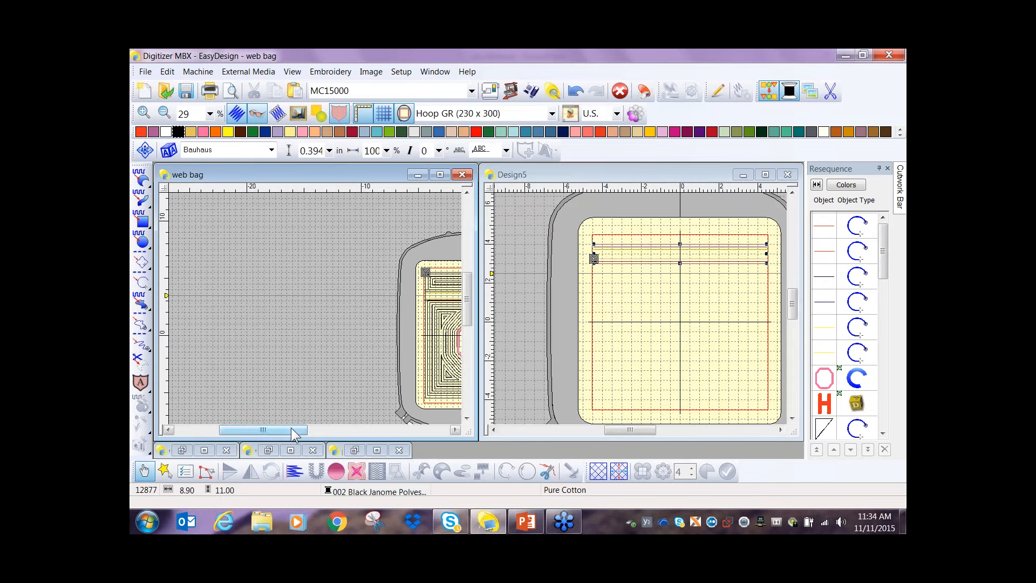
pyautogui.moveTo(291, 433); pyautogui.dragTo(321, 434)
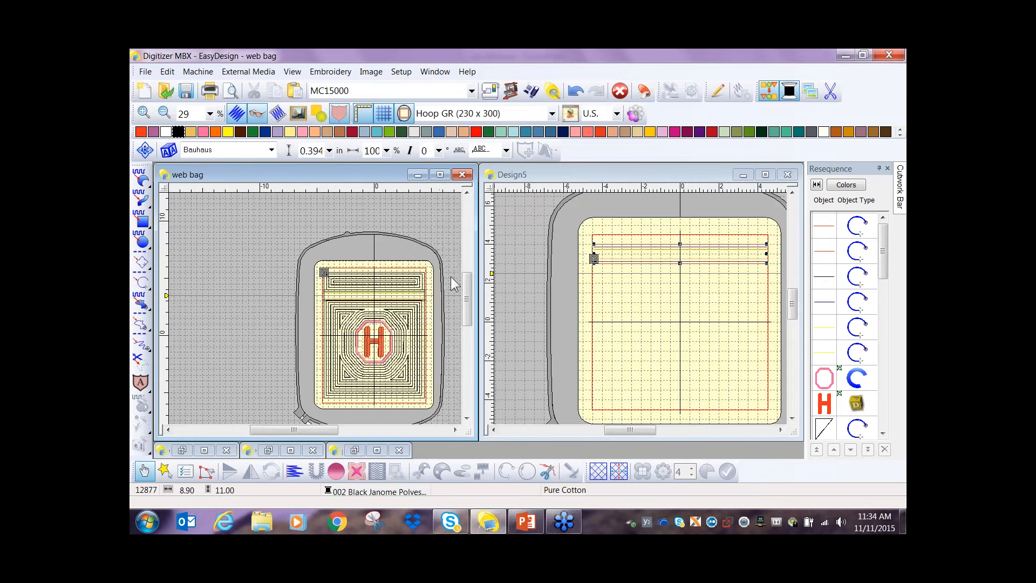
pyautogui.click(463, 175)
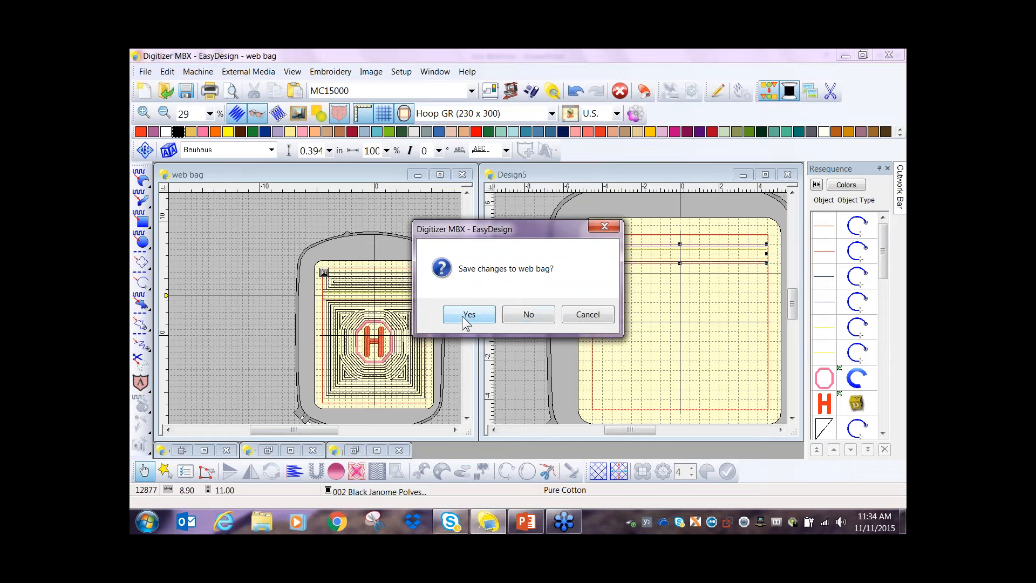
pyautogui.click(468, 316)
# - Maximize Design5 and nudge all the pasted zipper lines straight down until they are centered on the 2.50 in guide
pyautogui.moveTo(615, 175); pyautogui.dragTo(456, 190)
pyautogui.click(595, 190)
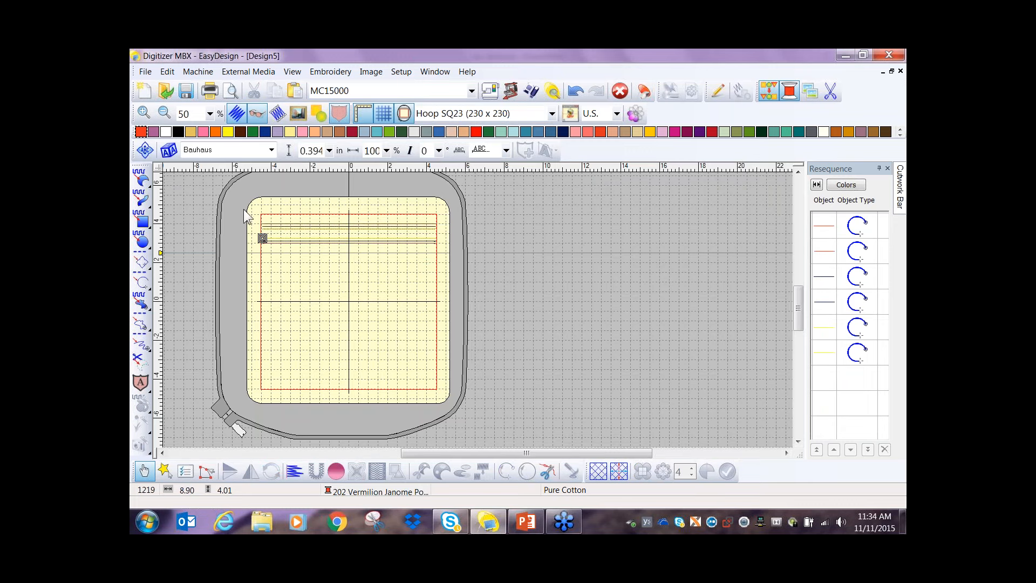
pyautogui.moveTo(244, 209); pyautogui.dragTo(450, 251)
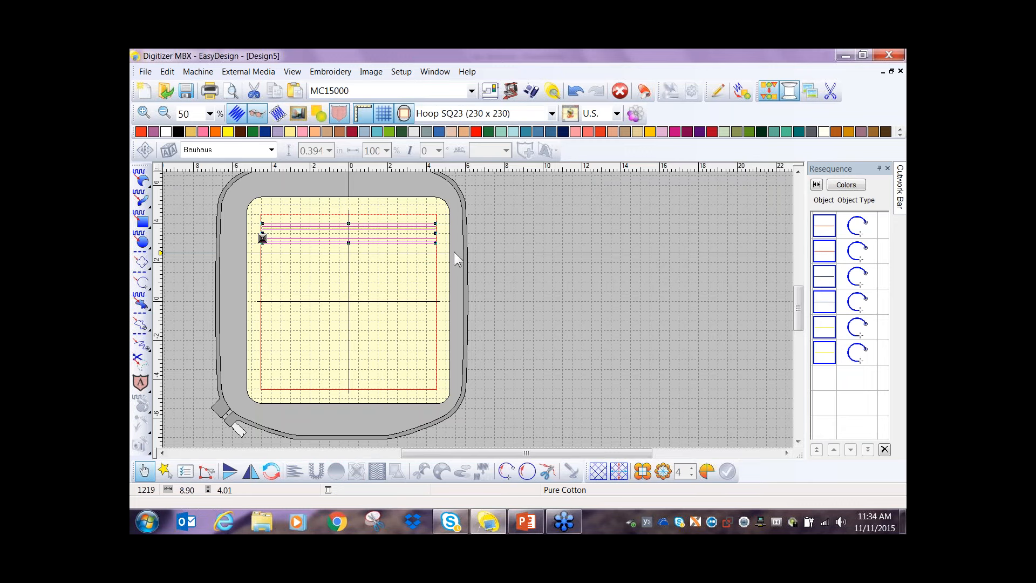
pyautogui.scroll(1, 419, 268)
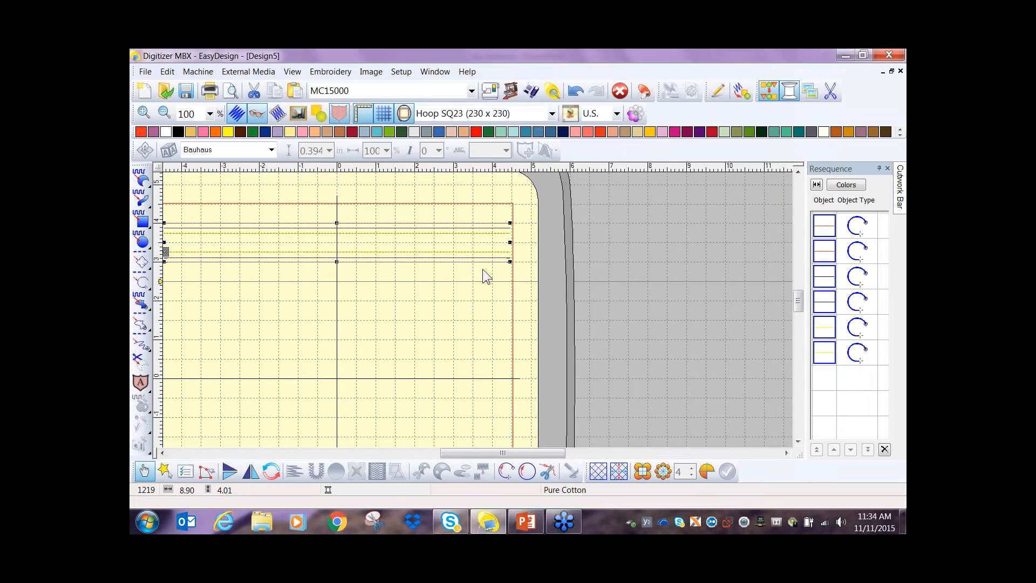
pyautogui.press('Down')
pyautogui.press('Down')
pyautogui.press('Down')
pyautogui.press('Down')
pyautogui.press('Down')
pyautogui.press('Down')
pyautogui.press('Down')
pyautogui.press('Down')
pyautogui.press('Down')
pyautogui.press('Down')
pyautogui.press('Down')
pyautogui.press('Down')
pyautogui.press('Down')
pyautogui.press('Down')
pyautogui.press('Down')
pyautogui.press('Down')
pyautogui.press('Down')
pyautogui.press('Down')
pyautogui.press('Down')
pyautogui.press('Down')
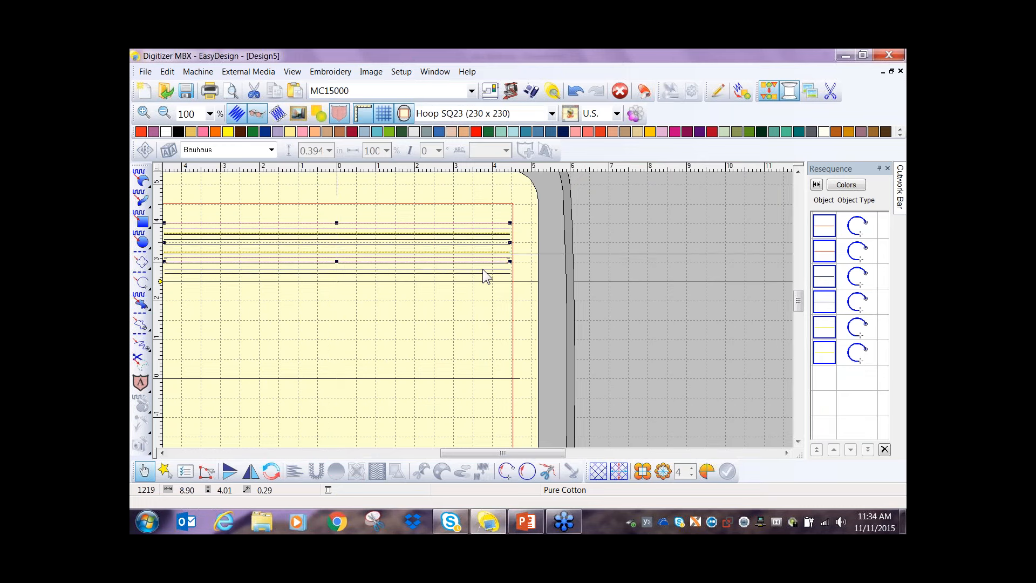
pyautogui.press('Down')
pyautogui.press('Down')
pyautogui.press('Down')
pyautogui.press('Down')
pyautogui.press('Down')
pyautogui.press('Down')
pyautogui.press('Down')
pyautogui.press('Down')
pyautogui.press('Down')
pyautogui.press('Down')
pyautogui.press('Down')
pyautogui.press('Down')
pyautogui.press('Down')
pyautogui.press('Down')
pyautogui.press('Down')
pyautogui.press('Down')
pyautogui.press('Down')
pyautogui.press('Down')
pyautogui.press('Down')
pyautogui.press('Down')
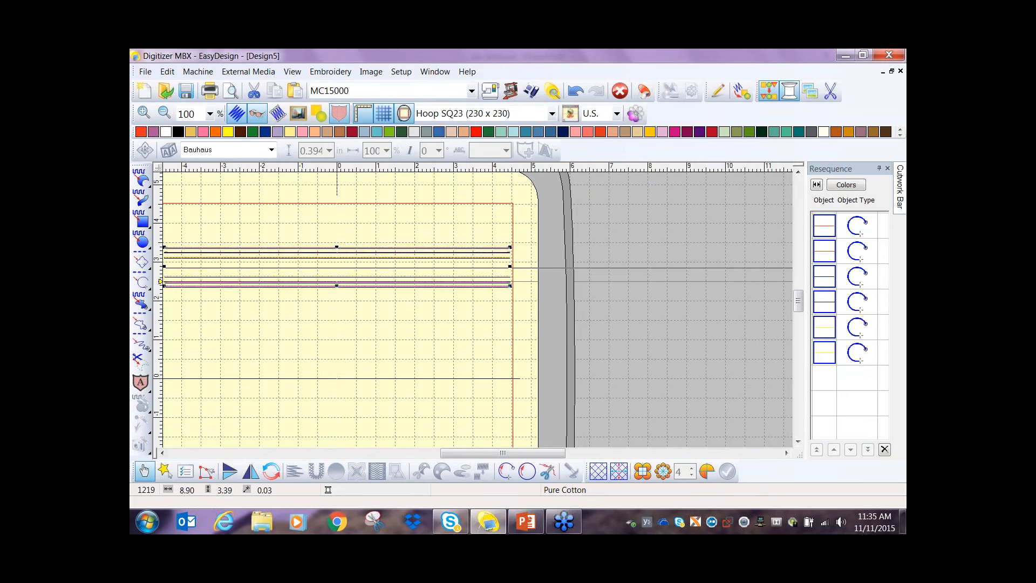
pyautogui.press('Down')
pyautogui.press('Down')
pyautogui.press('Down')
pyautogui.press('Down')
pyautogui.press('Down')
pyautogui.press('Down')
pyautogui.press('Down')
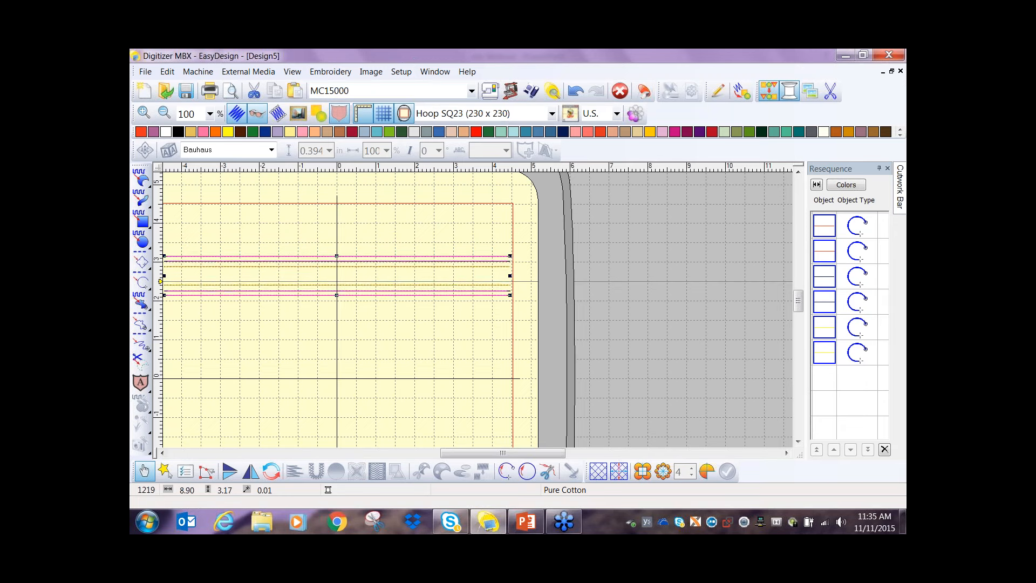
pyautogui.press('Down')
pyautogui.press('Down')
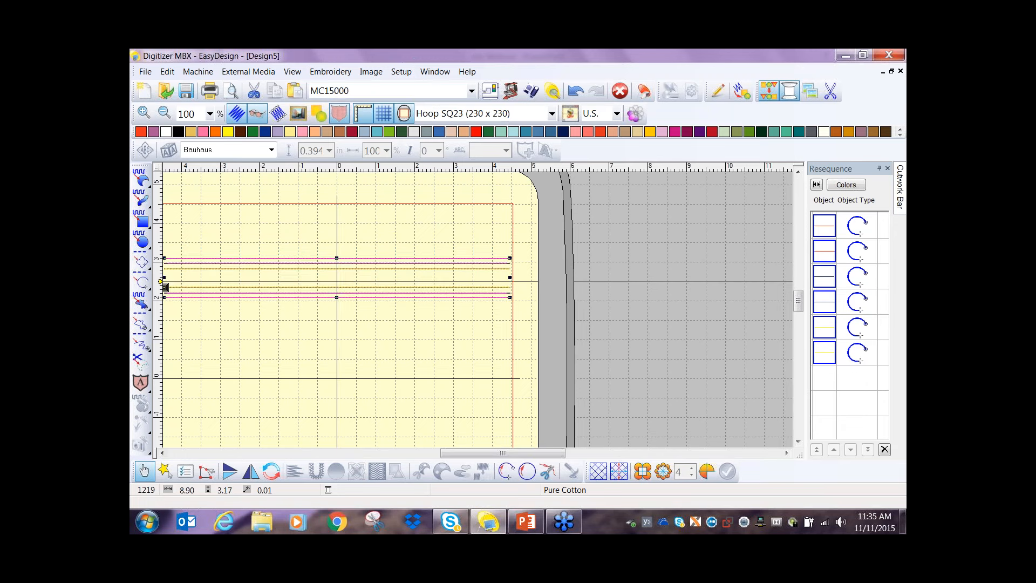
pyautogui.press('Down')
pyautogui.press('Down')
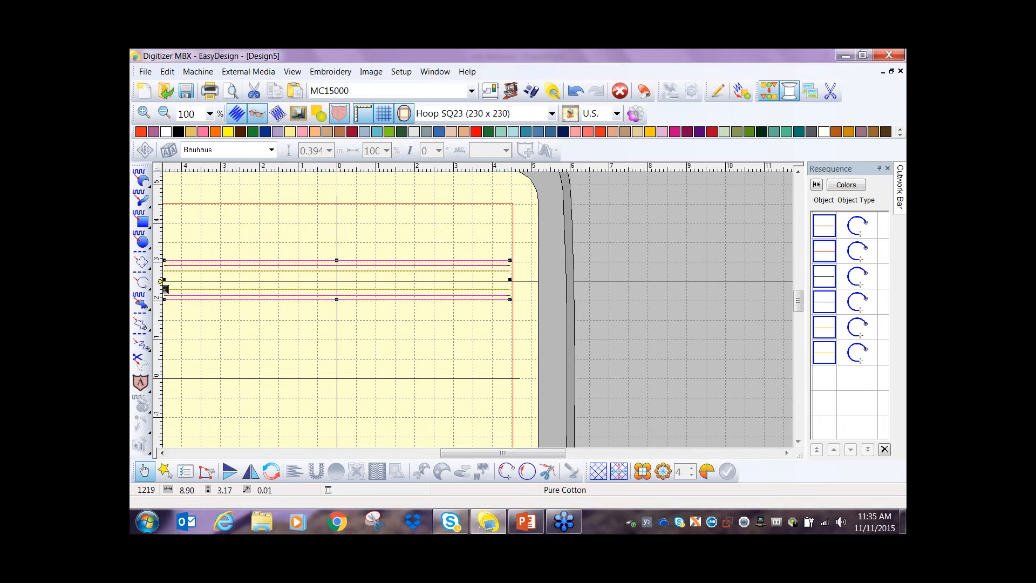
pyautogui.press('Down')
pyautogui.press('Down')
pyautogui.press('Down')
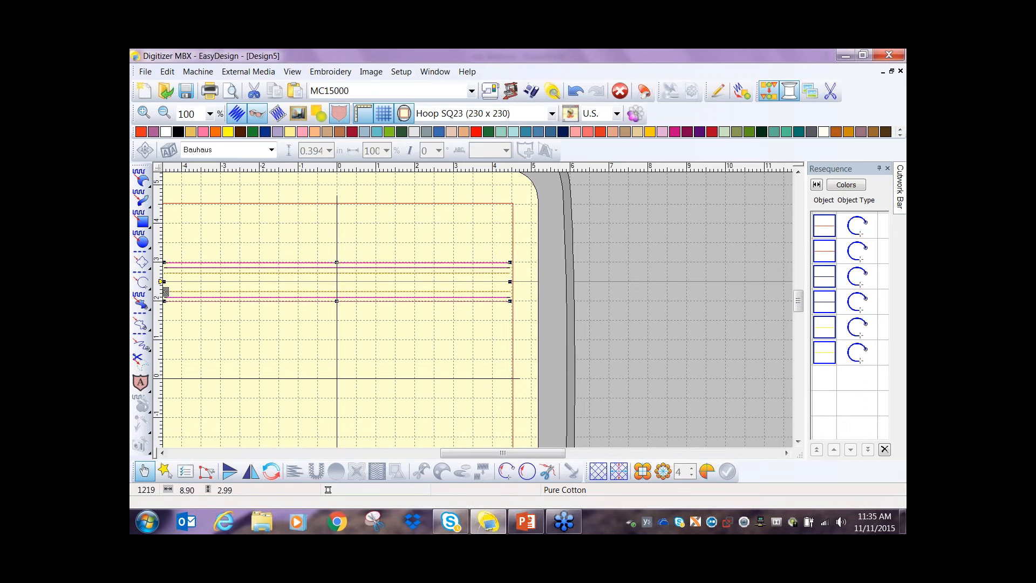
pyautogui.press('Up')
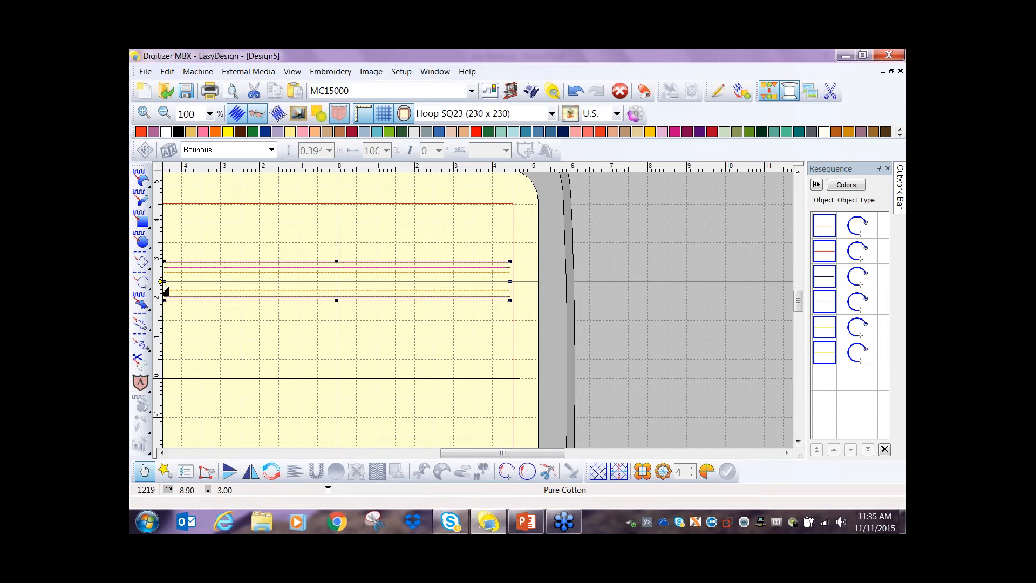
# - Deselect the zipper lines and start a new lettering object using the 90 Stars BRK star symbol font
pyautogui.scroll(-1, 472, 301)
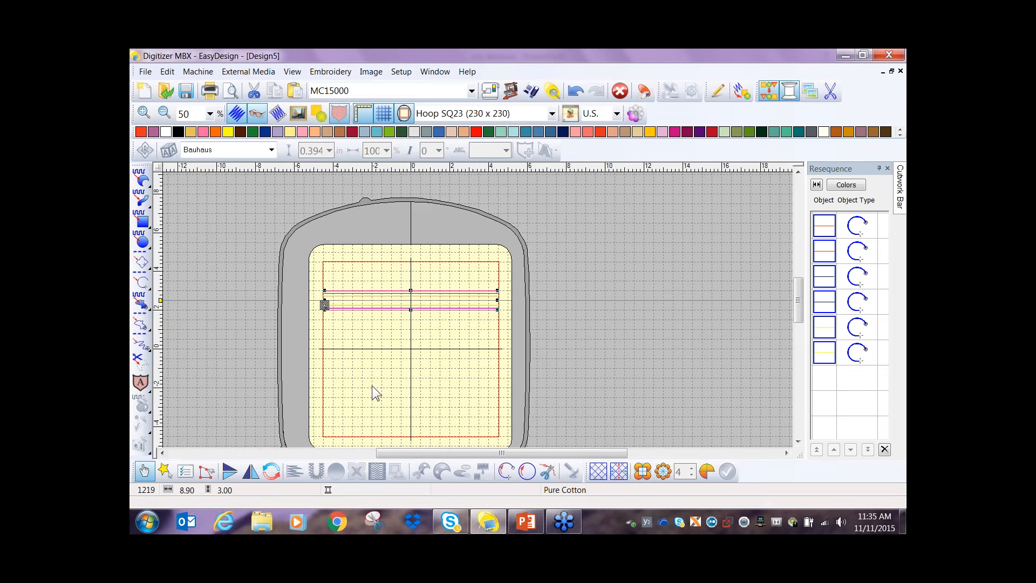
pyautogui.click(238, 273)
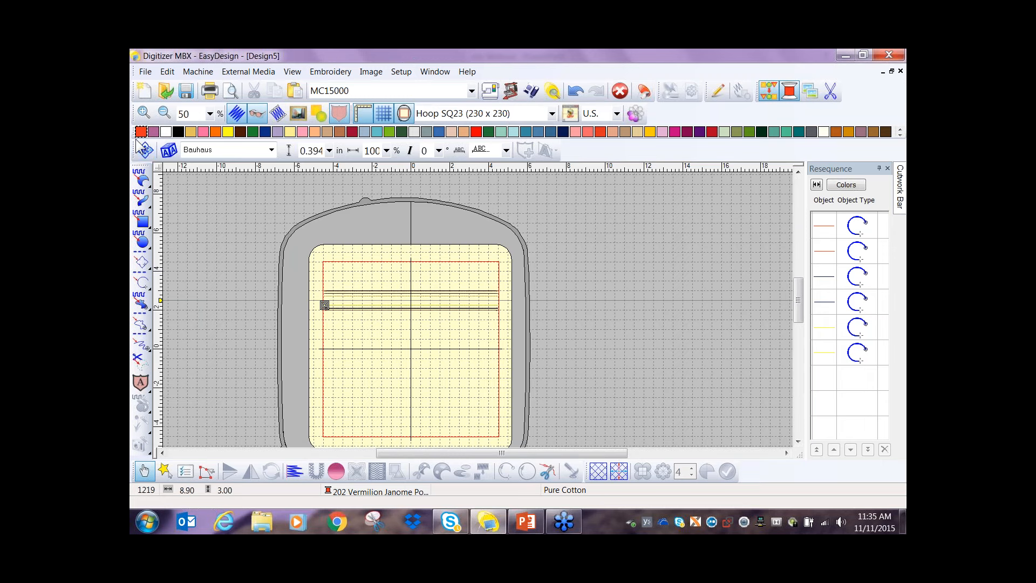
pyautogui.click(168, 151)
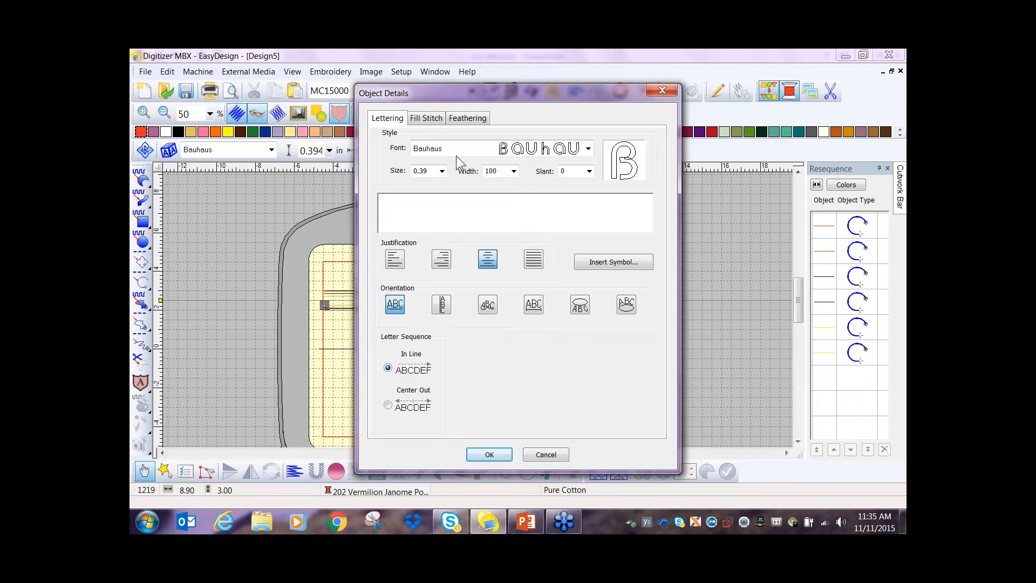
pyautogui.click(588, 148)
pyautogui.scroll(-4, 599, 162)
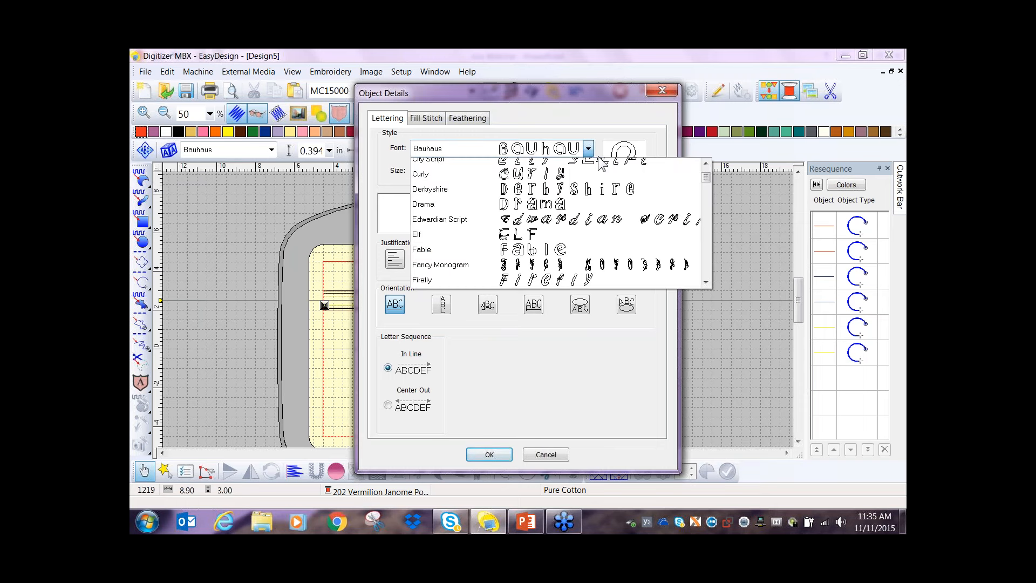
pyautogui.scroll(-12, 601, 162)
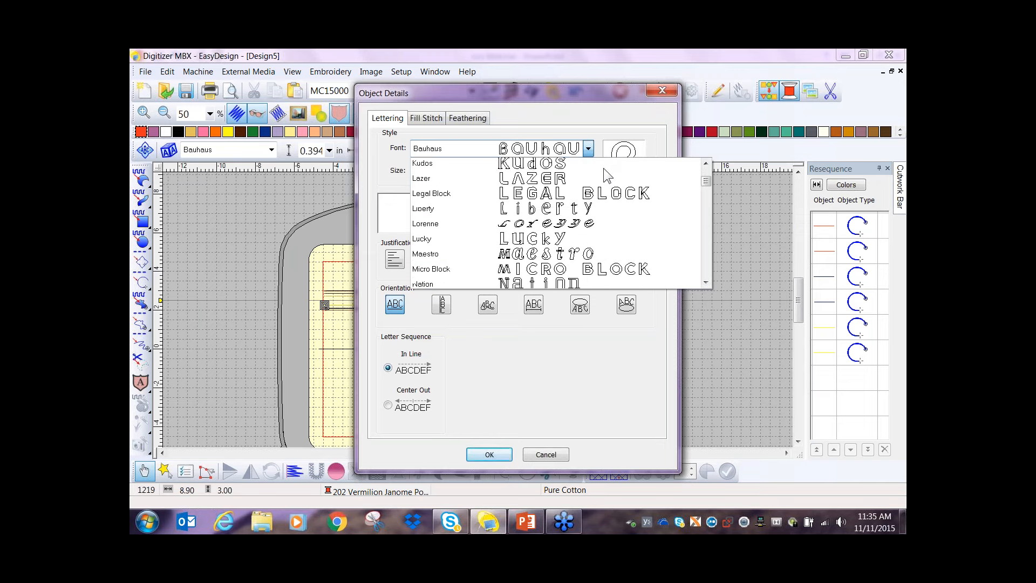
pyautogui.scroll(-4, 605, 172)
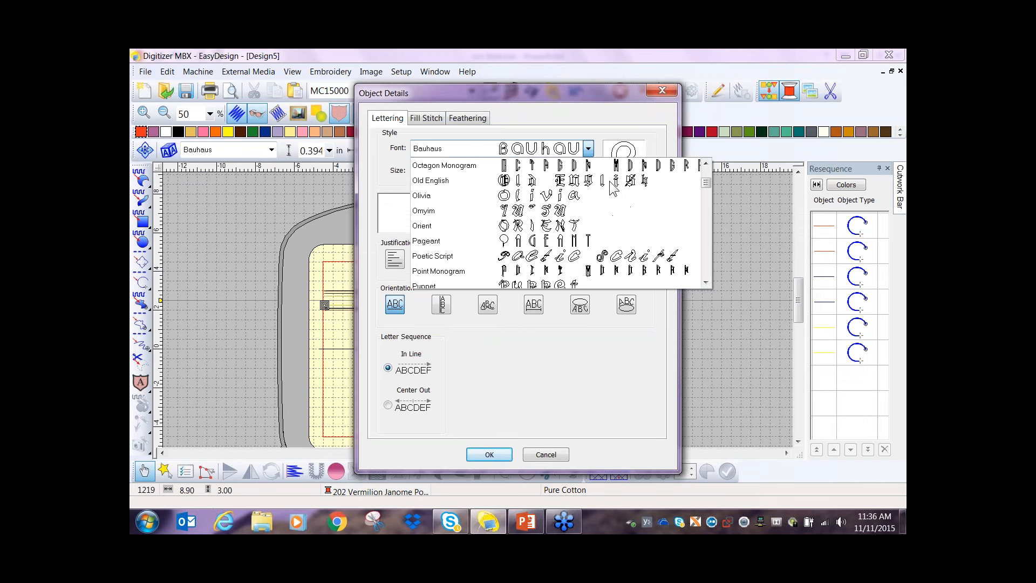
pyautogui.scroll(-7, 611, 182)
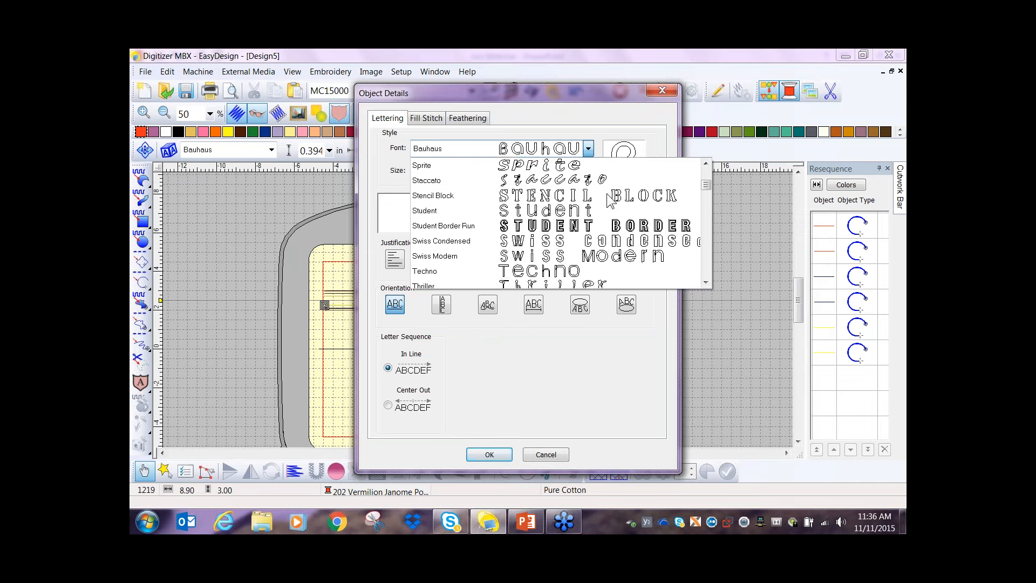
pyautogui.scroll(-6, 608, 195)
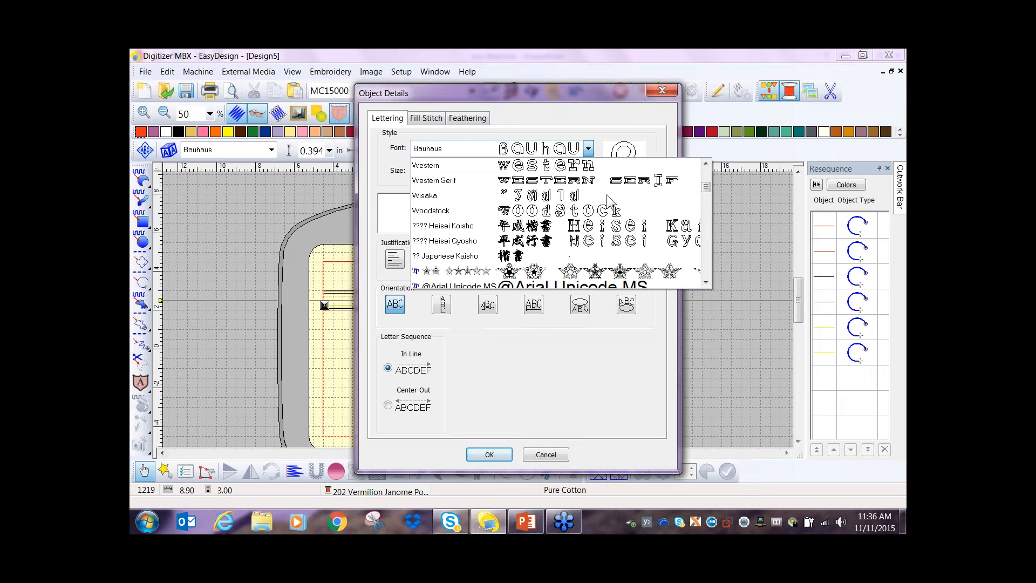
pyautogui.scroll(-1, 607, 195)
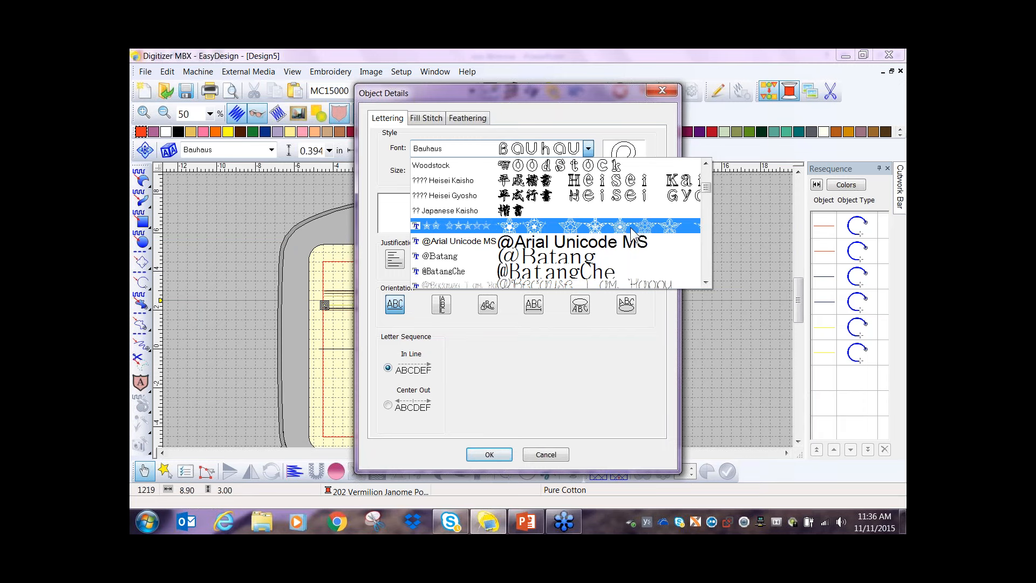
pyautogui.click(632, 232)
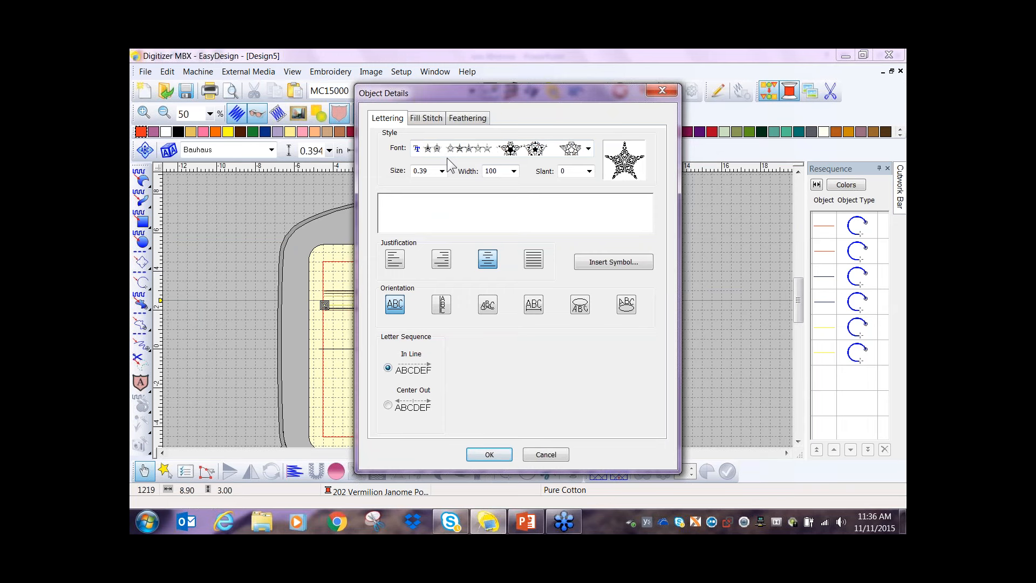
# - Open the symbol picker for the 90 Stars BRK set and switch its star previews to outlines
pyautogui.click(604, 261)
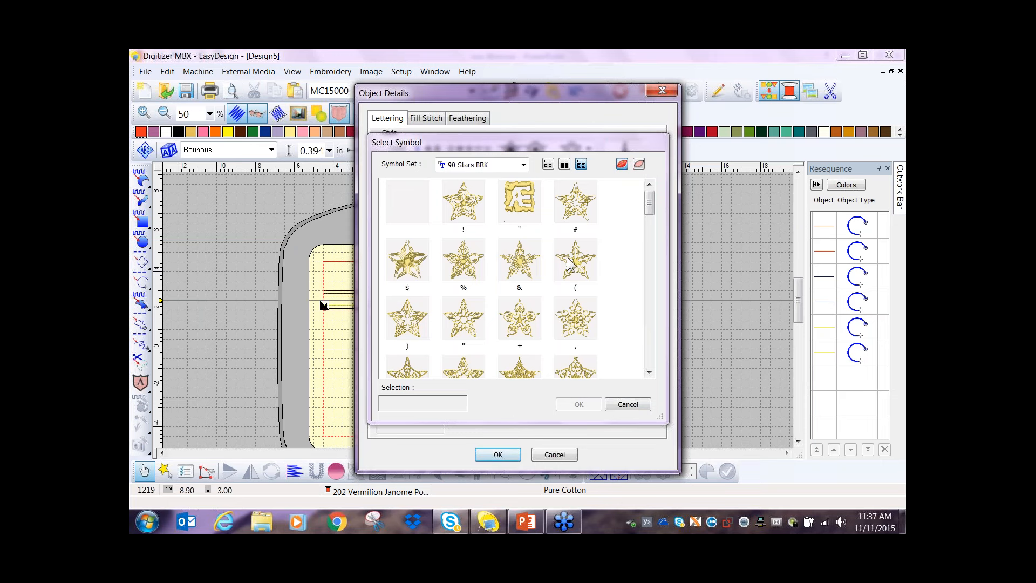
pyautogui.click(639, 165)
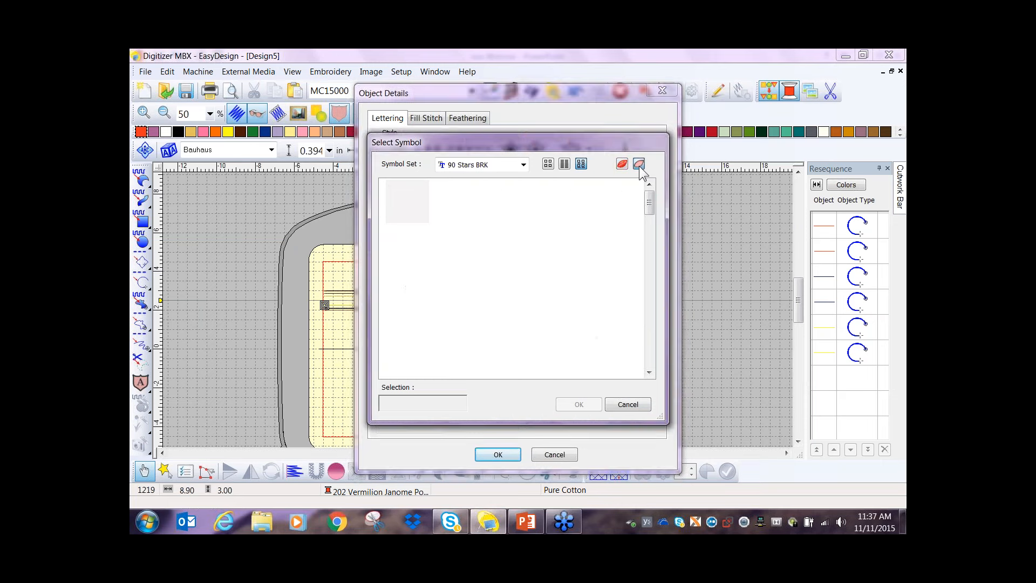
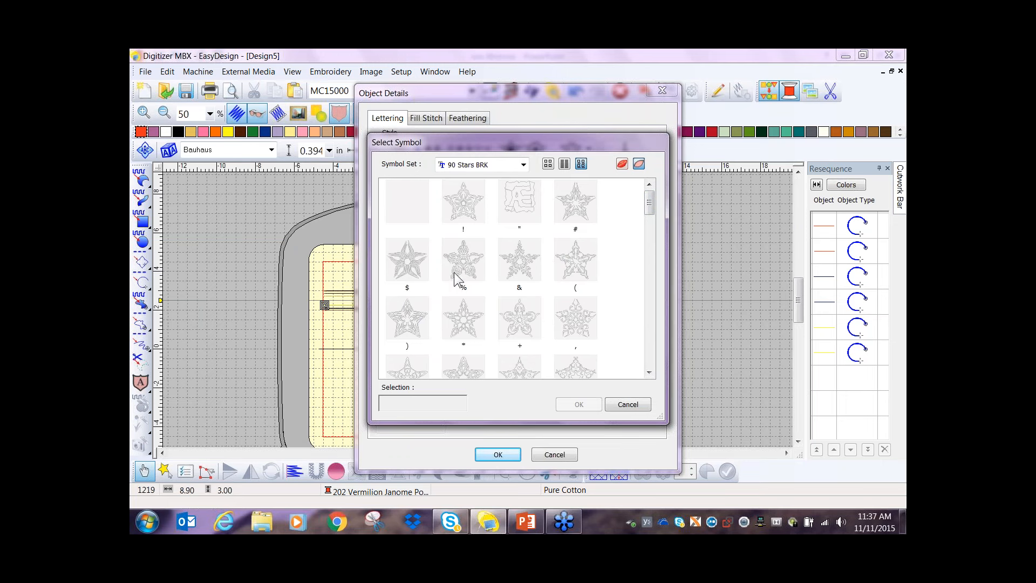
# - Insert the $ star symbol at a size of 4.00 in and place it below the zipper lines on the vertical center guide
pyautogui.click(412, 266)
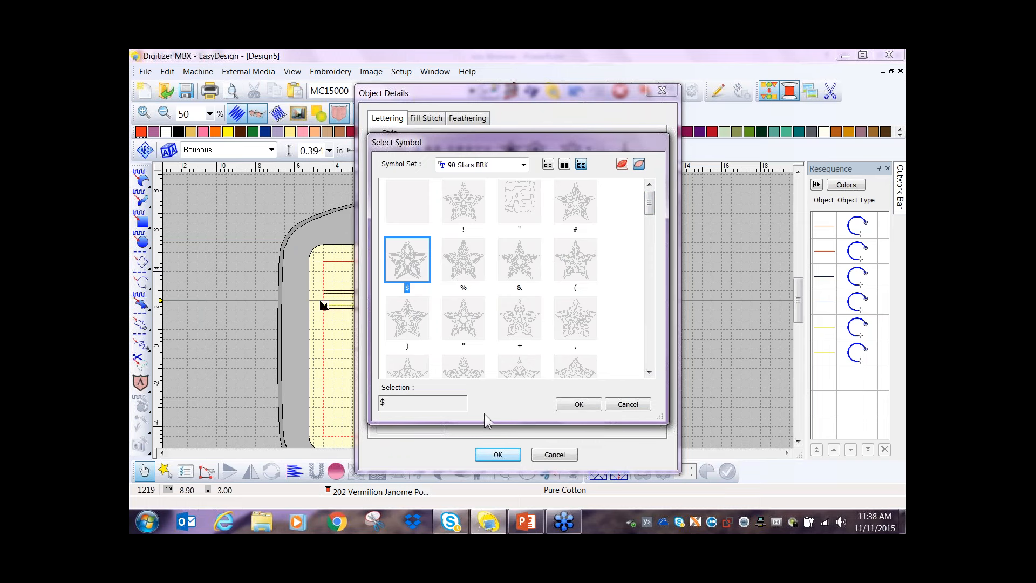
pyautogui.click(588, 407)
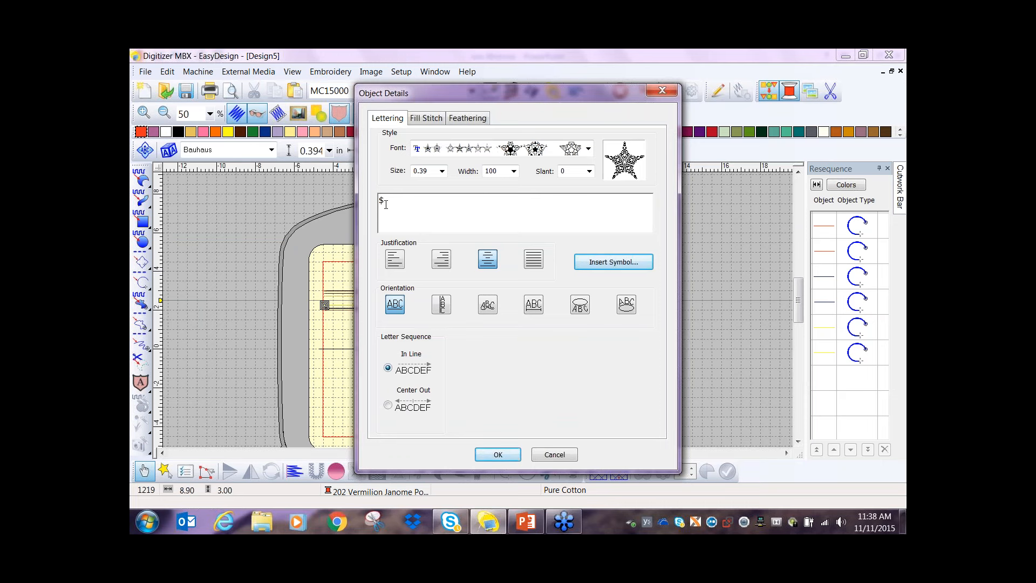
pyautogui.click(442, 171)
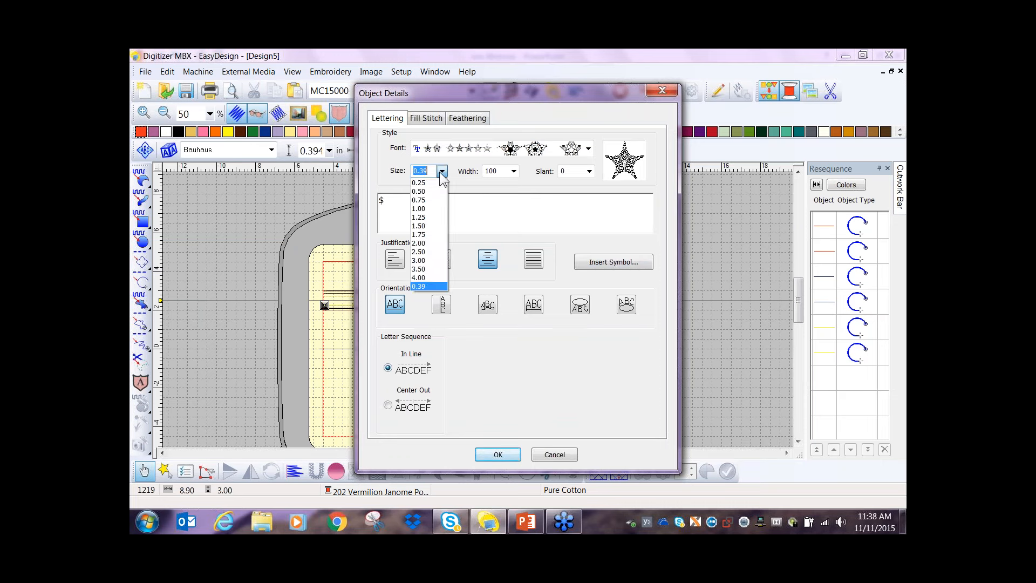
pyautogui.click(428, 279)
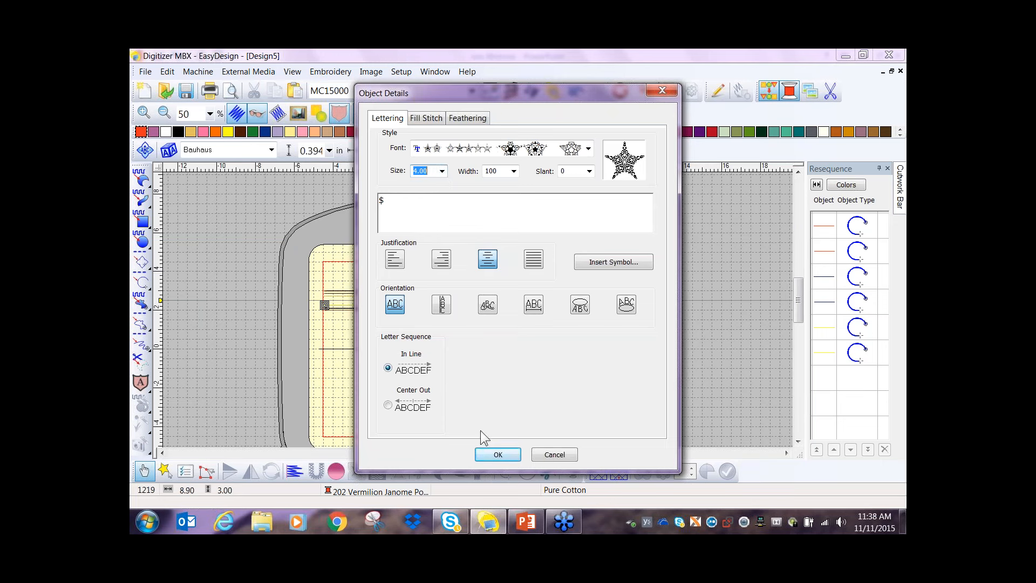
pyautogui.click(499, 456)
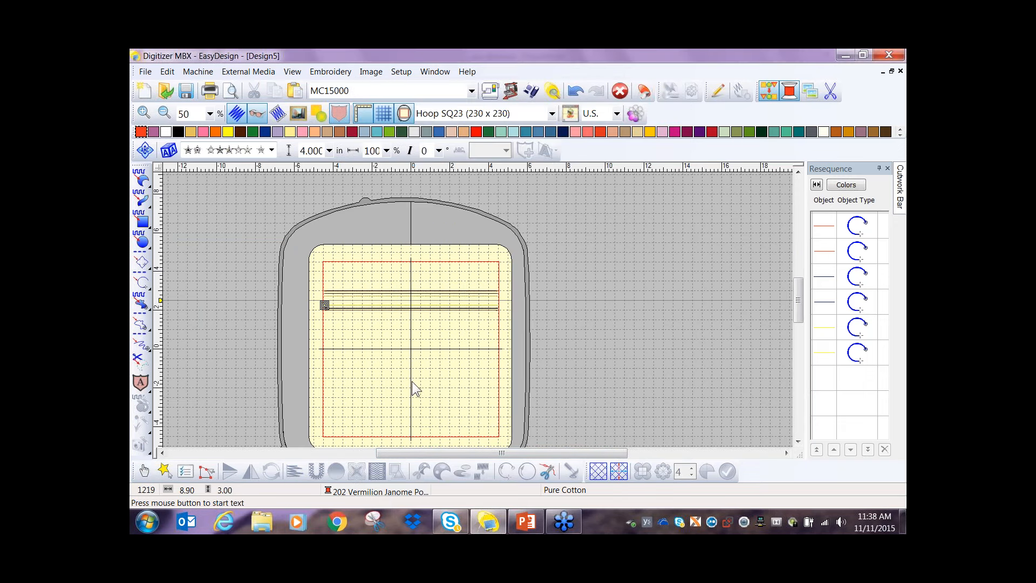
pyautogui.click(413, 381)
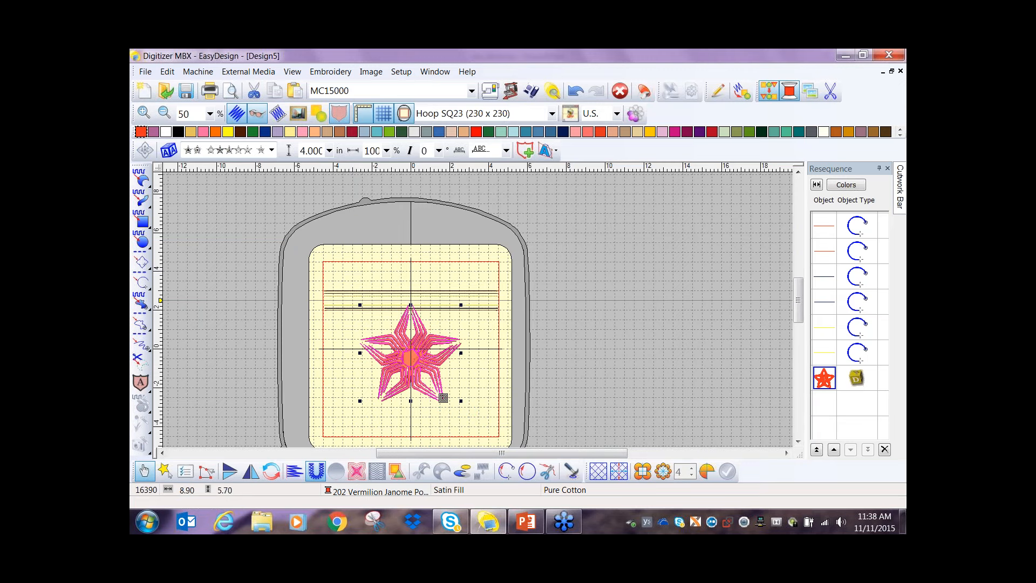
# - Move the star down, away from the zipper lines, and nudge it slightly back up along the vertical center guide
pyautogui.moveTo(415, 353); pyautogui.dragTo(418, 369)
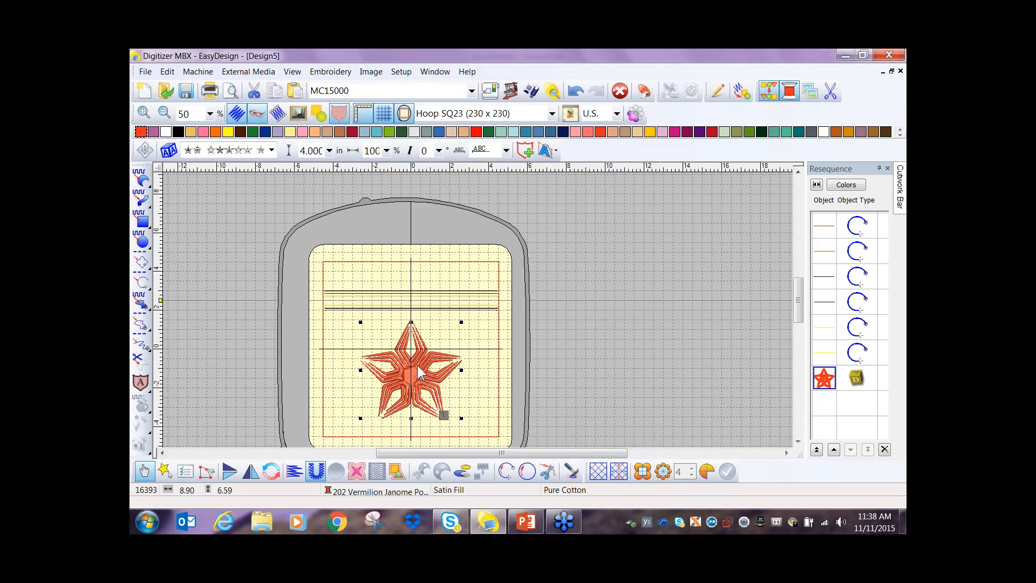
pyautogui.press('Up')
pyautogui.press('Up')
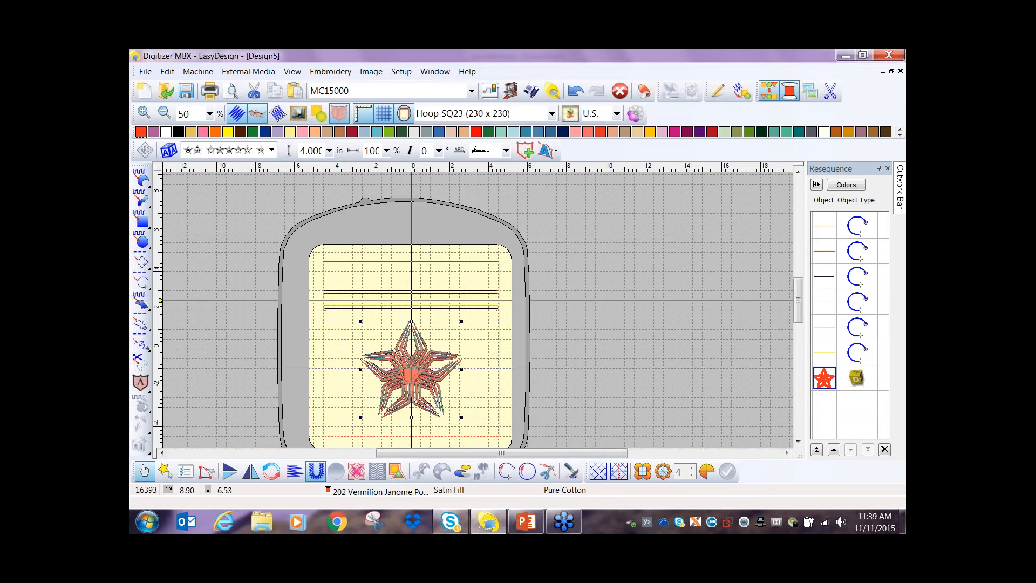
pyautogui.press('Up')
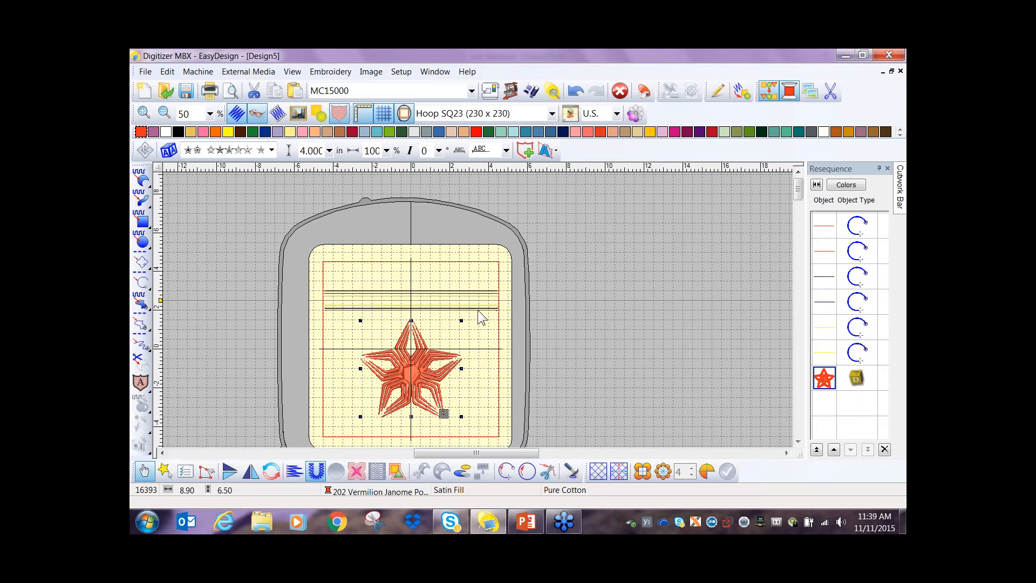
# - Change the star lettering's stitch type to Weave Fill with pattern 1
pyautogui.scroll(1, 476, 282)
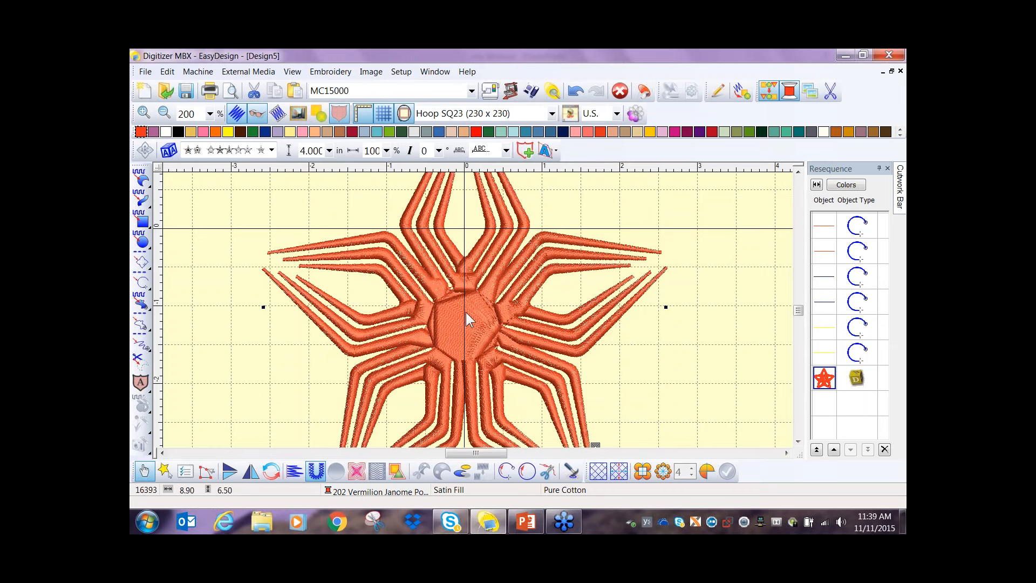
pyautogui.click(434, 347)
pyautogui.click(186, 472)
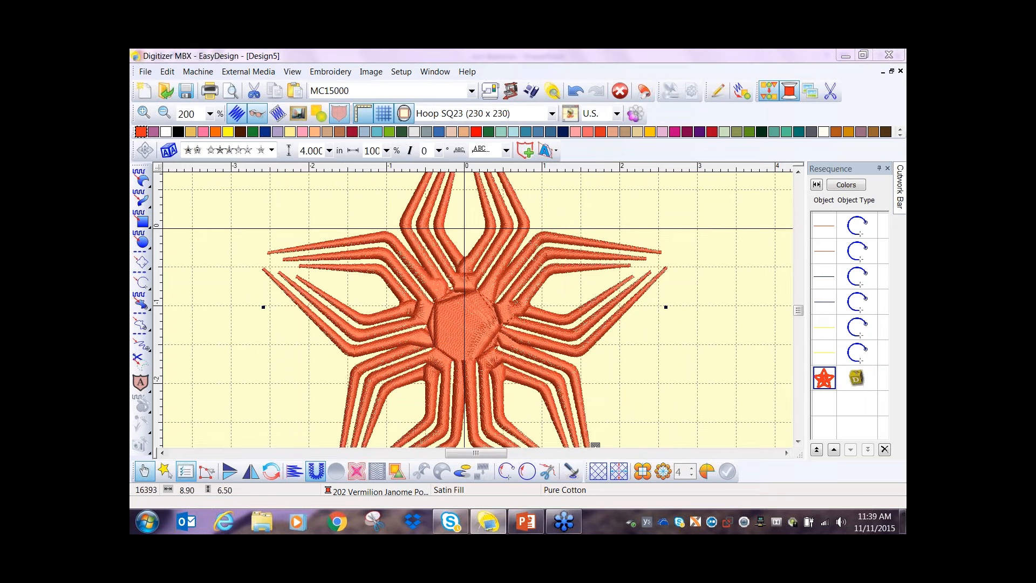
pyautogui.click(491, 140)
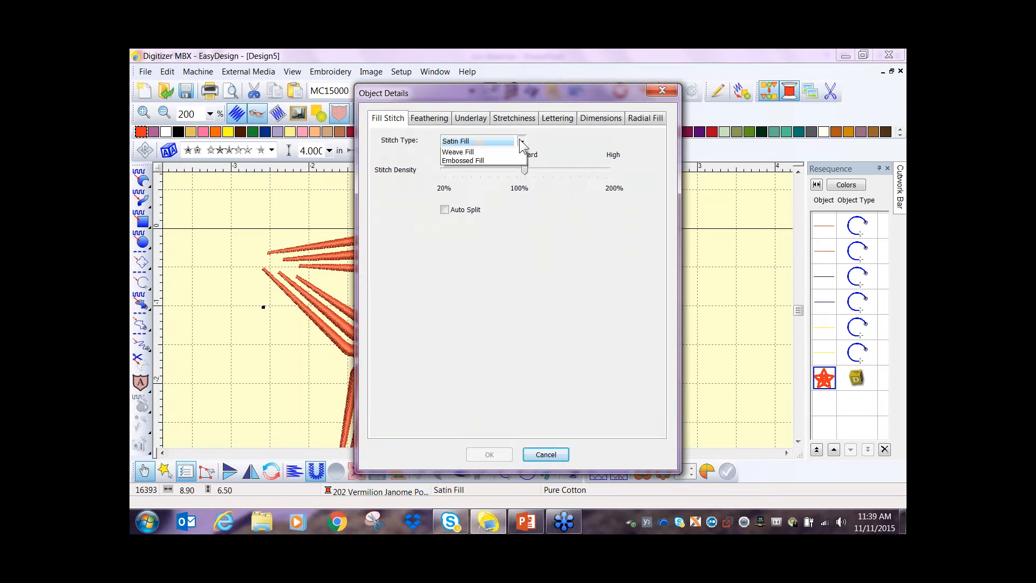
pyautogui.click(508, 159)
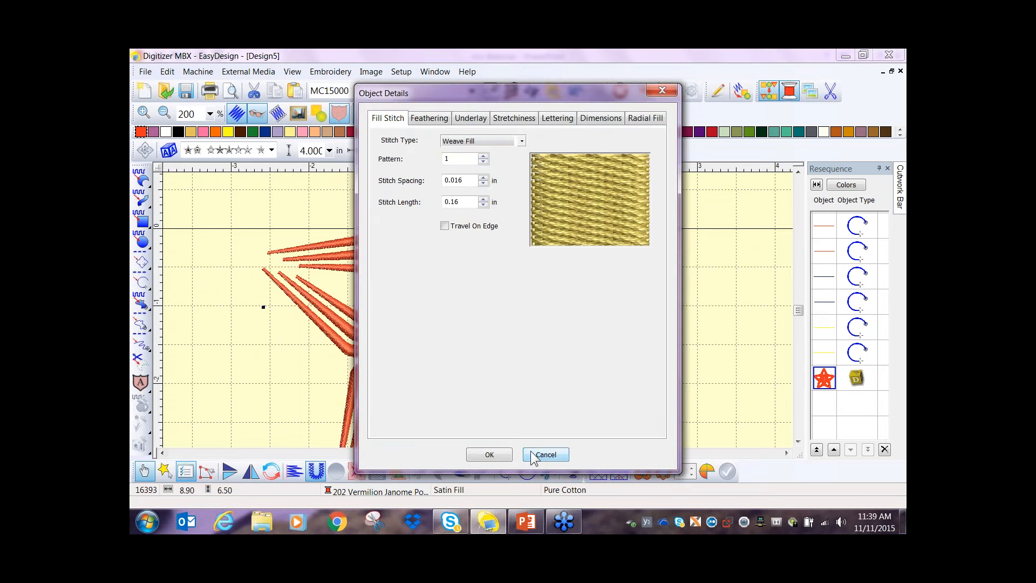
pyautogui.click(499, 454)
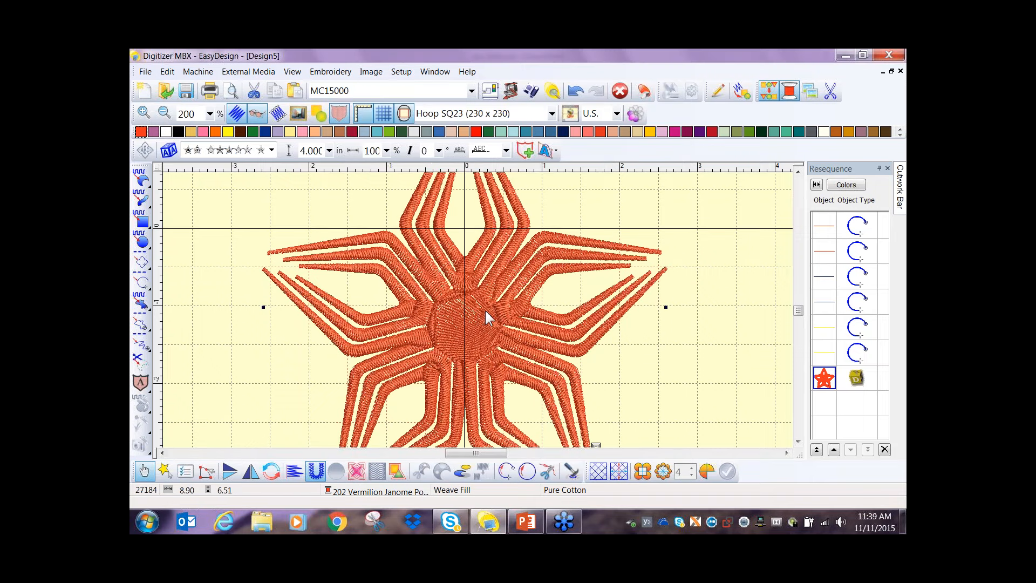
# - Generate object outlines for the star as a Backstitch Line in color 002 Janome Polyester
pyautogui.scroll(-1, 495, 306)
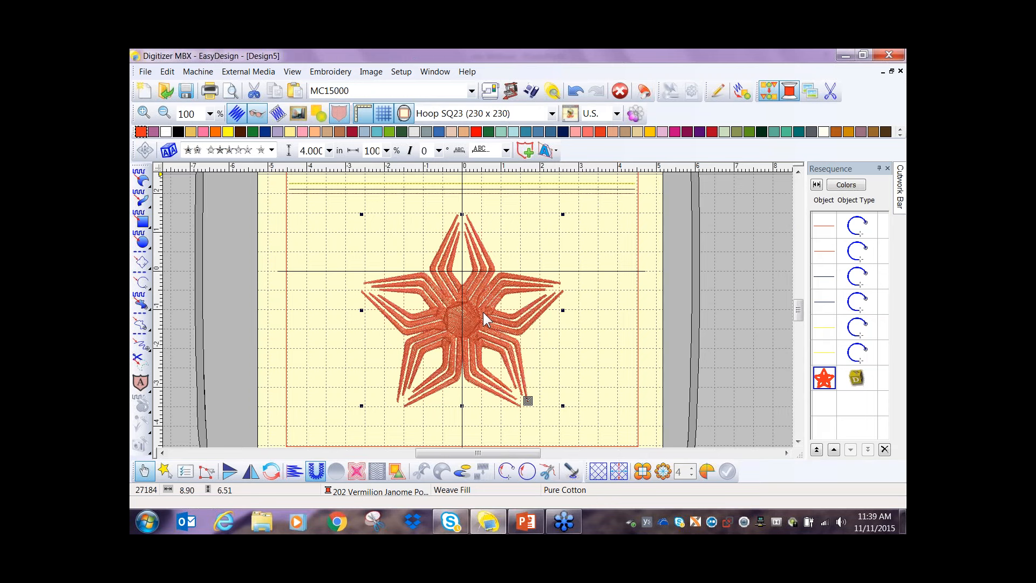
pyautogui.click(398, 472)
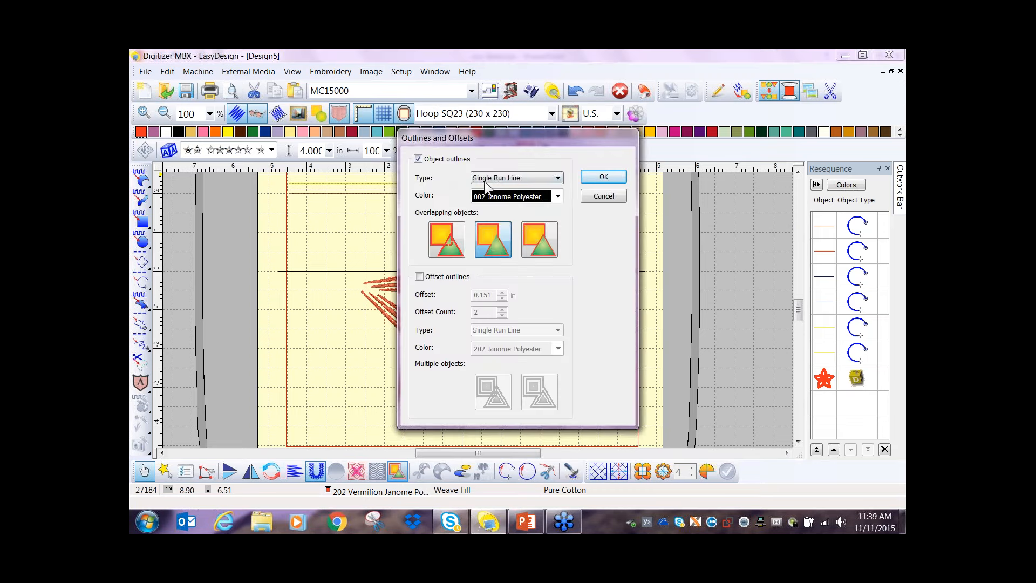
pyautogui.click(558, 178)
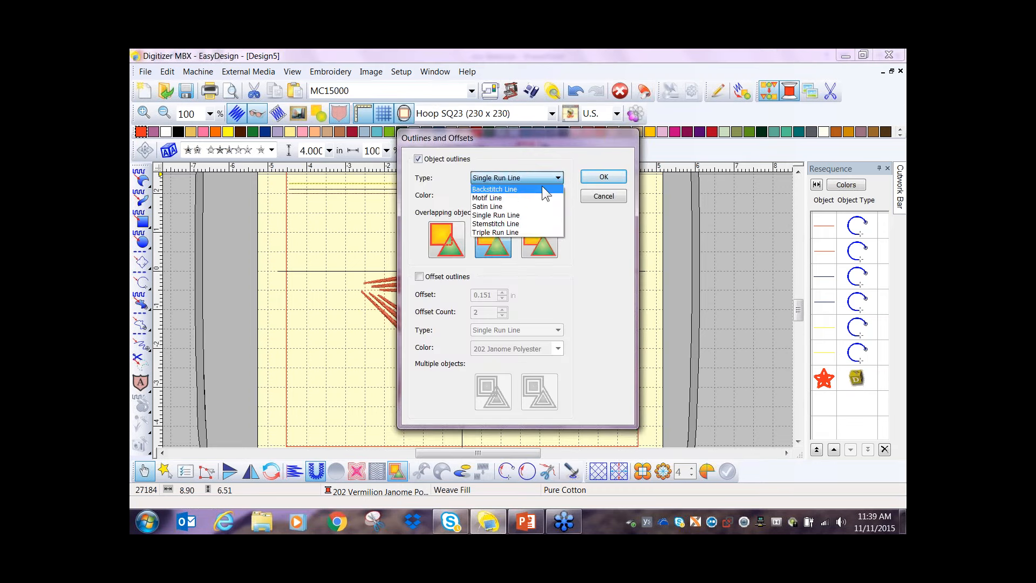
pyautogui.click(531, 188)
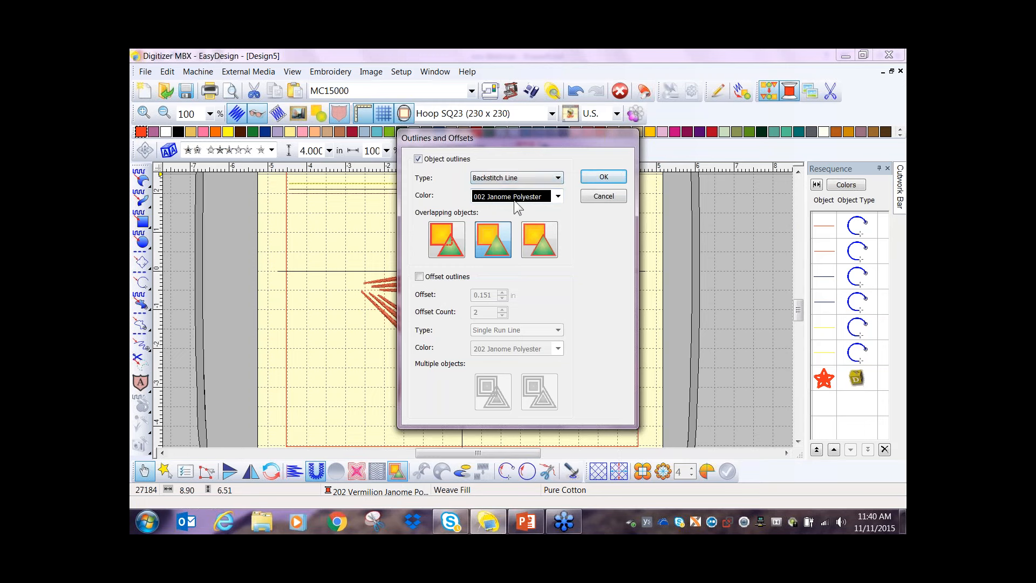
pyautogui.click(605, 177)
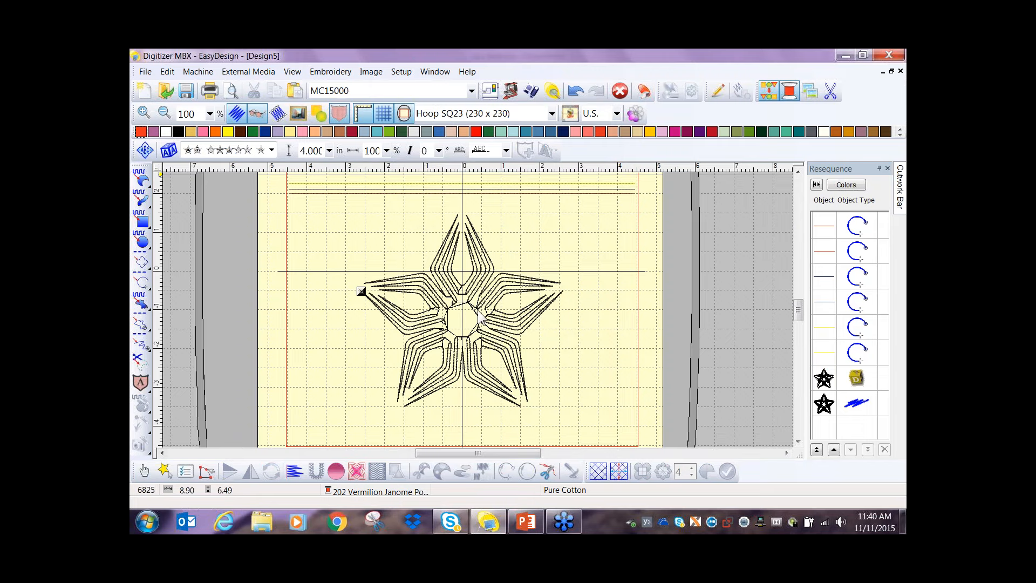
# - Copy the star's backstitch outline to an empty area beside the original, over the hoop's right edge
pyautogui.scroll(1, 479, 310)
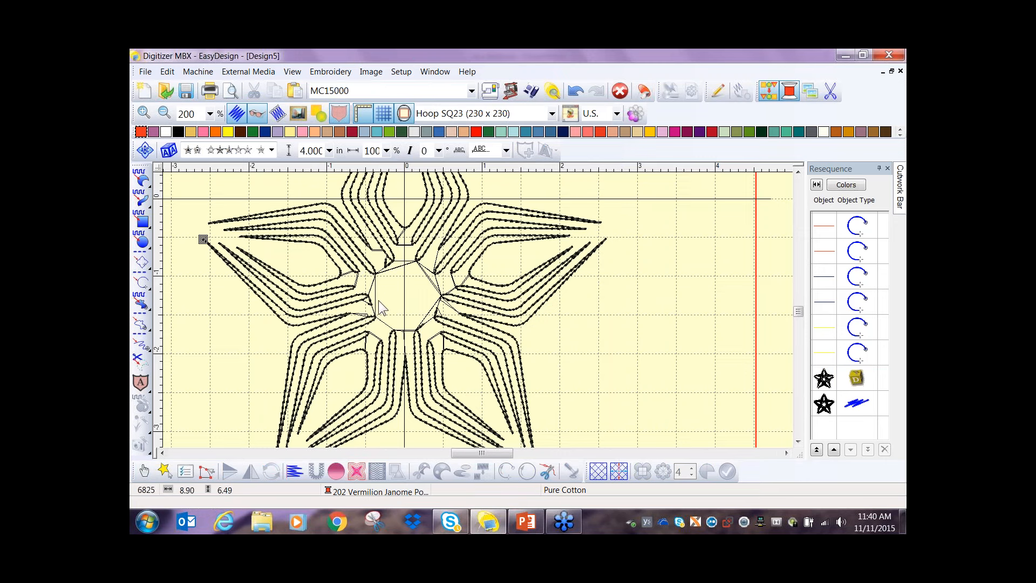
pyautogui.scroll(-1, 419, 295)
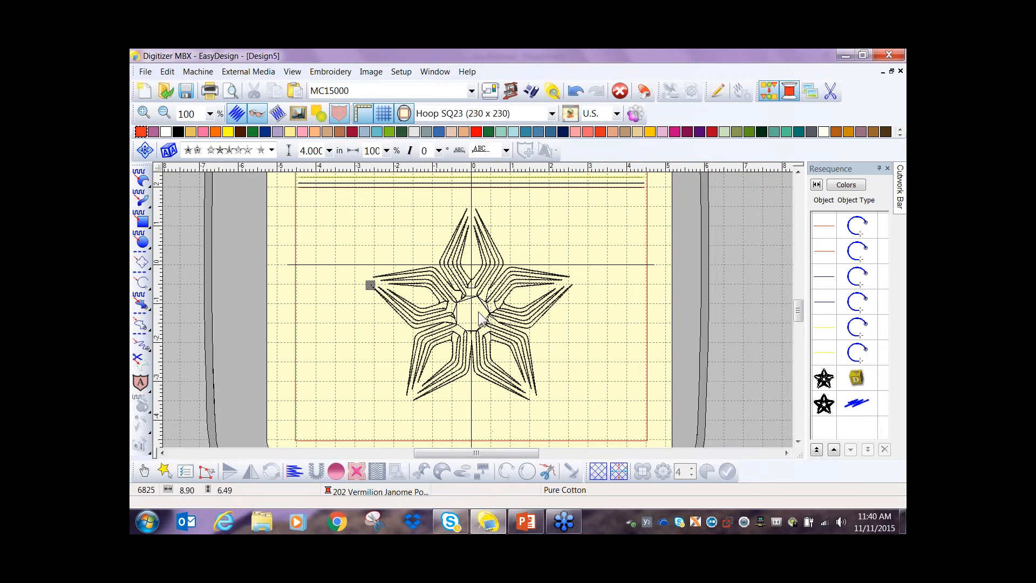
pyautogui.click(478, 282)
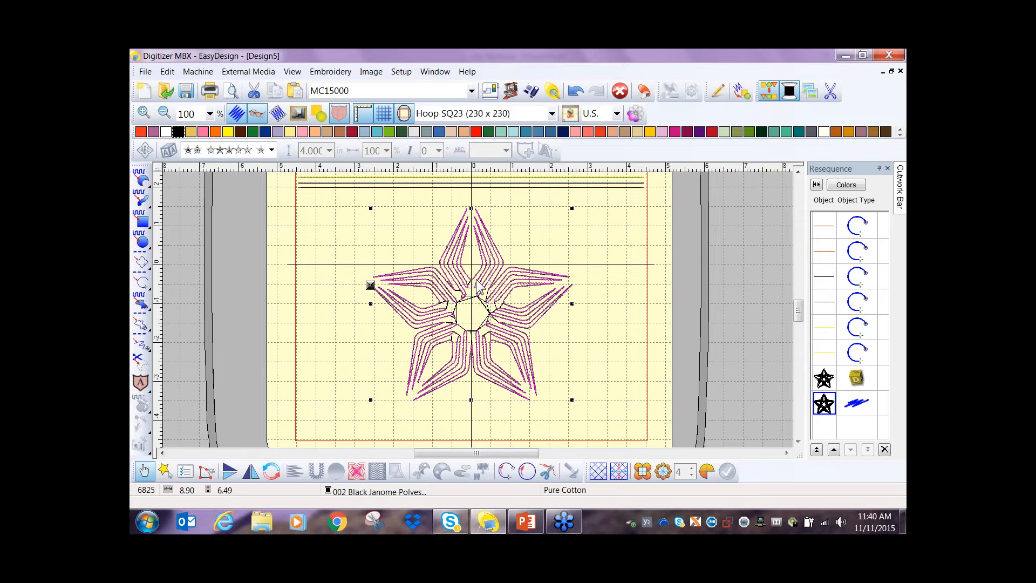
pyautogui.moveTo(477, 281); pyautogui.dragTo(671, 354)
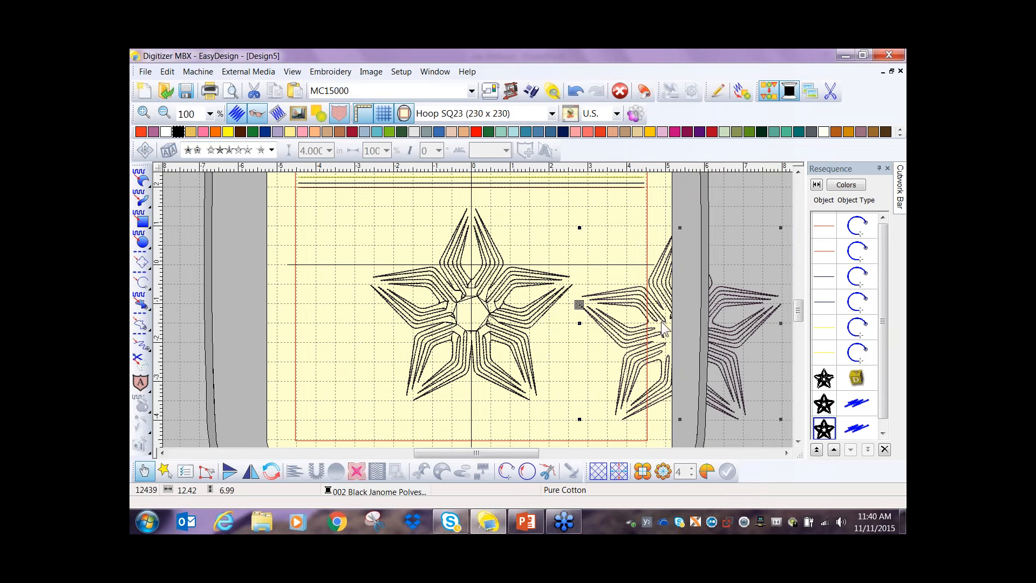
# - Delete the original outline and the star lettering, and move the copied outline back to the hoop's vertical center below the zipper lines
pyautogui.click(502, 323)
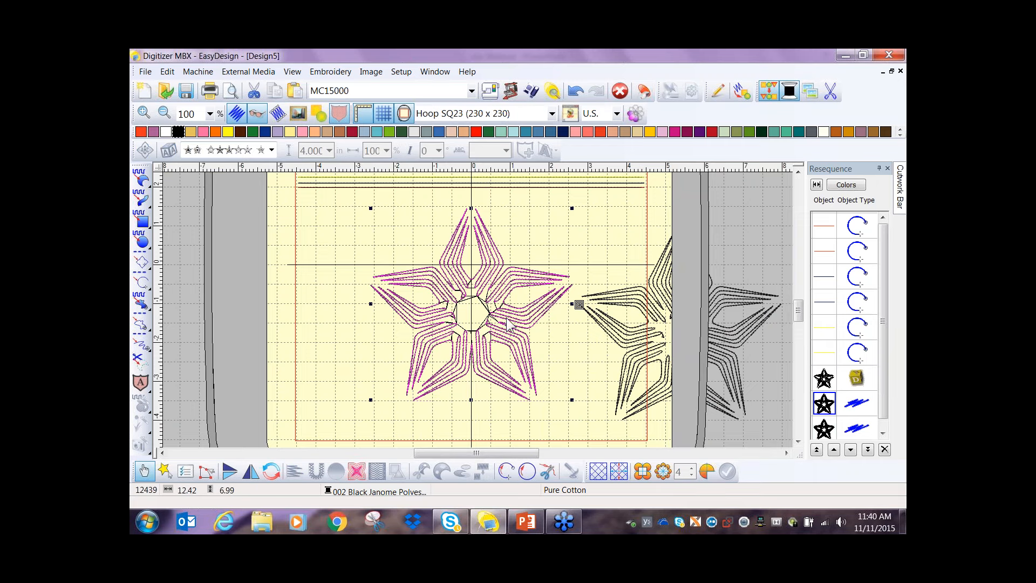
pyautogui.press('Delete')
pyautogui.click(508, 320)
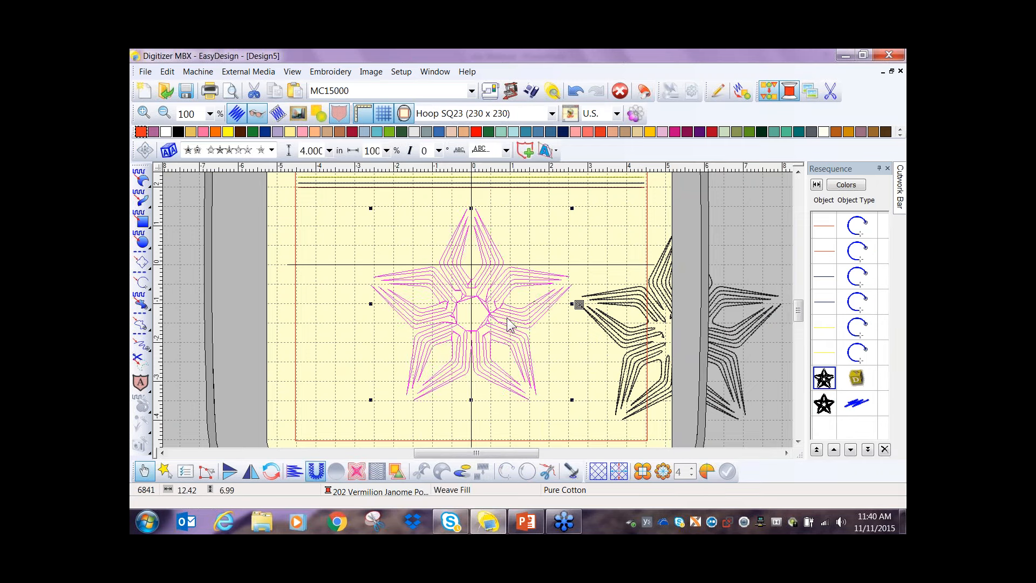
pyautogui.press('Delete')
pyautogui.click(646, 337)
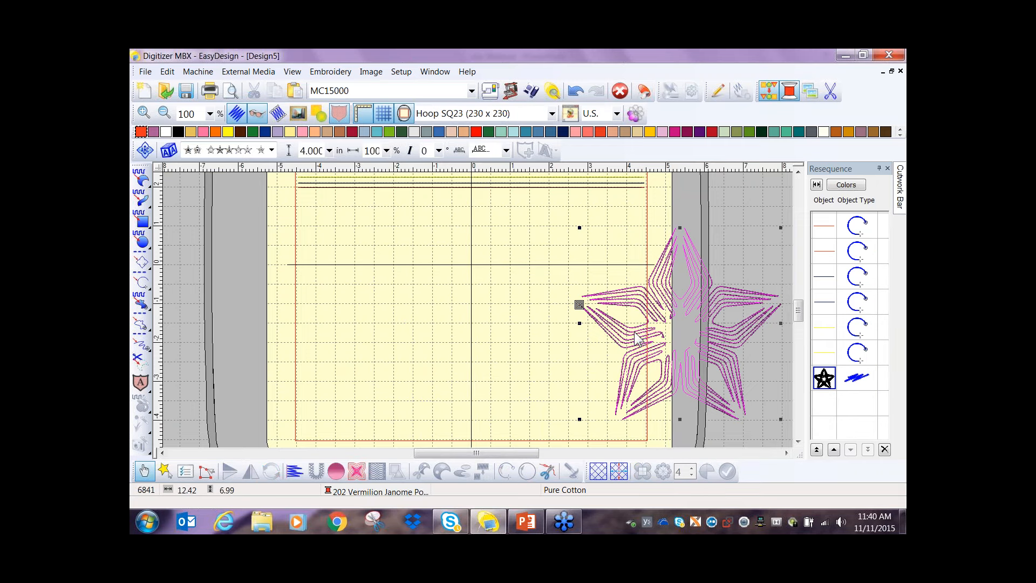
pyautogui.moveTo(647, 341); pyautogui.dragTo(442, 328)
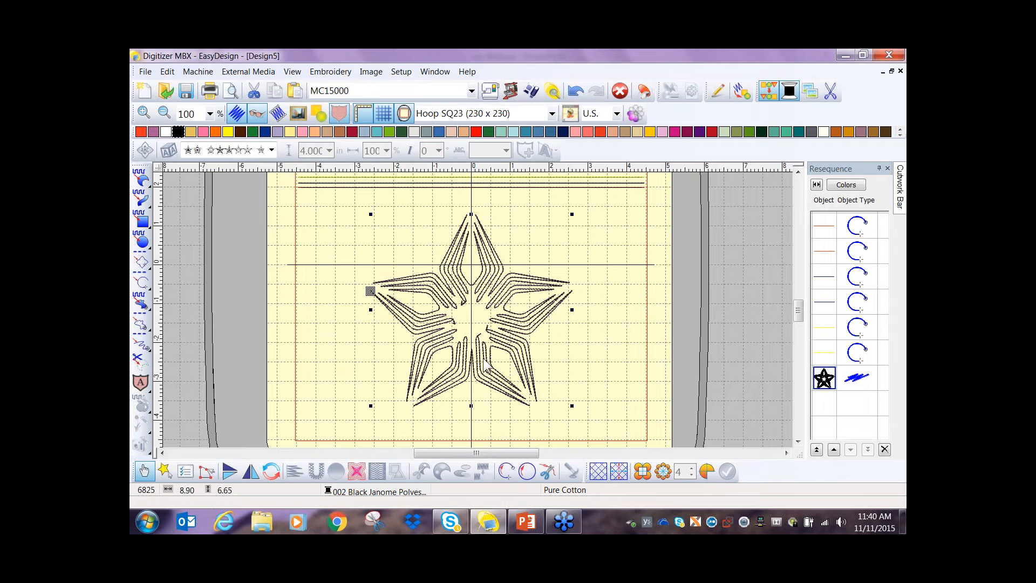
# - Reshape the star outline by deleting the stray end points at the two inner tips on the lower right of its center
pyautogui.scroll(1, 497, 358)
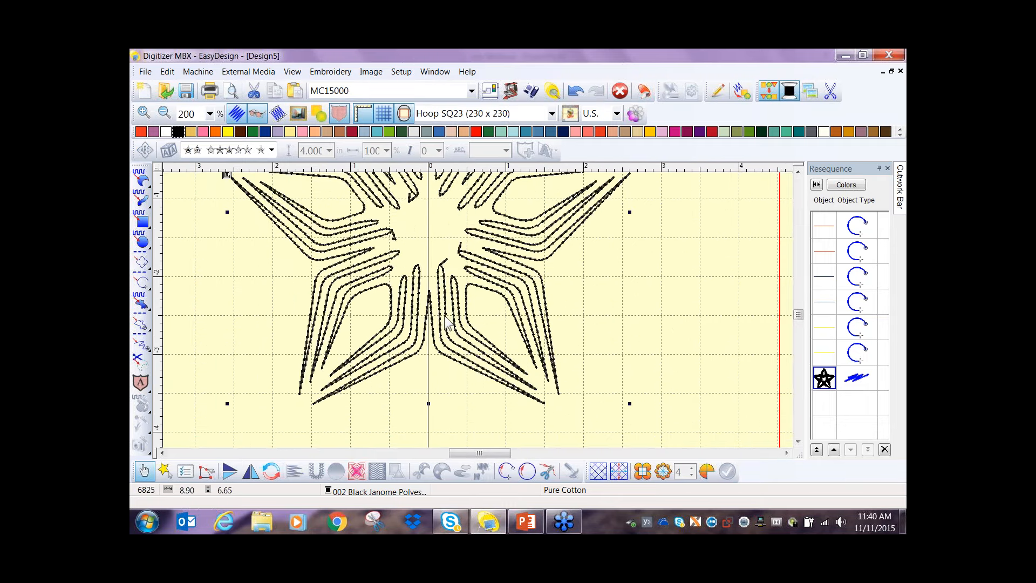
pyautogui.scroll(1, 446, 323)
pyautogui.scroll(-1, 502, 286)
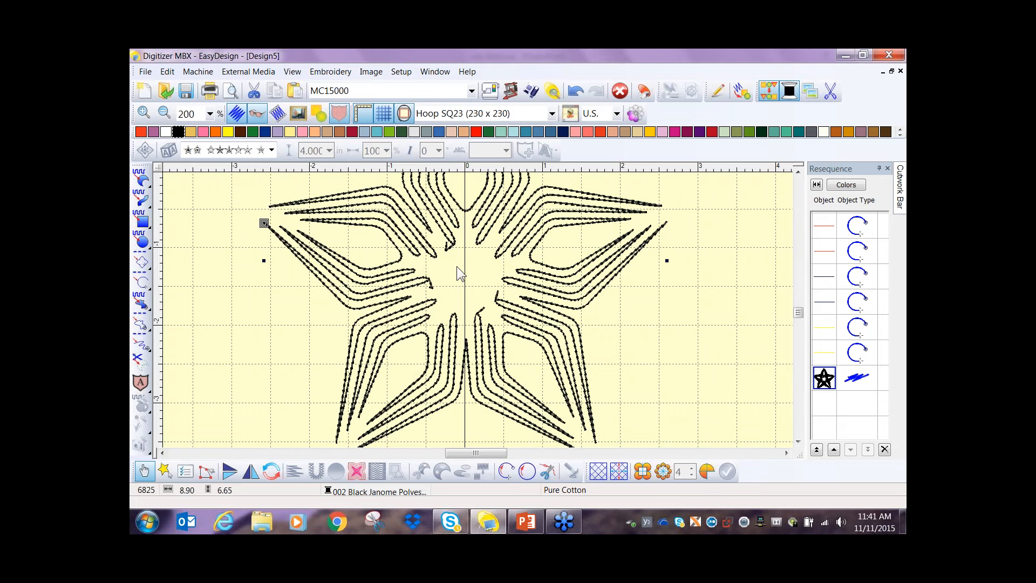
pyautogui.scroll(2, 480, 317)
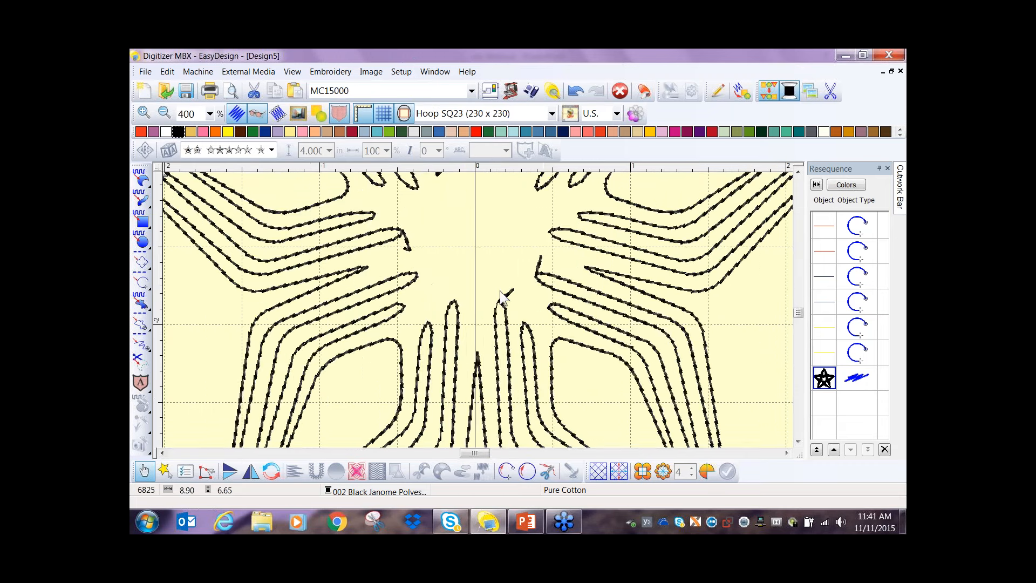
pyautogui.scroll(1, 481, 318)
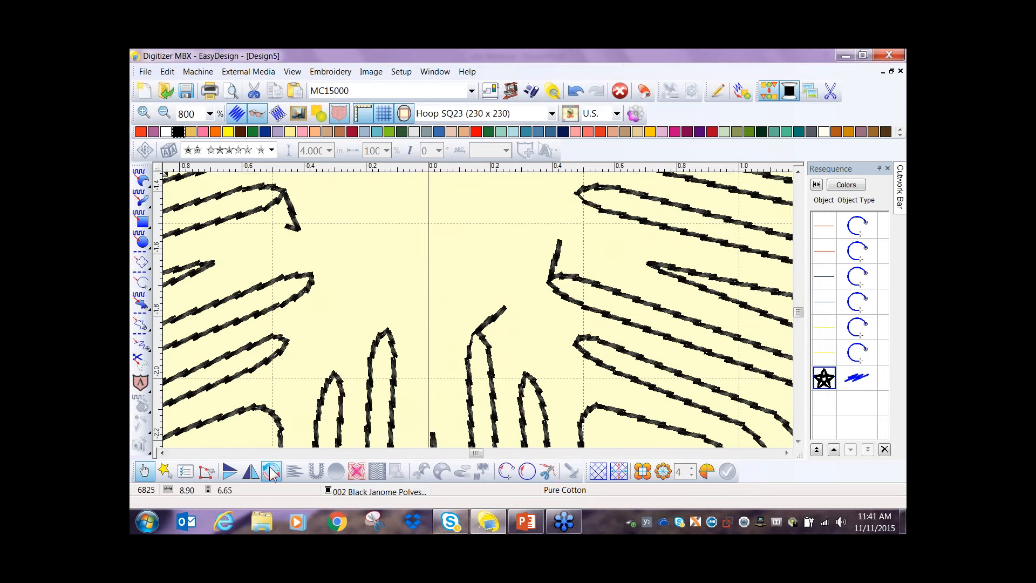
pyautogui.click(207, 472)
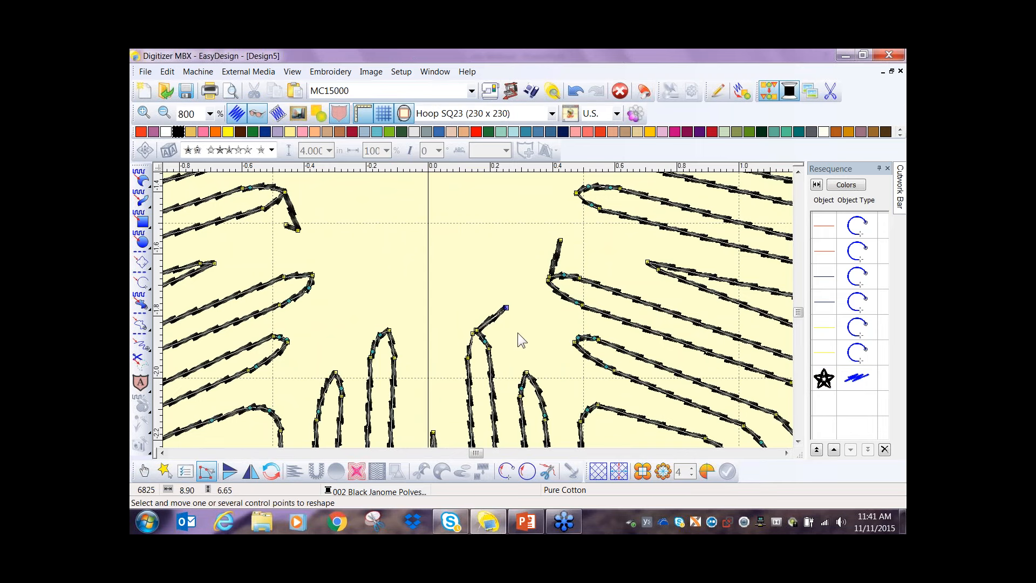
pyautogui.press('Delete')
pyautogui.moveTo(533, 221); pyautogui.dragTo(573, 247)
pyautogui.press('Delete')
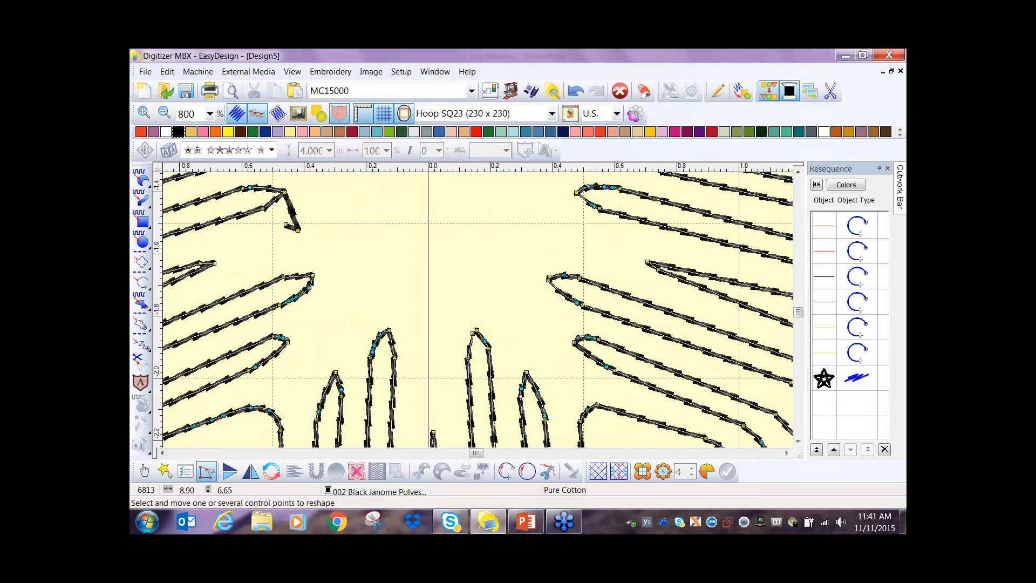
pyautogui.scroll(-1, 507, 212)
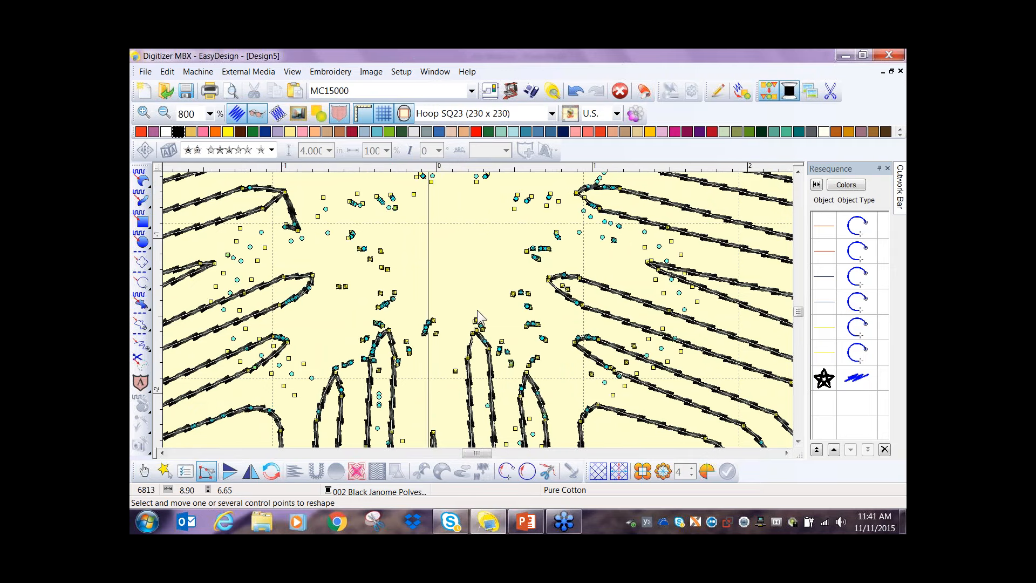
pyautogui.scroll(2, 478, 315)
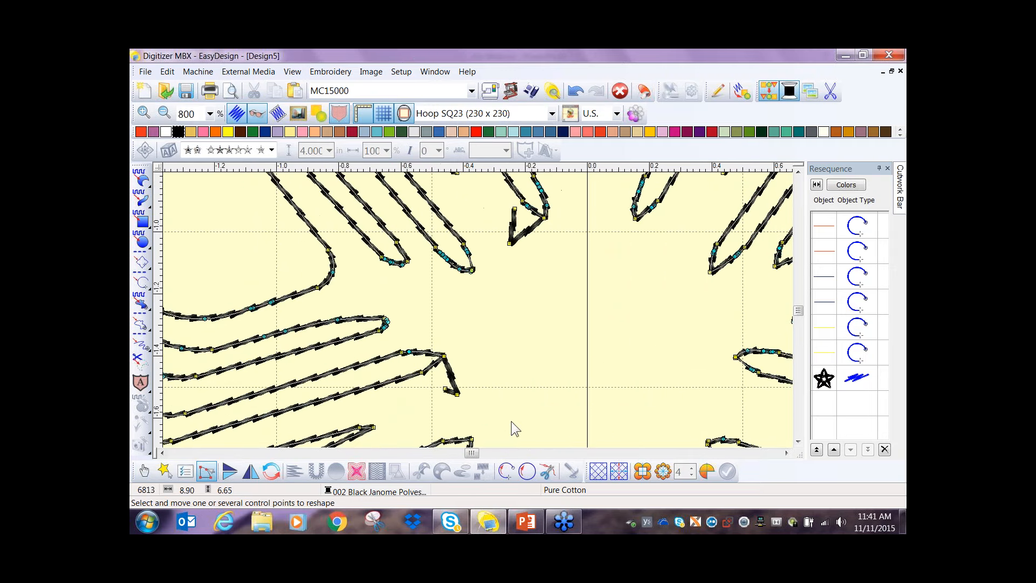
# - Delete the stray end points at the two remaining inner tips, left and upper left of the star's center, and finish reshaping the outline
pyautogui.moveTo(494, 409); pyautogui.dragTo(436, 379)
pyautogui.press('Delete')
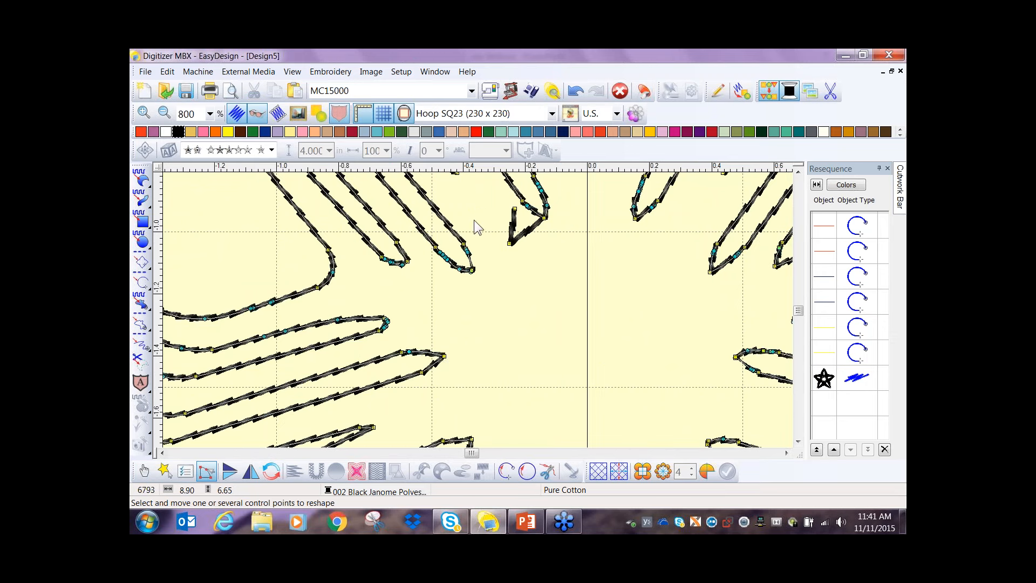
pyautogui.moveTo(480, 196); pyautogui.dragTo(520, 256)
pyautogui.press('Delete')
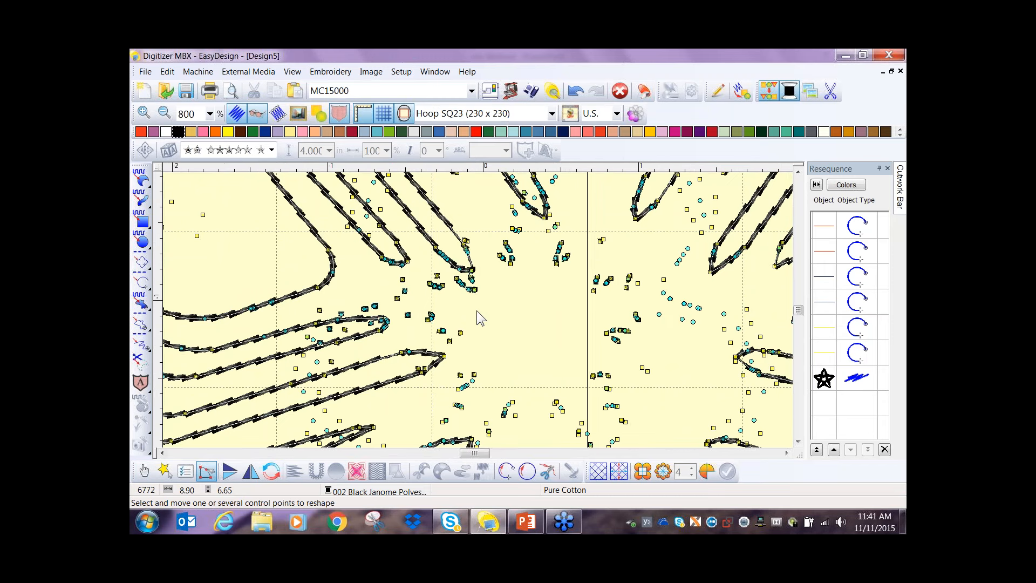
pyautogui.scroll(-1, 477, 310)
pyautogui.scroll(-1, 470, 316)
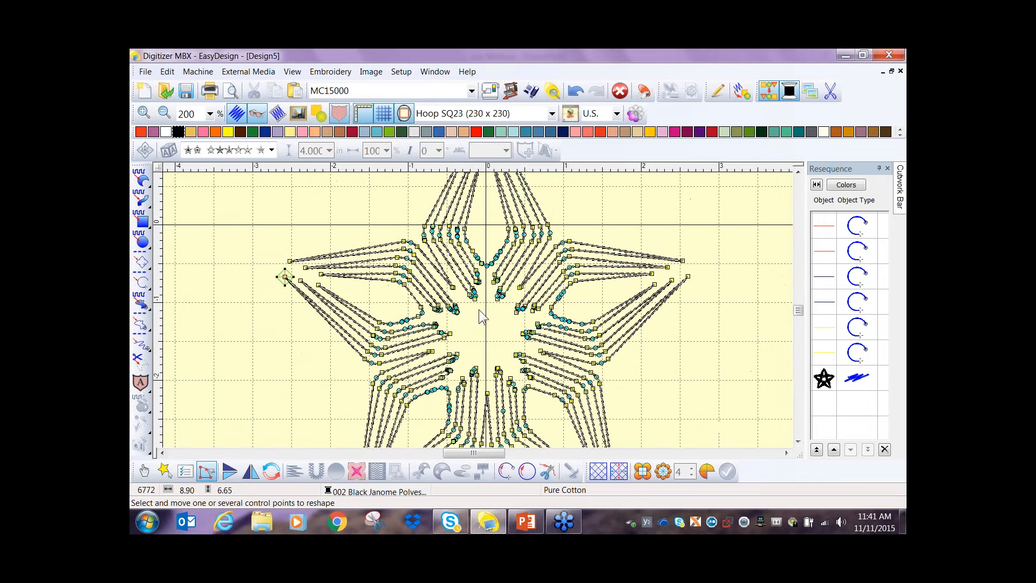
pyautogui.scroll(-1, 478, 310)
pyautogui.press('Escape')
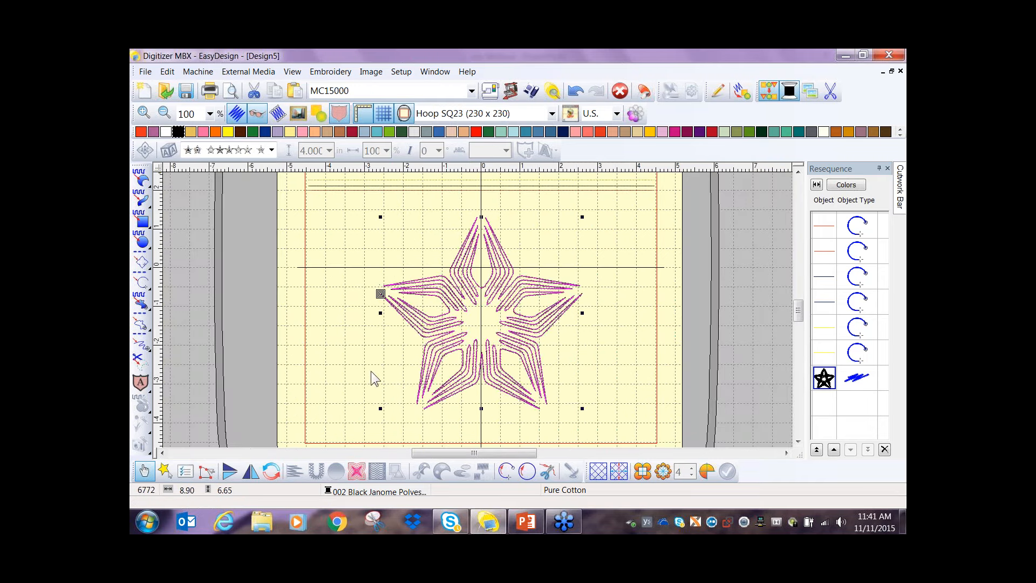
# - Set the star outline's backstitch thickness to 0.010 in and its overlap to 70%
pyautogui.scroll(1, 471, 313)
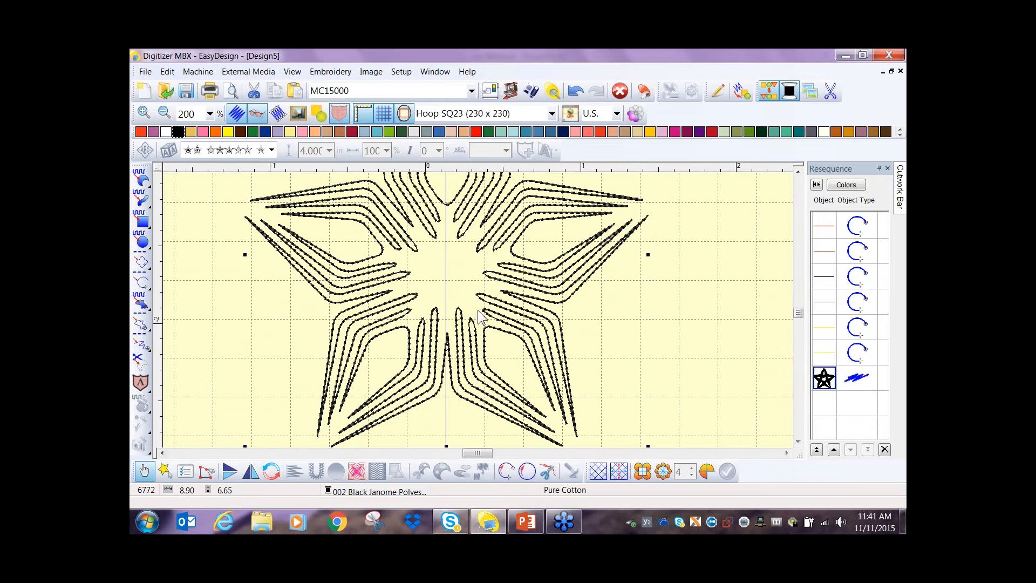
pyautogui.scroll(1, 478, 309)
pyautogui.scroll(1, 479, 317)
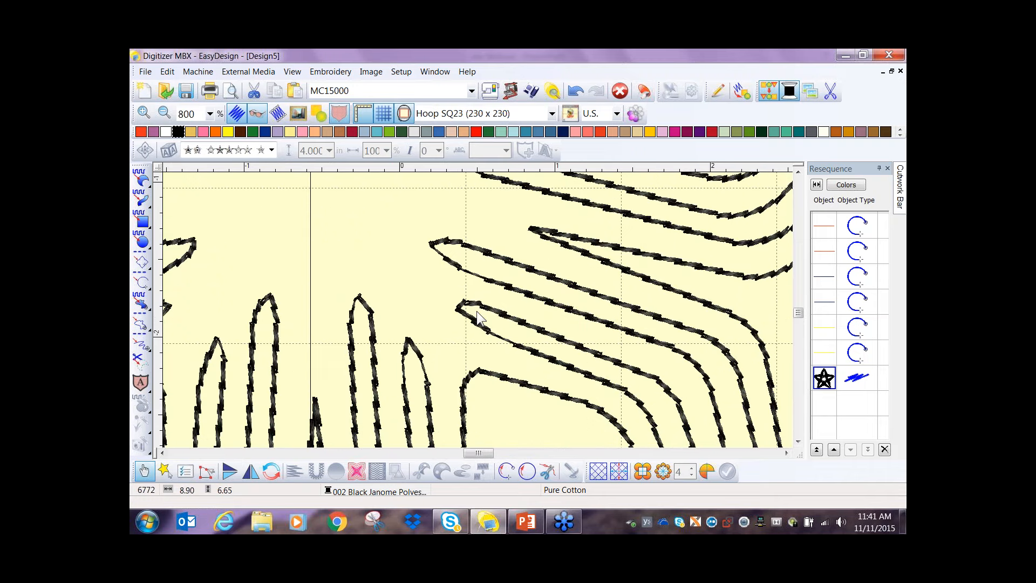
pyautogui.scroll(-1, 477, 316)
pyautogui.scroll(-1, 474, 320)
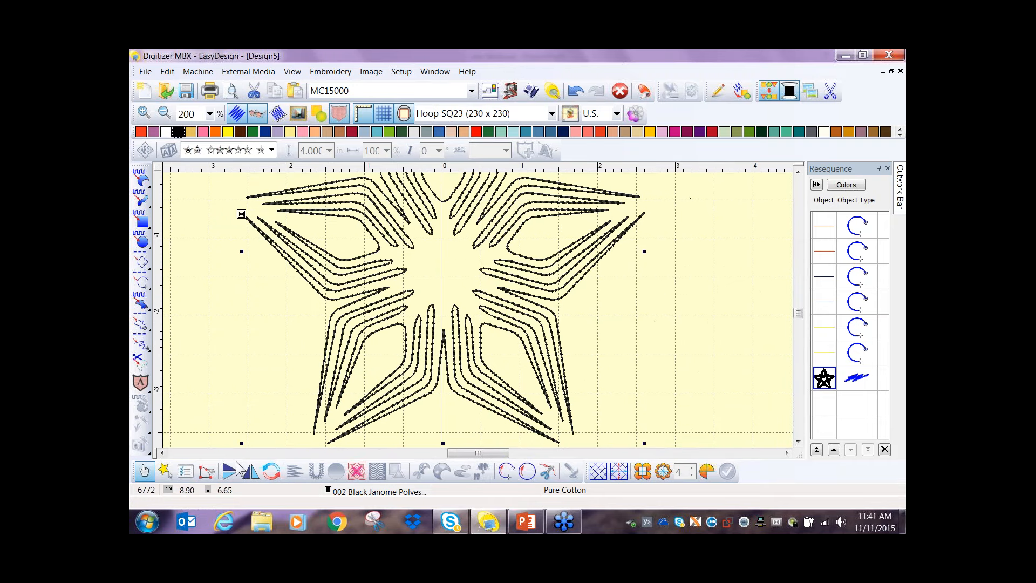
pyautogui.click(185, 471)
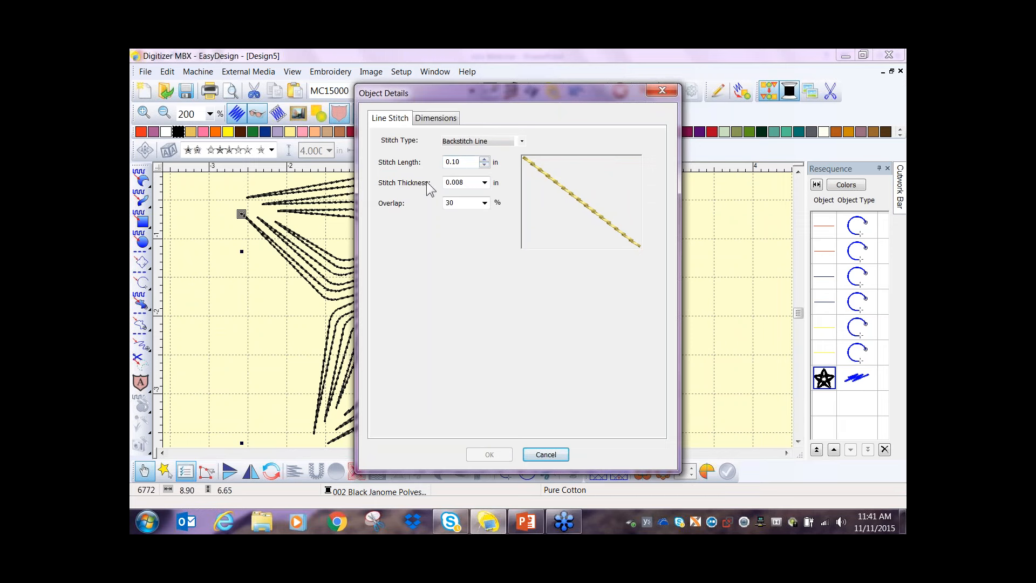
pyautogui.click(485, 183)
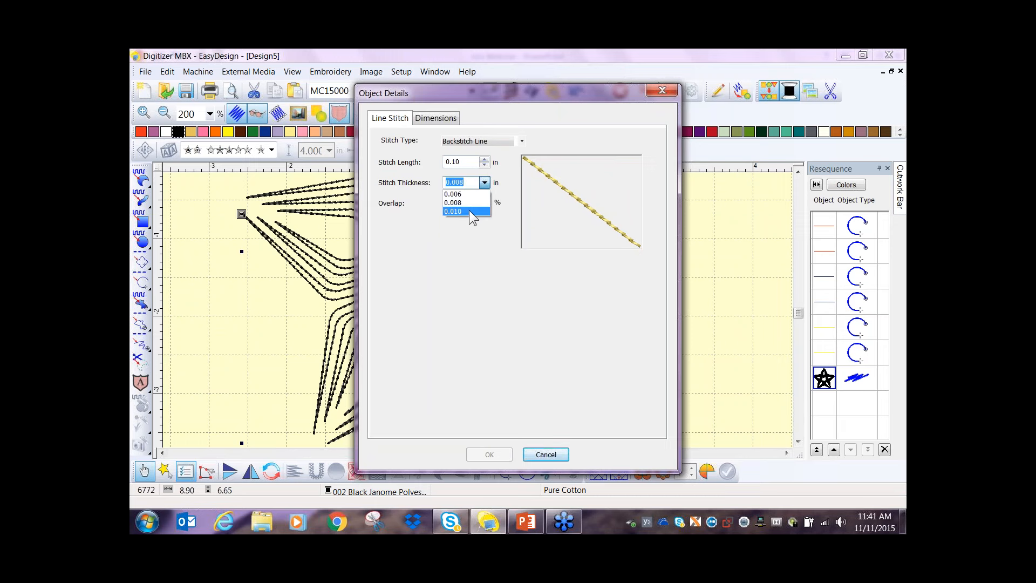
pyautogui.click(468, 211)
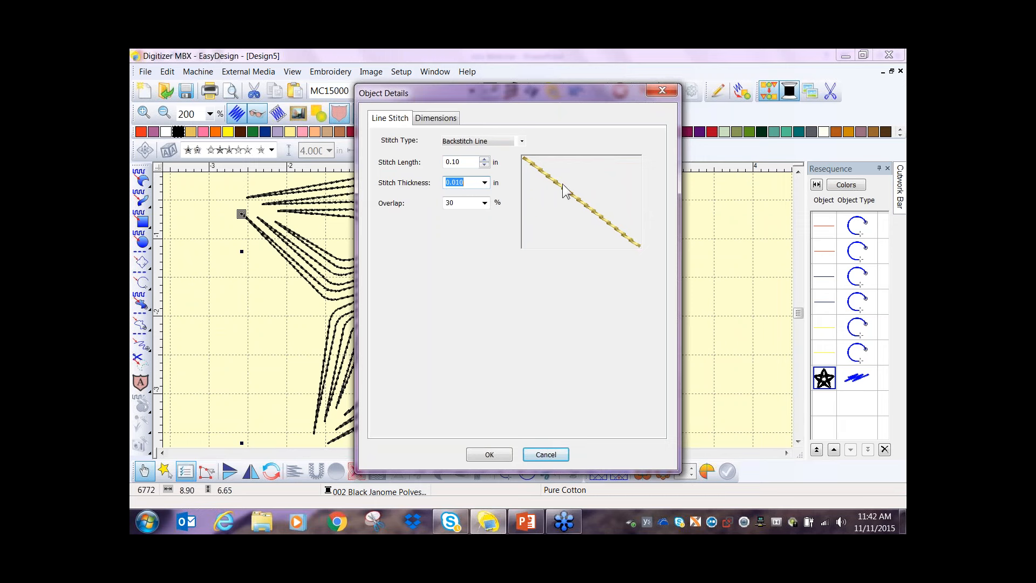
pyautogui.click(484, 203)
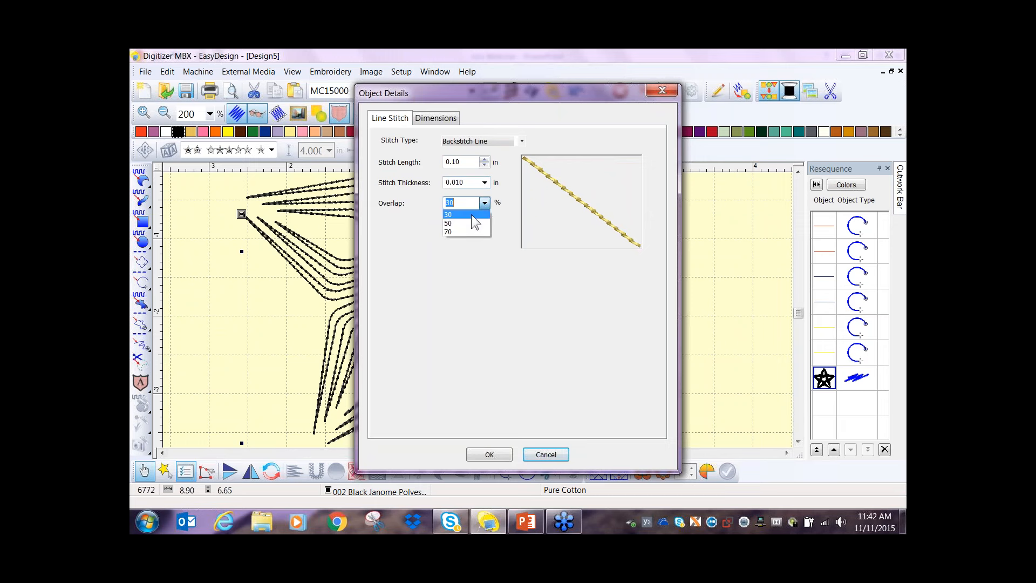
pyautogui.click(462, 232)
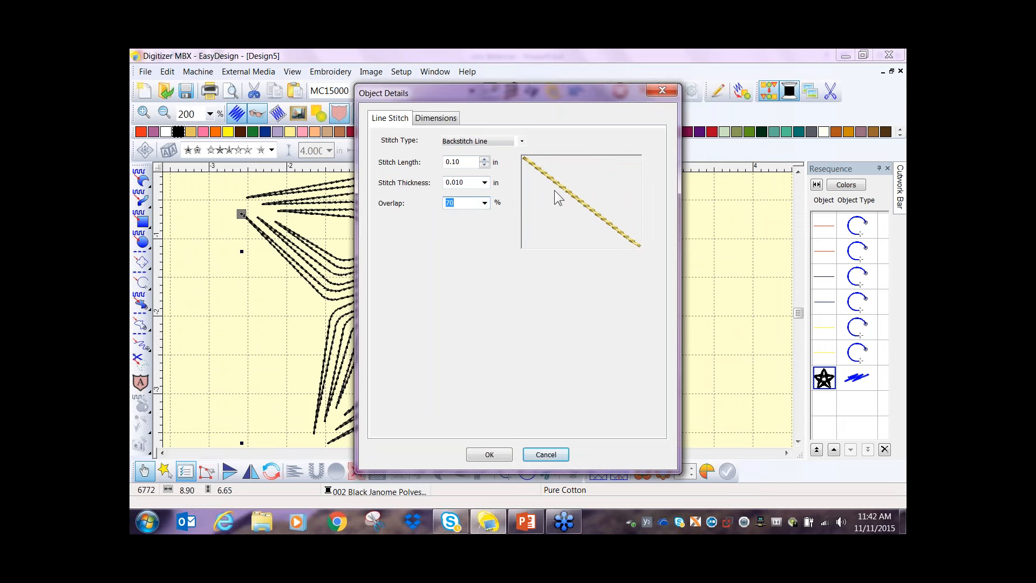
pyautogui.press('Up')
pyautogui.press('Down')
pyautogui.click(491, 456)
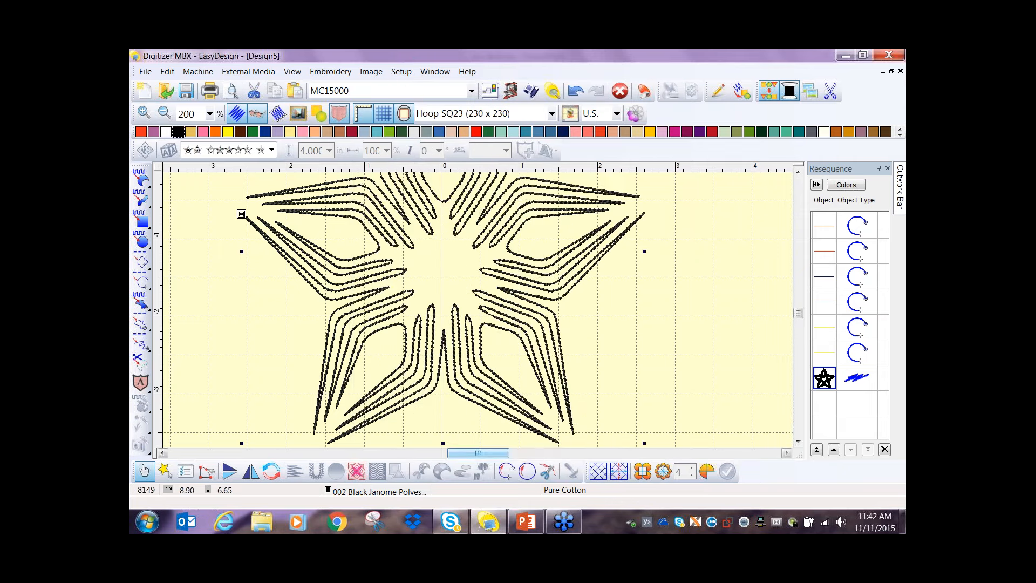
# - Add Echo ambience quilting in a 6.75 in high by 8.75 in wide block with a digitized center placed at the middle of the star
pyautogui.scroll(-2, 468, 292)
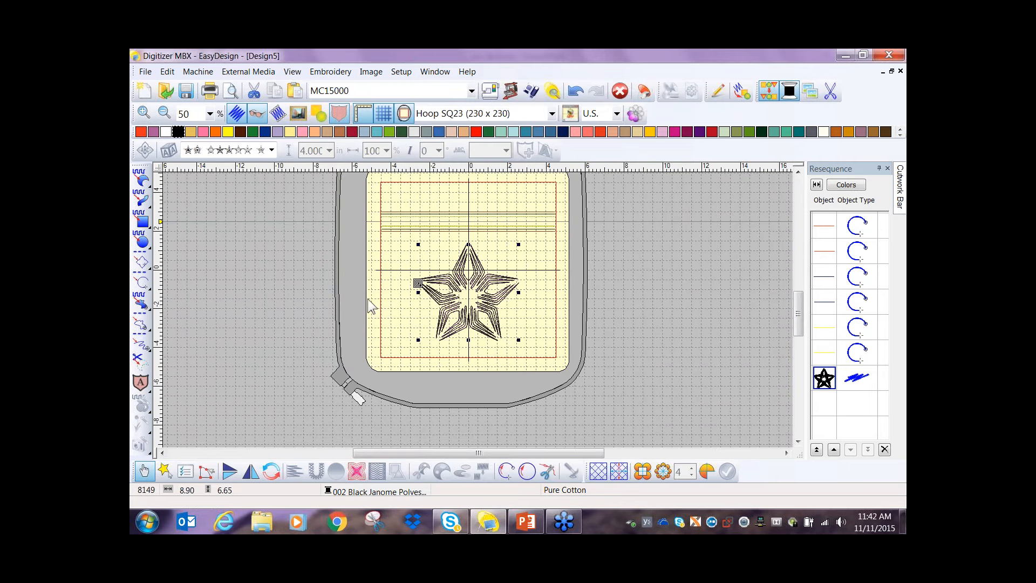
pyautogui.click(328, 327)
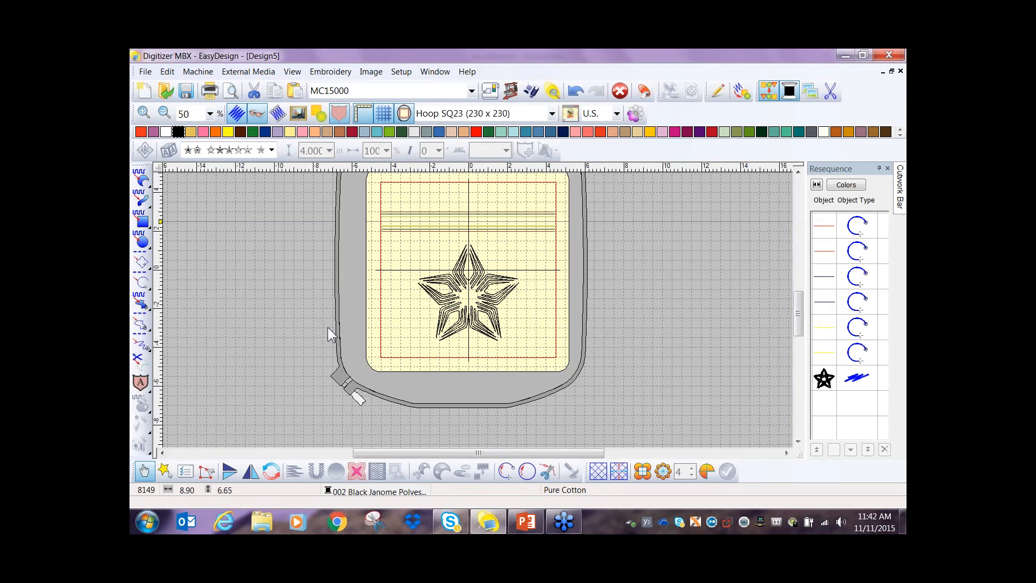
pyautogui.click(356, 472)
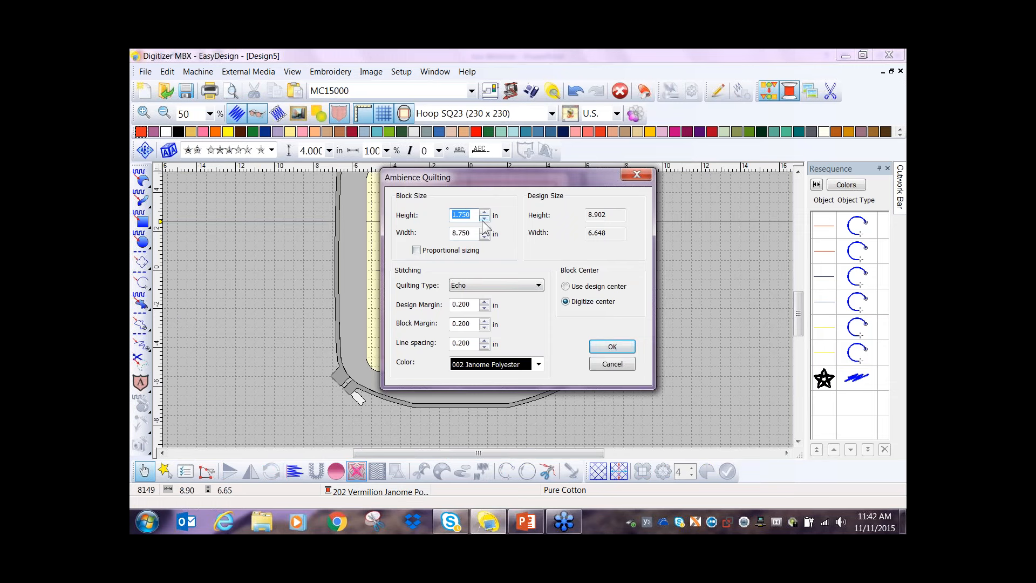
pyautogui.write('6.75')
pyautogui.click(565, 301)
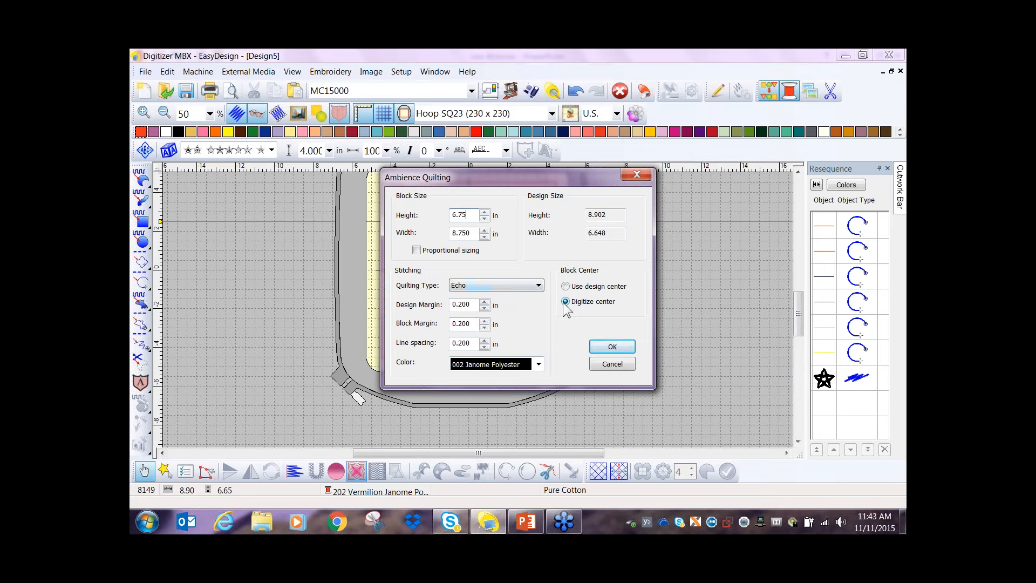
pyautogui.click(612, 347)
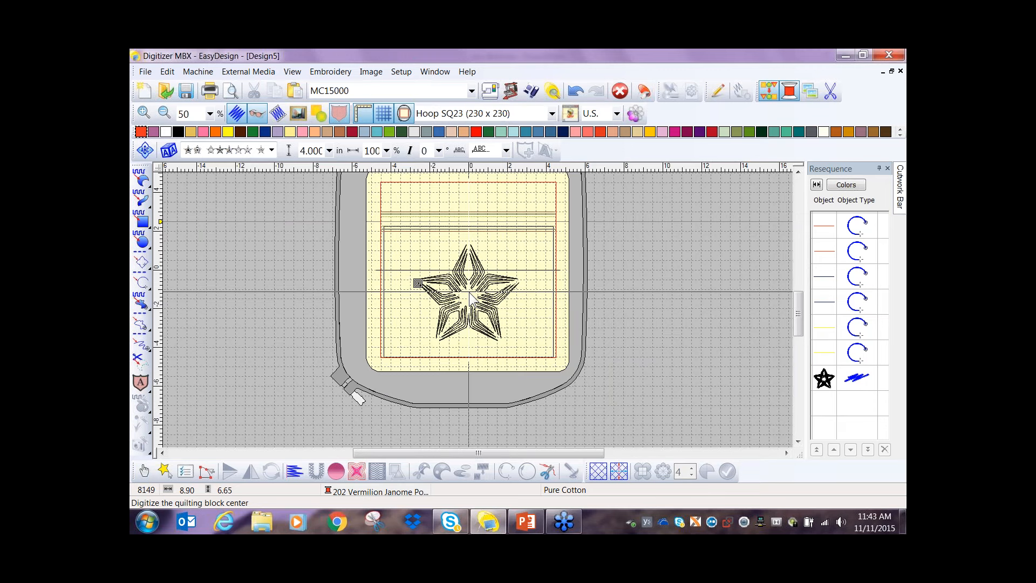
pyautogui.click(468, 292)
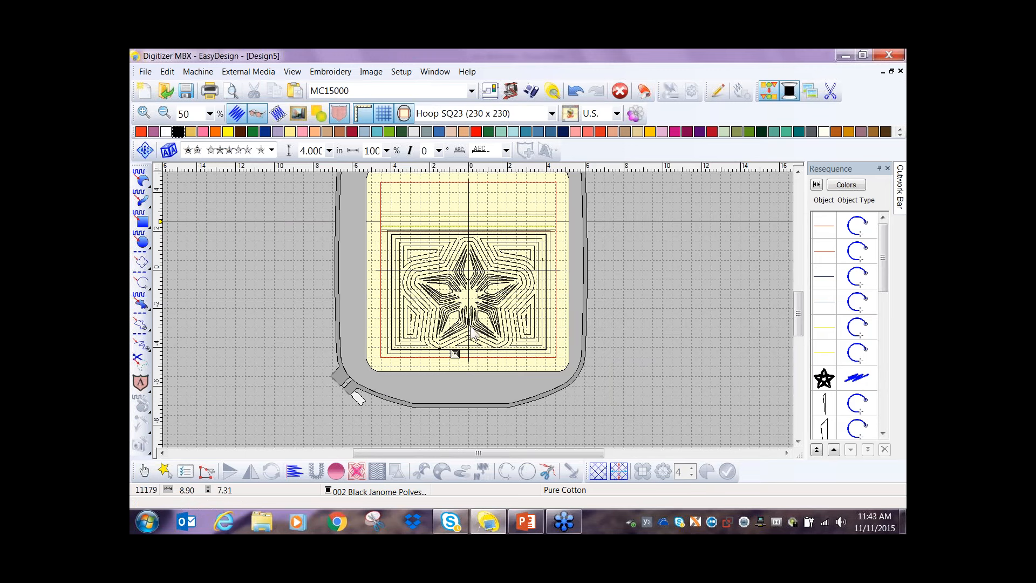
# - Examine the echo quilting around the star and how its block fits the border and the zipper lines
pyautogui.scroll(1, 471, 326)
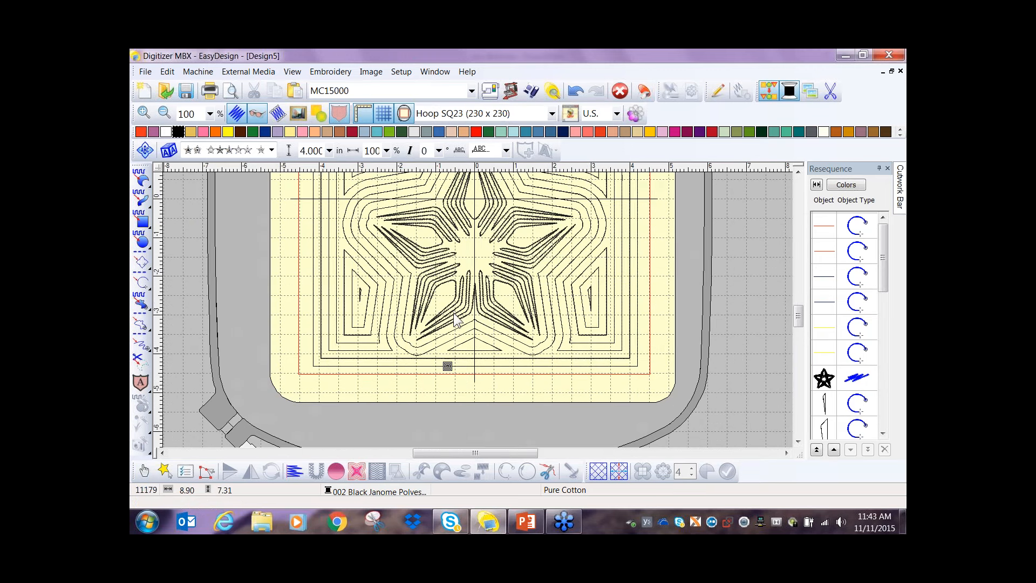
pyautogui.scroll(1, 426, 333)
pyautogui.scroll(-1, 488, 375)
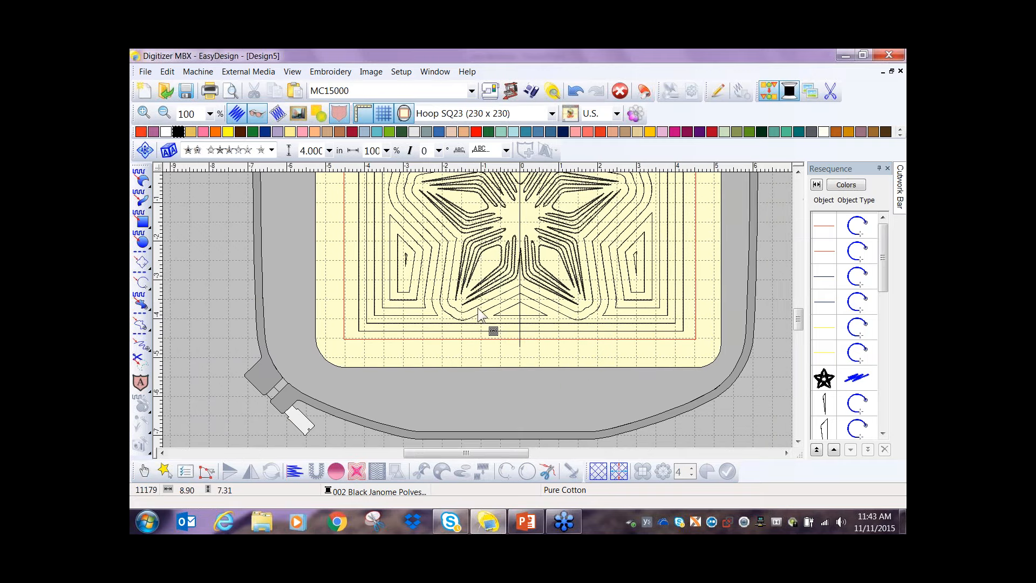
pyautogui.scroll(-1, 571, 321)
pyautogui.scroll(1, 480, 320)
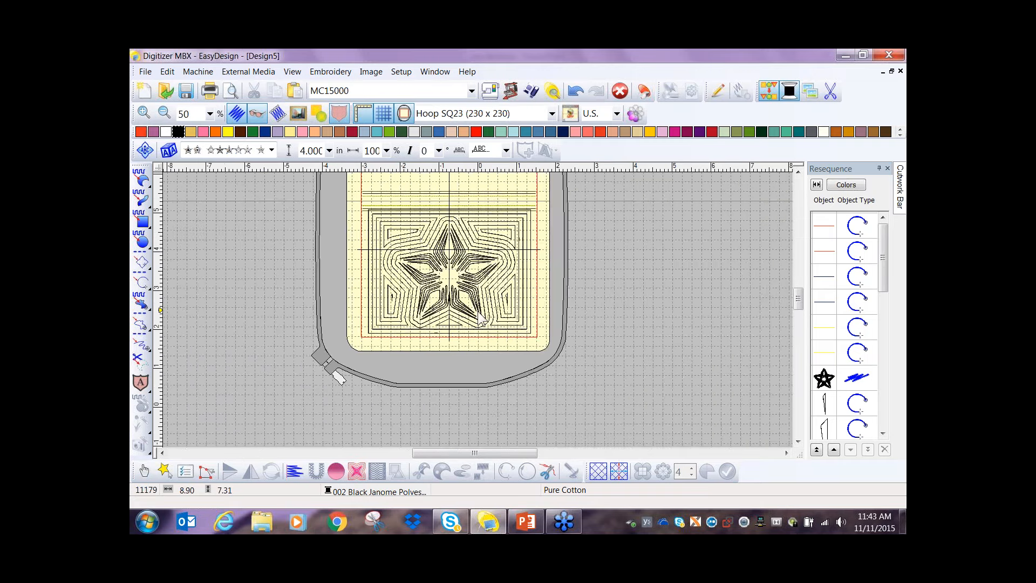
pyautogui.scroll(1, 377, 328)
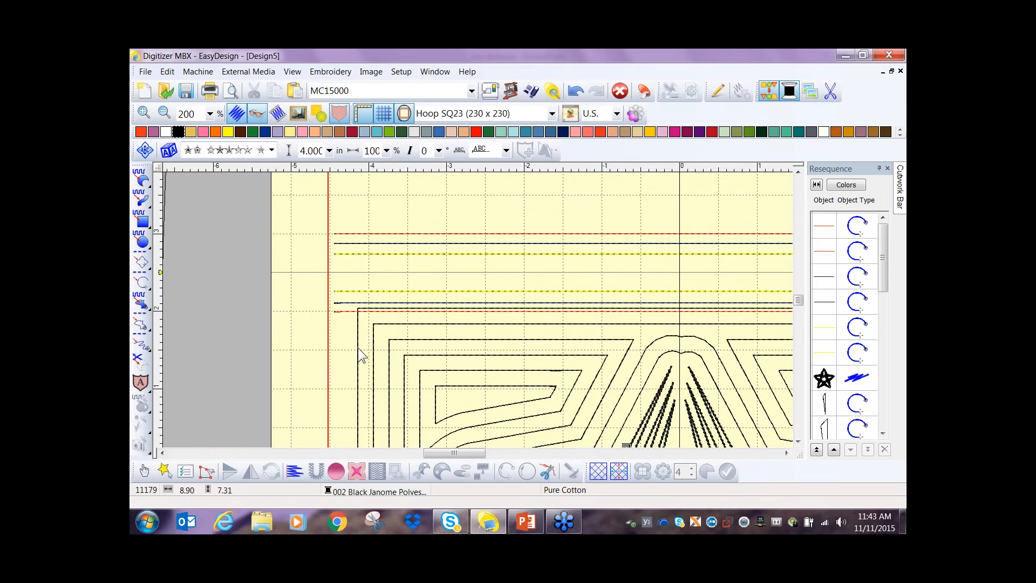
pyautogui.scroll(-1, 475, 318)
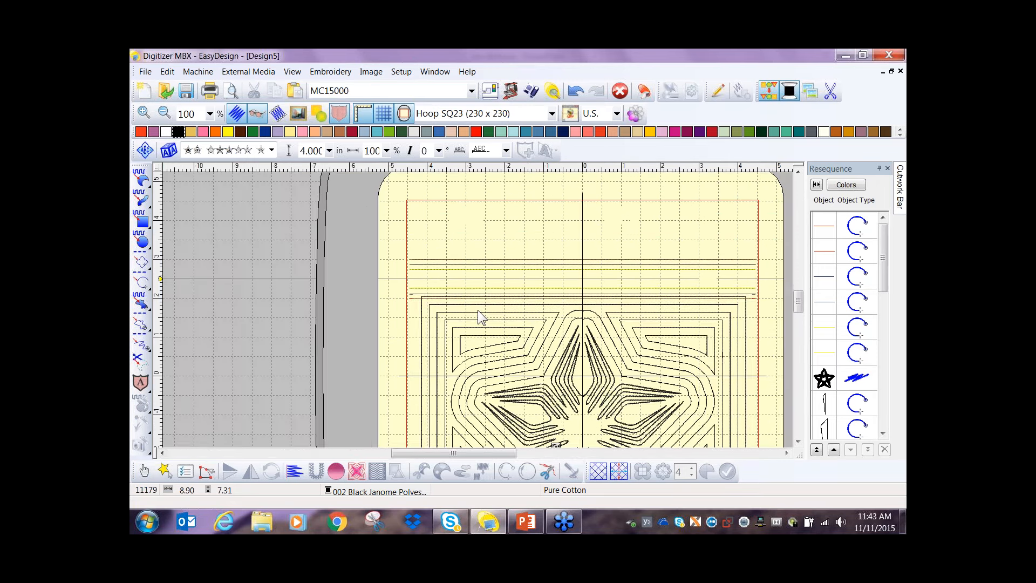
pyautogui.scroll(-1, 477, 310)
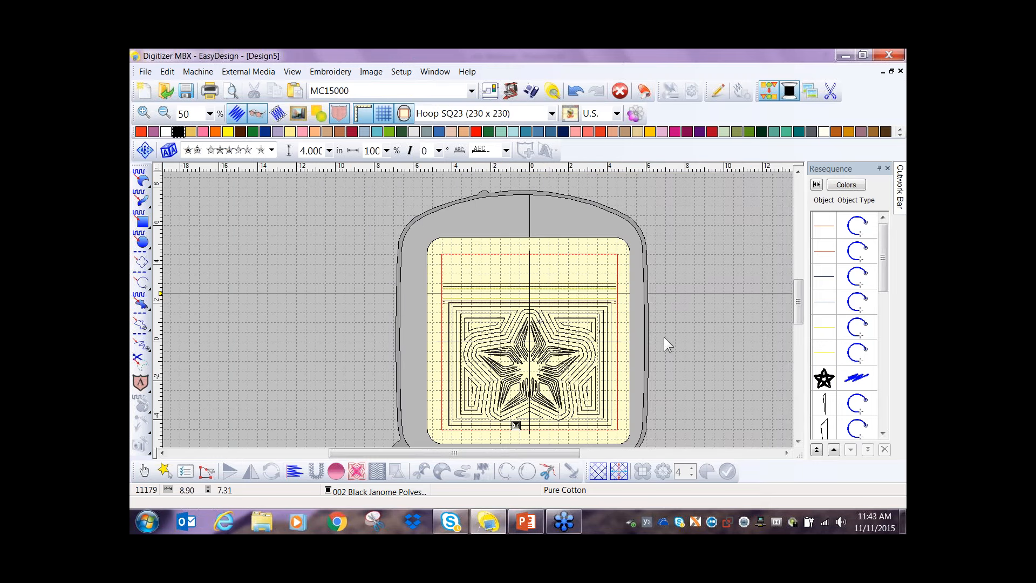
# - Recolor the star's backstitch outline to 235 Burnt Orange and deselect it
pyautogui.click(825, 379)
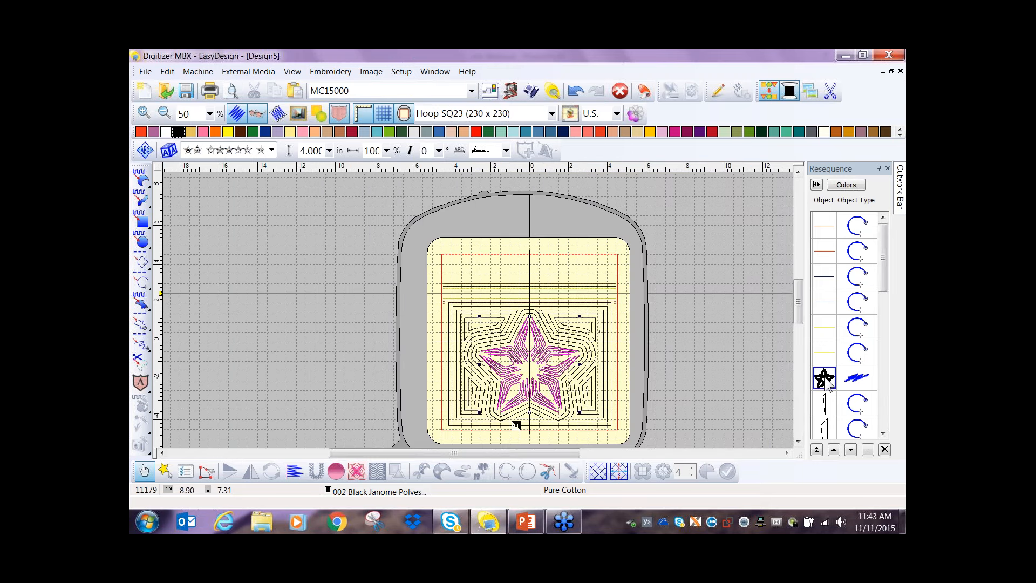
pyautogui.click(600, 132)
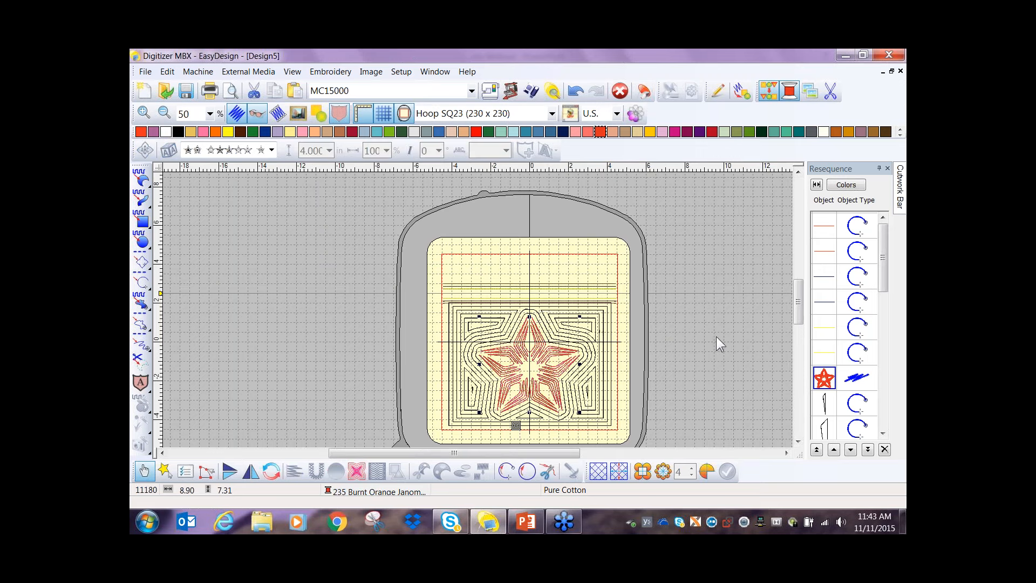
pyautogui.click(716, 335)
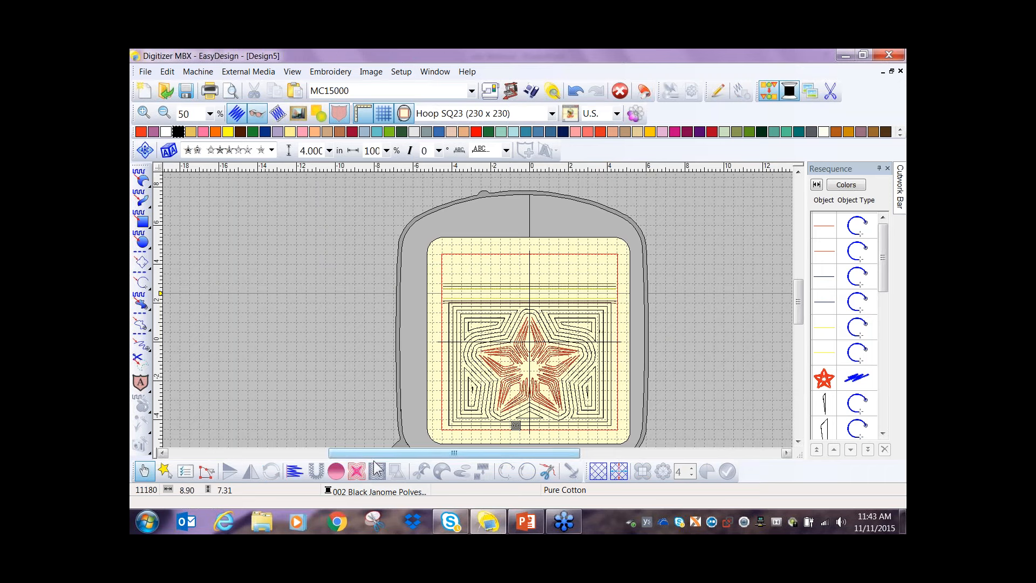
# - Add an Echo ambience quilting block 1.75 in high, centered in the narrow panel above the zipper lines
pyautogui.click(355, 472)
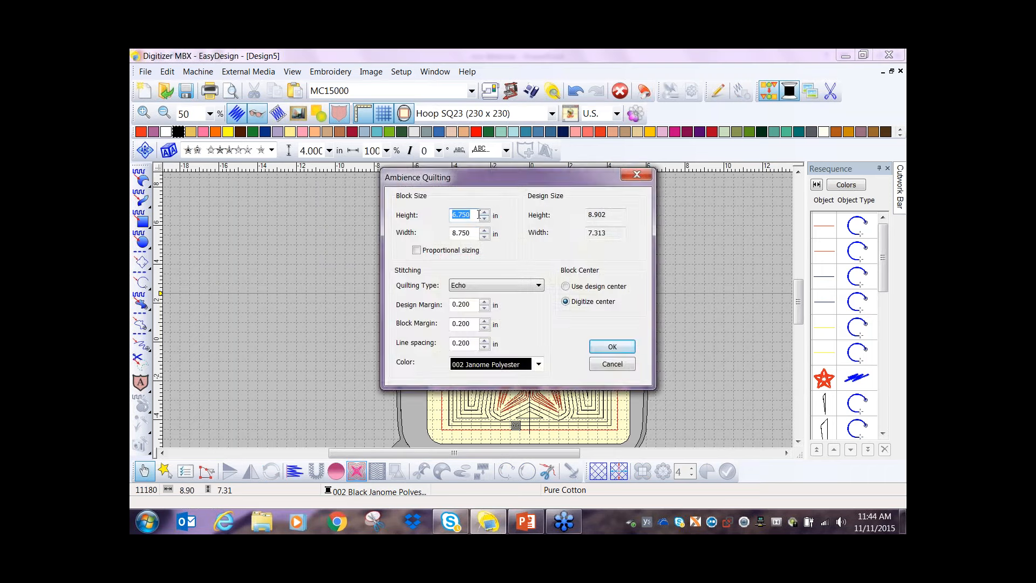
pyautogui.moveTo(476, 215); pyautogui.dragTo(440, 215)
pyautogui.write('1.75')
pyautogui.click(609, 349)
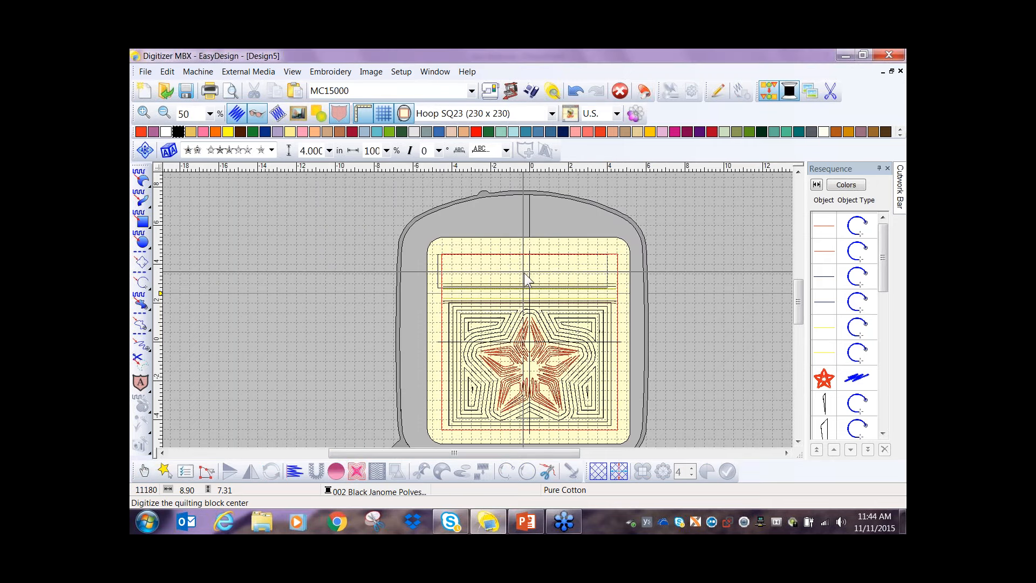
pyautogui.scroll(2, 531, 278)
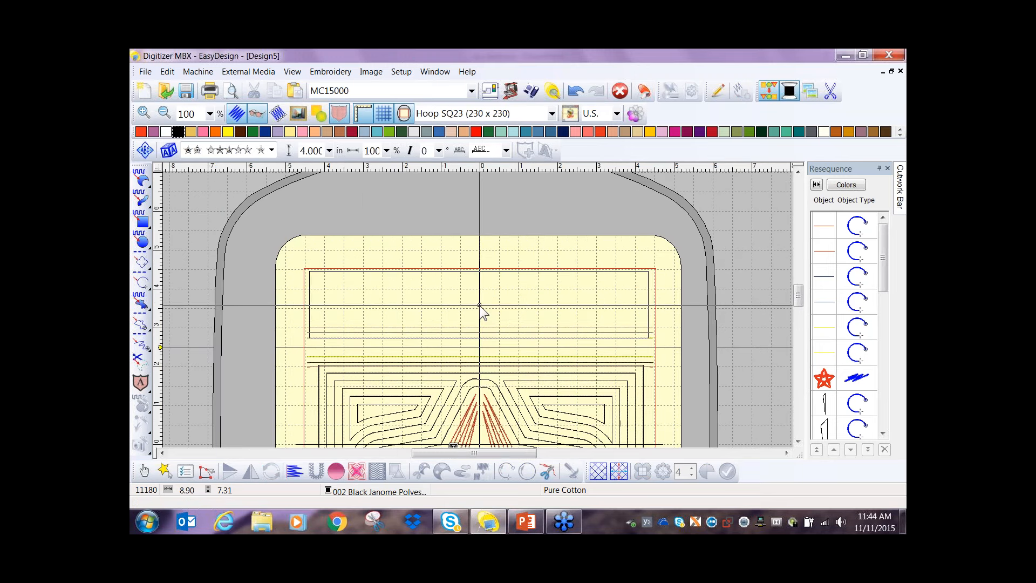
pyautogui.click(480, 306)
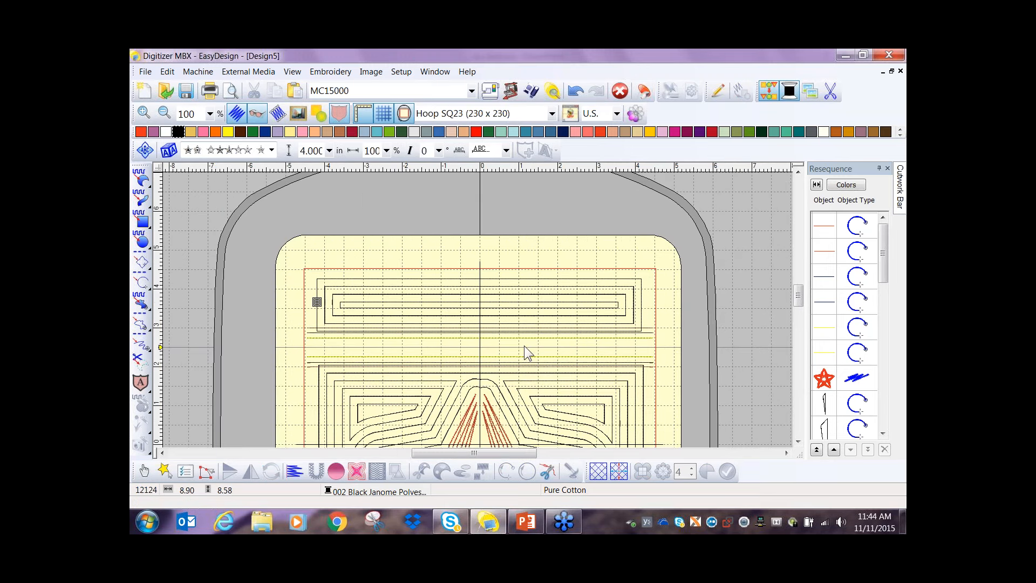
# - Save the zippered star design under the file name "web pocket" in the pocket bag folder
pyautogui.scroll(-2, 412, 296)
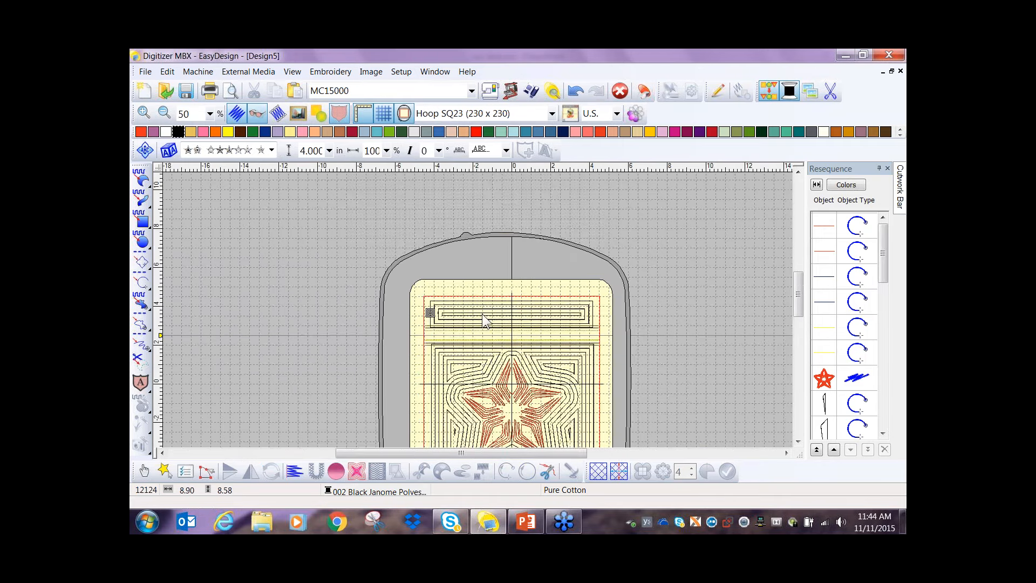
pyautogui.click(145, 72)
pyautogui.click(164, 145)
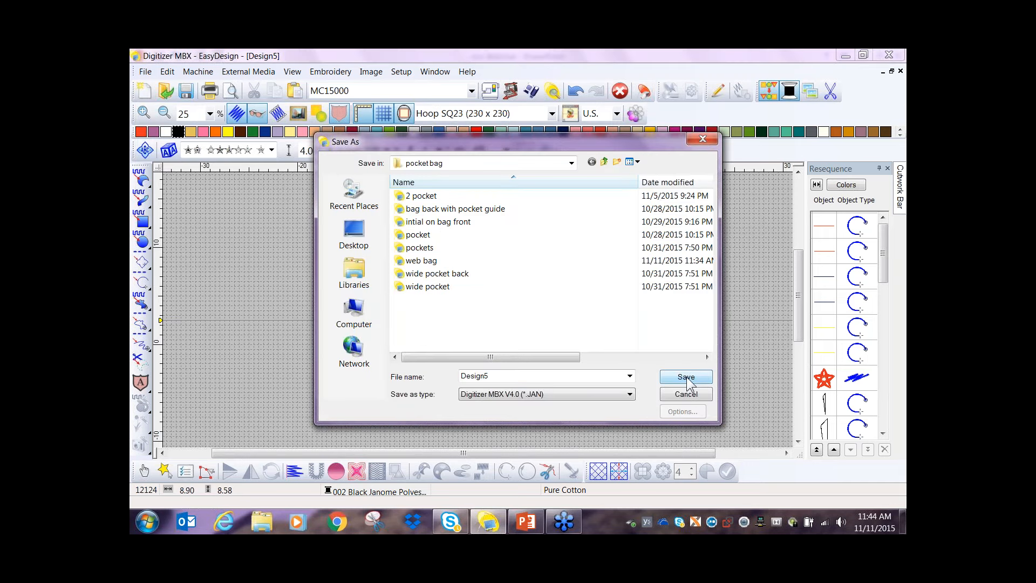
pyautogui.doubleClick(559, 376)
pyautogui.write('web pack')
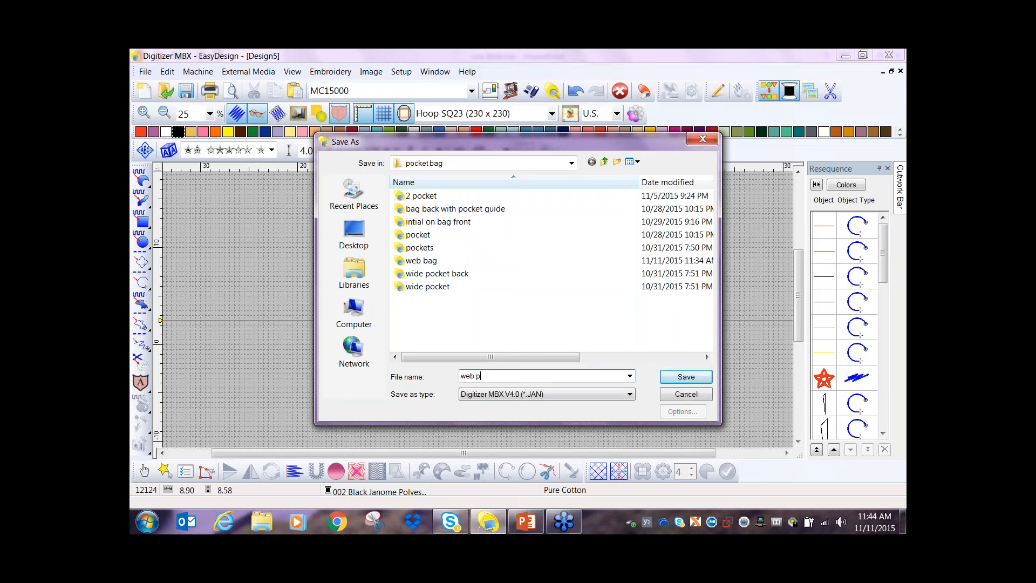
pyautogui.press('BackSpace')
pyautogui.press('BackSpace')
pyautogui.press('BackSpace')
pyautogui.write('ocke')
pyautogui.click(686, 378)
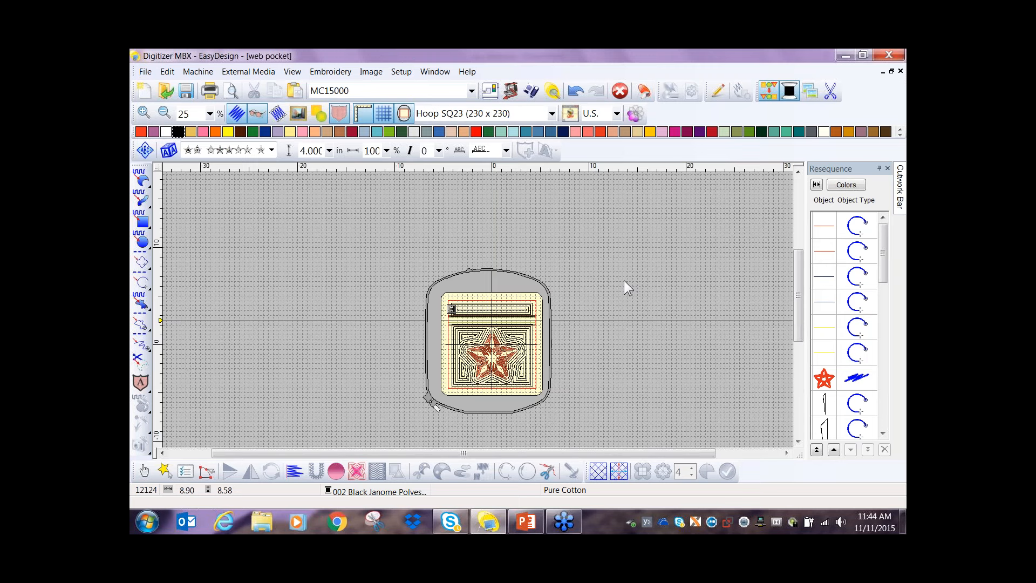
# - Check the list of open designs for the web bag design and open it from the recent files
pyautogui.click(434, 72)
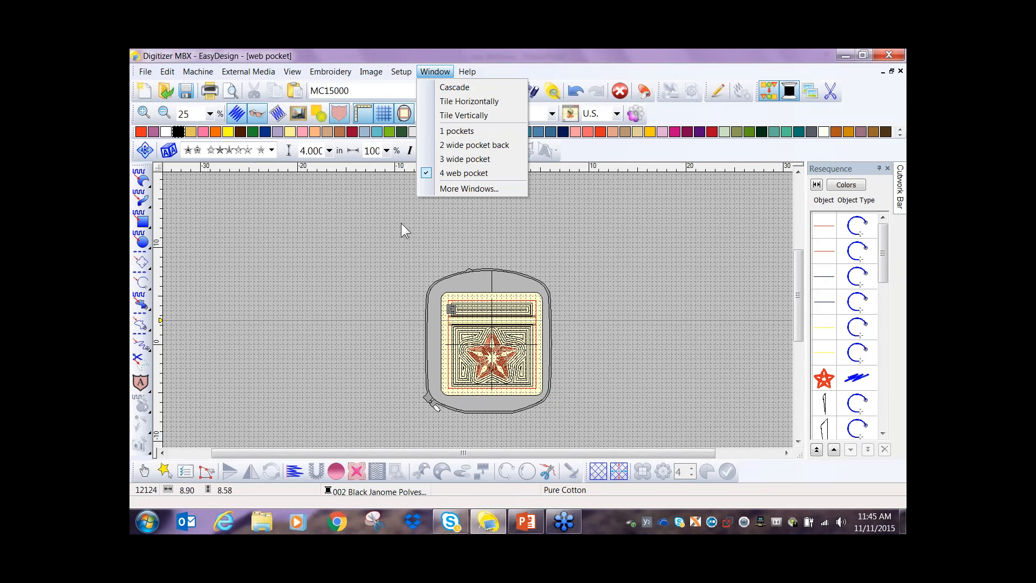
pyautogui.click(337, 221)
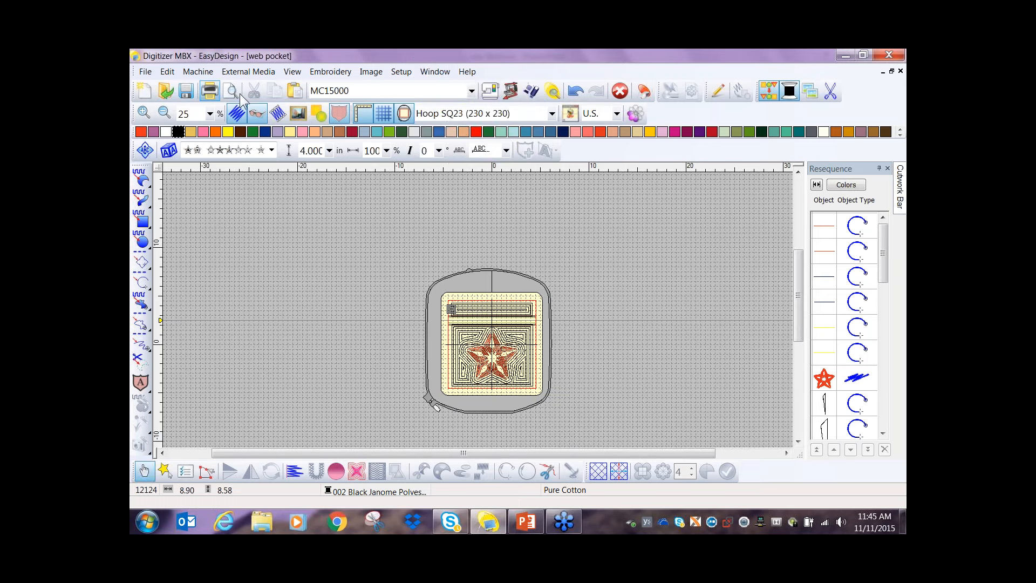
pyautogui.click(145, 71)
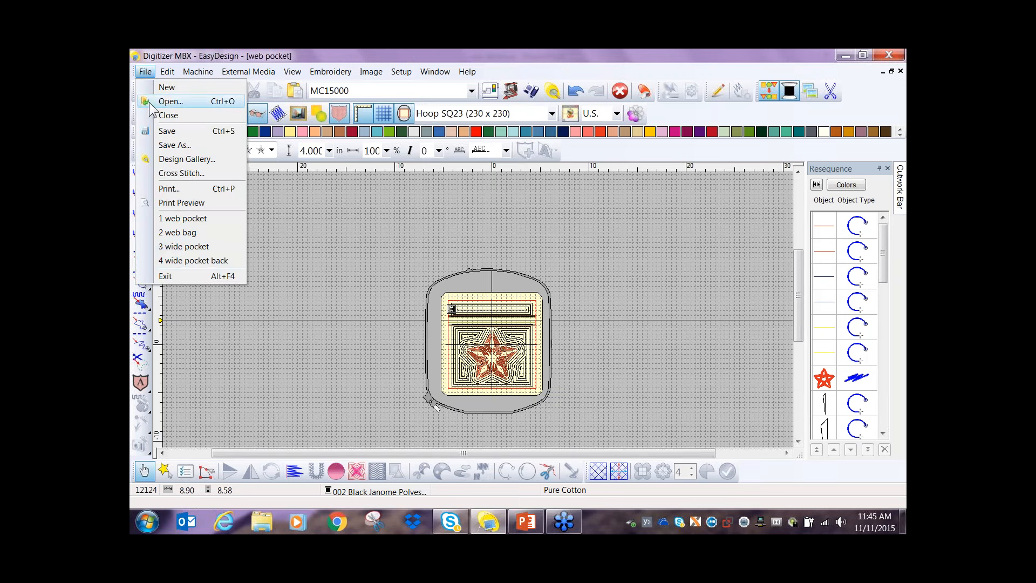
pyautogui.click(183, 232)
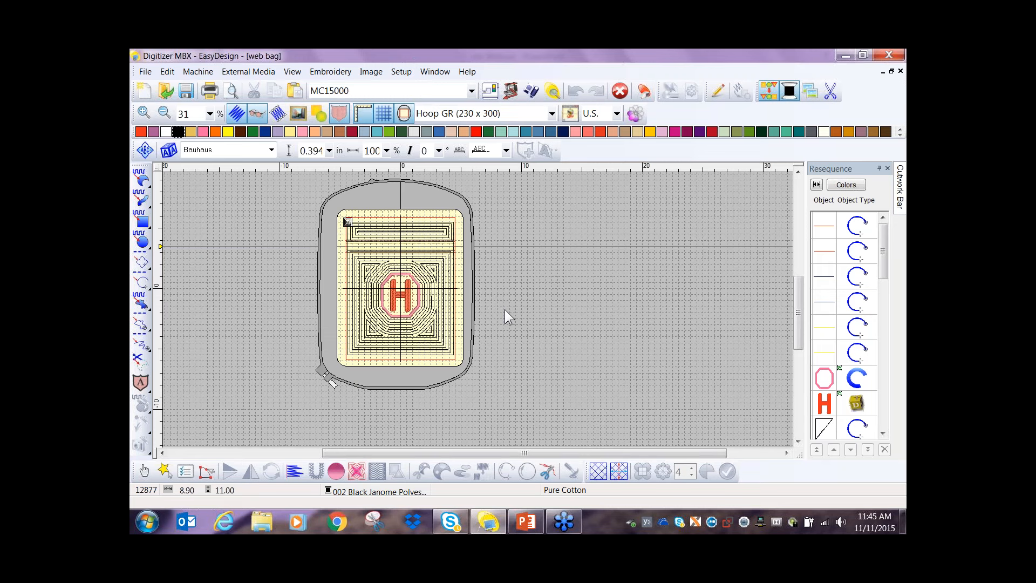
# - Add a Scroll ambience quilting block 11 in high by 8.75 in wide, with its center digitized beside the hoop
pyautogui.click(357, 471)
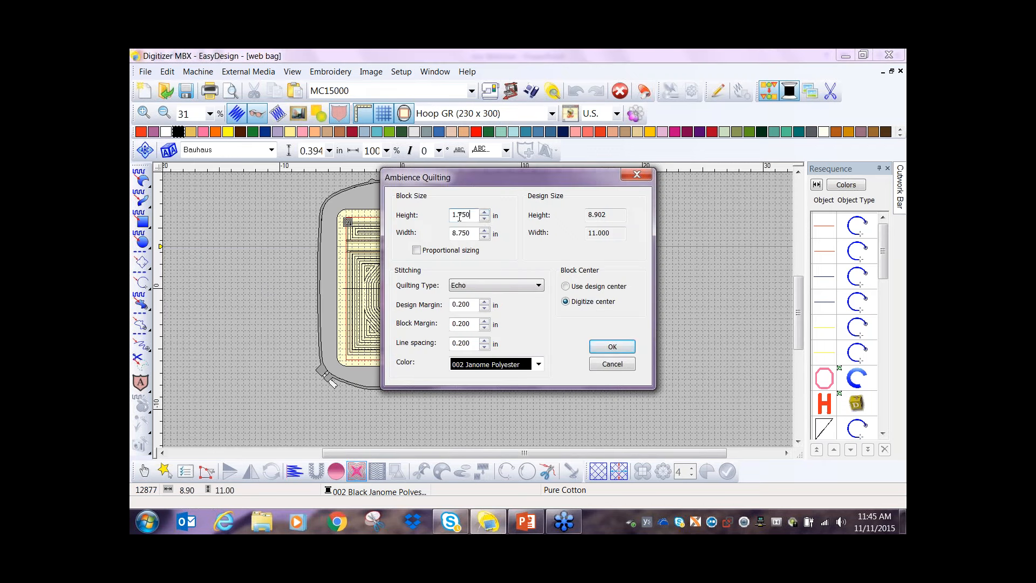
pyautogui.write('11')
pyautogui.click(540, 286)
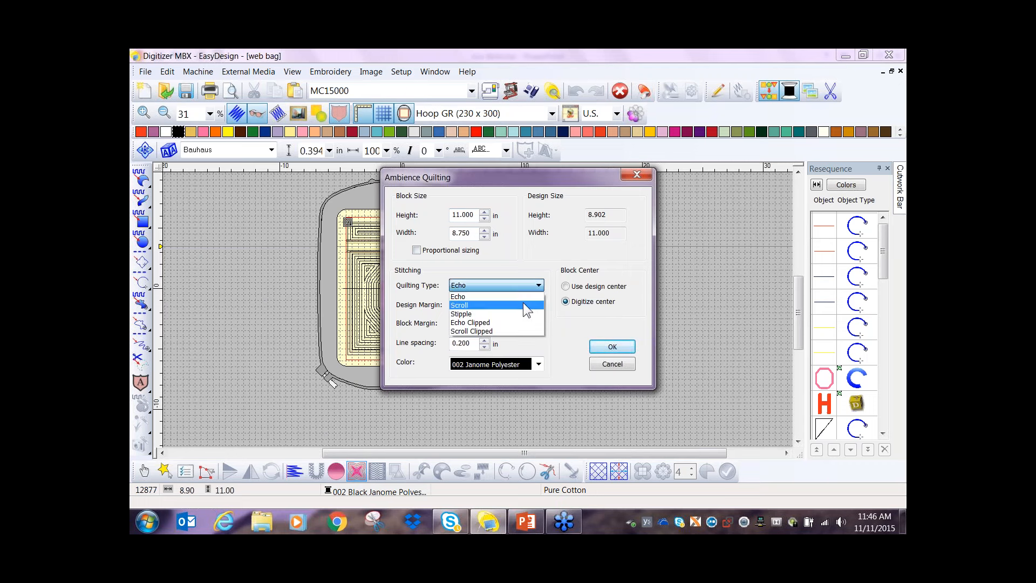
pyautogui.click(522, 303)
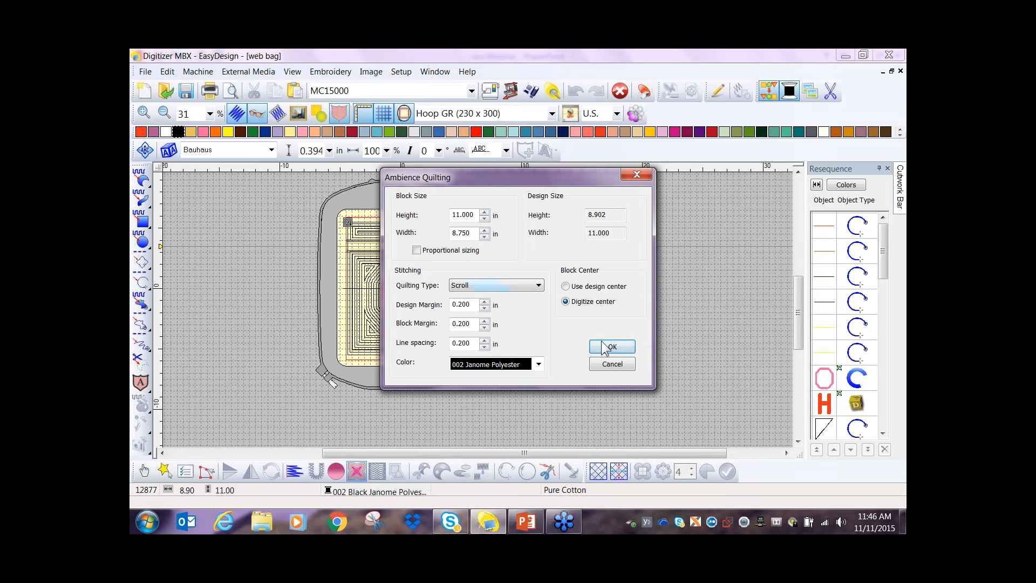
pyautogui.click(621, 348)
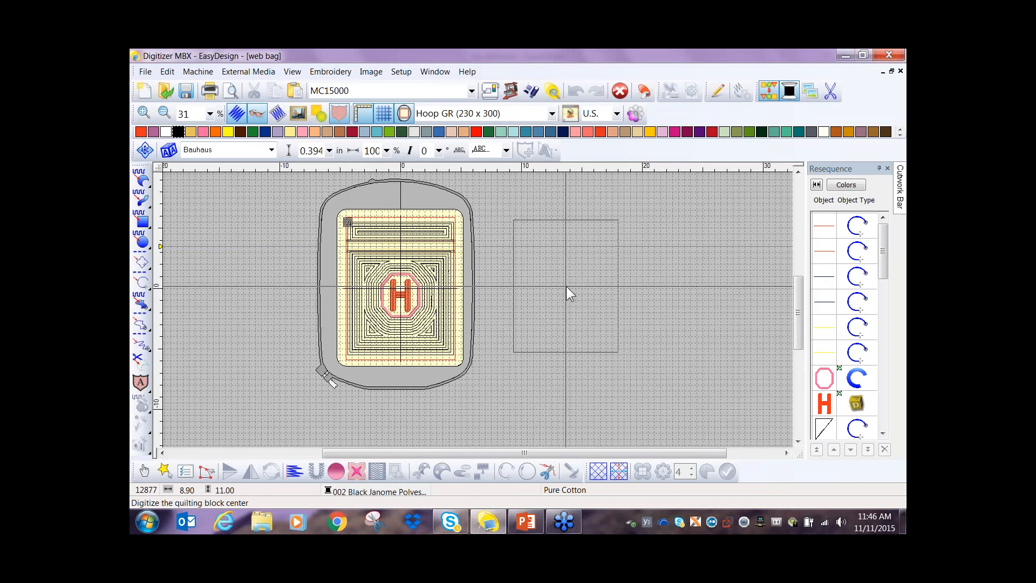
pyautogui.click(565, 286)
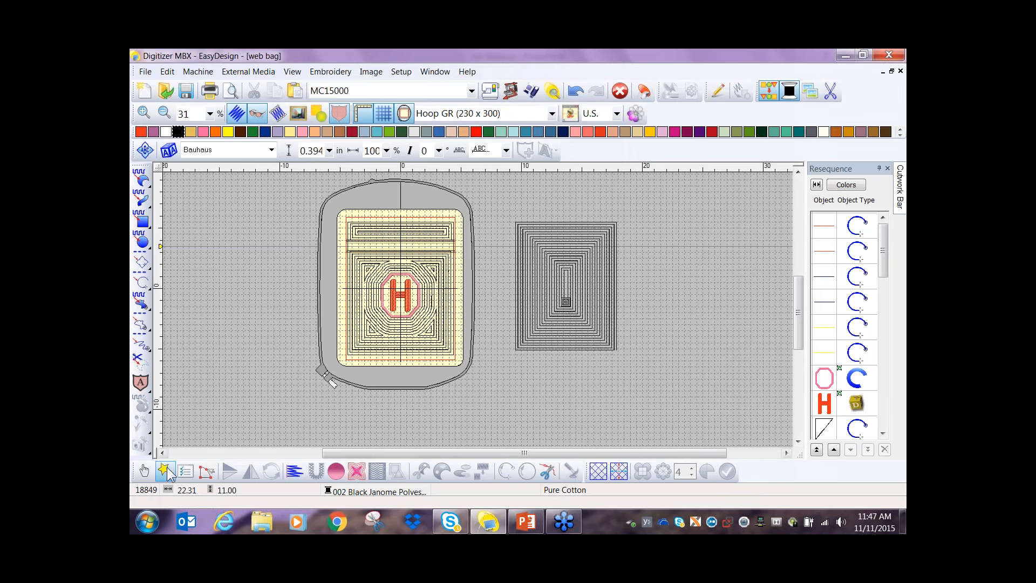
# - Cut the Scroll quilting block out of web bag and start a new design with Hoop GR (230 x 300)
pyautogui.click(591, 292)
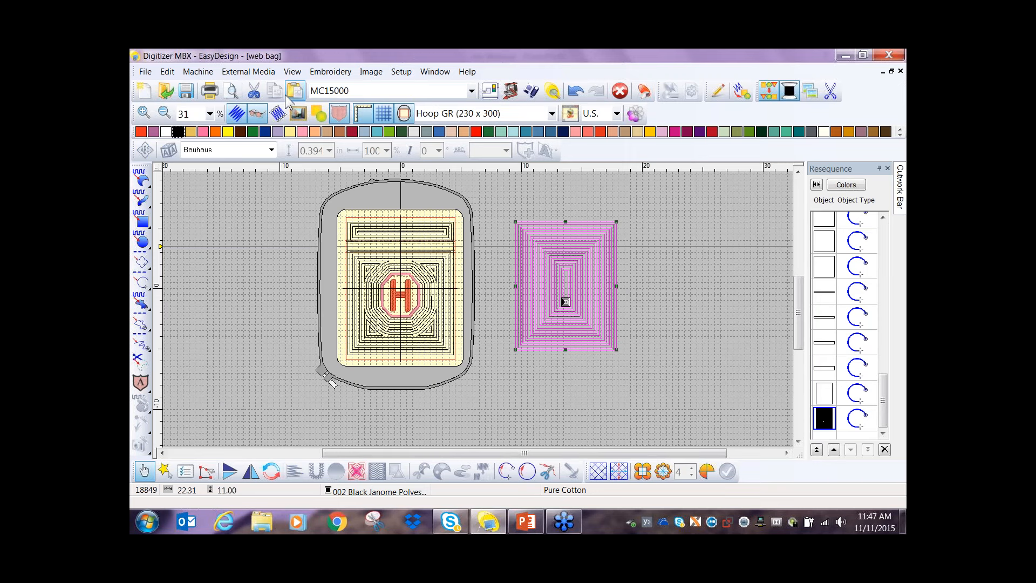
pyautogui.click(253, 94)
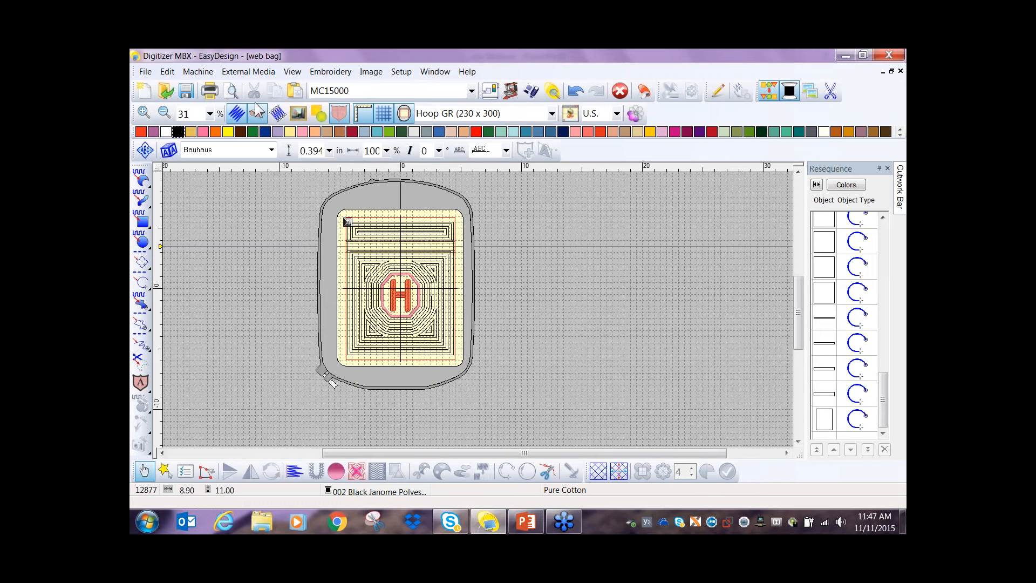
pyautogui.click(146, 92)
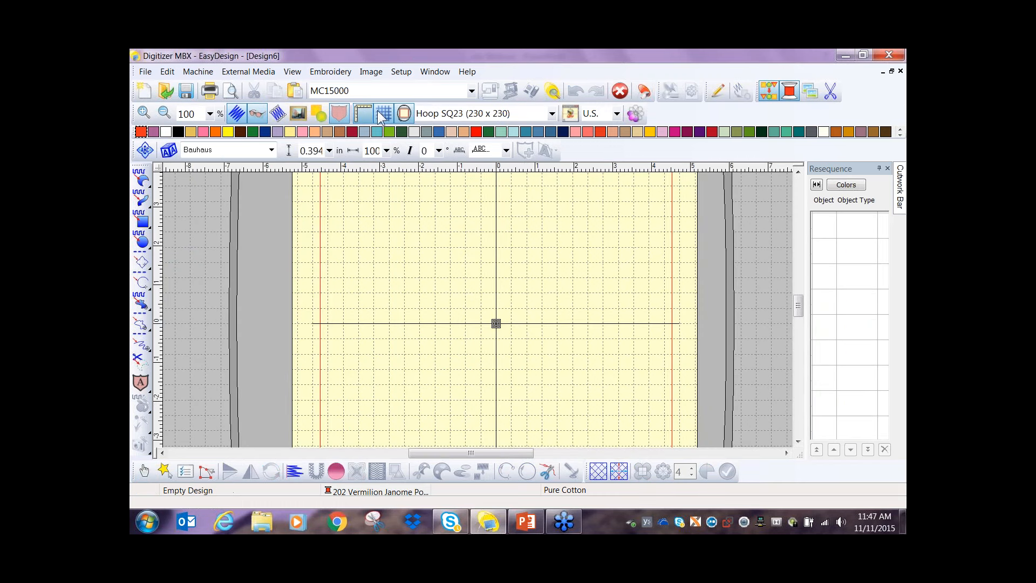
pyautogui.click(551, 114)
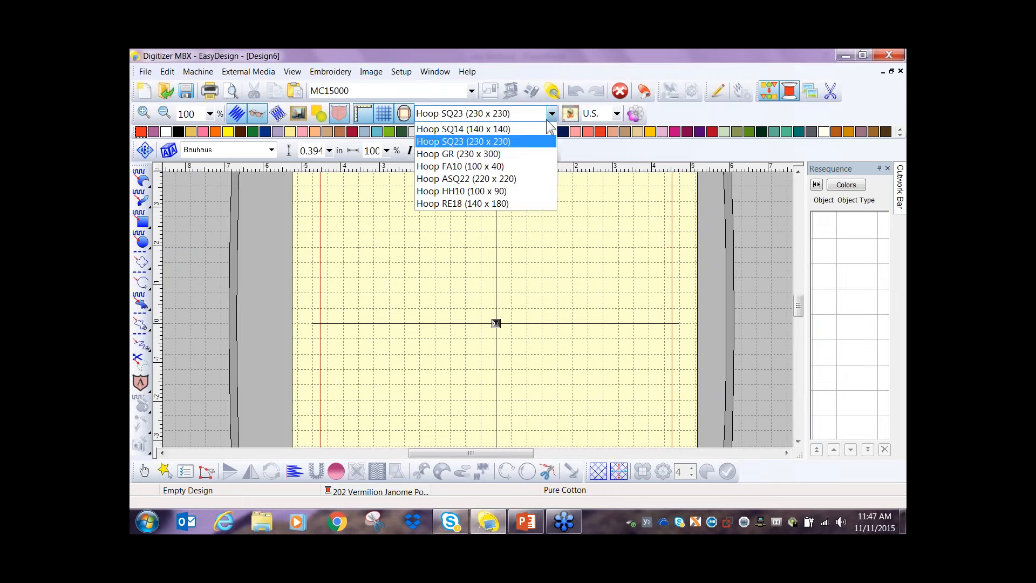
pyautogui.click(527, 153)
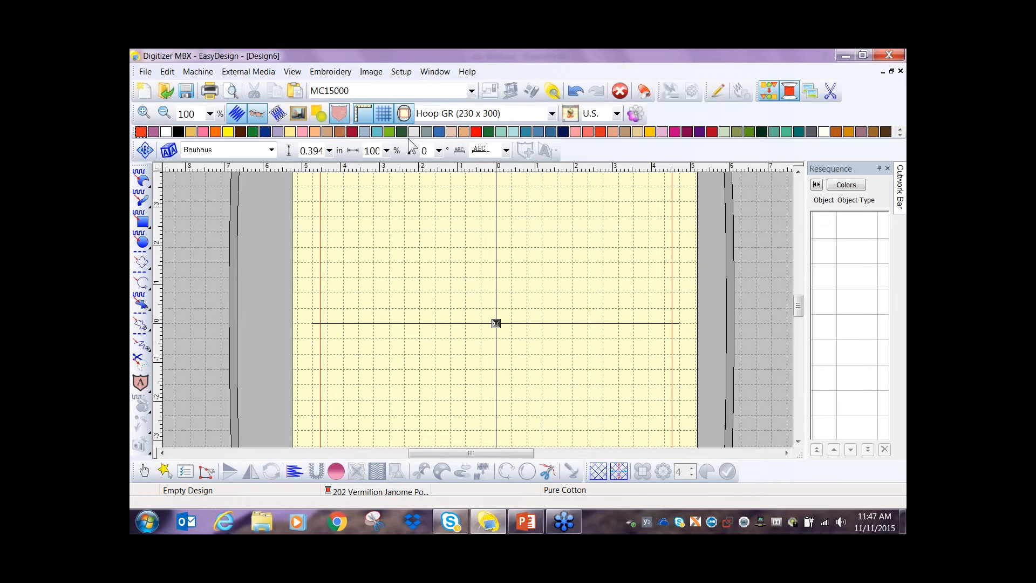
# - Paste the Scroll quilting block into the new design and center it in the hoop
pyautogui.click(296, 92)
pyautogui.scroll(-2, 478, 310)
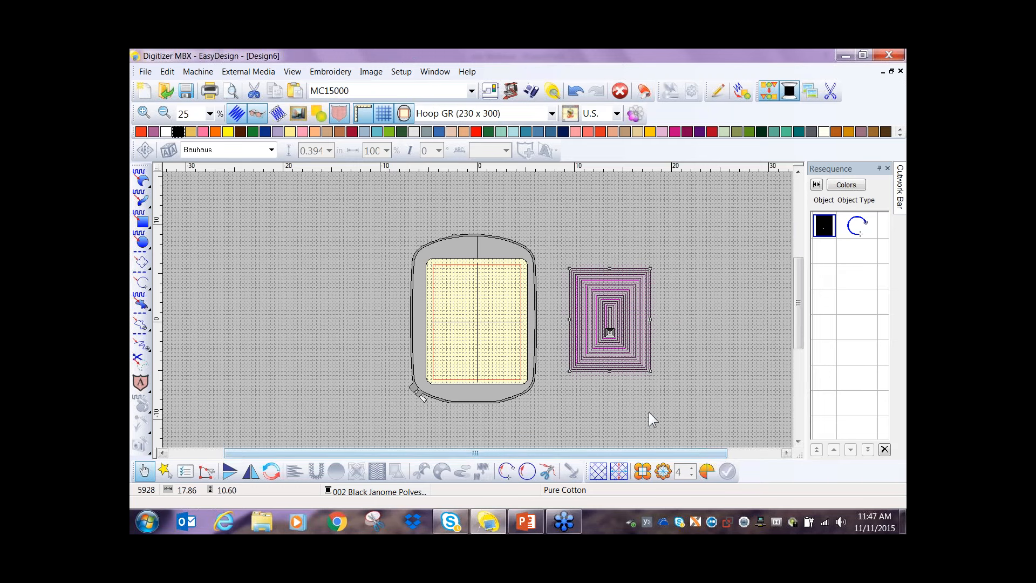
pyautogui.click(702, 471)
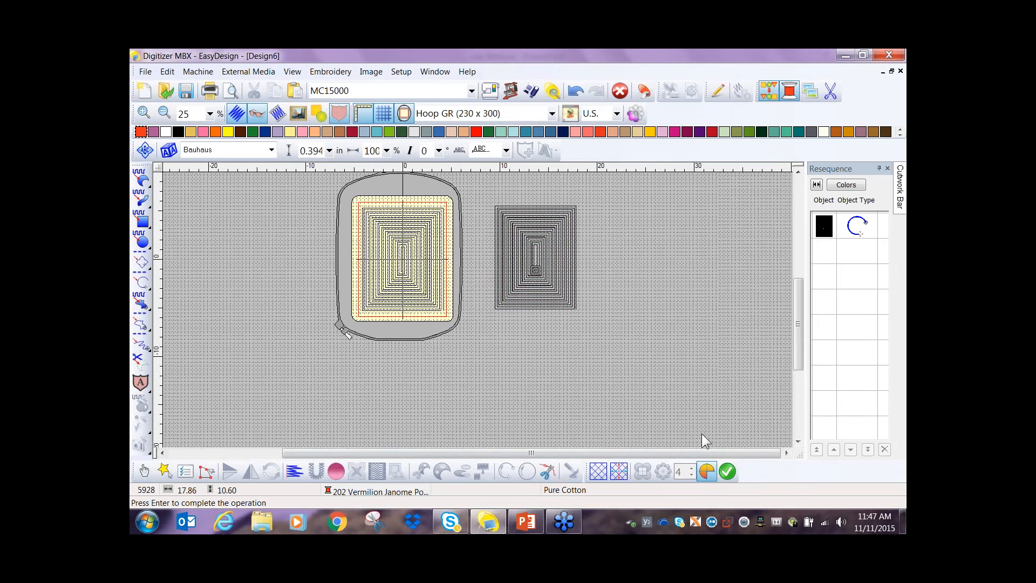
pyautogui.press('Return')
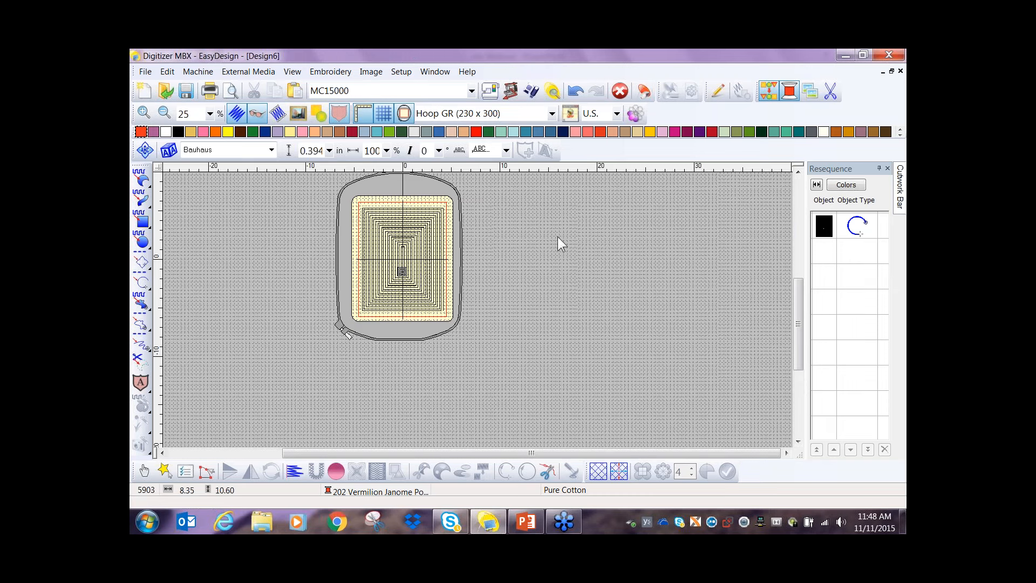
# - Unmaximize the design windows, rearrange them to reach web bag, and close that design with its changes saved
pyautogui.click(898, 73)
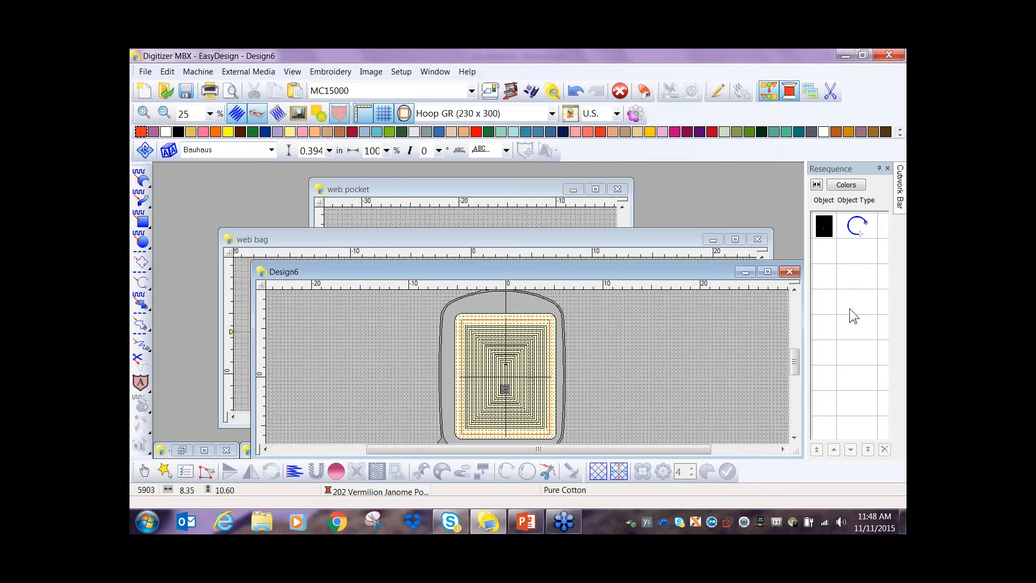
pyautogui.click(743, 69)
pyautogui.click(593, 303)
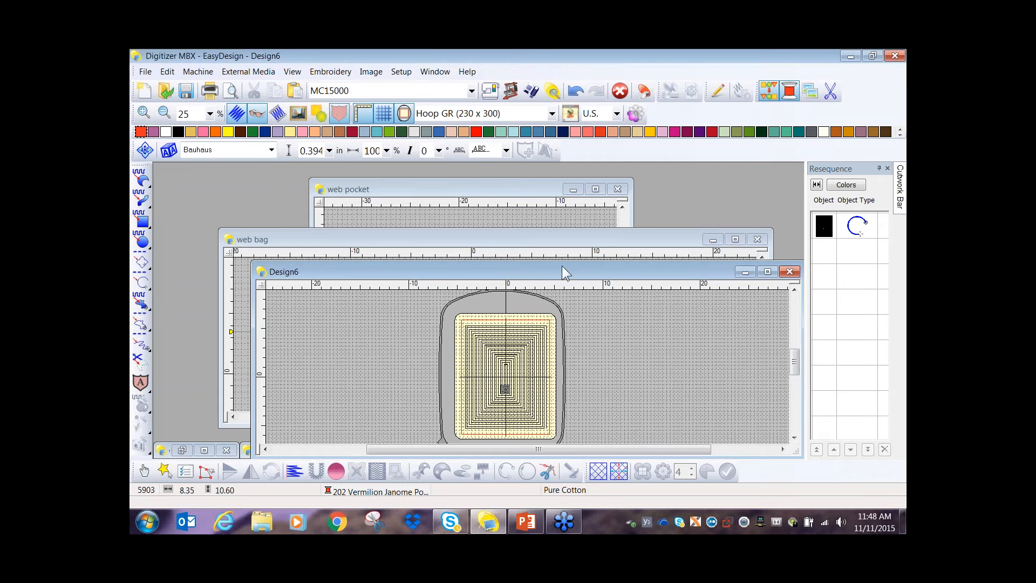
pyautogui.moveTo(562, 266); pyautogui.dragTo(485, 168)
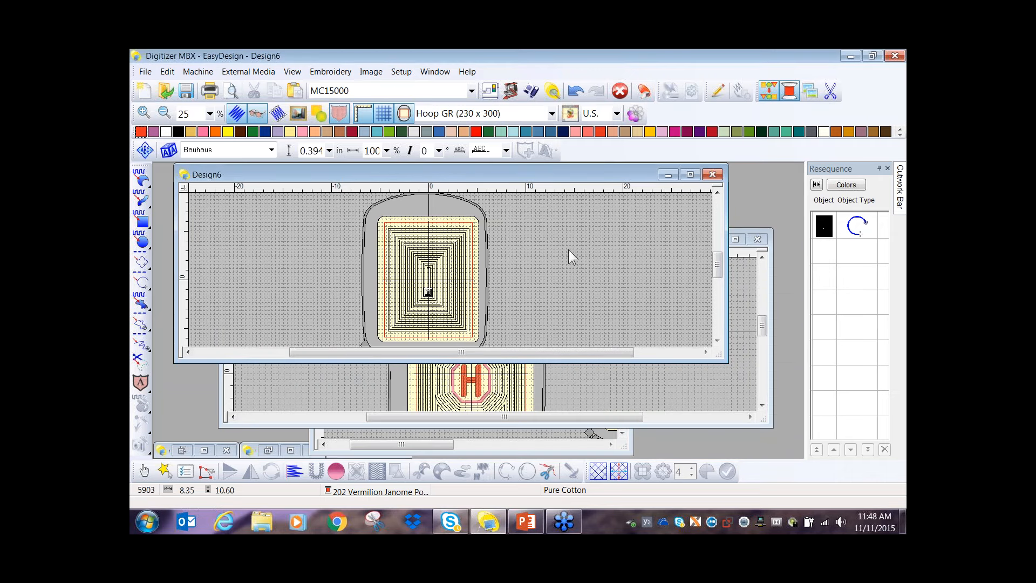
pyautogui.moveTo(585, 169); pyautogui.dragTo(582, 197)
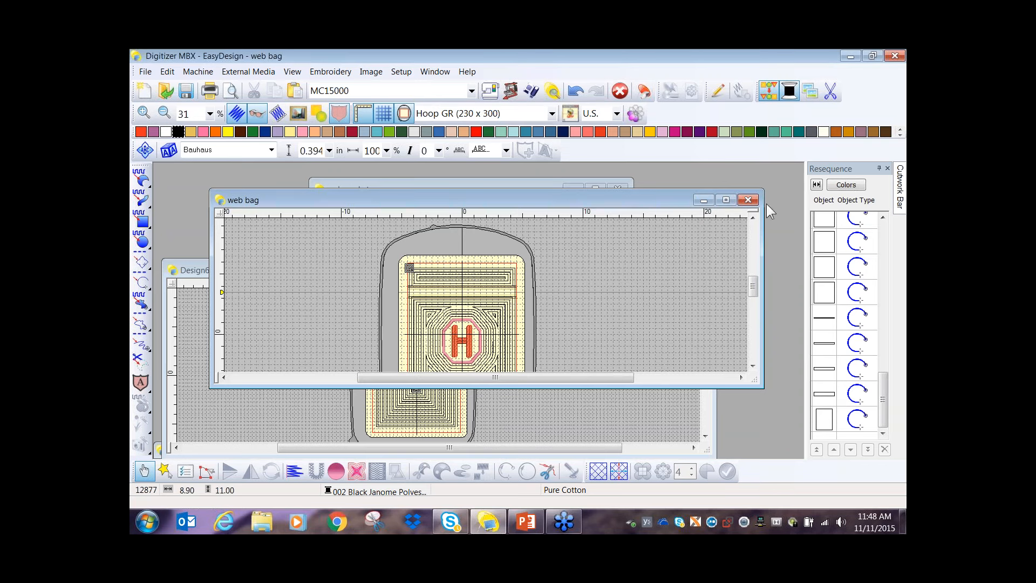
pyautogui.click(748, 200)
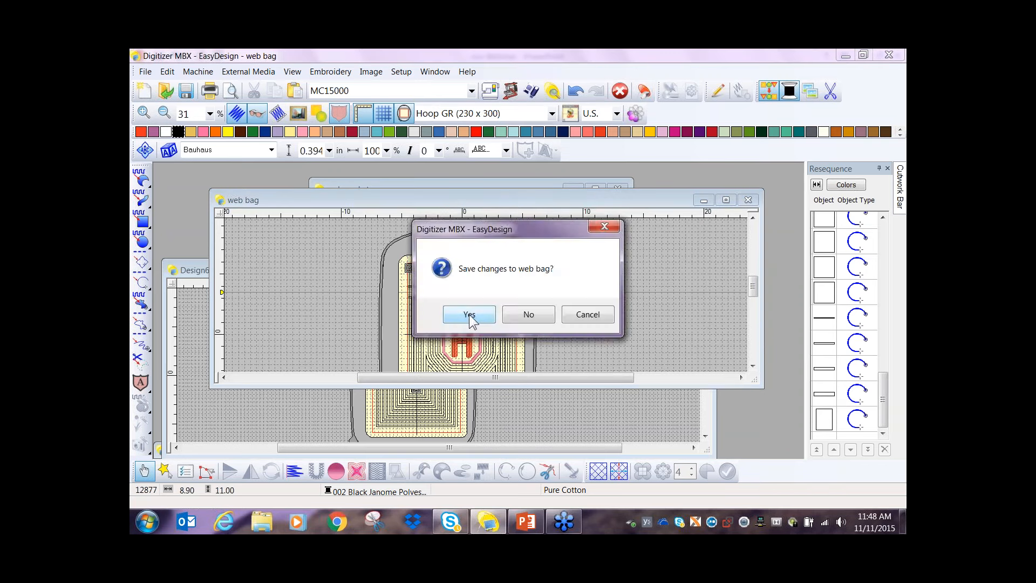
pyautogui.click(469, 318)
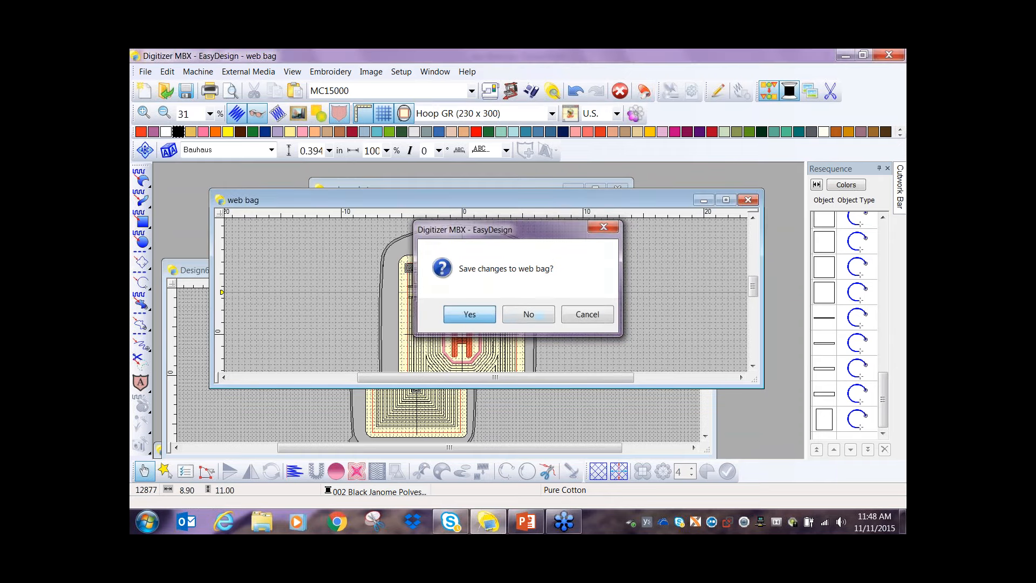
# - Tile the Design6 and web pocket windows vertically and bring both hoops fully into view
pyautogui.click(432, 73)
pyautogui.click(464, 117)
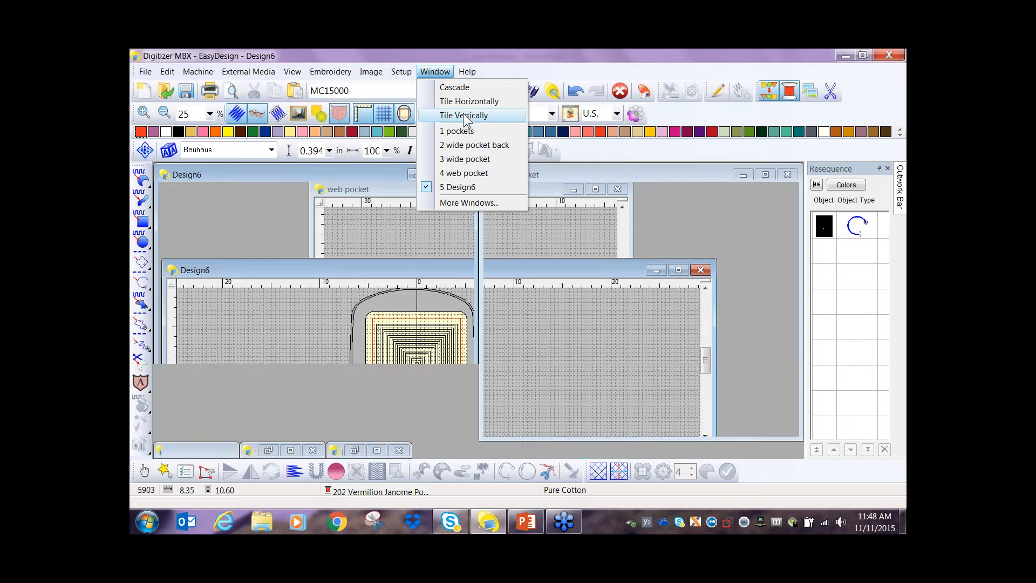
pyautogui.click(464, 115)
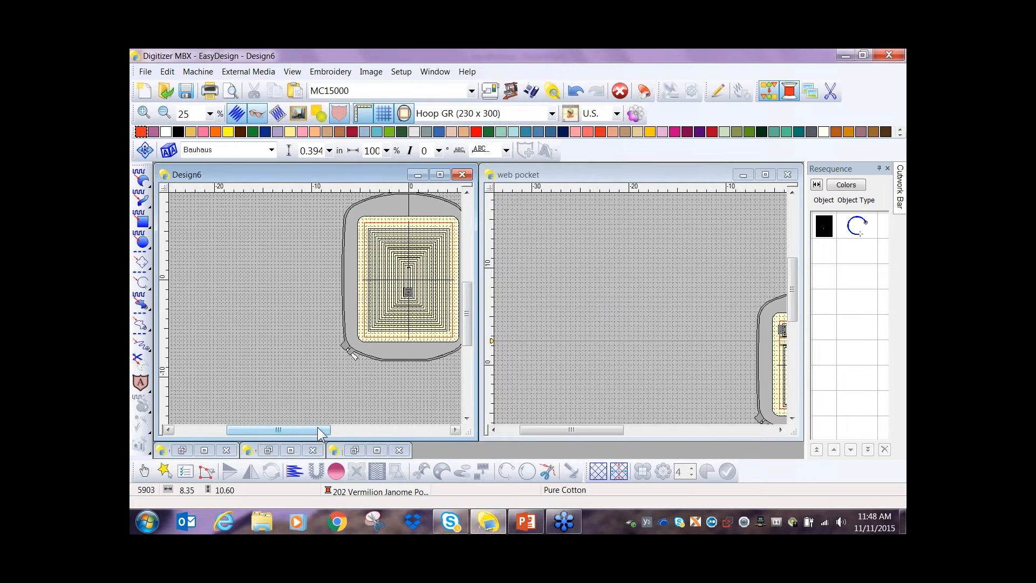
pyautogui.moveTo(322, 434); pyautogui.dragTo(347, 433)
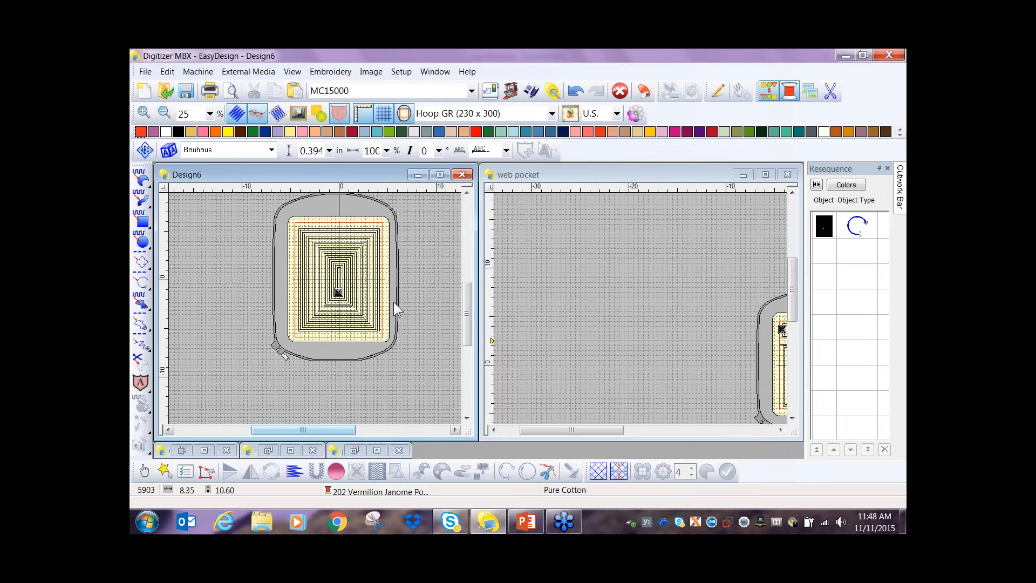
pyautogui.moveTo(468, 313); pyautogui.dragTo(469, 306)
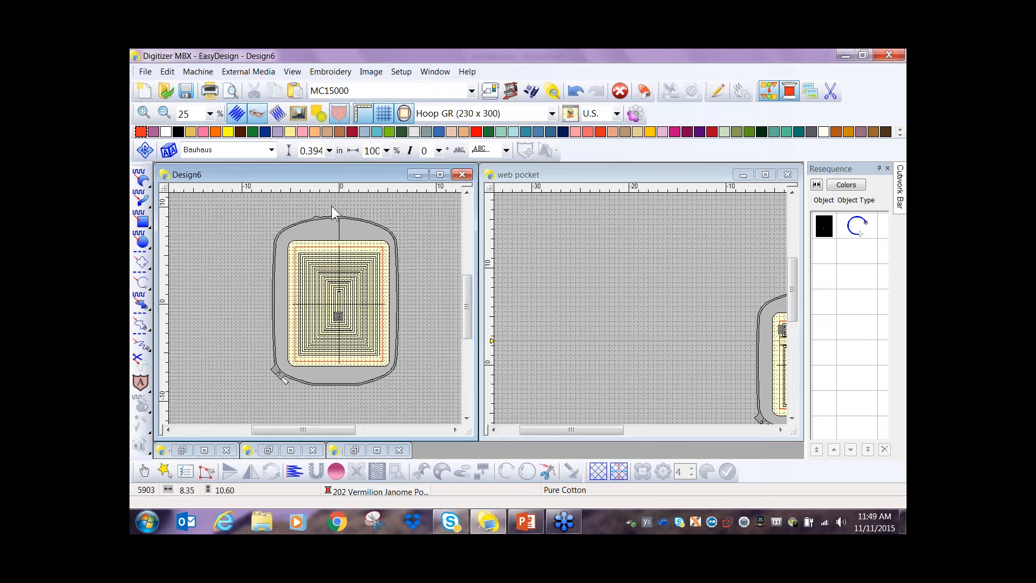
pyautogui.click(555, 432)
pyautogui.moveTo(556, 433); pyautogui.dragTo(617, 434)
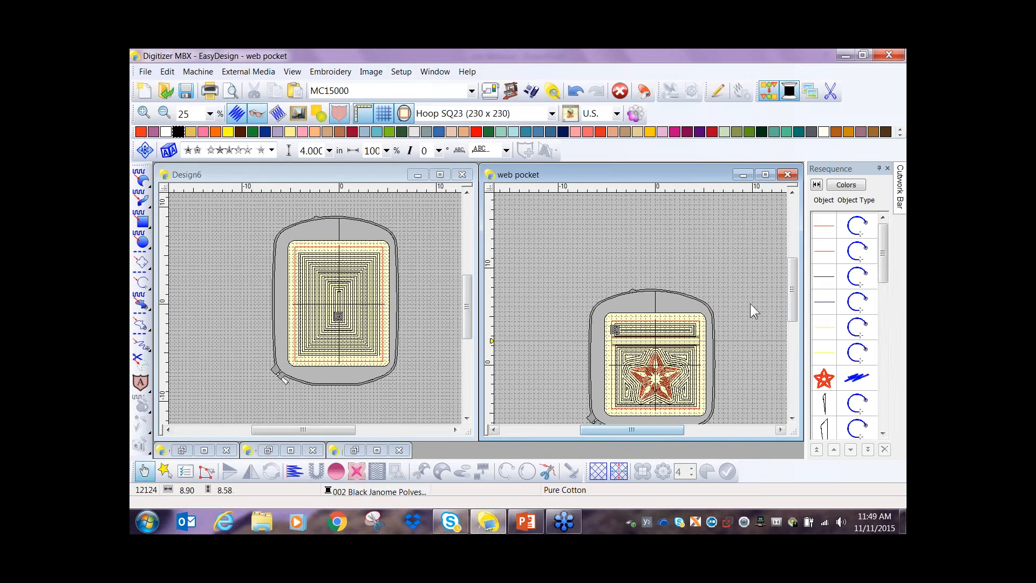
pyautogui.moveTo(792, 295); pyautogui.dragTo(792, 313)
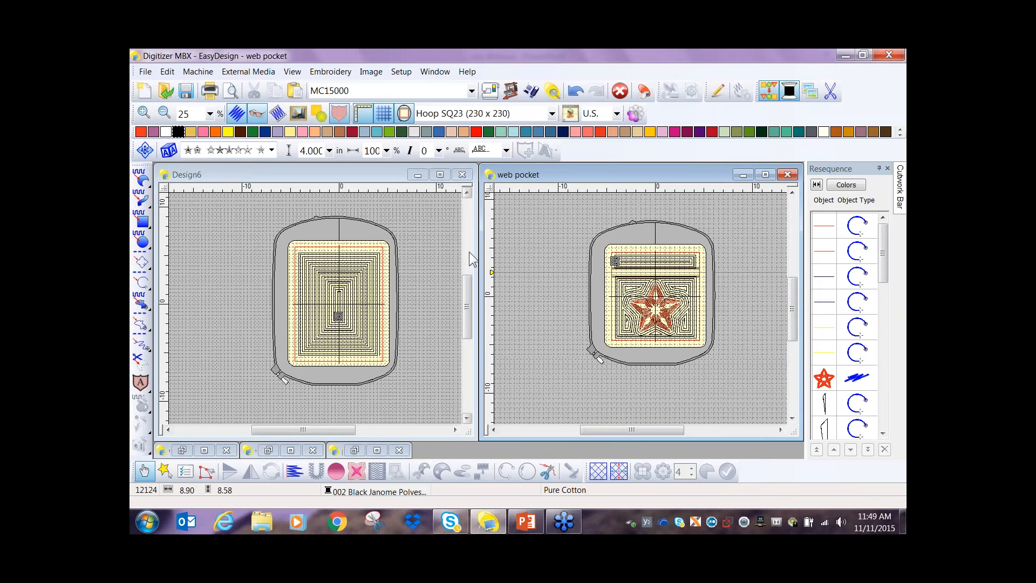
# - Copy the entire pocket design from web pocket, paste it into Design6, and group the pasted objects
pyautogui.moveTo(572, 237); pyautogui.dragTo(740, 367)
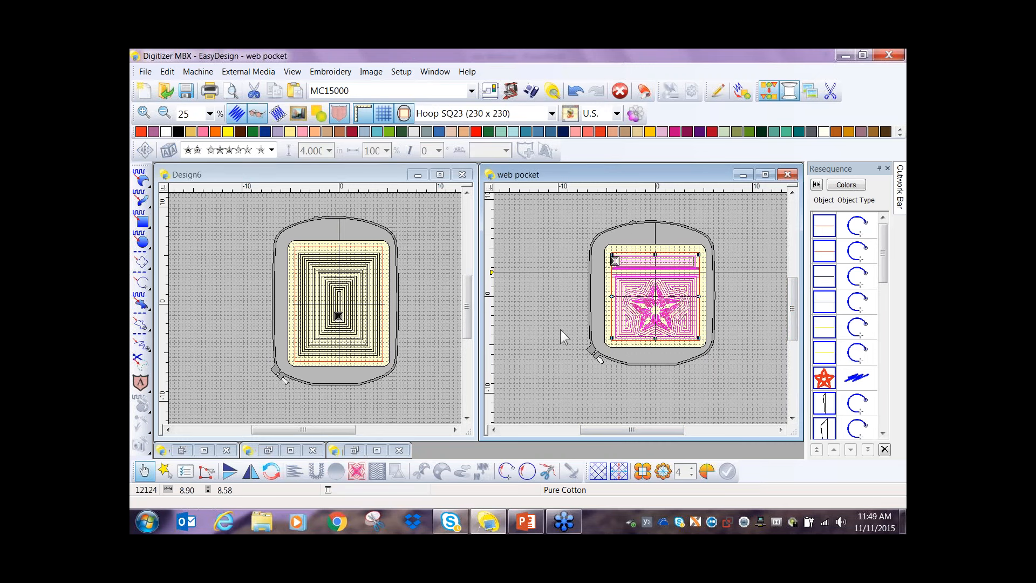
pyautogui.click(276, 91)
pyautogui.click(410, 245)
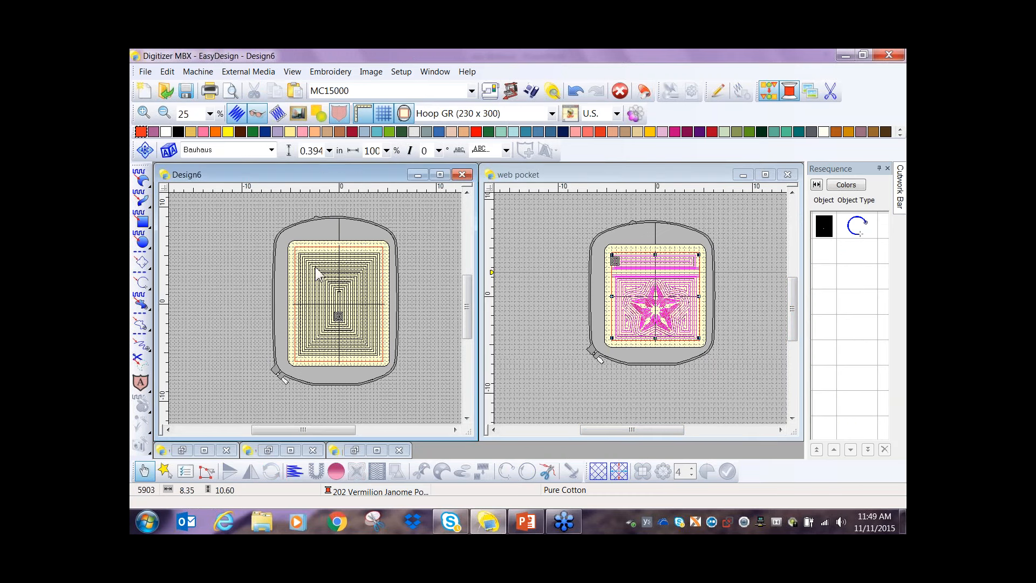
pyautogui.click(295, 91)
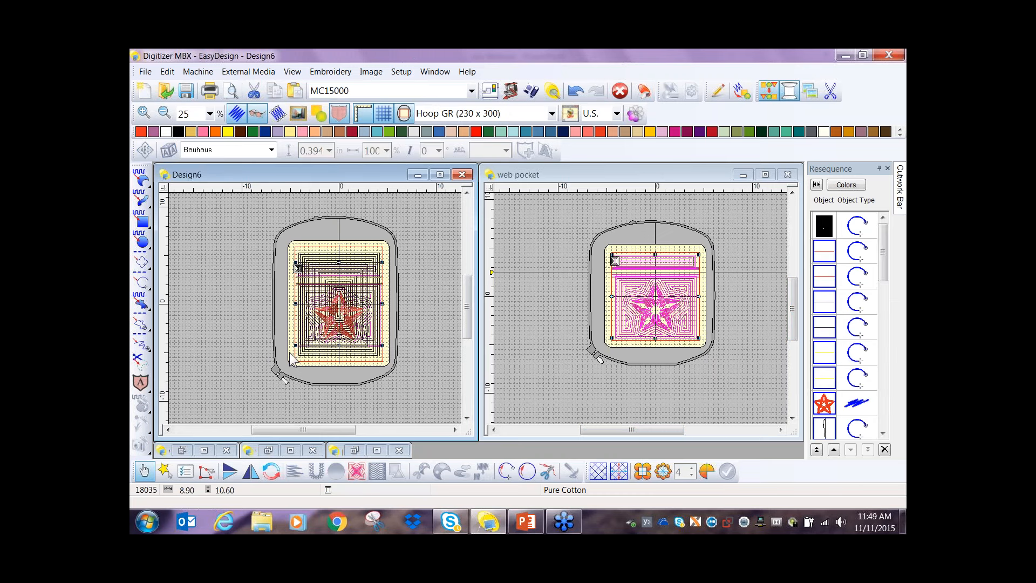
pyautogui.click(168, 71)
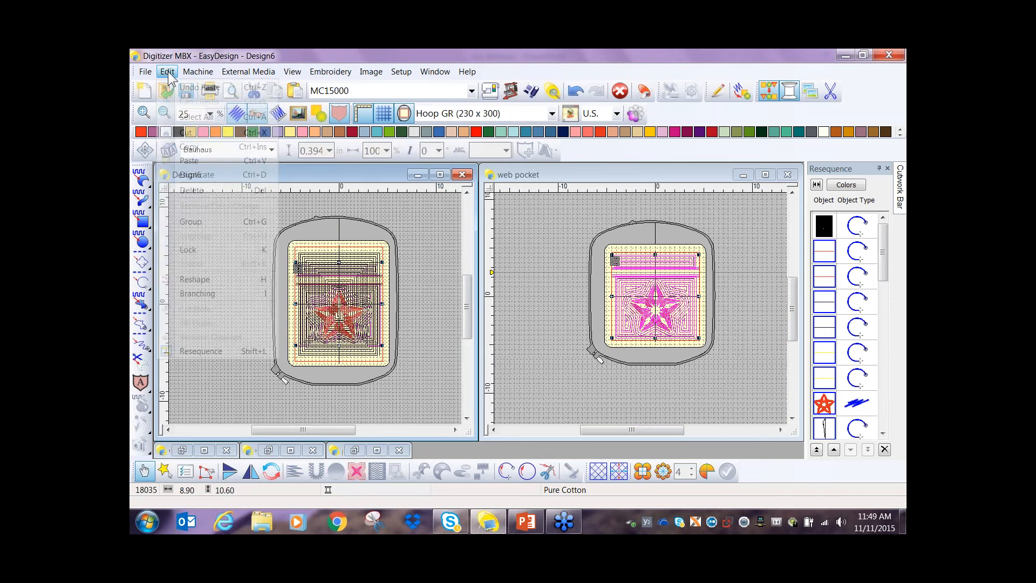
pyautogui.click(193, 229)
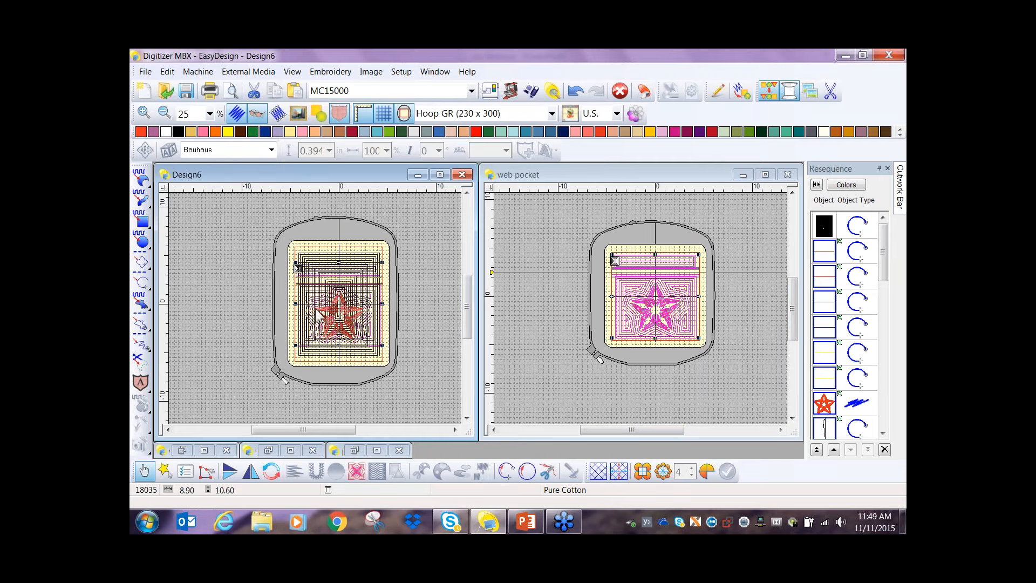
# - Move the grouped pocket straight down until its lower edge lines up with the bottom of the scroll quilting block
pyautogui.scroll(1, 317, 310)
pyautogui.scroll(-1, 397, 314)
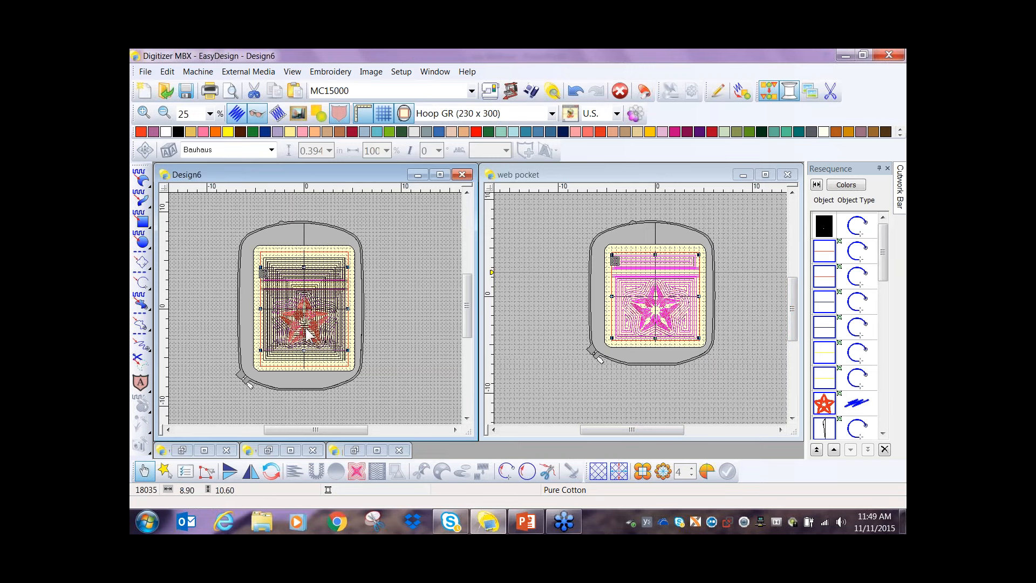
pyautogui.moveTo(307, 335); pyautogui.dragTo(308, 342)
pyautogui.press('Down')
pyautogui.press('Down')
pyautogui.press('Down')
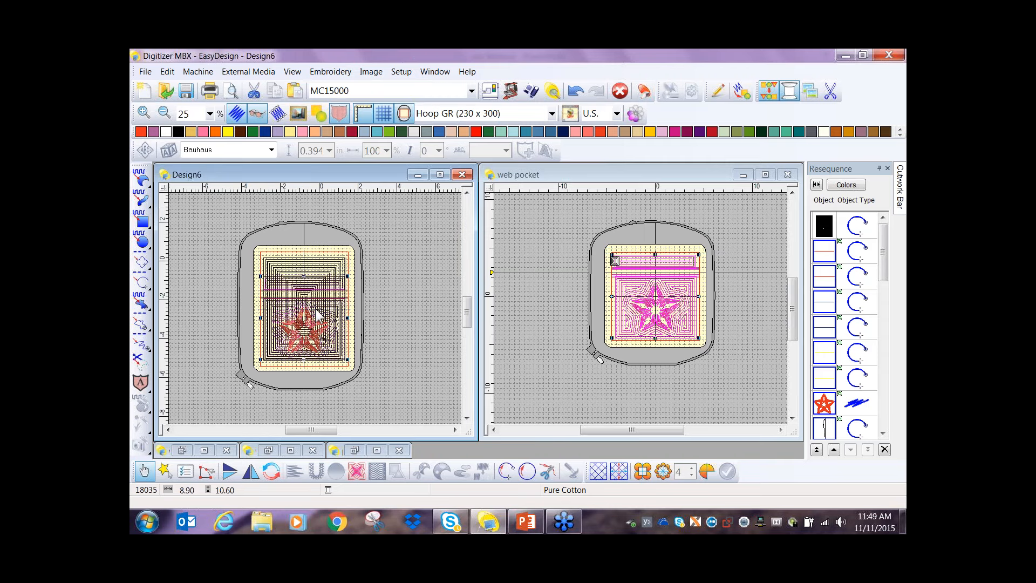
pyautogui.scroll(2, 302, 332)
pyautogui.scroll(1, 359, 357)
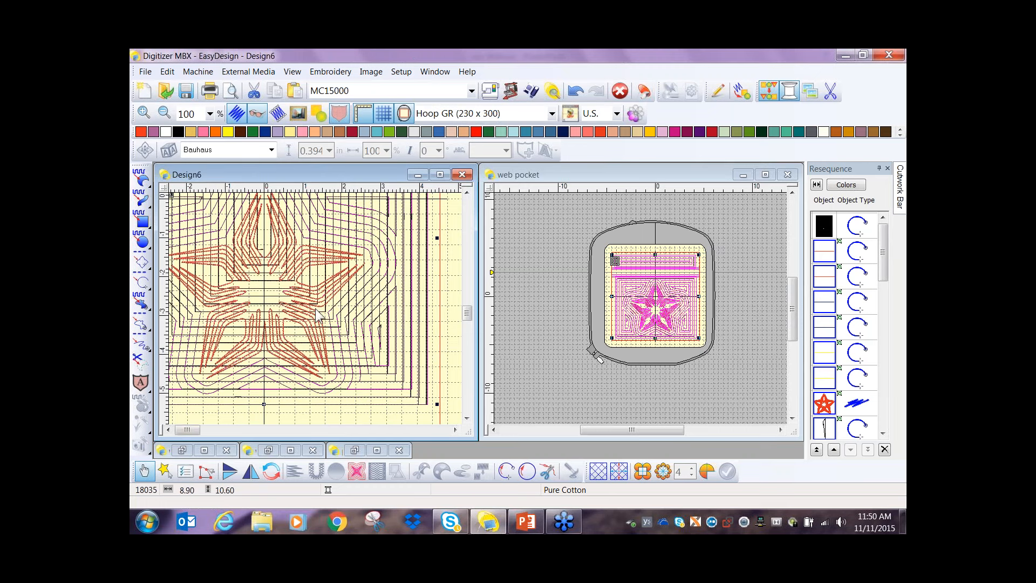
pyautogui.scroll(-1, 314, 307)
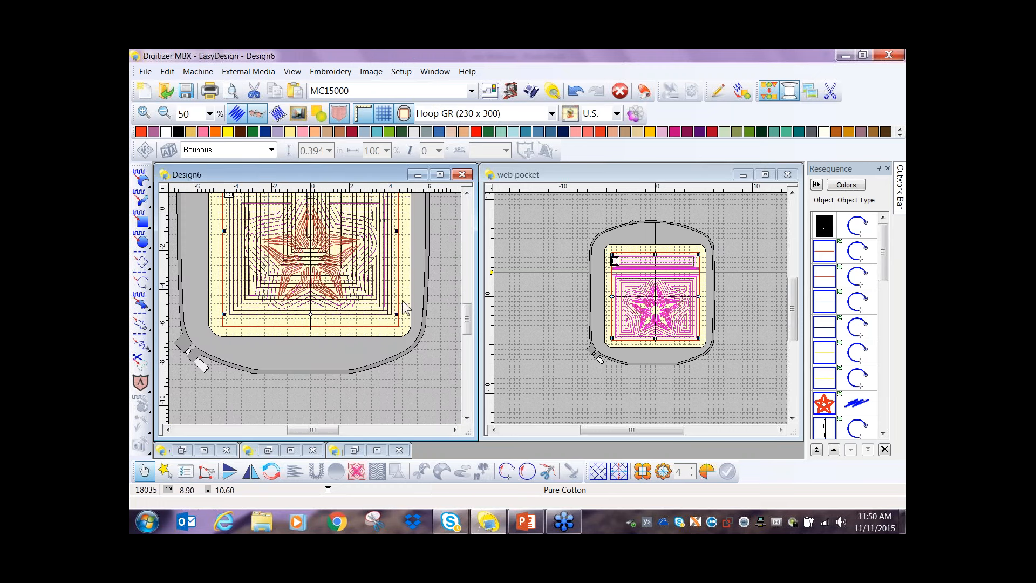
# - Draw a horizontal Single Run Line across the quilting block along the upper edge of the placed pocket
pyautogui.moveTo(468, 321); pyautogui.dragTo(466, 305)
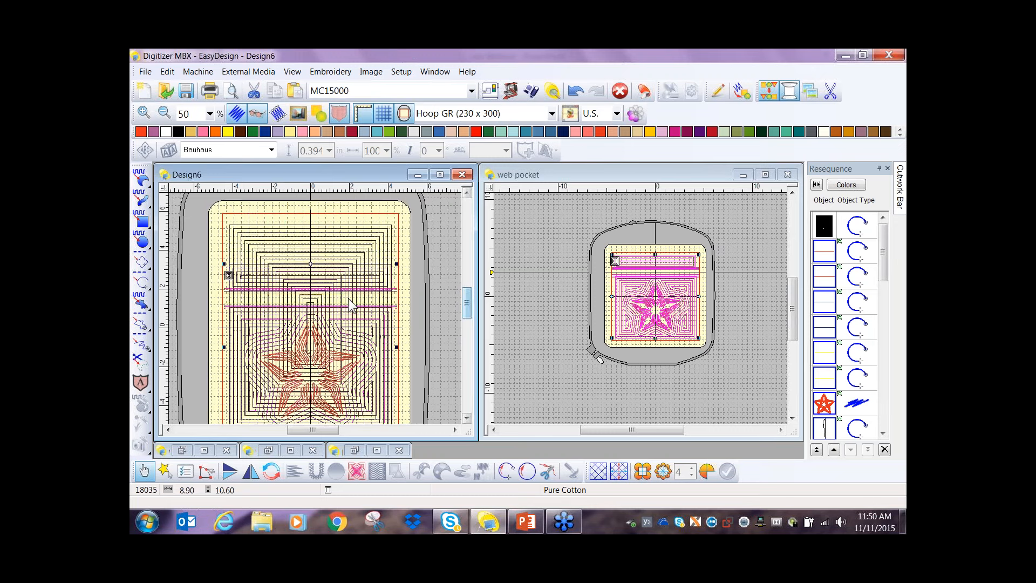
pyautogui.scroll(2, 231, 306)
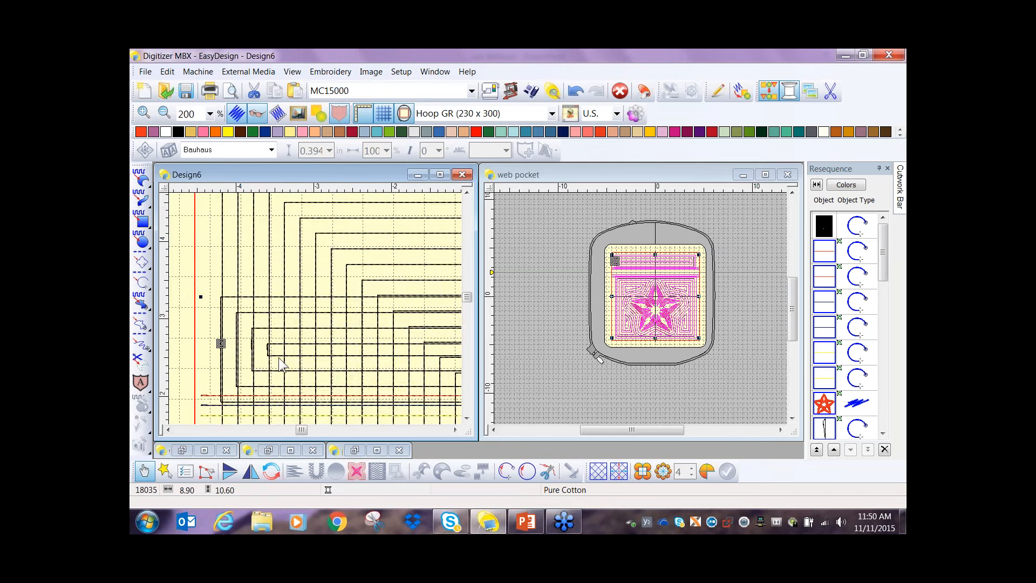
pyautogui.scroll(-1, 278, 358)
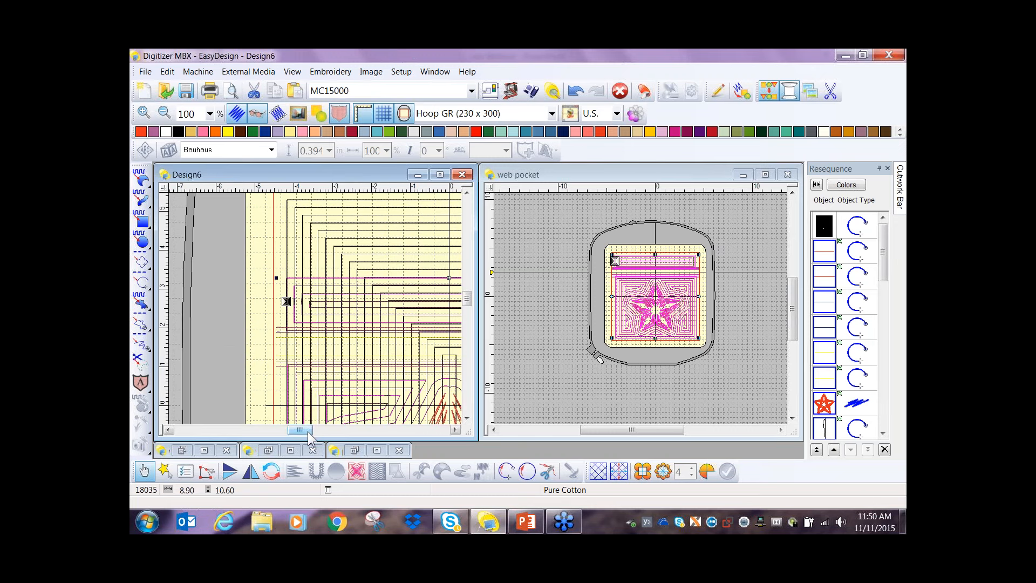
pyautogui.moveTo(308, 432); pyautogui.dragTo(311, 432)
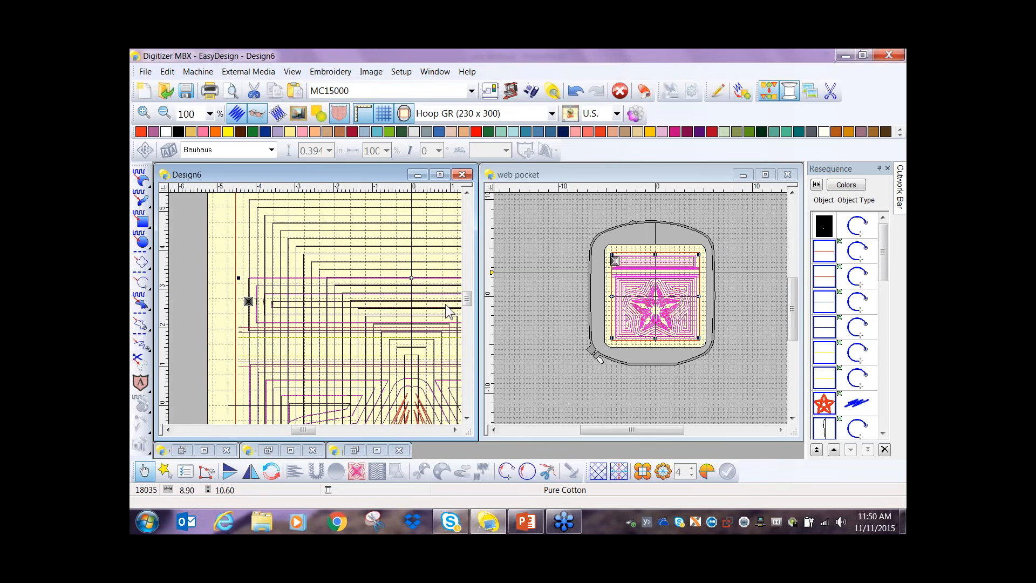
pyautogui.moveTo(301, 429); pyautogui.dragTo(307, 430)
pyautogui.scroll(-1, 309, 260)
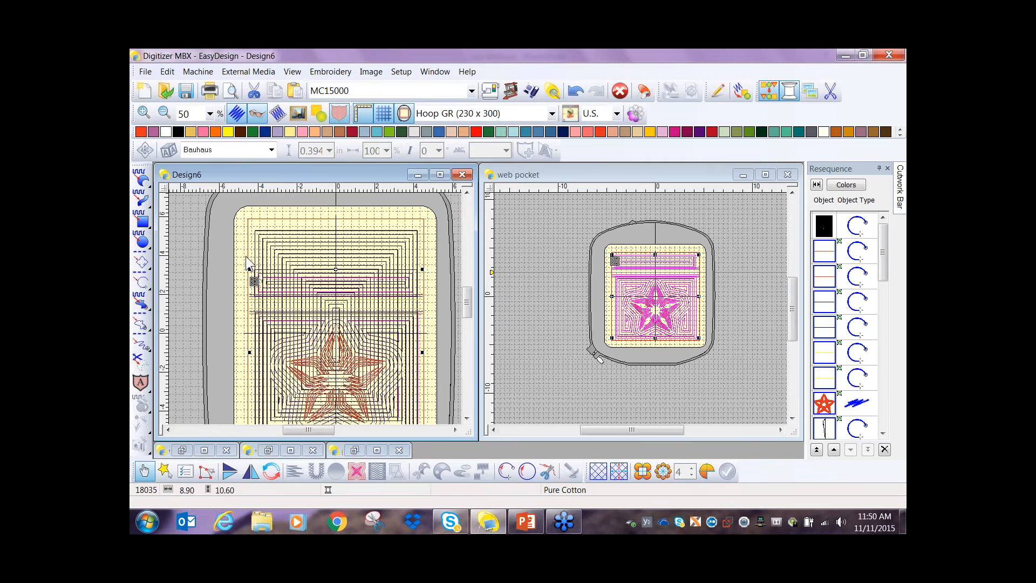
pyautogui.click(227, 268)
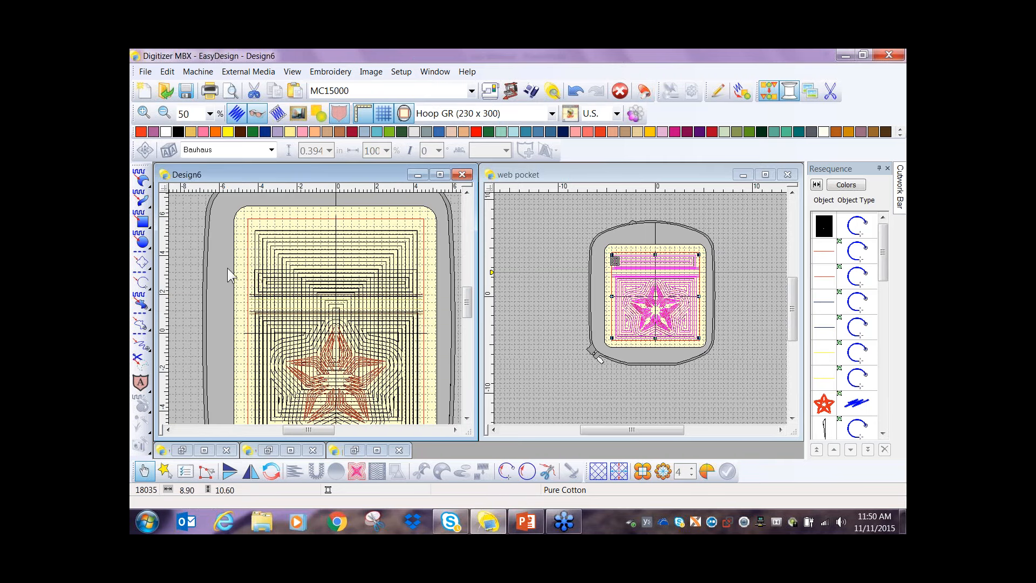
pyautogui.click(144, 283)
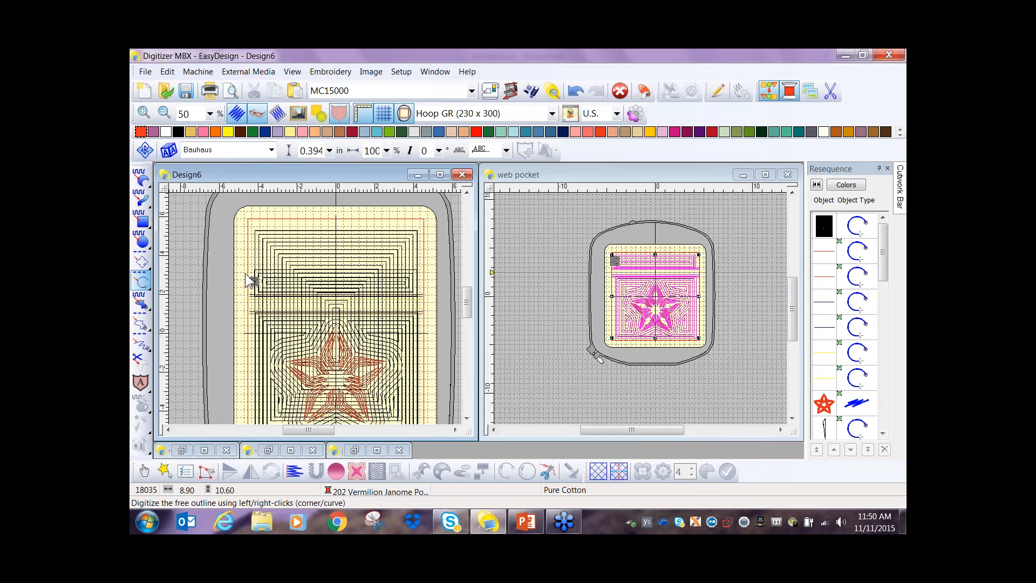
pyautogui.scroll(1, 319, 315)
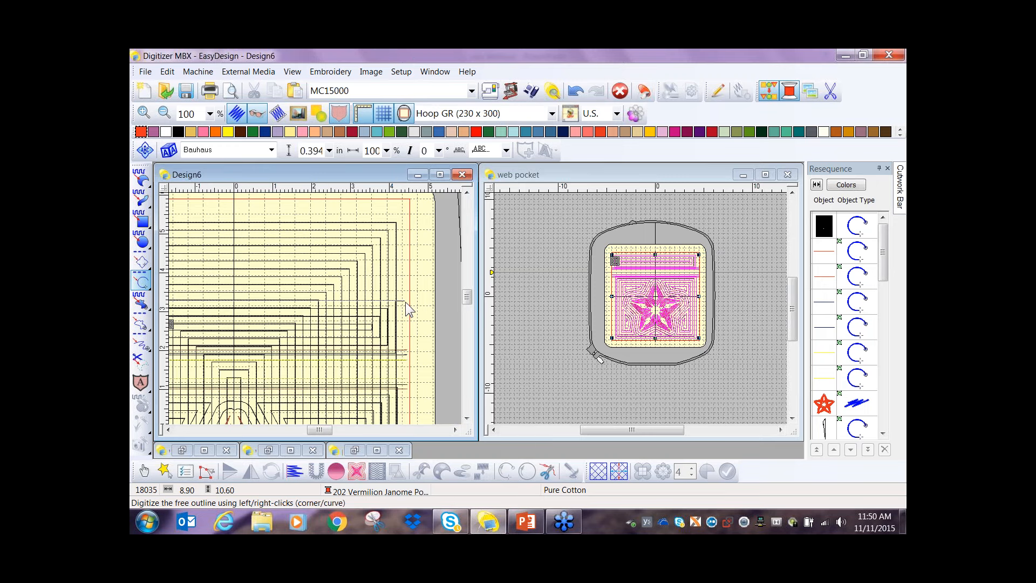
pyautogui.click(406, 303)
pyautogui.press('Return')
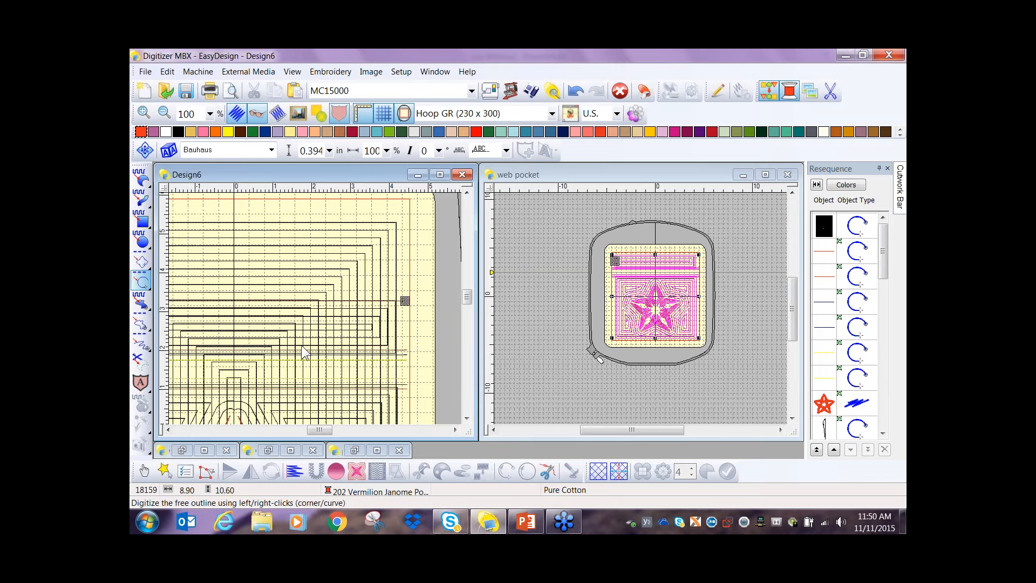
pyautogui.scroll(-1, 302, 365)
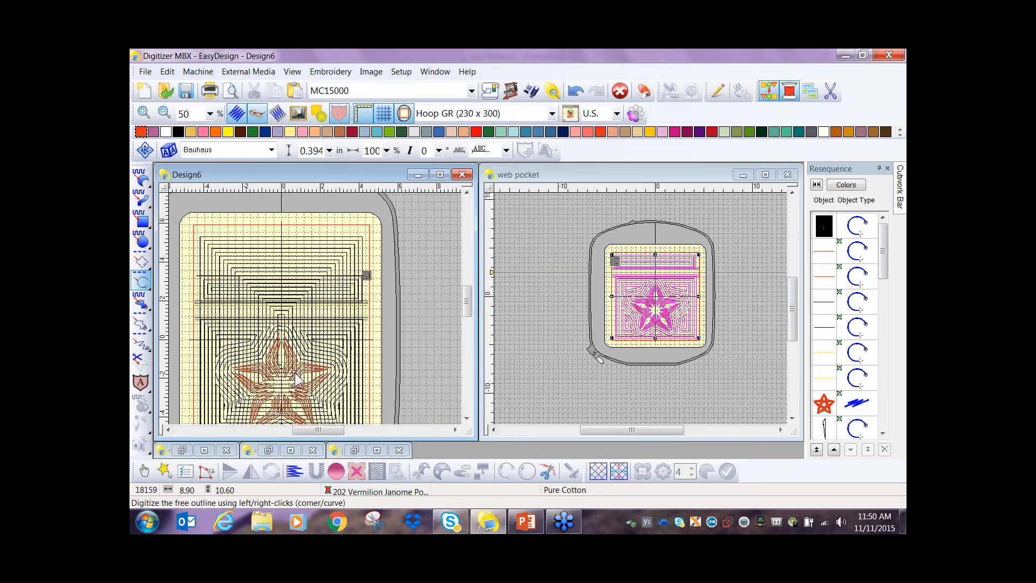
pyautogui.press('Escape')
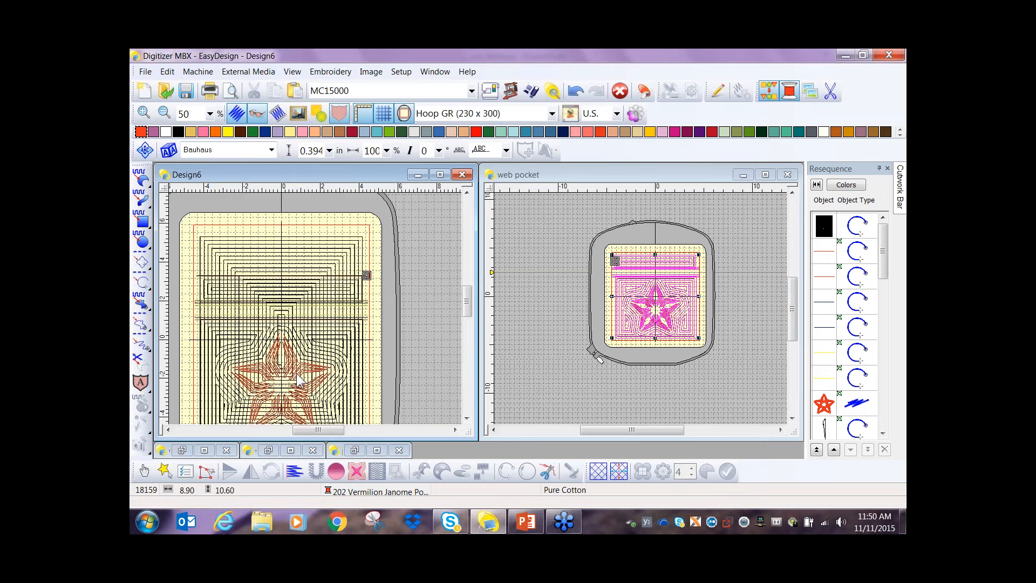
# - Pull the grouped pocket off the quilting block and delete it, keeping the run line
pyautogui.moveTo(281, 371); pyautogui.dragTo(433, 372)
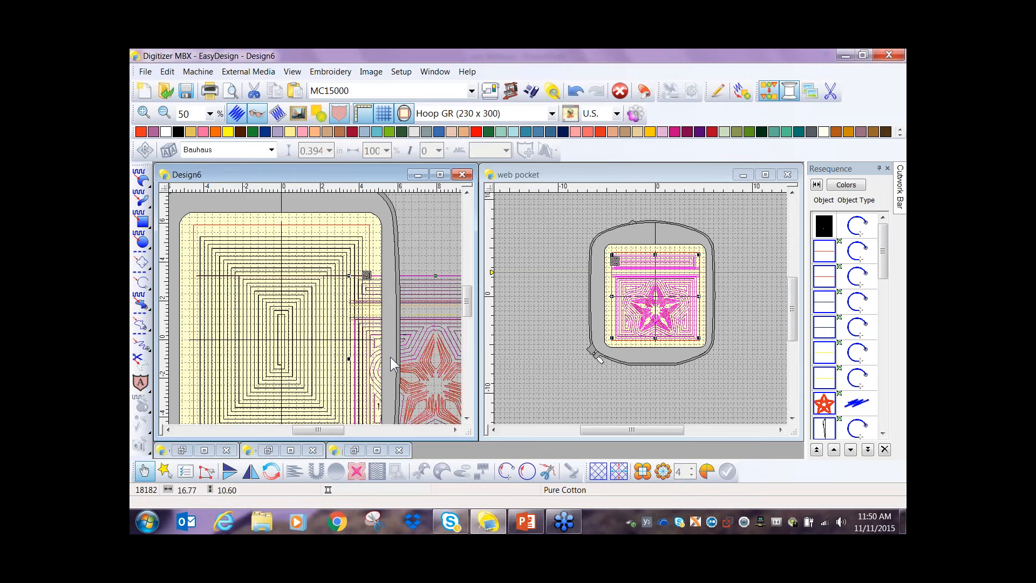
pyautogui.press('Delete')
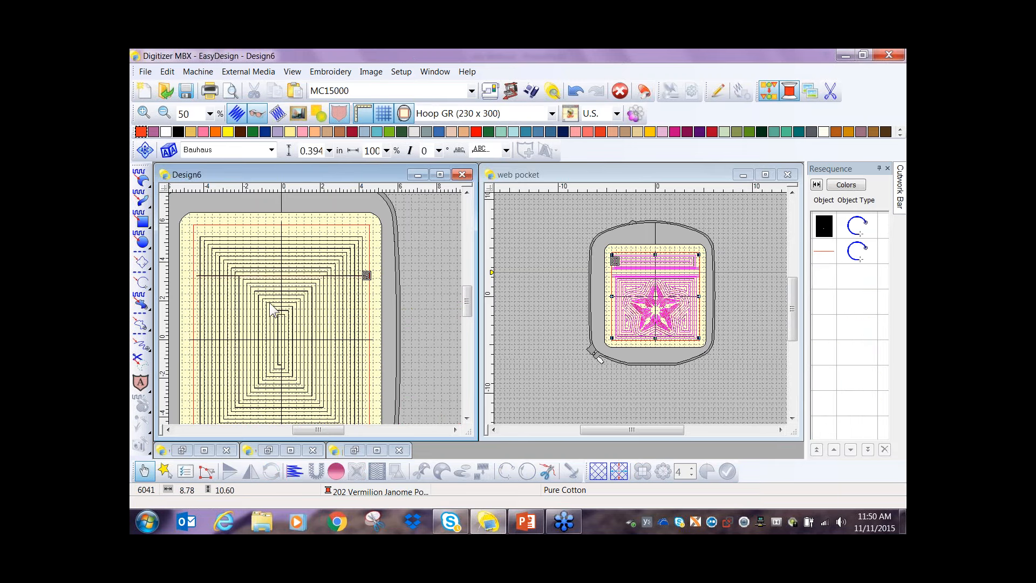
pyautogui.scroll(1, 269, 303)
pyautogui.scroll(-1, 318, 315)
pyautogui.scroll(-1, 318, 316)
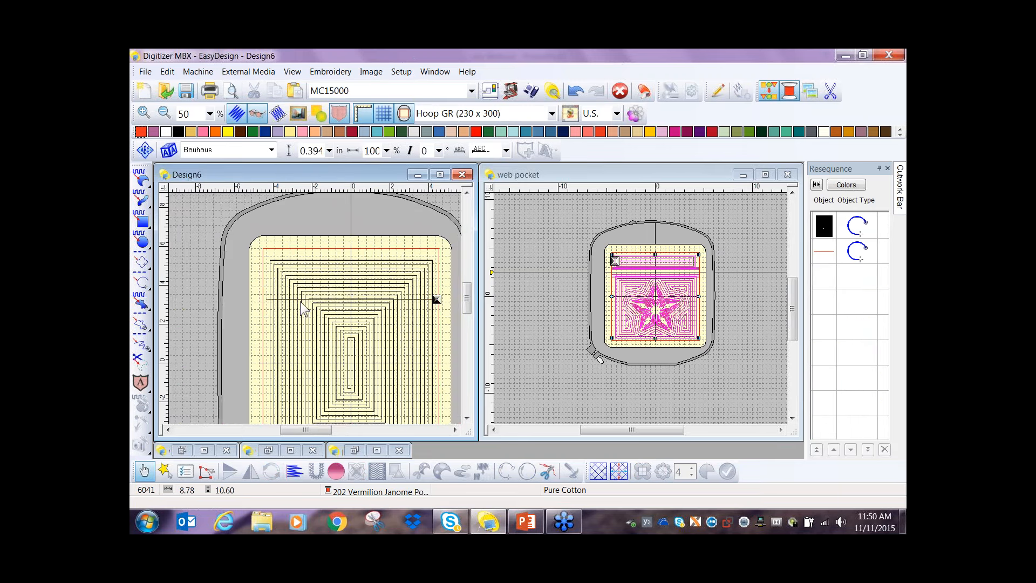
# - Duplicate the horizontal run line and nudge the copy down to form a parallel line just below it
pyautogui.scroll(2, 298, 310)
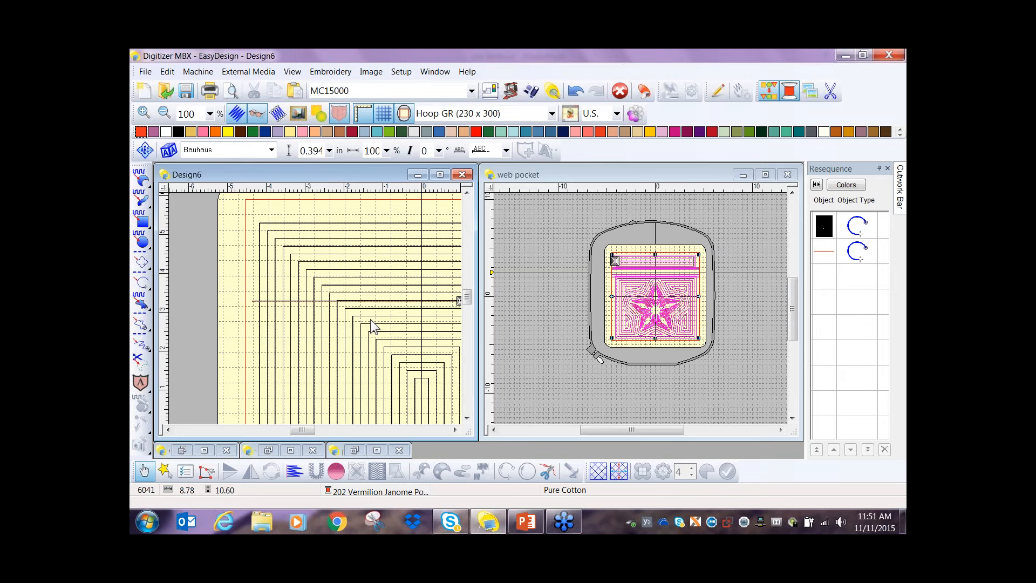
pyautogui.click(254, 301)
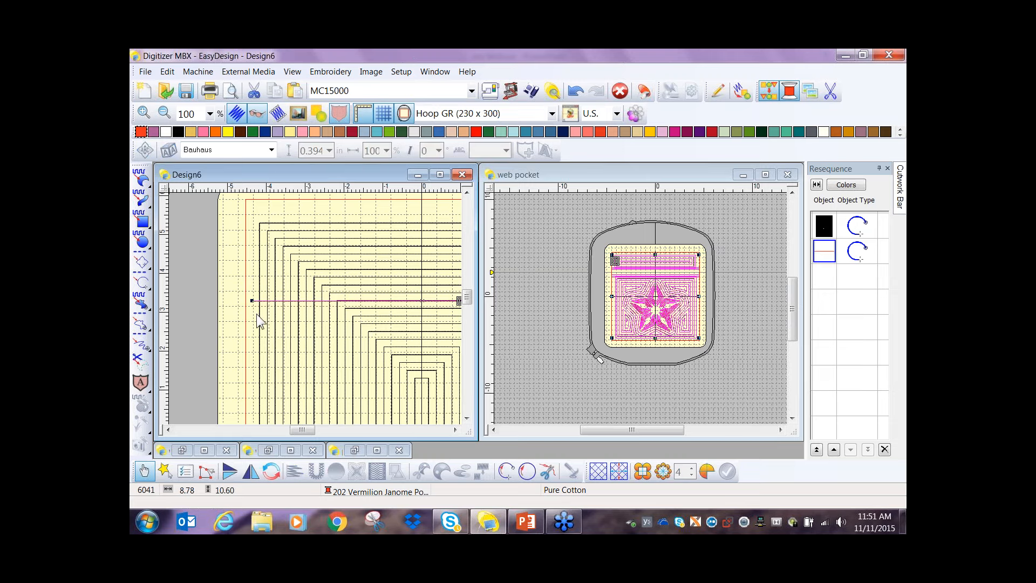
pyautogui.hotkey('ctrl', 'd')
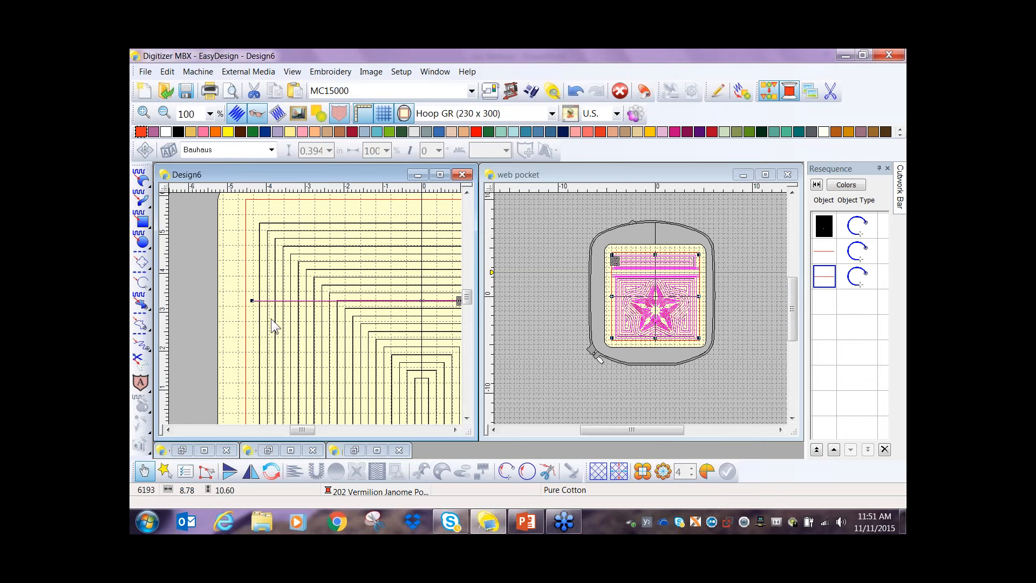
pyautogui.press('Down')
pyautogui.press('Down')
pyautogui.press('Down')
pyautogui.press('Down')
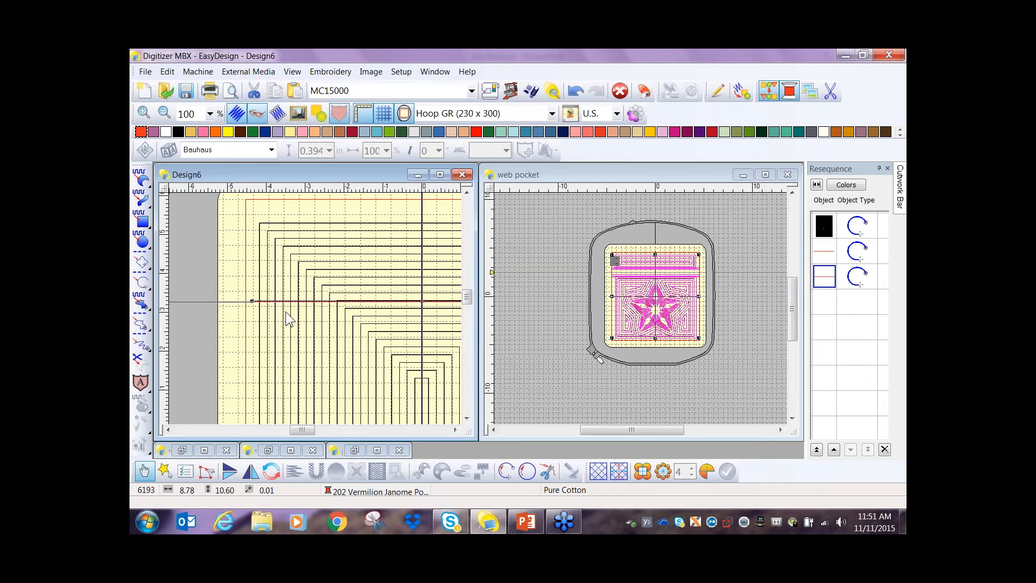
pyautogui.press('Down')
pyautogui.press('Down')
pyautogui.press('Down')
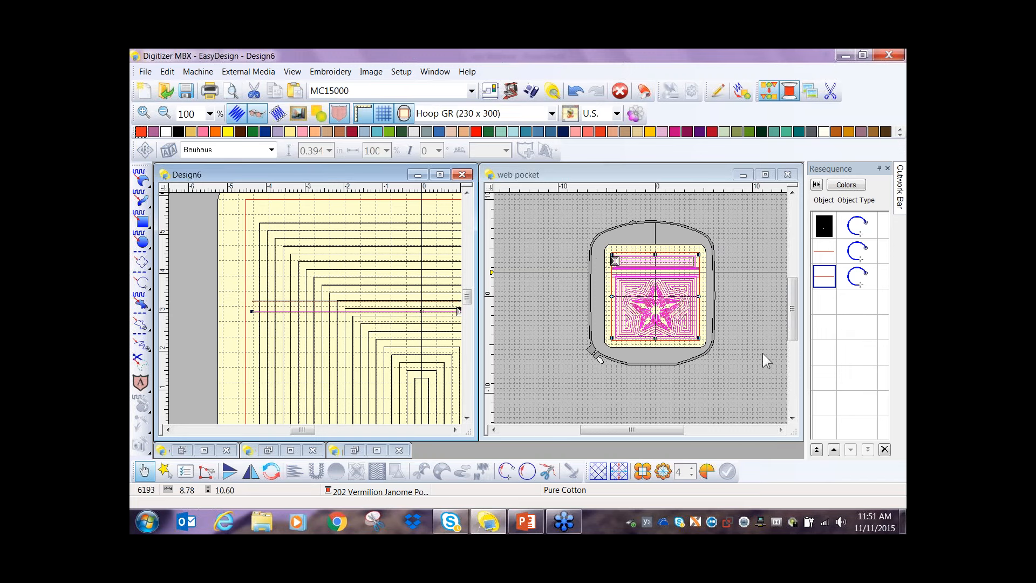
# - Close the web pocket design and maximize Design6
pyautogui.click(787, 174)
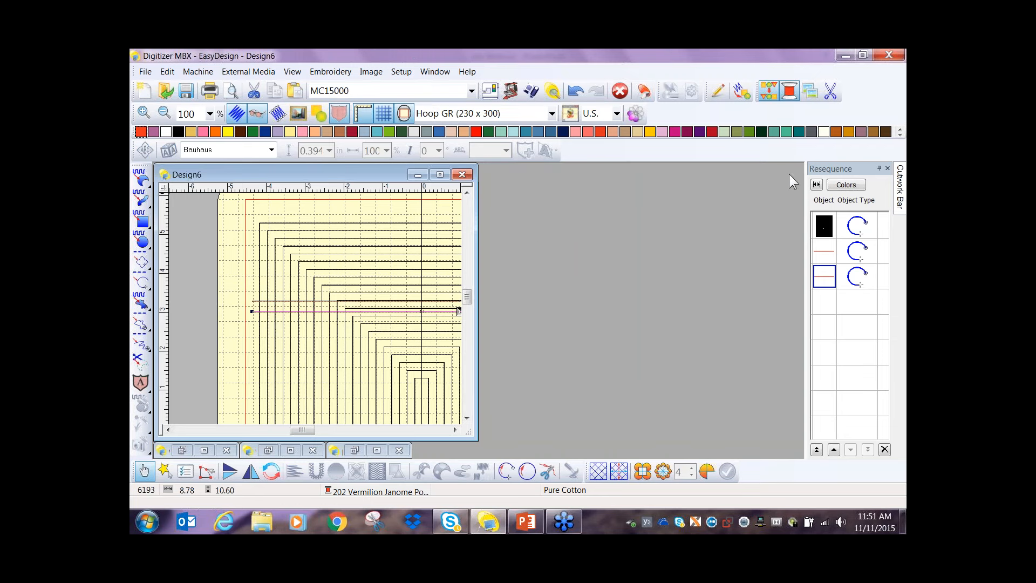
pyautogui.click(440, 175)
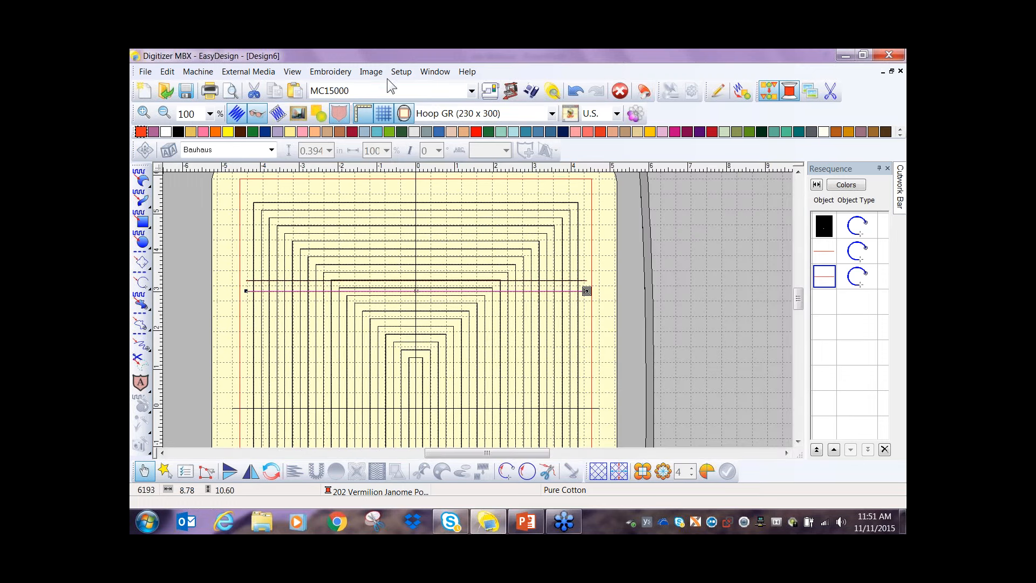
# - Set the displayed grid spacing to 0.5 in in the Work Environment settings
pyautogui.click(403, 73)
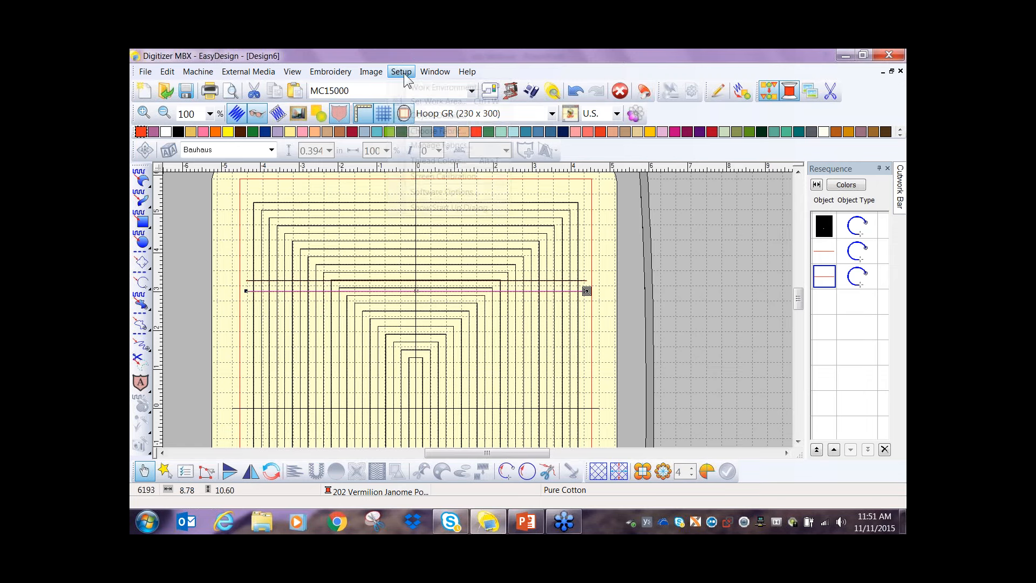
pyautogui.click(420, 89)
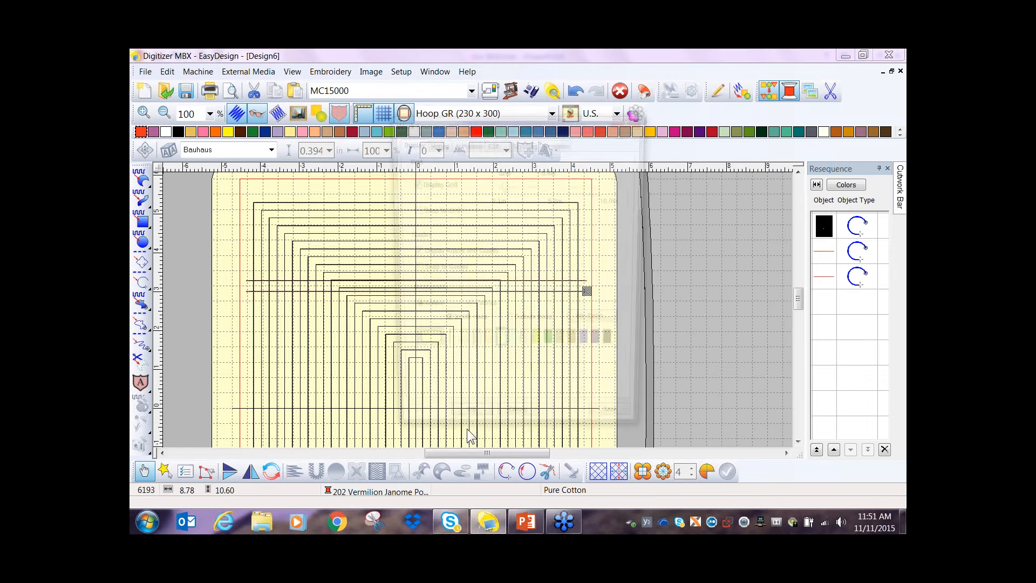
pyautogui.moveTo(506, 189); pyautogui.dragTo(508, 190)
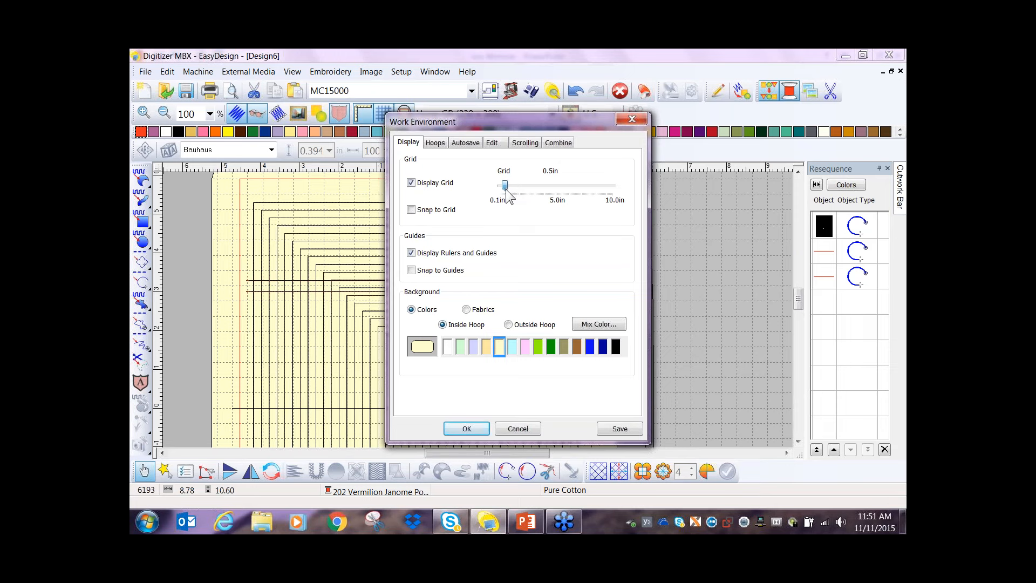
pyautogui.click(465, 429)
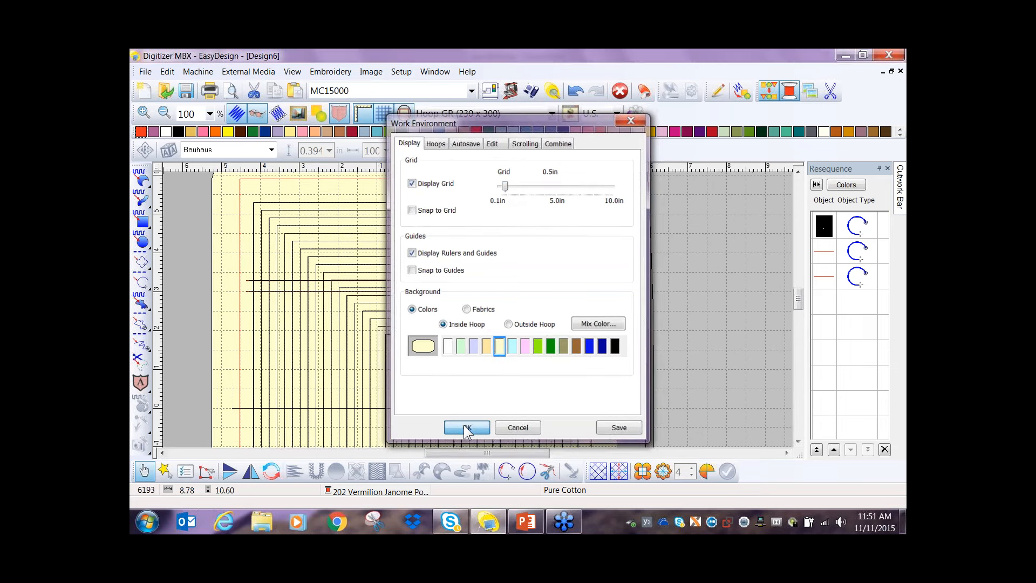
pyautogui.scroll(1, 366, 319)
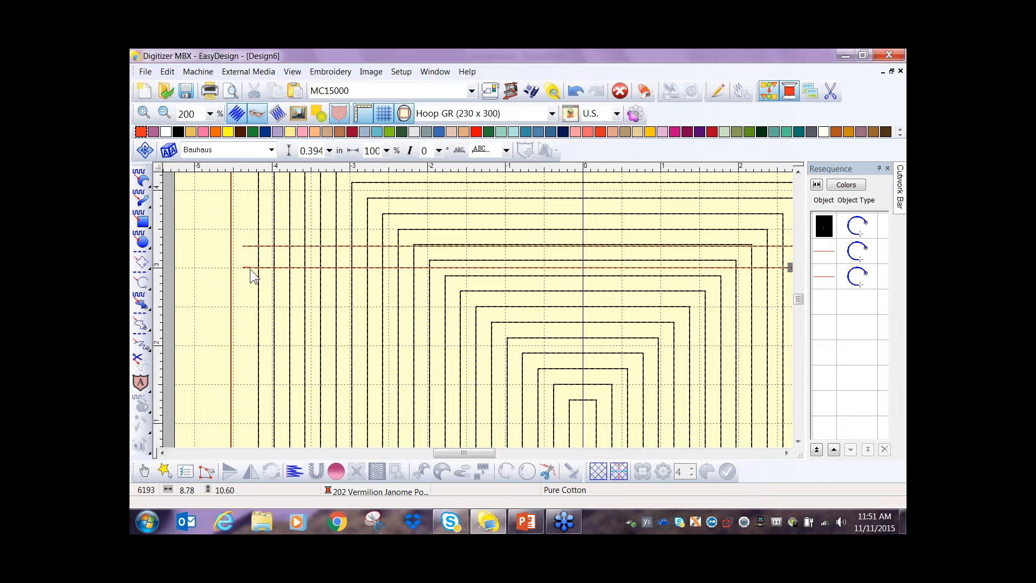
# - Nudge the lower horizontal run line up four small increments toward the line above it
pyautogui.click(251, 267)
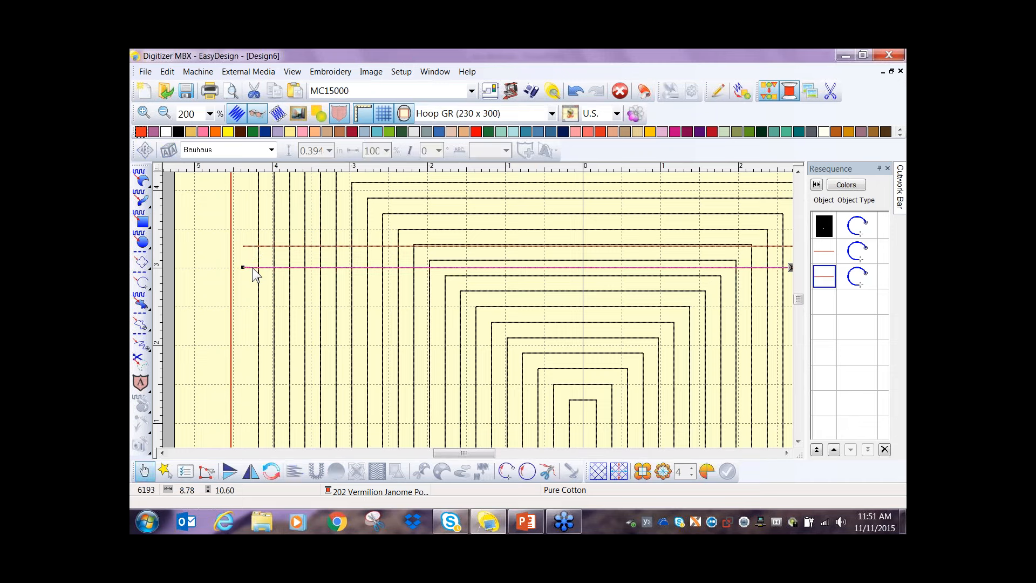
pyautogui.press('Up')
pyautogui.press('Up')
pyautogui.press('Up')
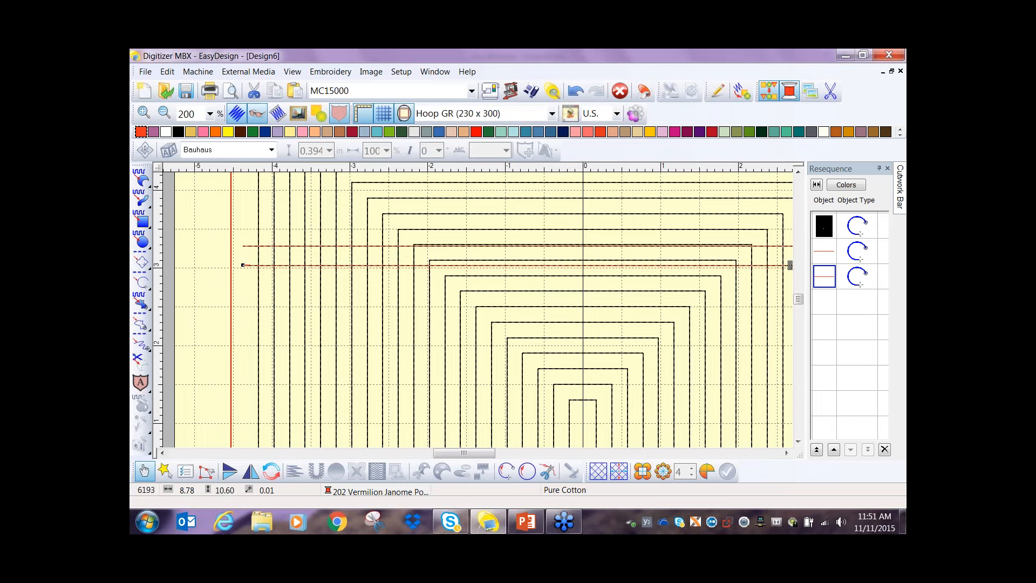
pyautogui.press('Up')
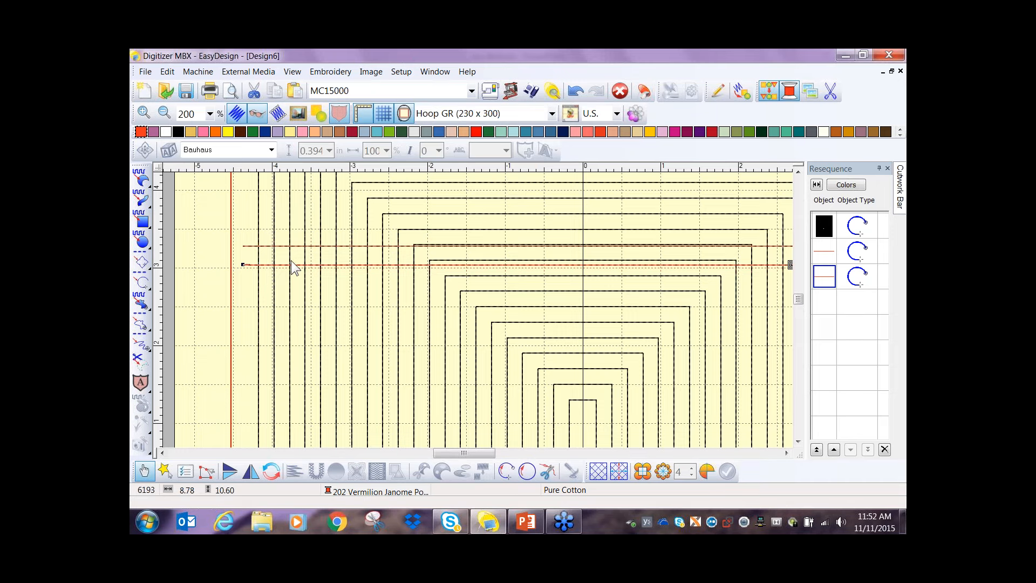
# - Recolor the upper horizontal run line to 217 Sky and move the lower red line ahead of it in the stitching order
pyautogui.click(268, 247)
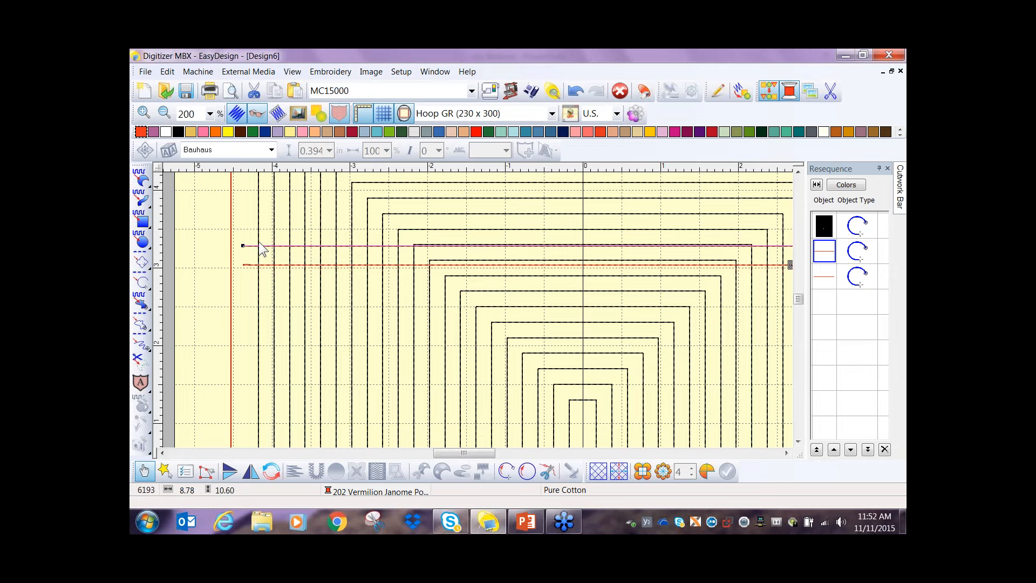
pyautogui.click(377, 132)
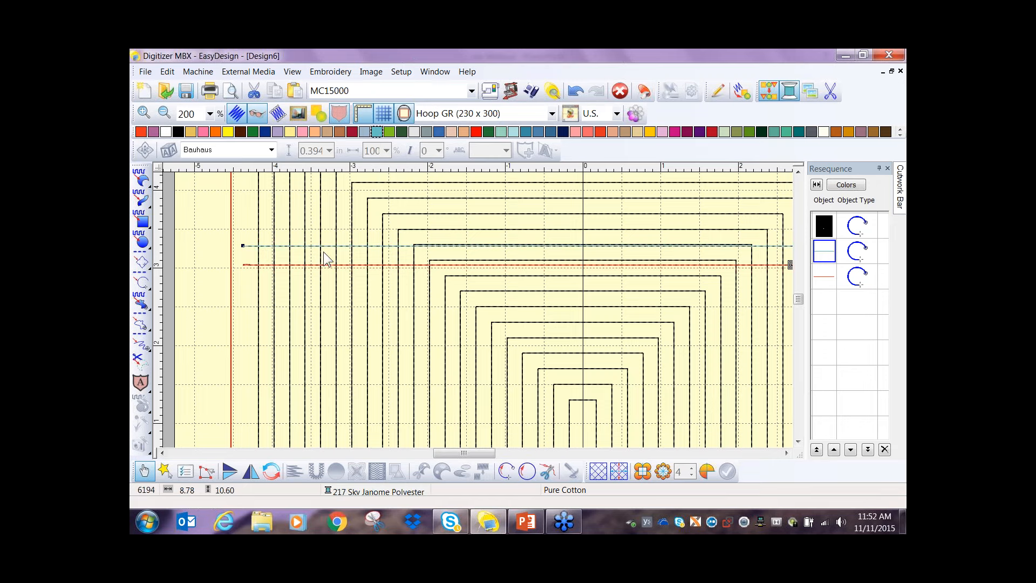
pyautogui.click(825, 277)
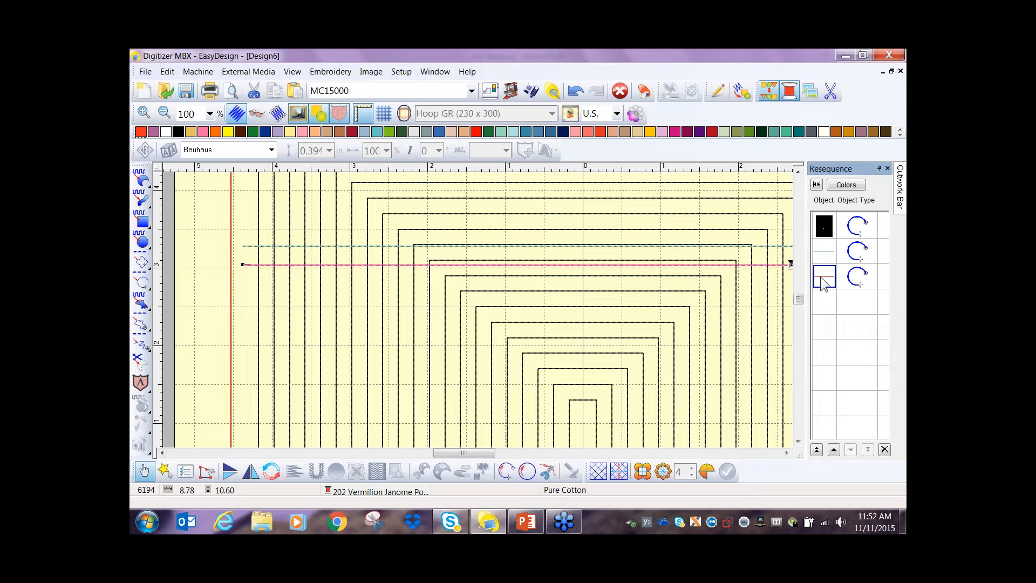
pyautogui.click(834, 450)
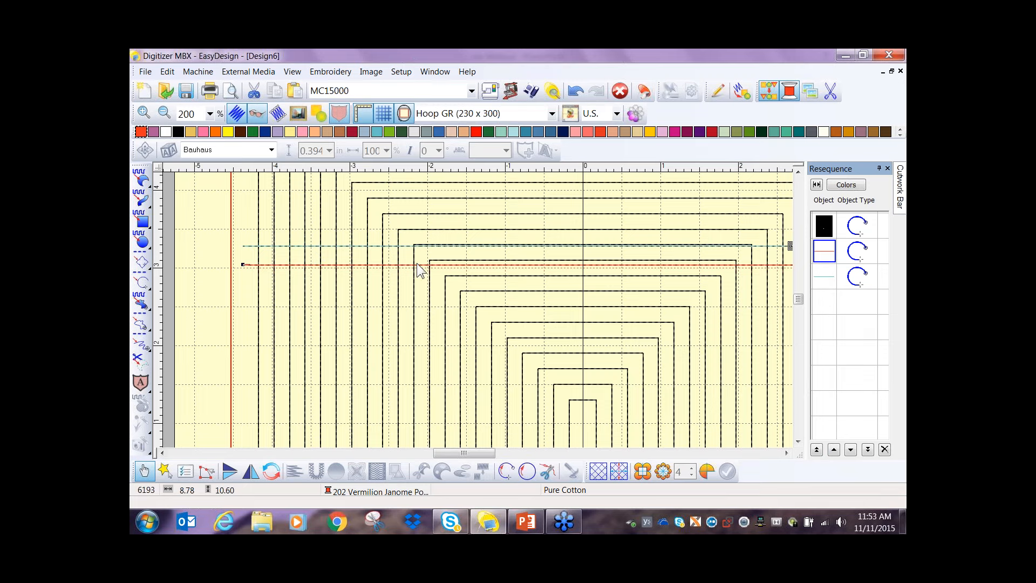
# - Duplicate the lower red run line in place and recolor the copy to 204 Yellow
pyautogui.click(296, 265)
pyautogui.click(295, 265)
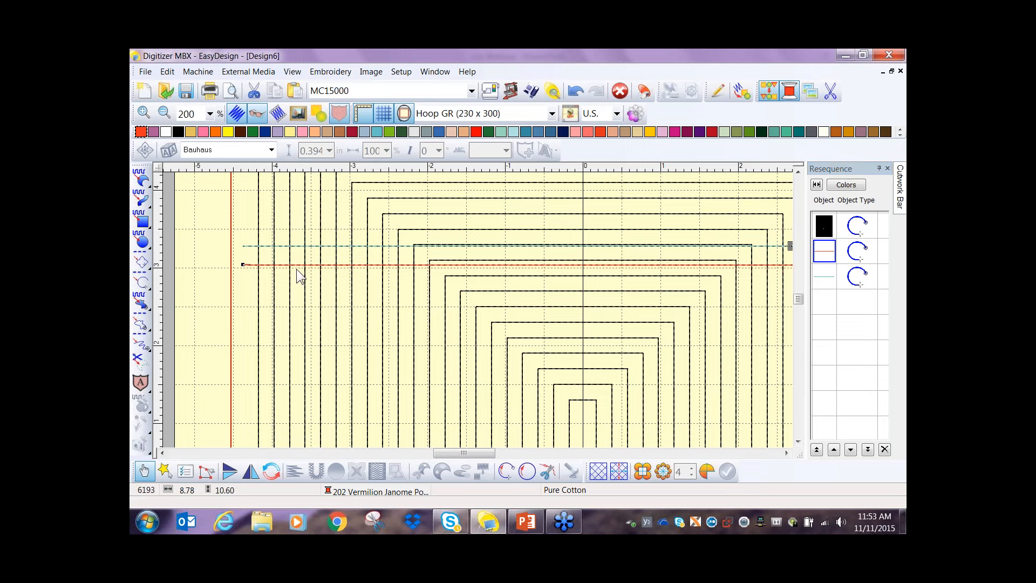
pyautogui.hotkey('ctrl', 'd')
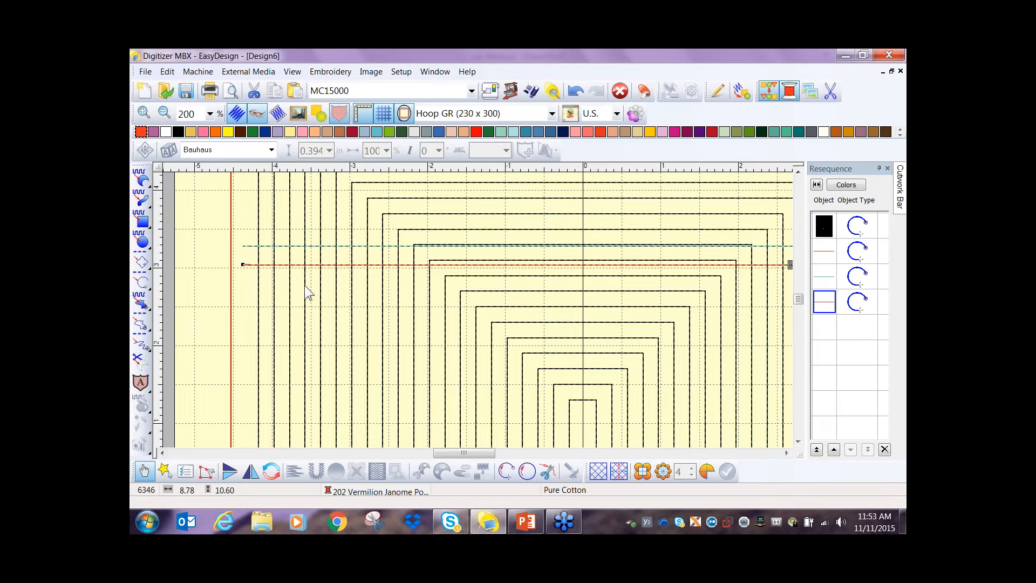
pyautogui.click(228, 133)
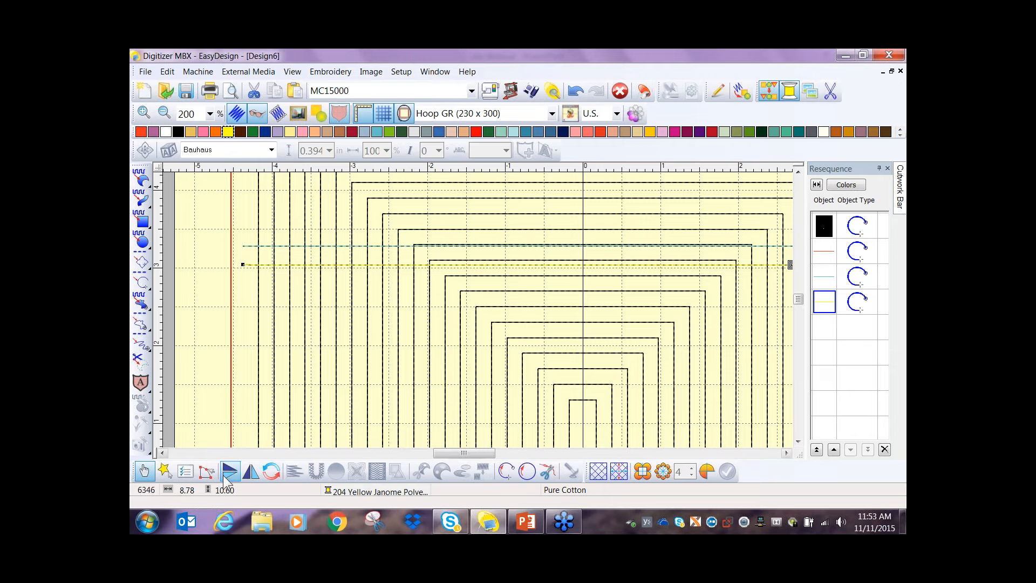
# - Change the yellow line's stitch type to Triple Run Line in its object details
pyautogui.click(186, 472)
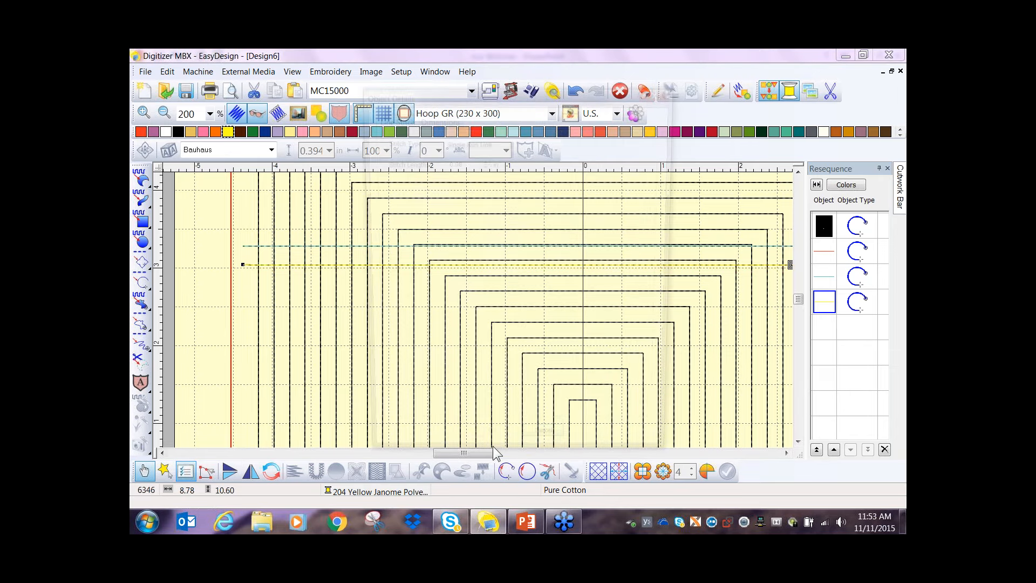
pyautogui.click(520, 141)
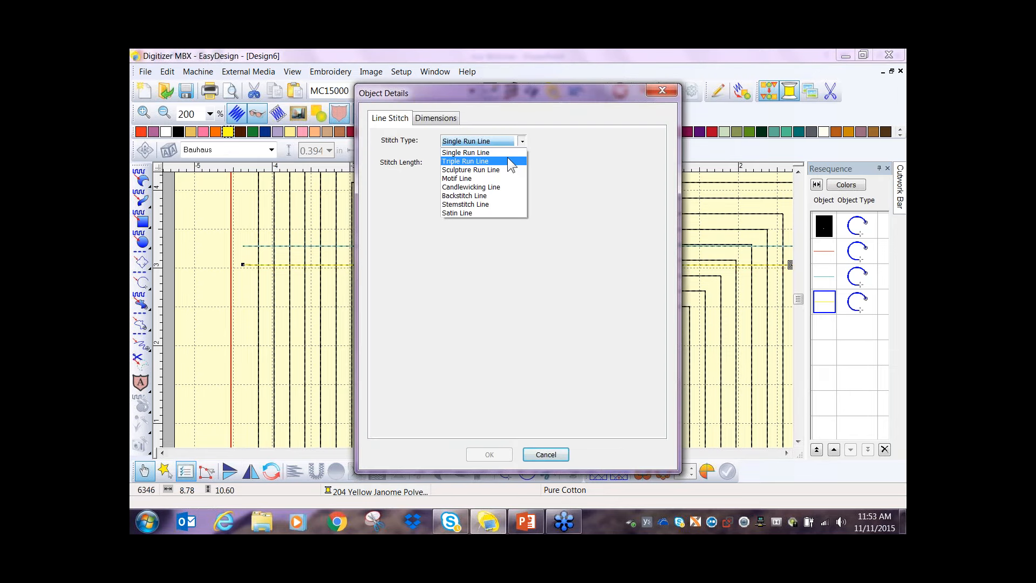
pyautogui.click(507, 158)
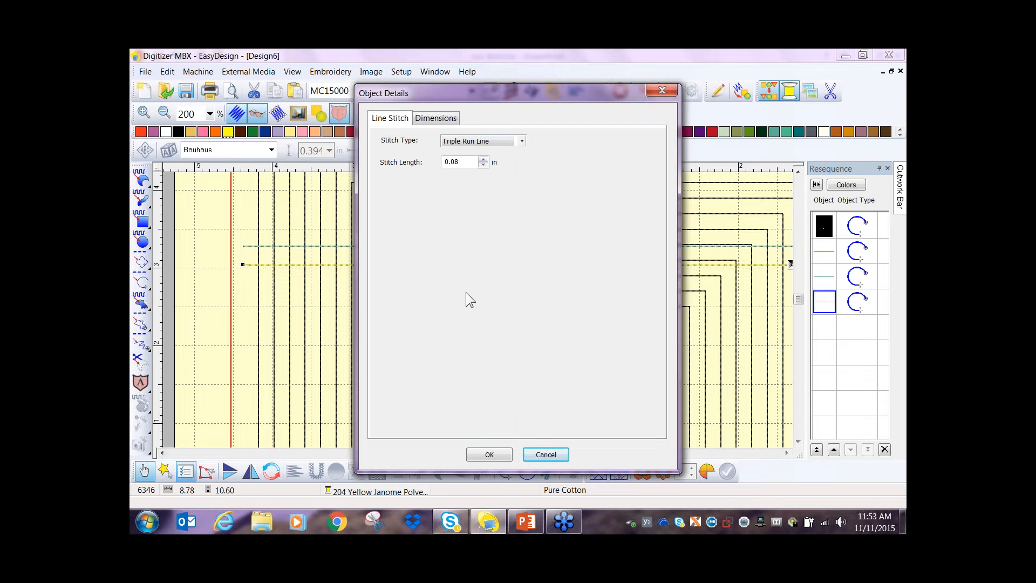
pyautogui.click(489, 454)
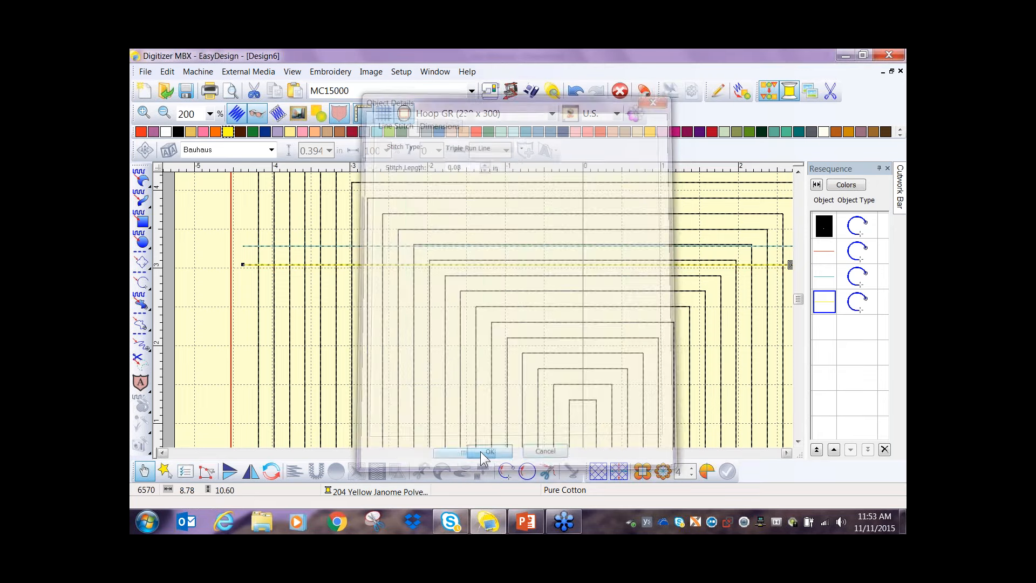
# - Review the whole hoop layout, checking the first red line and the last yellow line in the stitching order
pyautogui.scroll(-1, 539, 298)
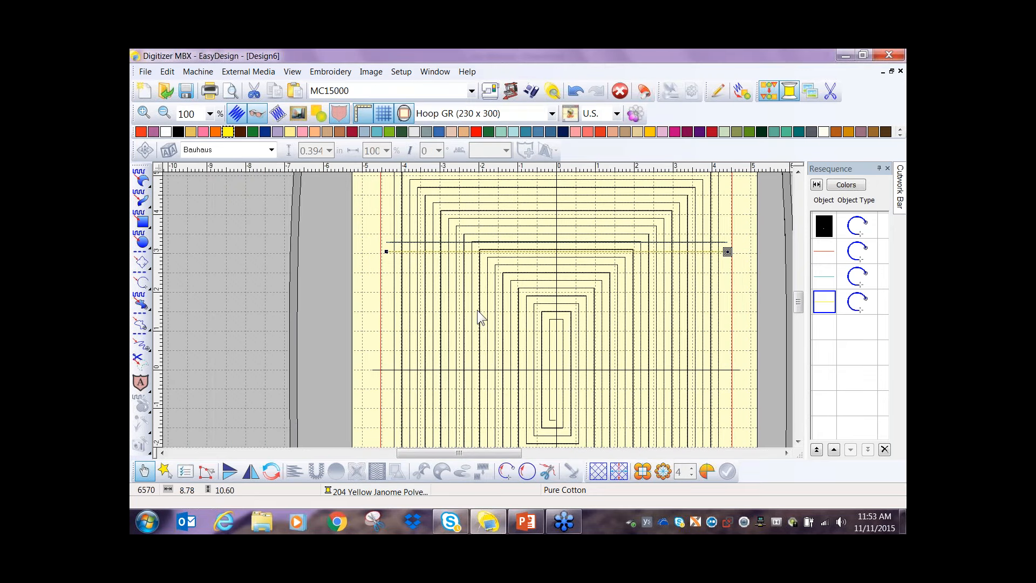
pyautogui.scroll(-1, 478, 311)
pyautogui.click(634, 324)
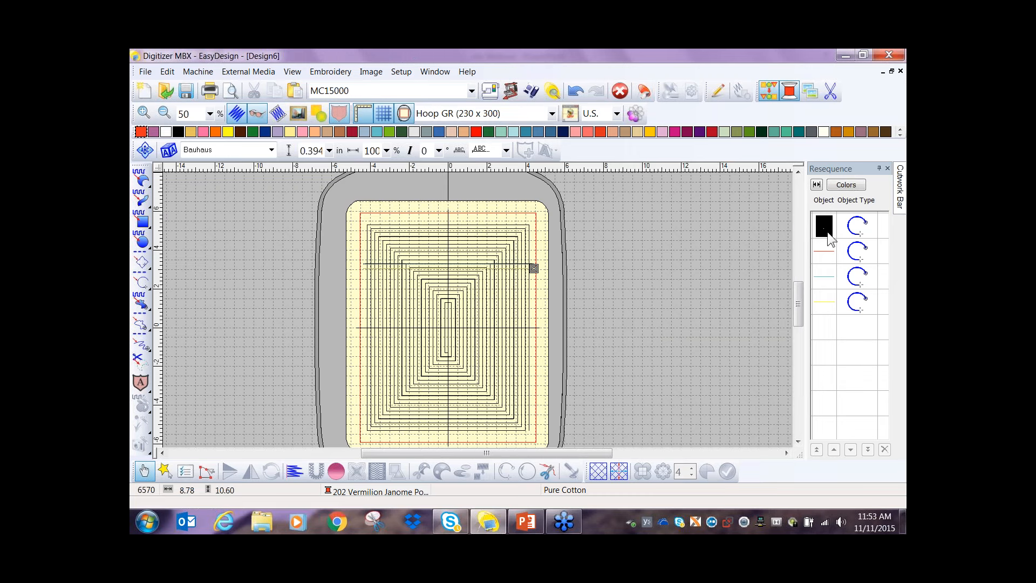
pyautogui.click(826, 252)
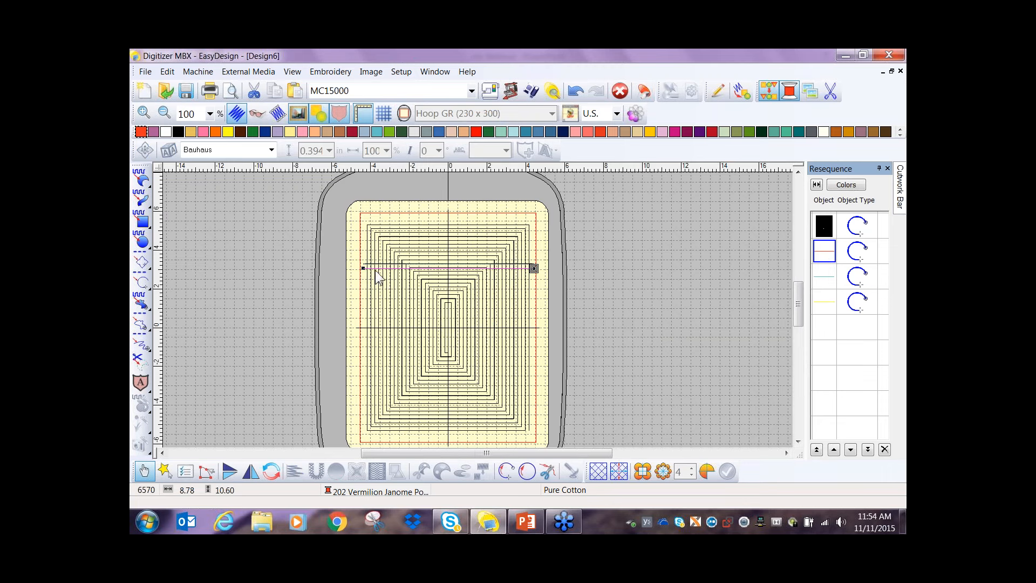
pyautogui.click(835, 304)
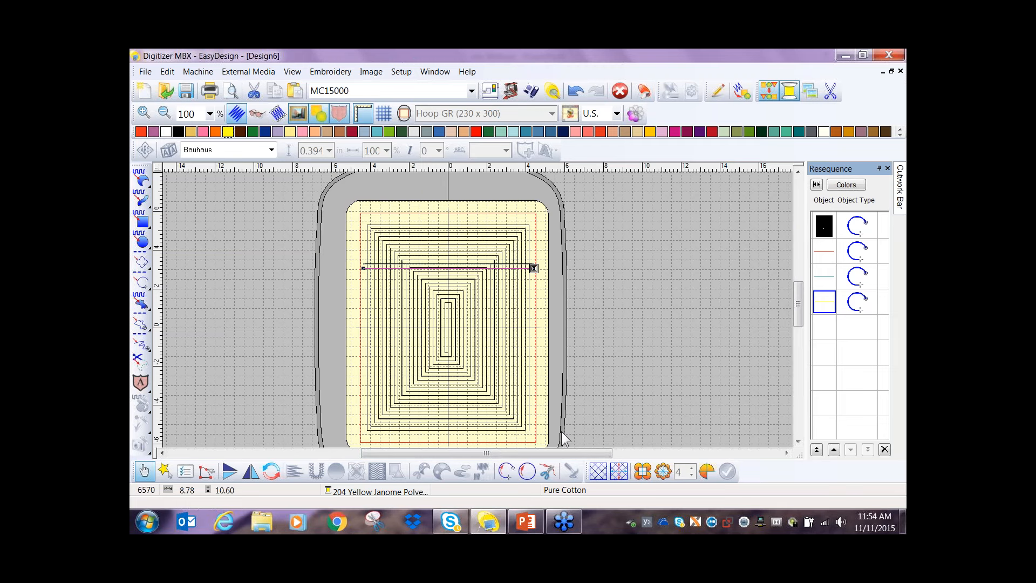
# - Switch to the nov Webinar presentation in PowerPoint and go to the Pocket instructions on slide 7
pyautogui.click(528, 521)
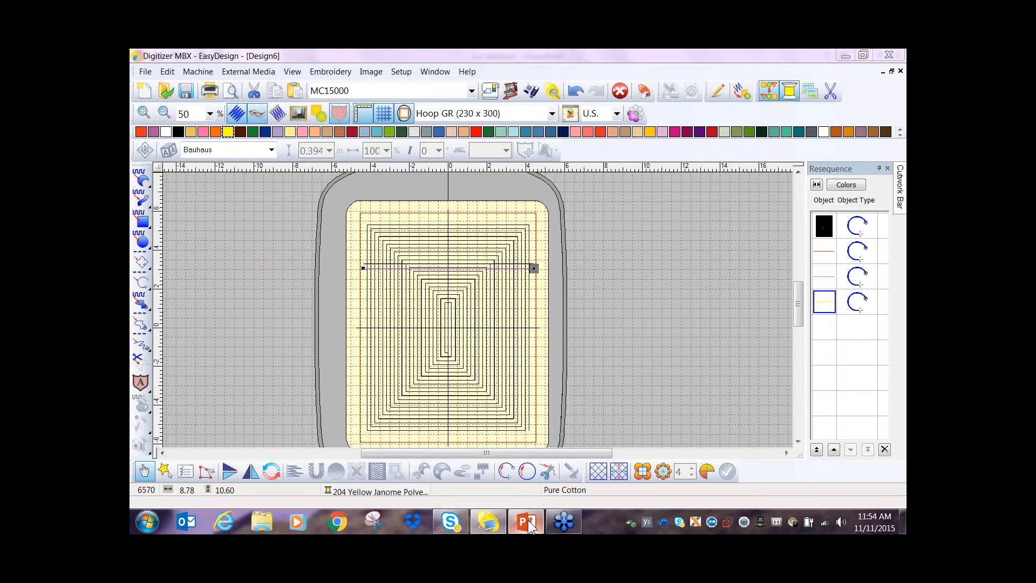
pyautogui.scroll(-1, 504, 417)
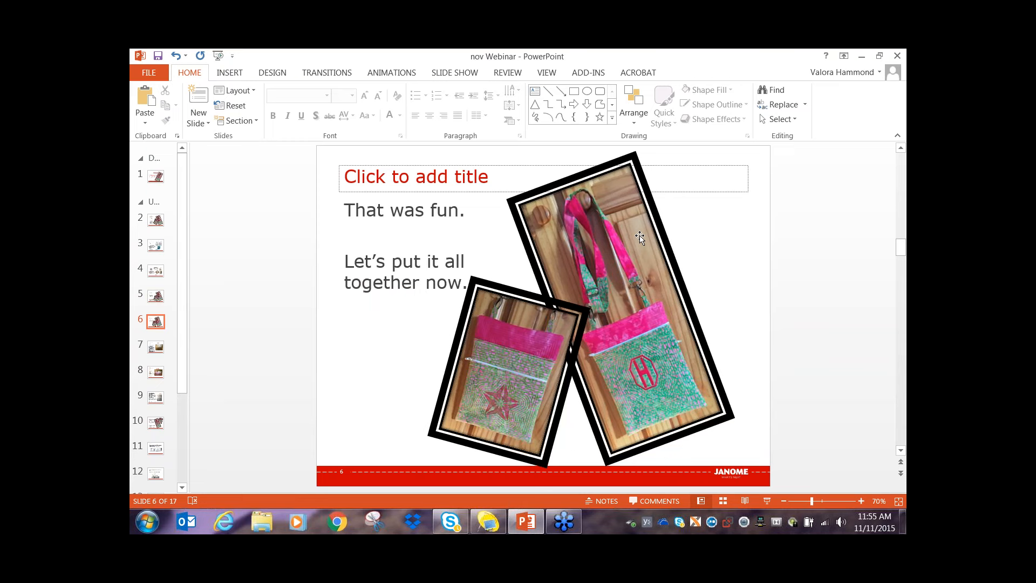
pyautogui.scroll(-1, 640, 238)
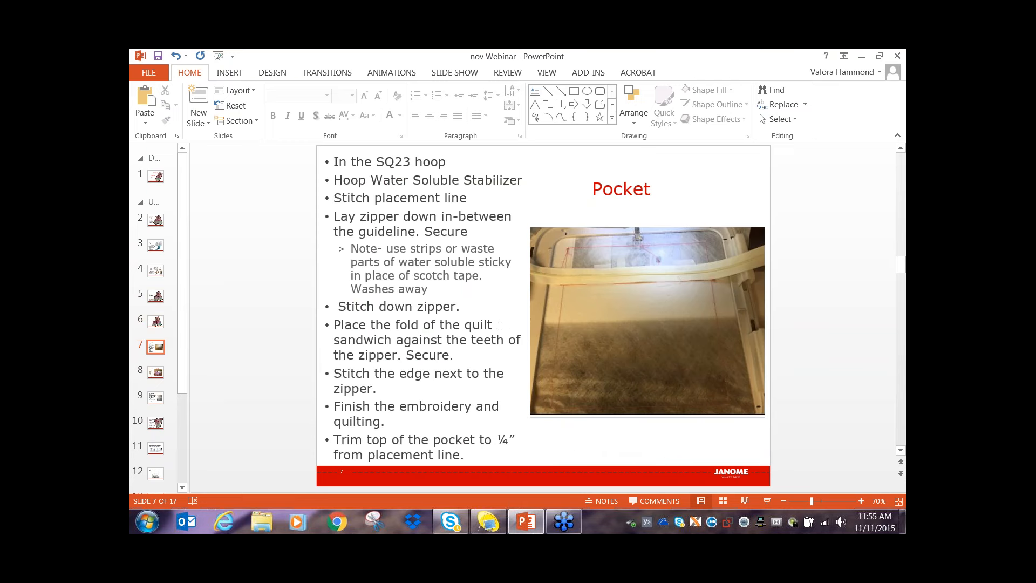